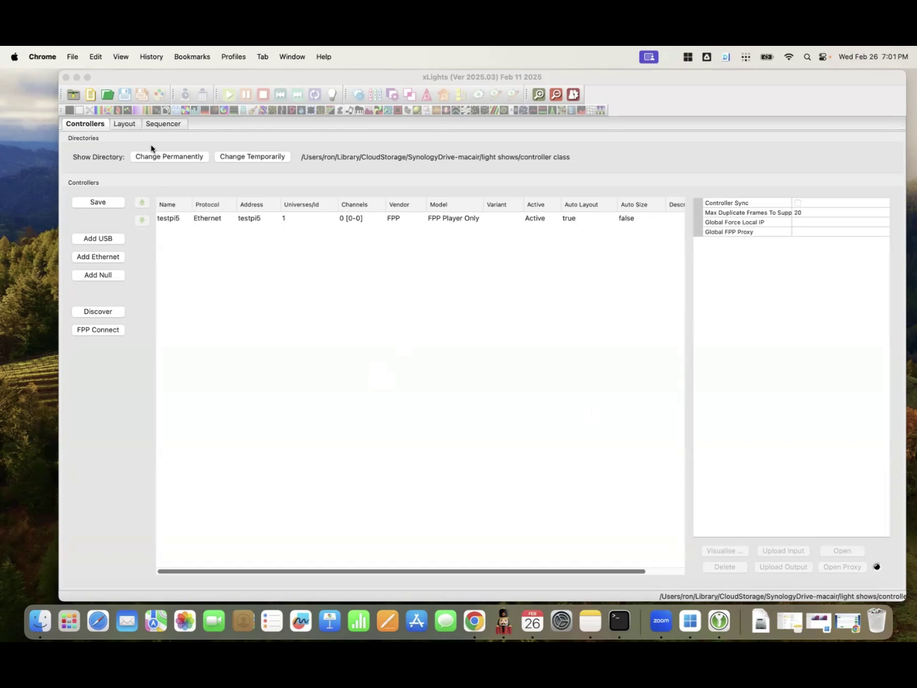
# Look over the house display in the layout preview, then return to the controller setup.
pyautogui.click(127, 125)
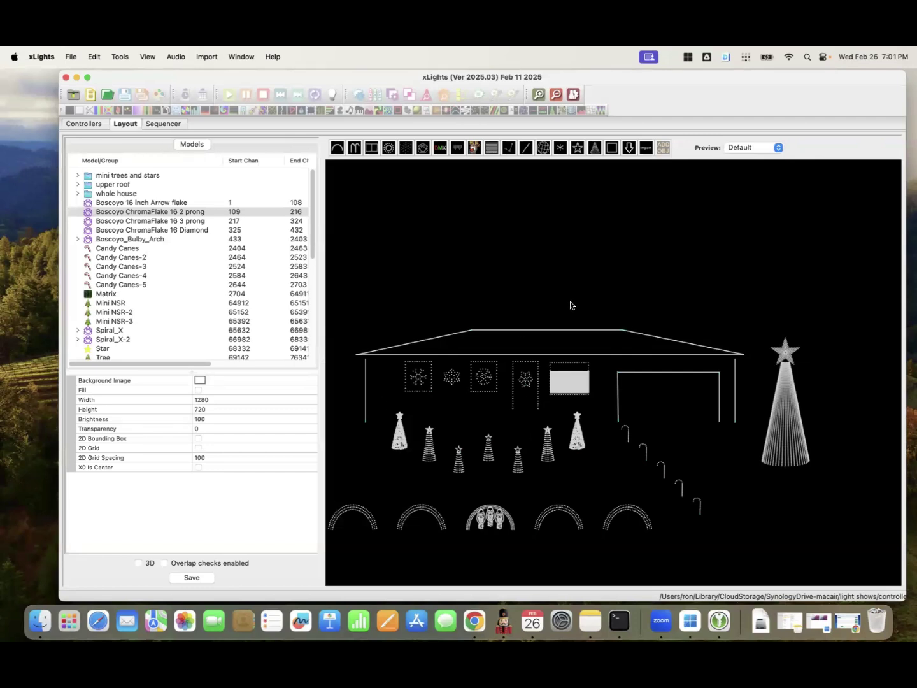
pyautogui.moveTo(570, 303); pyautogui.dragTo(608, 304)
pyautogui.scroll(-5, 666, 245)
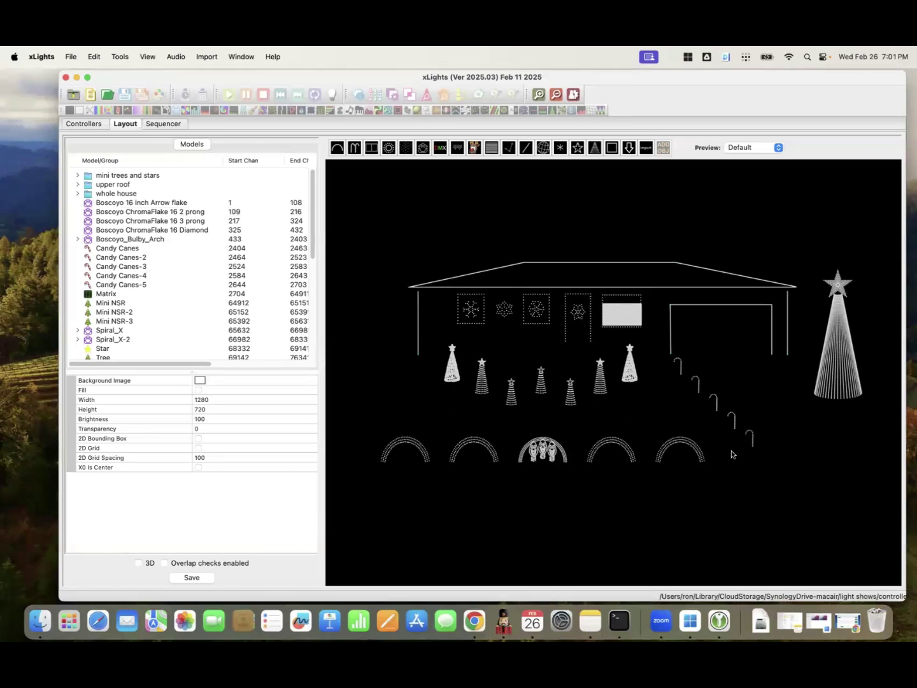
pyautogui.click(84, 124)
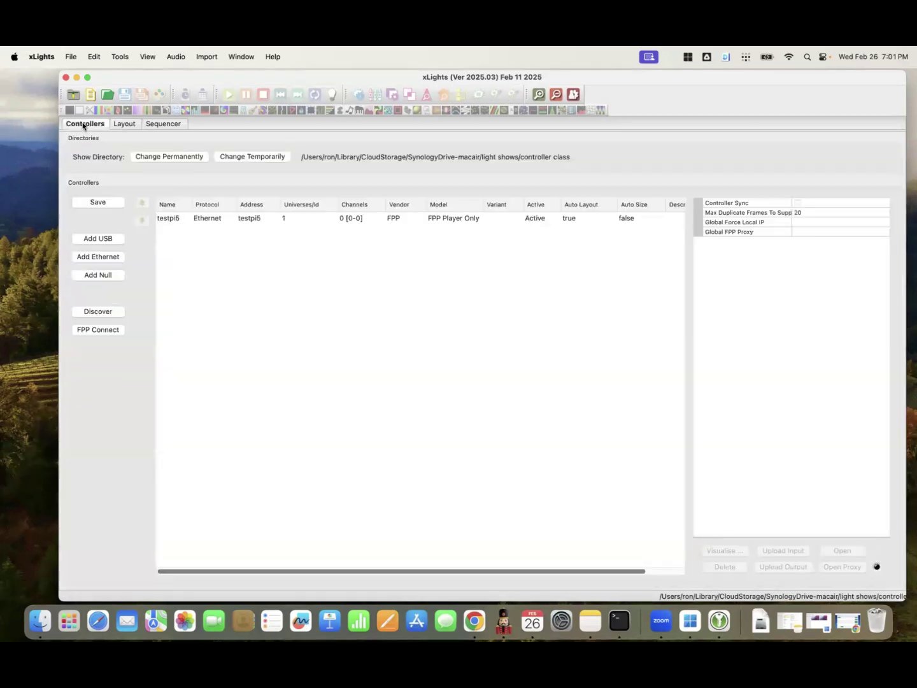
# Switch to Notes to review the Xlights controller class outline from its beginning, then return to xLights.
pyautogui.click(589, 619)
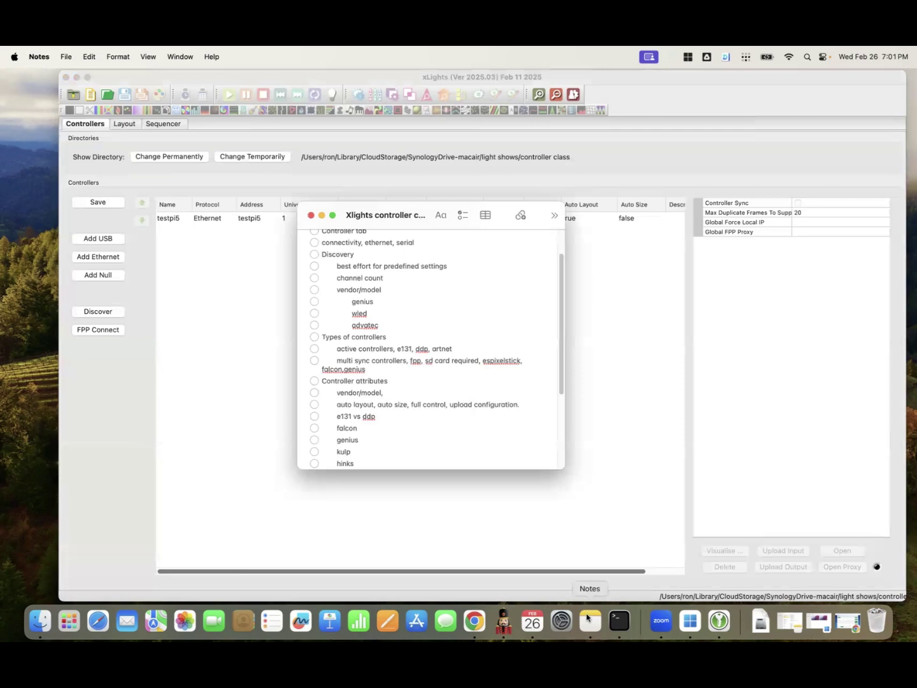
pyautogui.scroll(2, 455, 324)
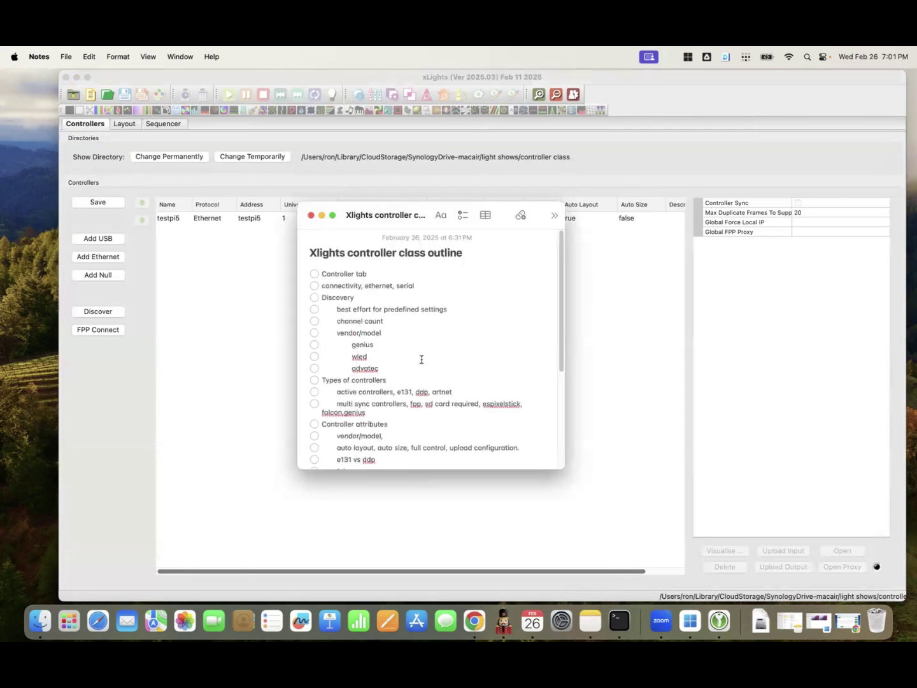
pyautogui.click(205, 343)
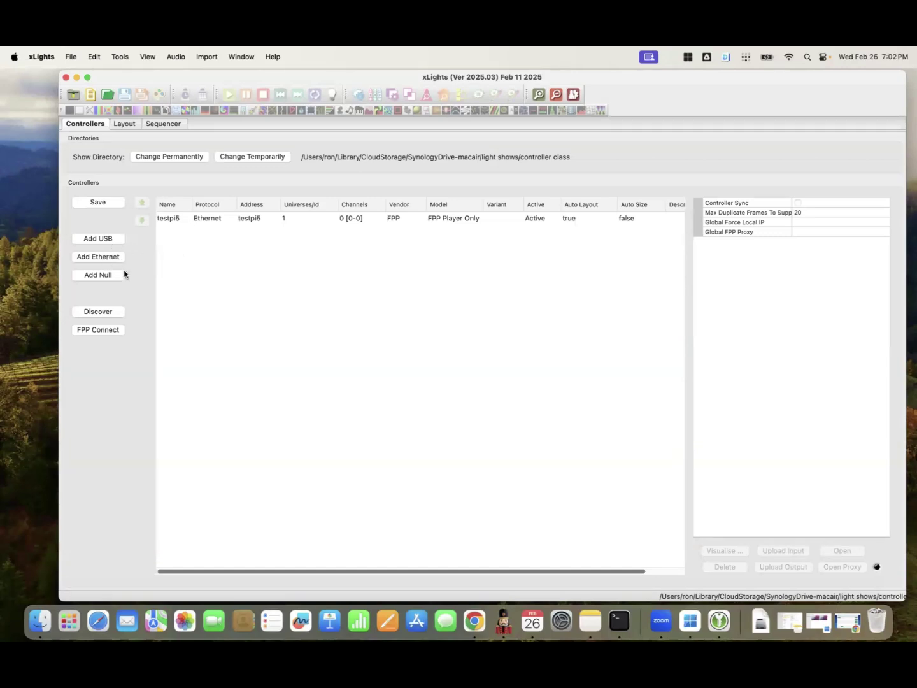
# Add an Ethernet controller and set its vendor to Falcon and its model to F16V4.
pyautogui.click(100, 257)
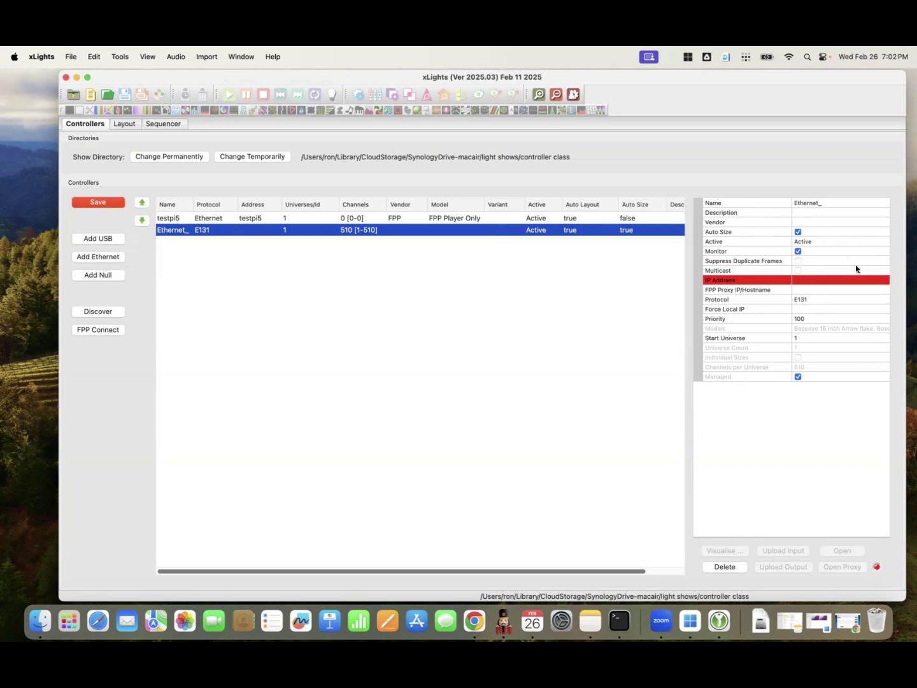
pyautogui.click(835, 223)
pyautogui.click(835, 223)
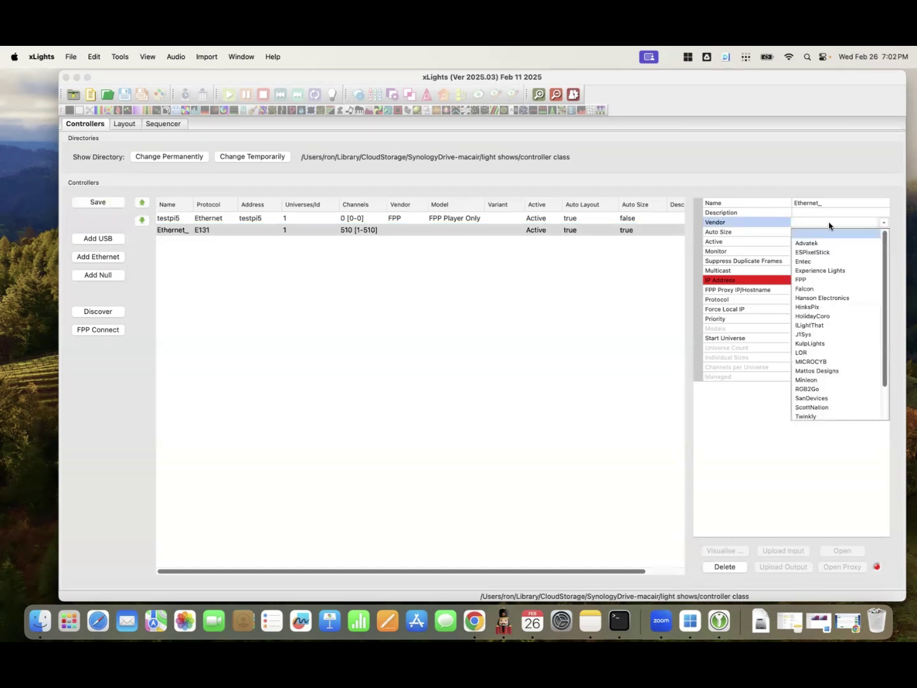
pyautogui.click(829, 288)
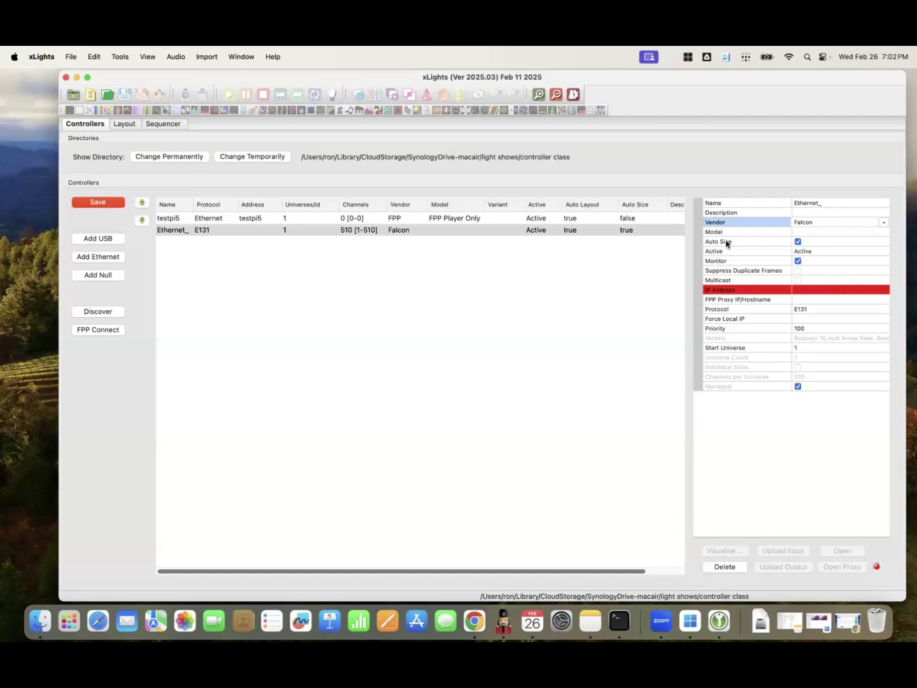
pyautogui.click(822, 232)
pyautogui.click(822, 233)
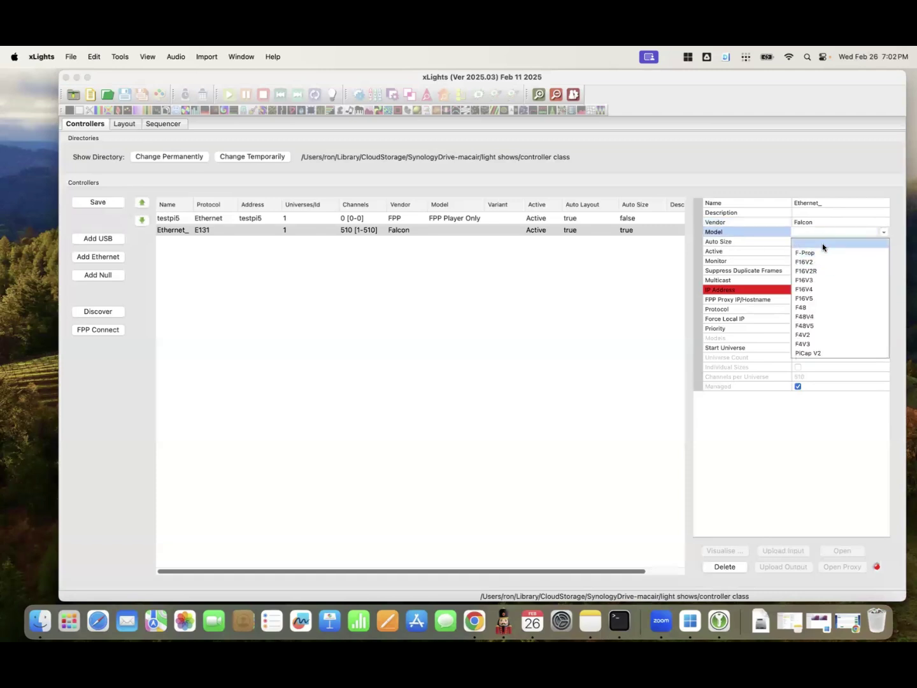
pyautogui.click(824, 290)
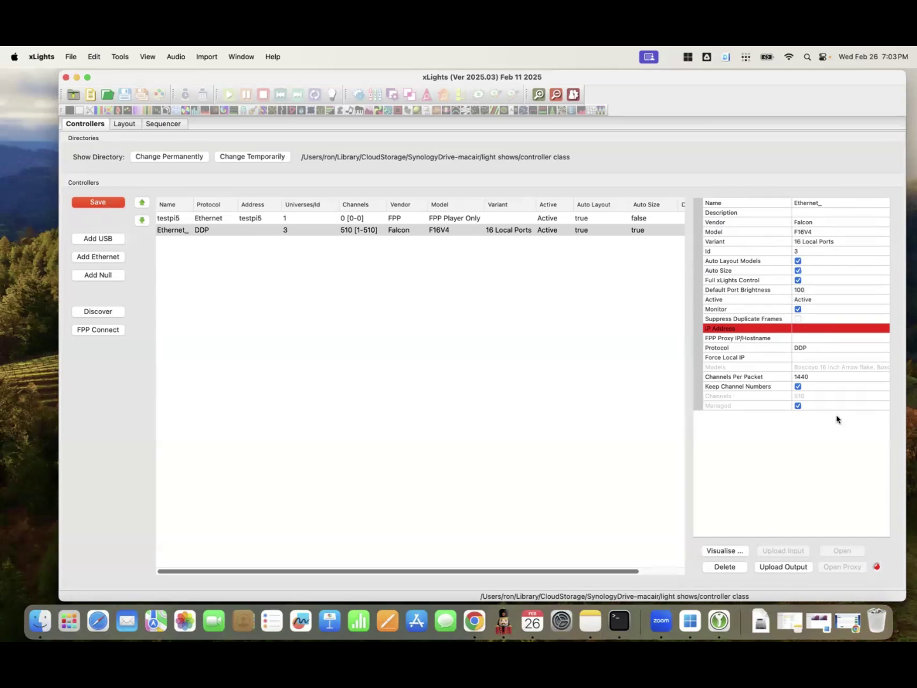
# Delete the Falcon F16V4 Ethernet controller and save the controller setup.
pyautogui.rightClick(345, 233)
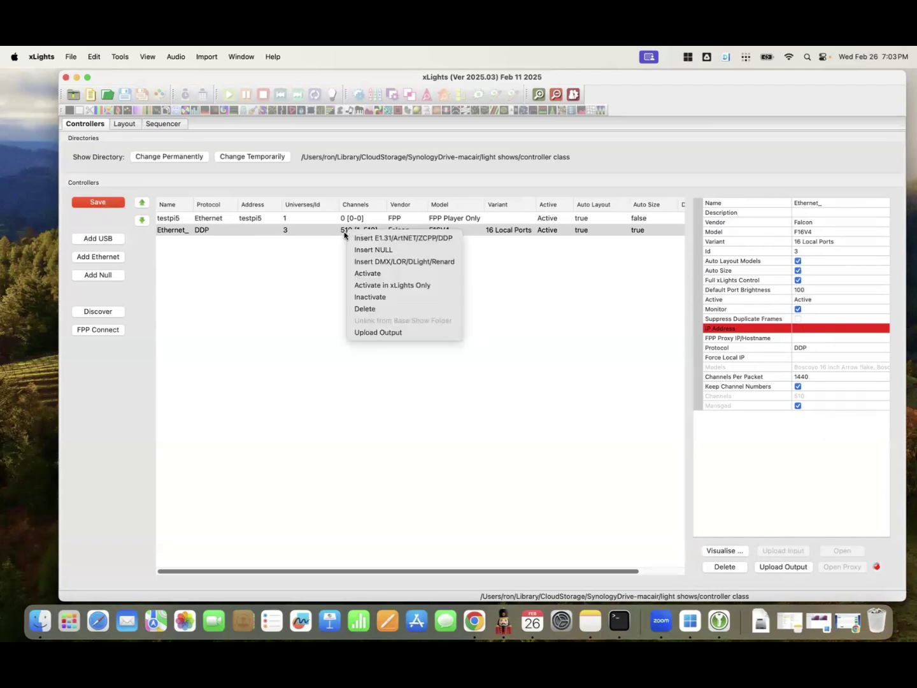
pyautogui.click(365, 308)
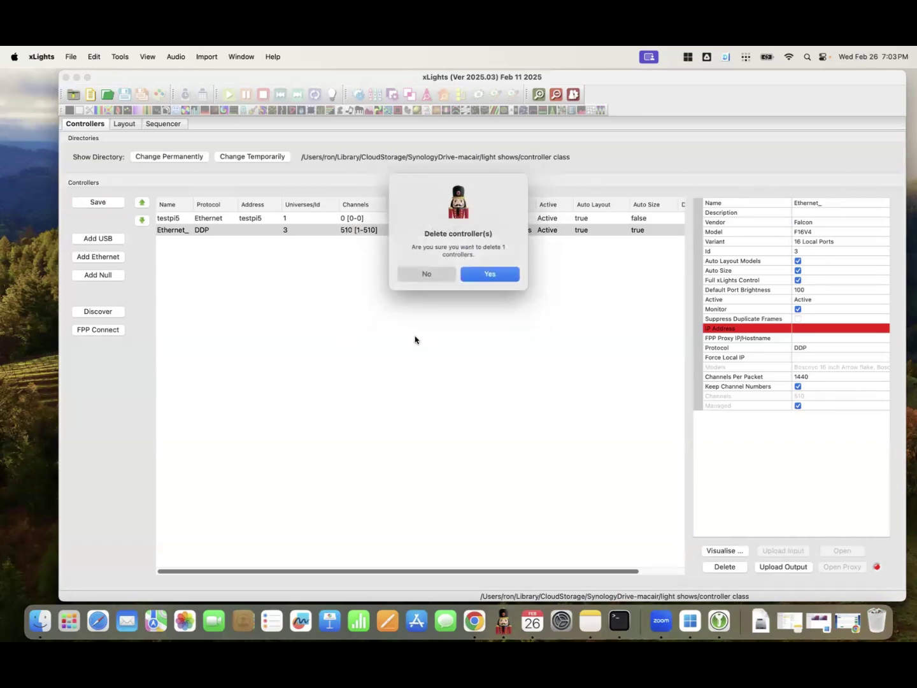
pyautogui.click(502, 275)
pyautogui.rightClick(504, 279)
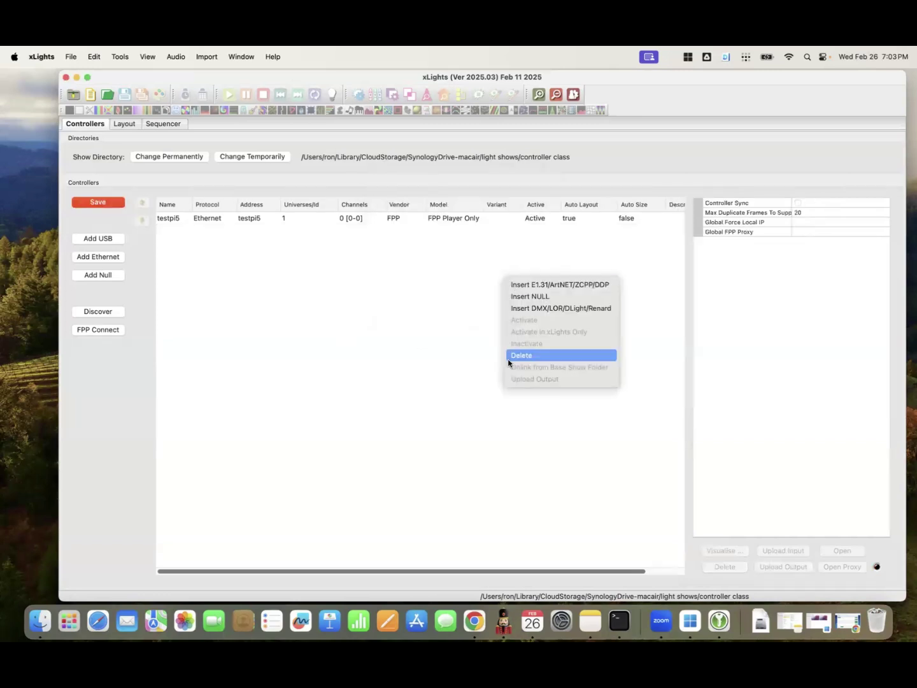
pyautogui.click(409, 371)
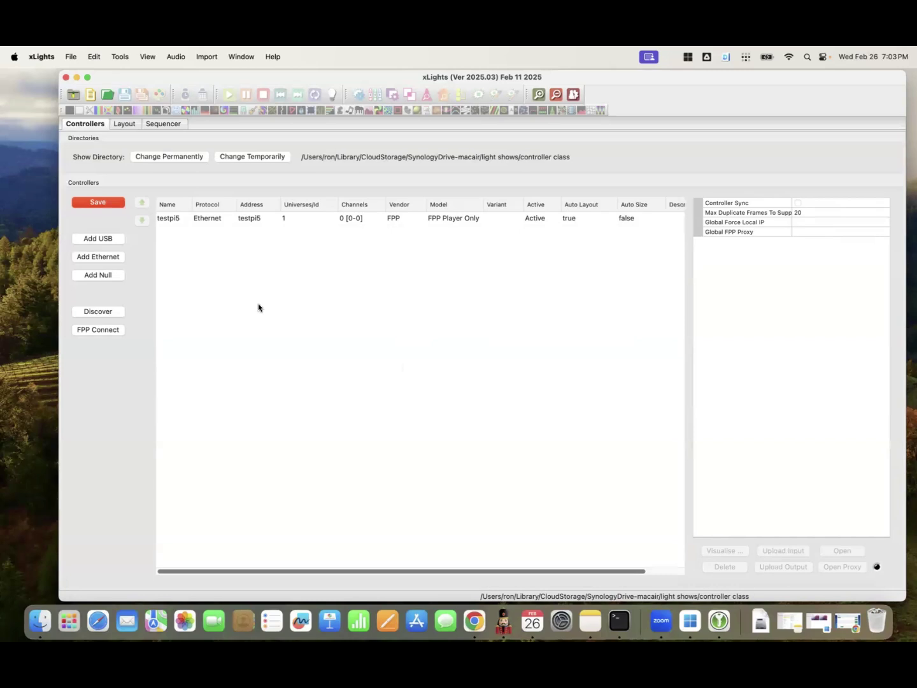
pyautogui.click(112, 203)
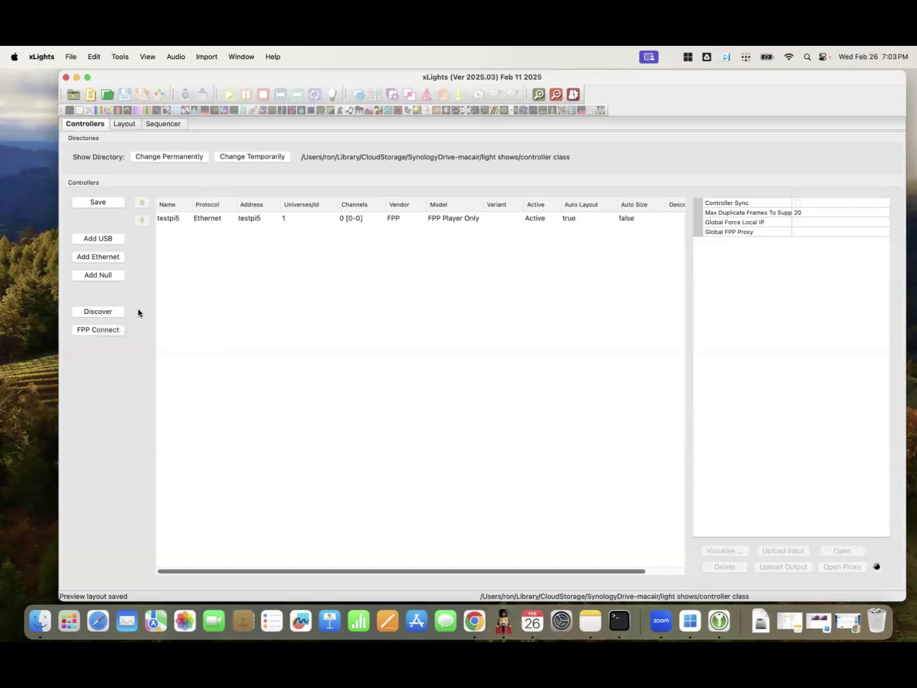
# Discover the controllers on the network and inspect the properties of the f48-2 controller.
pyautogui.click(107, 314)
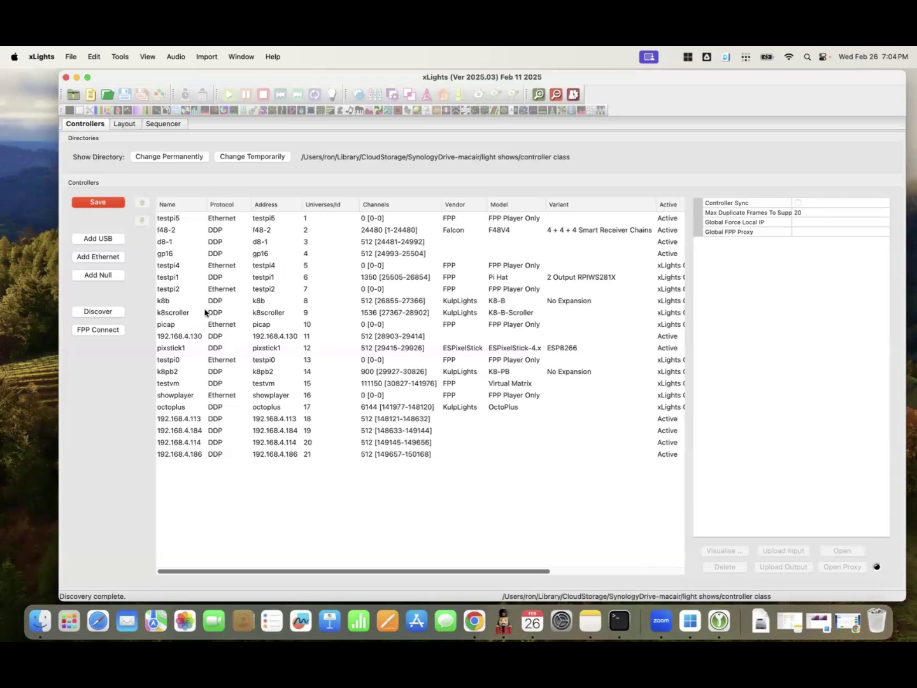
pyautogui.click(175, 232)
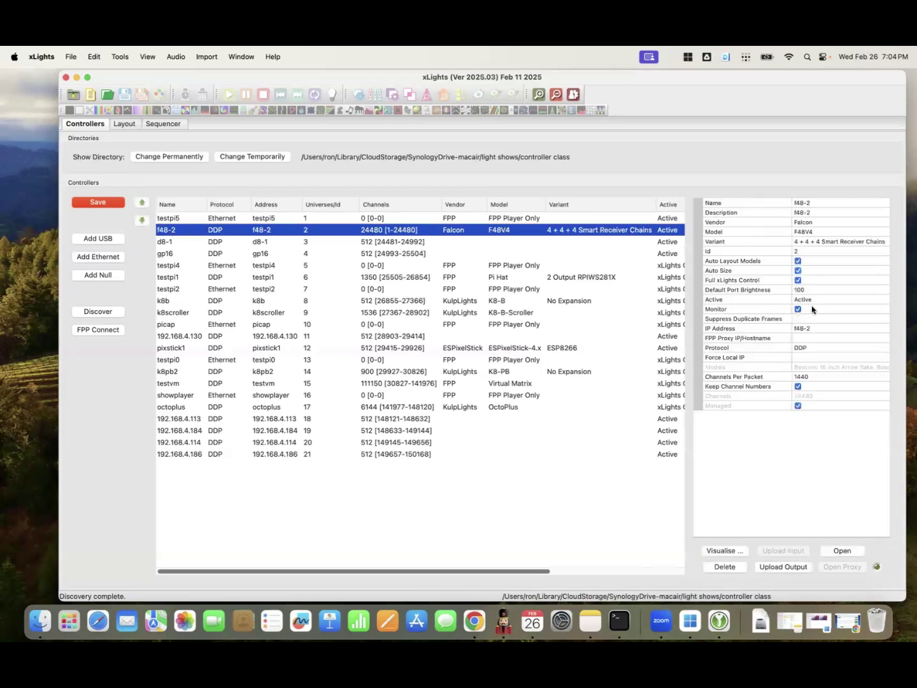
pyautogui.moveTo(811, 309)
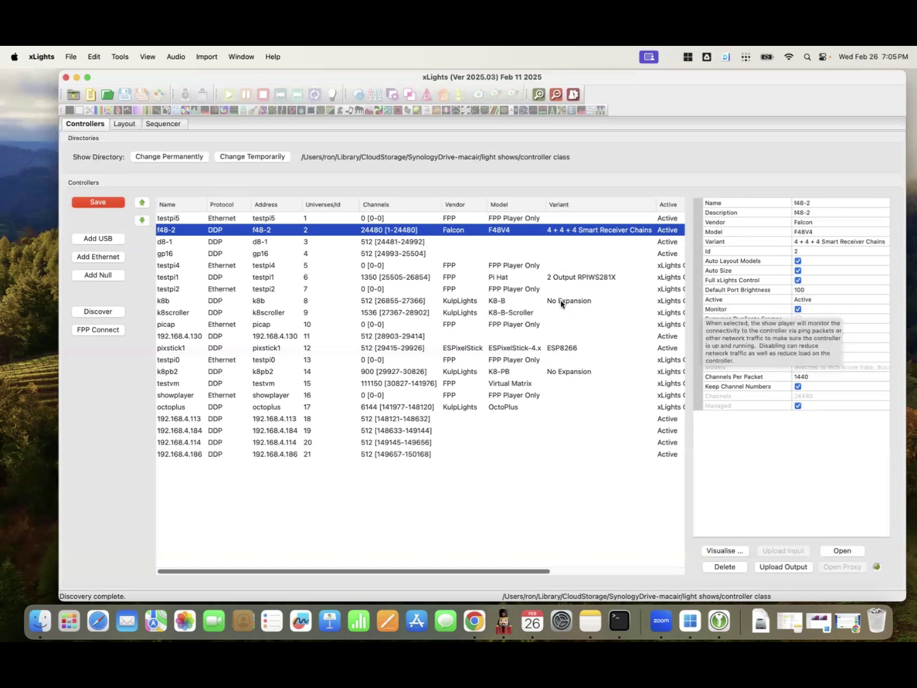
# Set the gp16 controller's vendor to Experience Lights and its model to Genius Pixel 16.
pyautogui.click(273, 254)
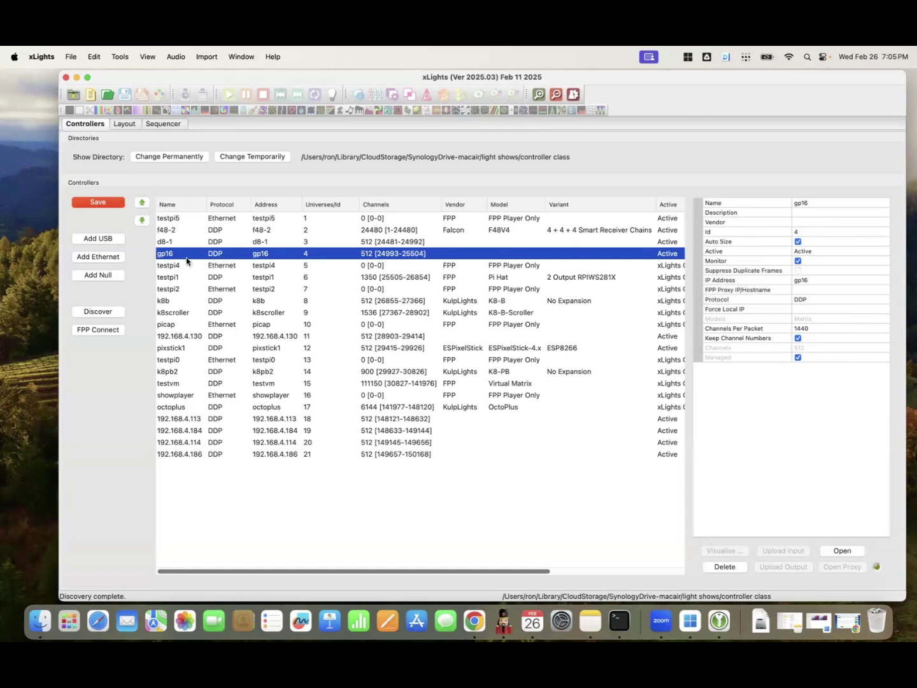
pyautogui.click(821, 224)
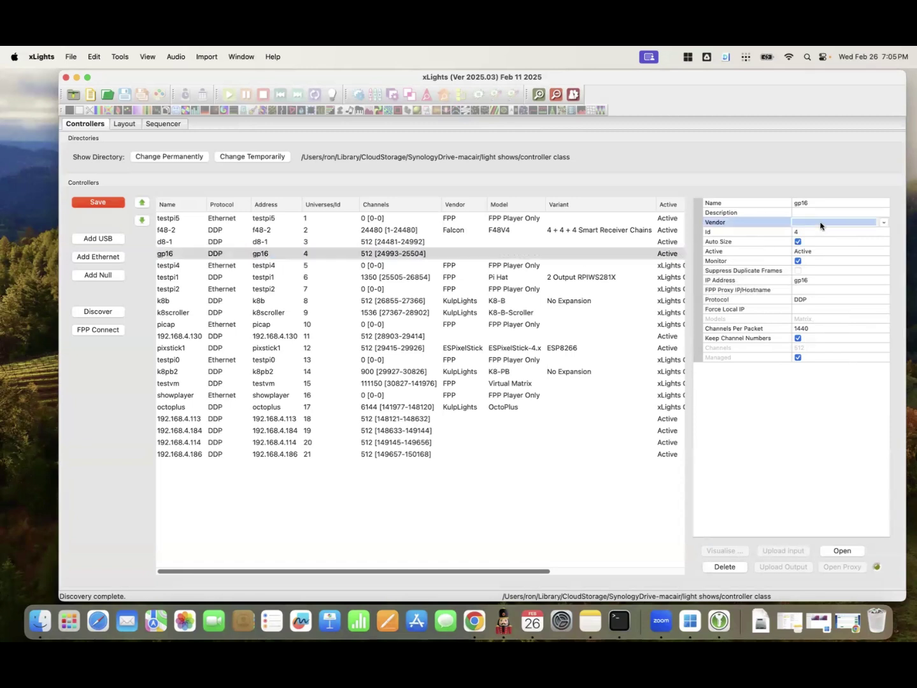
pyautogui.click(822, 223)
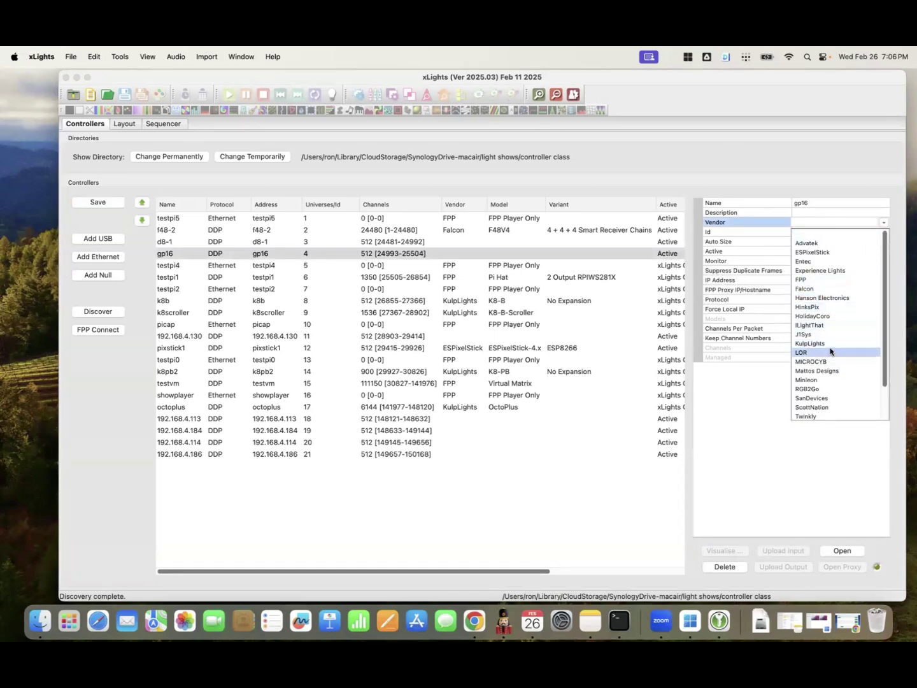
pyautogui.click(832, 271)
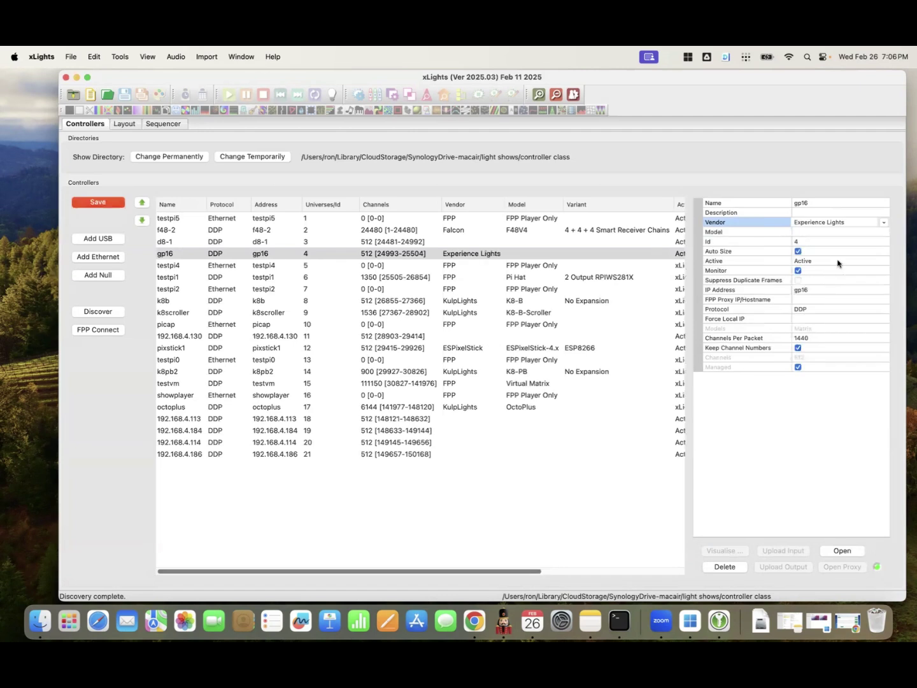
pyautogui.click(826, 232)
pyautogui.click(828, 232)
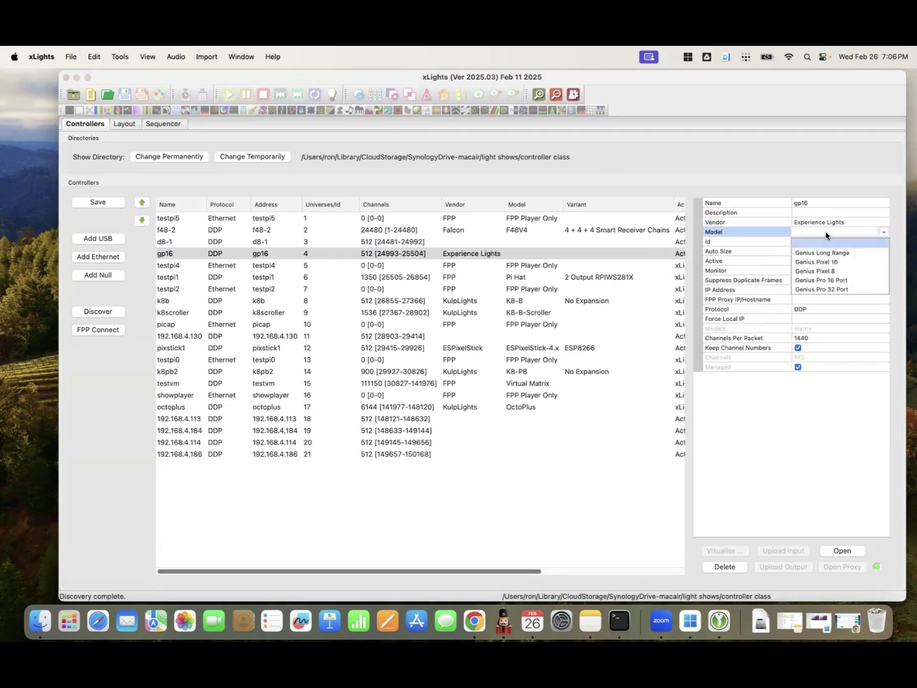
pyautogui.click(837, 261)
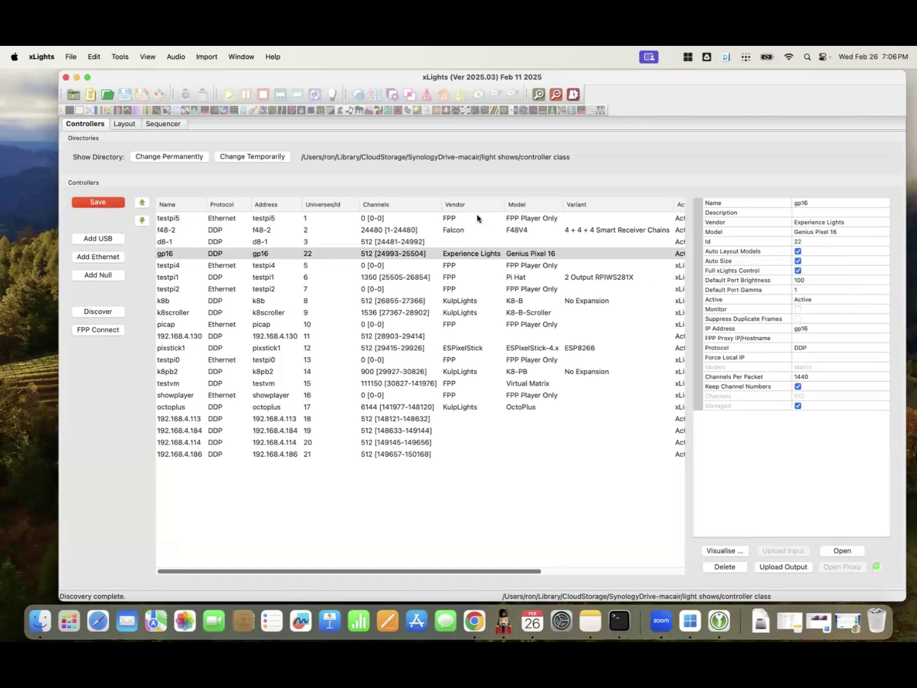
# Review the properties of the FPP controllers testpi5, testpi4, testpi1, testpi2 and testvm.
pyautogui.click(456, 219)
pyautogui.click(458, 267)
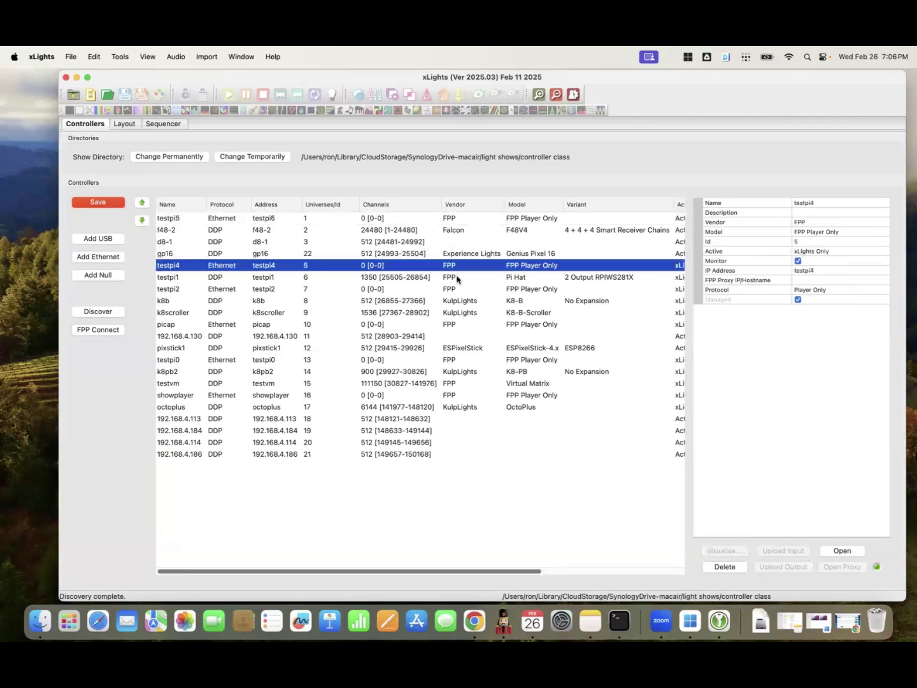
pyautogui.click(457, 278)
pyautogui.click(455, 290)
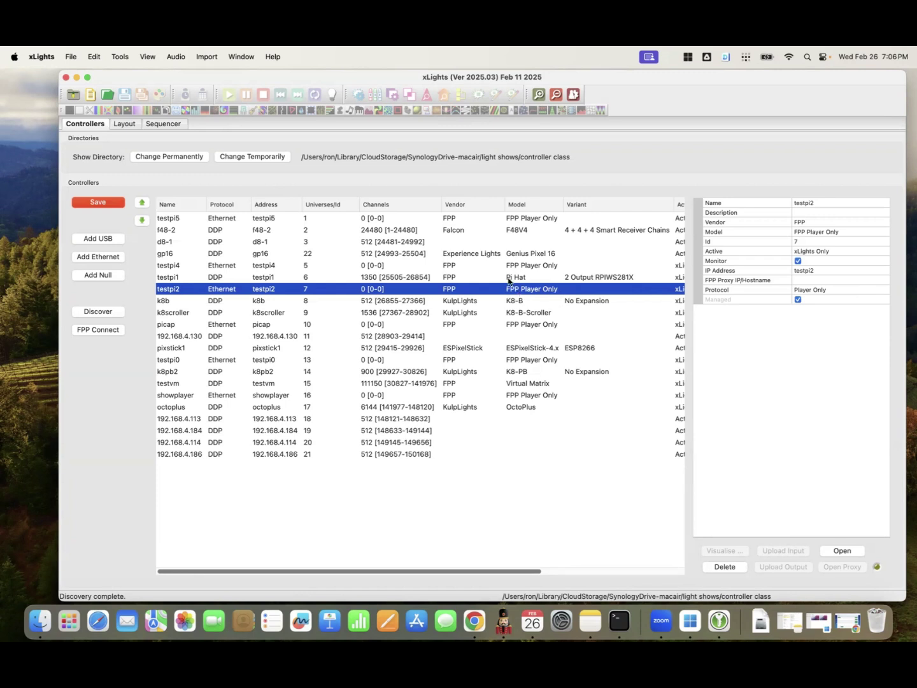
pyautogui.click(421, 384)
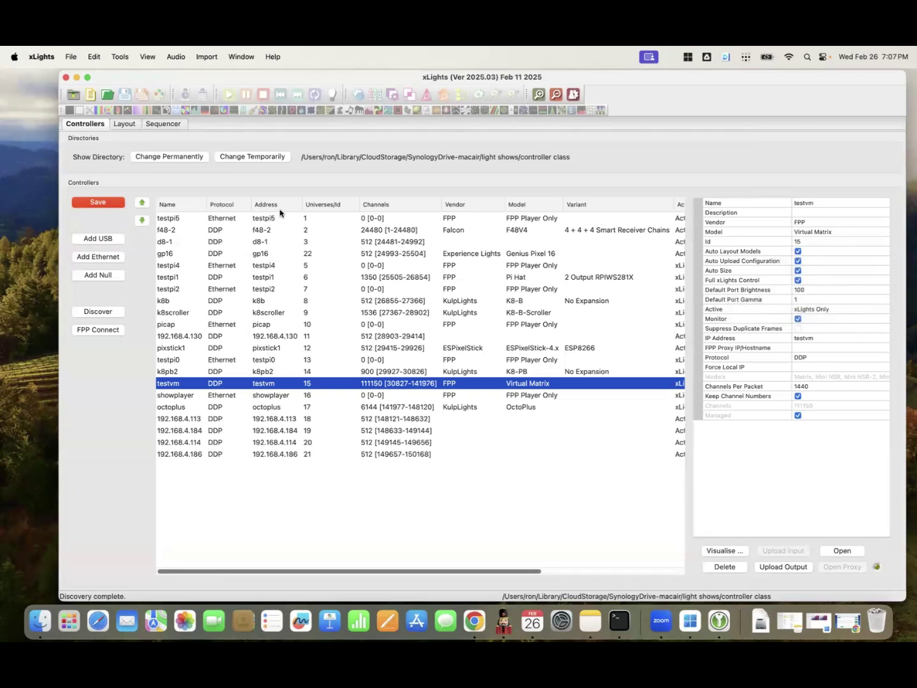
# Examine the discovered controllers without a vendor, including 192.168.4.184, 192.168.4.114 and 192.168.4.113.
pyautogui.click(277, 411)
pyautogui.click(278, 431)
pyautogui.click(278, 443)
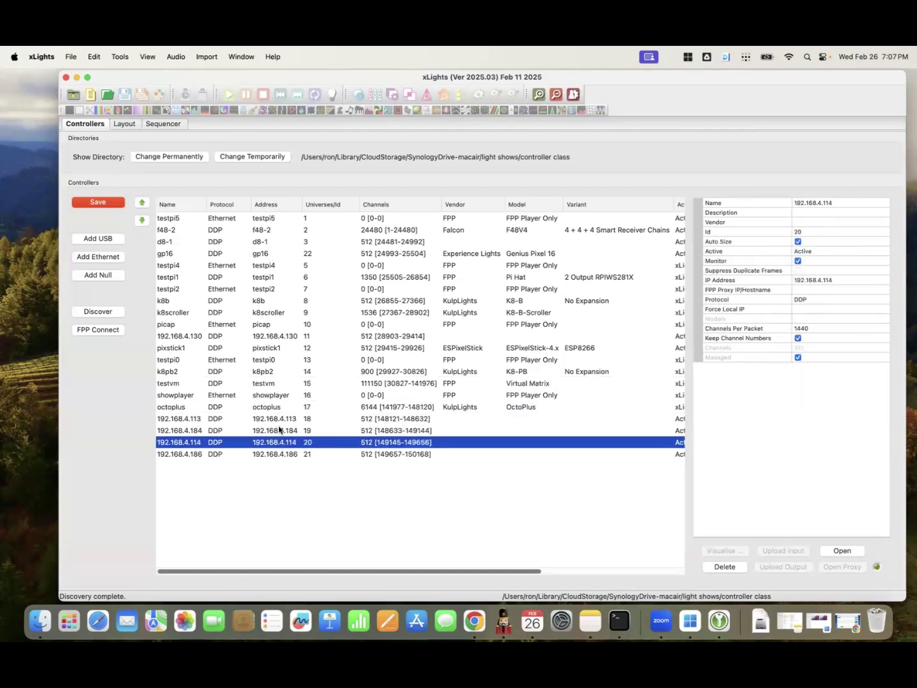
pyautogui.click(278, 430)
pyautogui.click(278, 421)
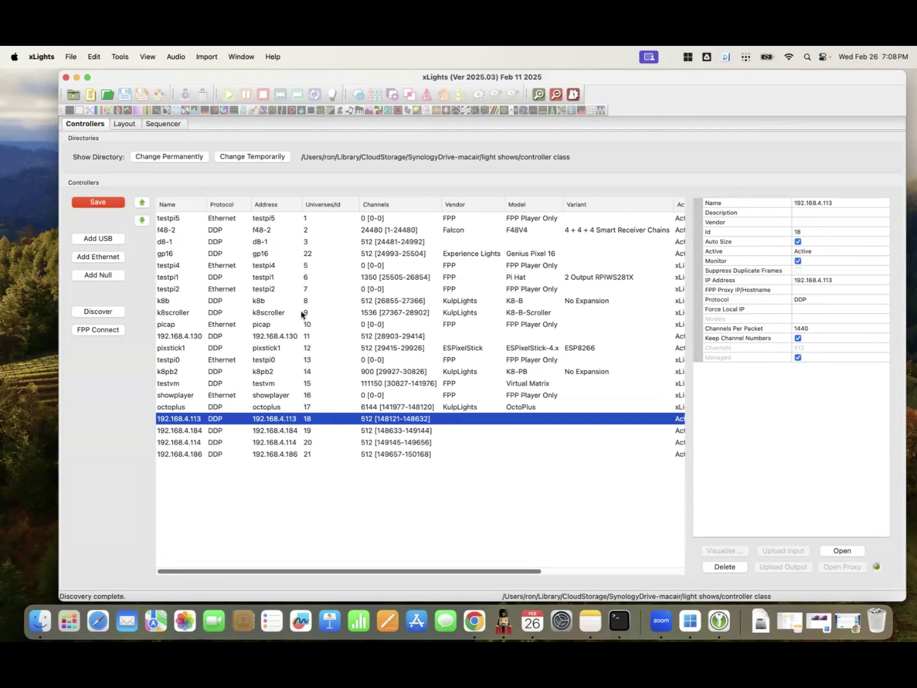
# Compare the settings of f48-2 and gp16 with those of the controllers named only by IP address.
pyautogui.click(265, 232)
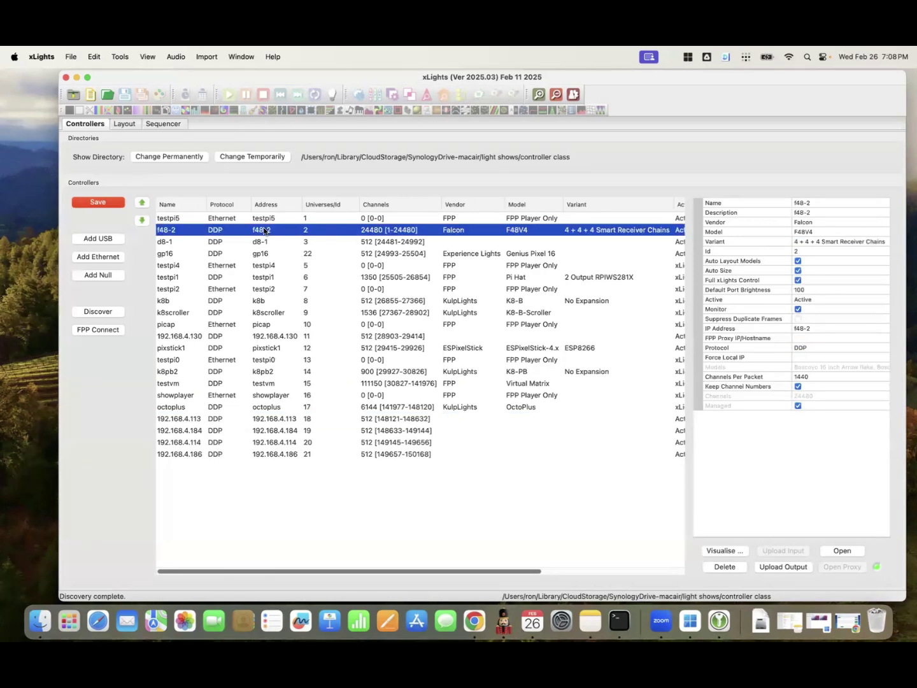
pyautogui.click(266, 255)
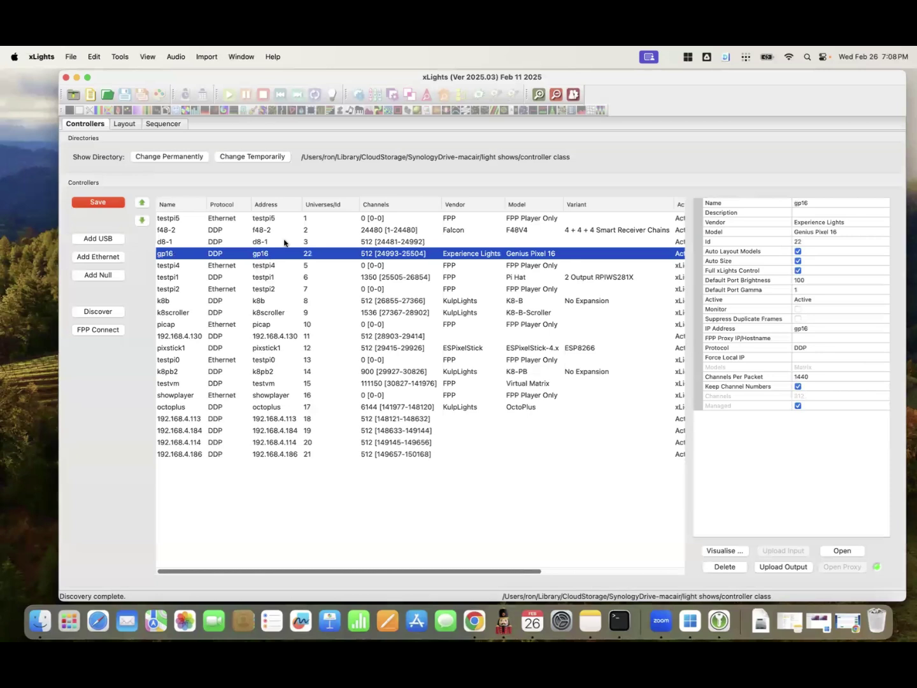
pyautogui.click(284, 340)
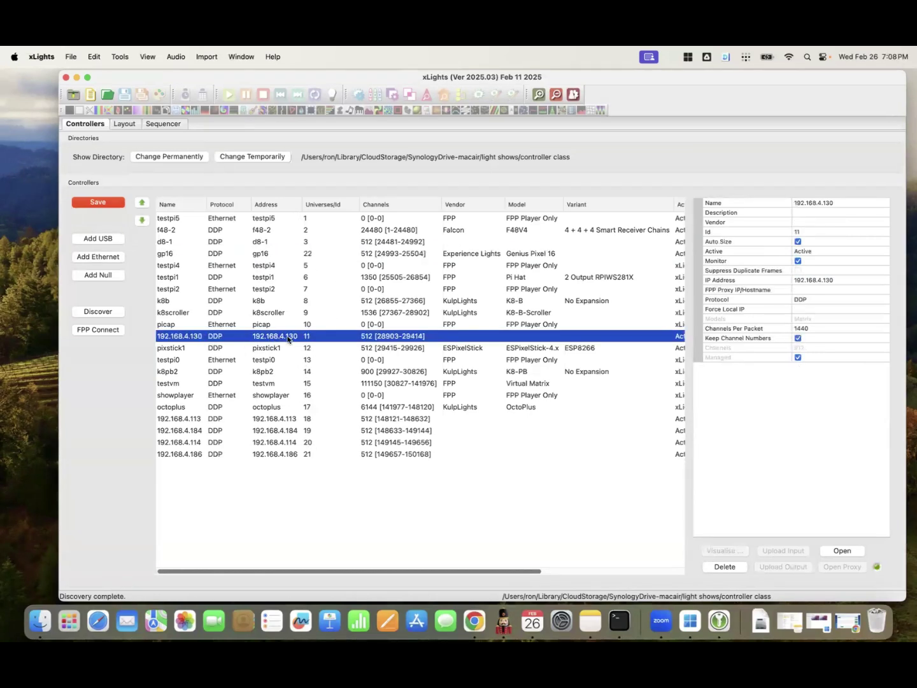
pyautogui.click(282, 420)
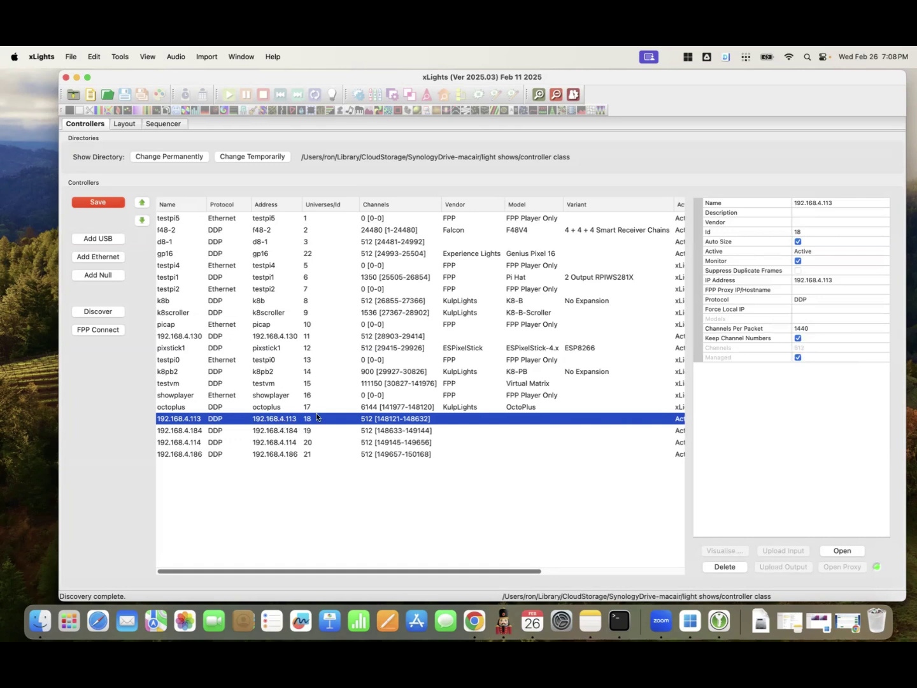
pyautogui.click(268, 431)
pyautogui.click(270, 441)
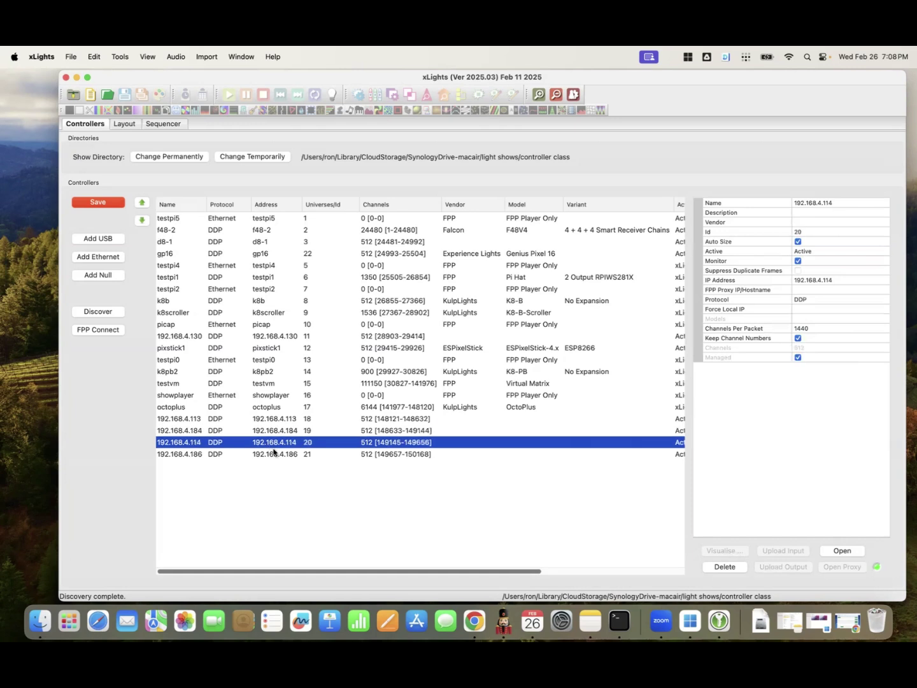
# Open the web interface of the controller at 192.168.4.184 to identify the device, and return to xLights.
pyautogui.click(273, 452)
pyautogui.click(273, 439)
pyautogui.click(265, 433)
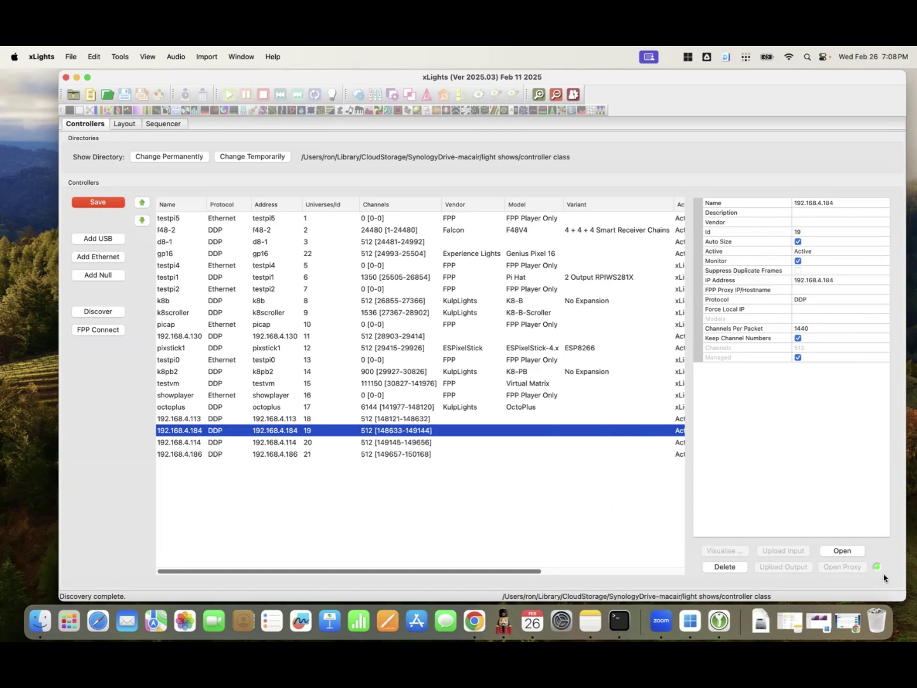
pyautogui.click(844, 551)
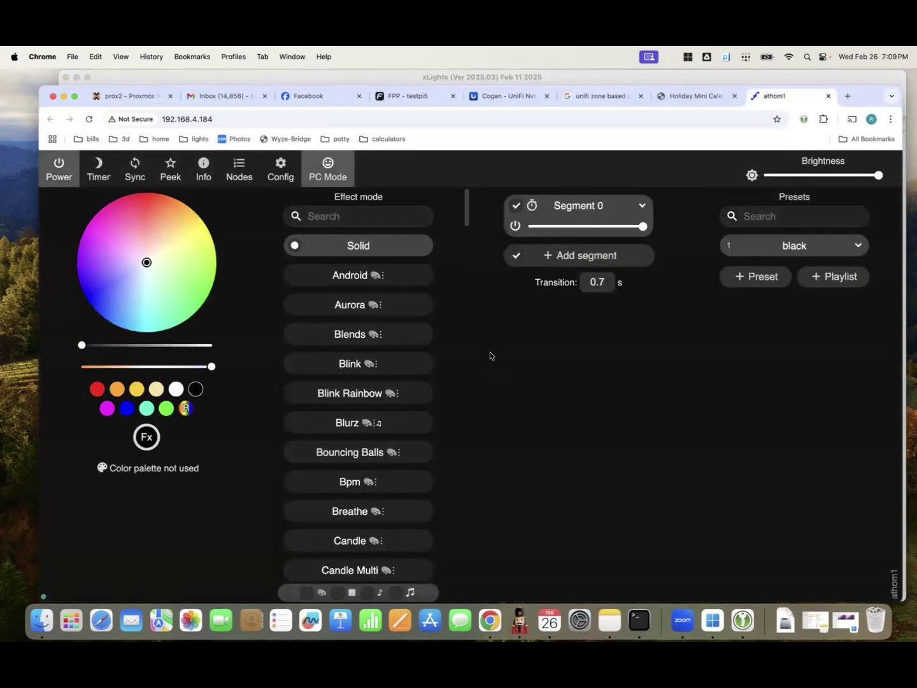
pyautogui.press('super+Tab')
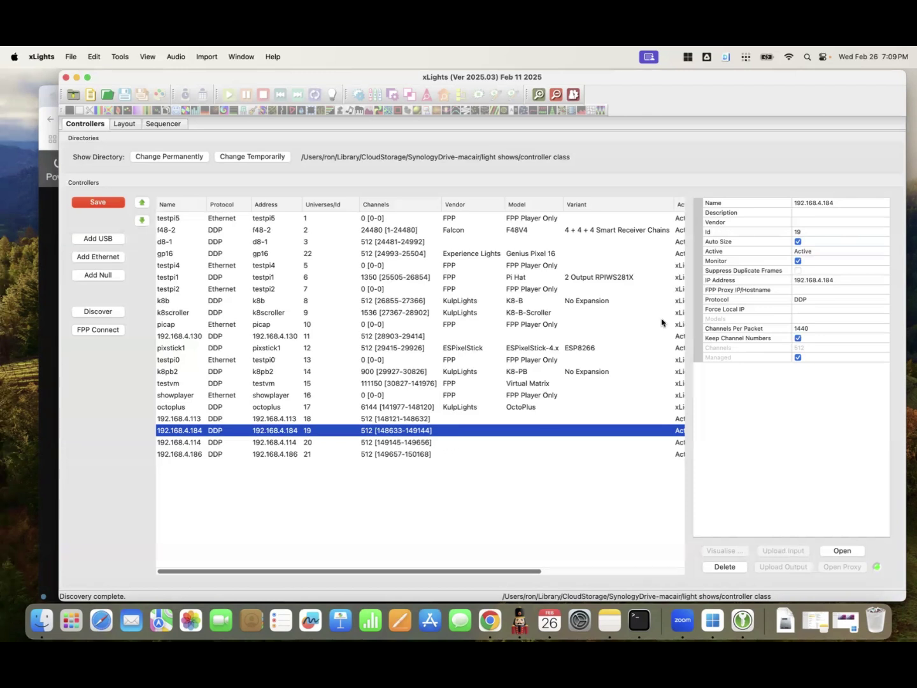
# Check the vendor options offered for the 192.168.4.184 controller without assigning one.
pyautogui.click(810, 224)
pyautogui.click(809, 225)
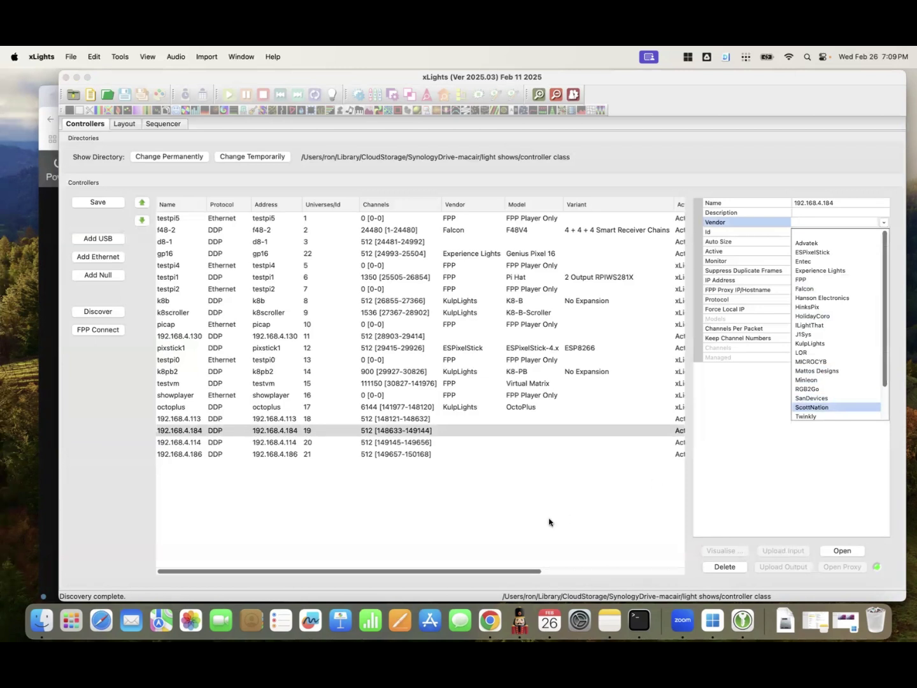
pyautogui.click(538, 496)
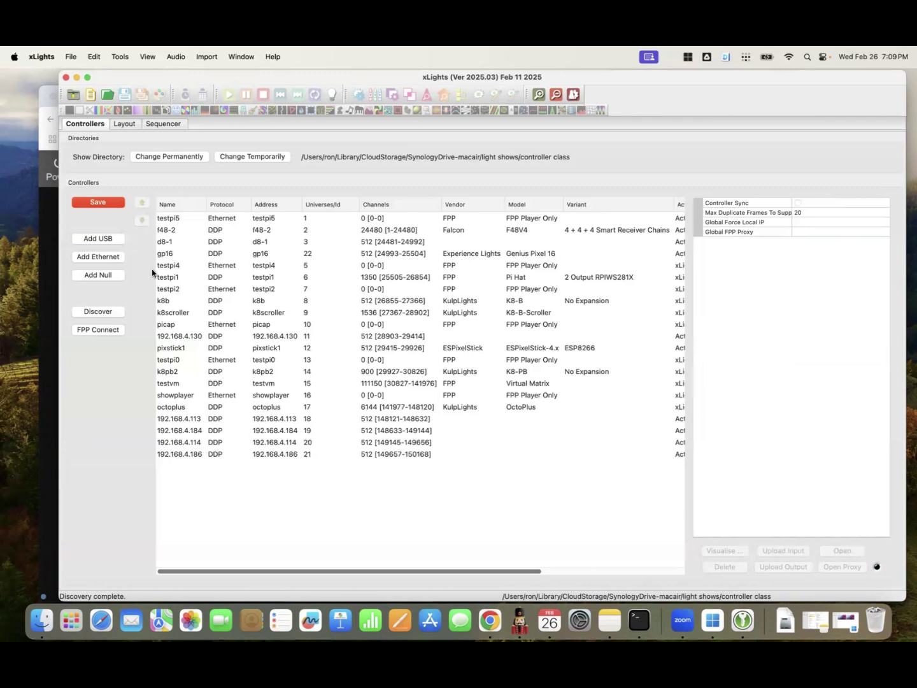
# Add a USB controller and name it LOR.
pyautogui.click(104, 239)
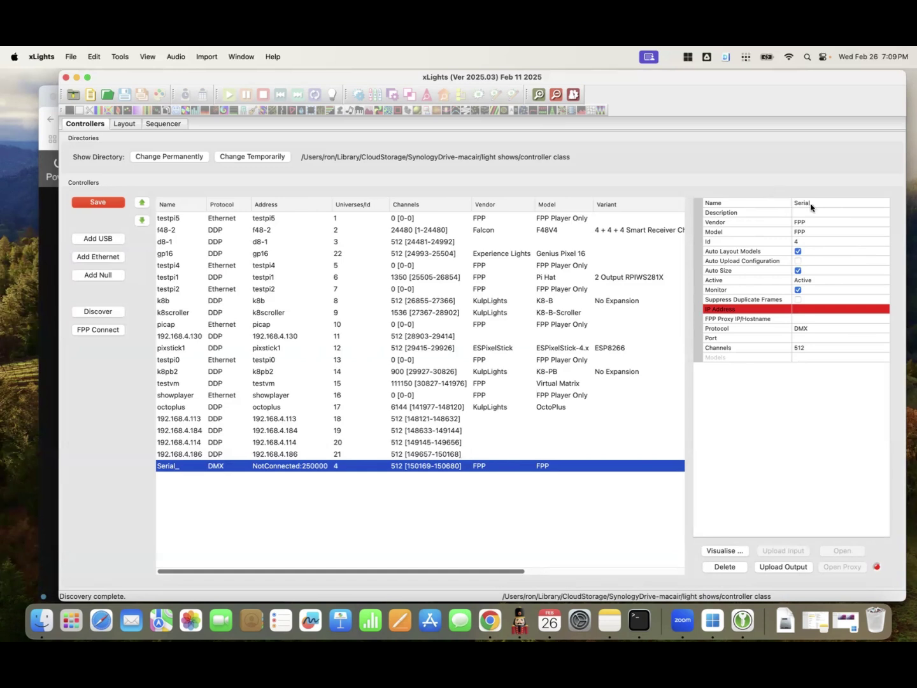
pyautogui.click(830, 203)
pyautogui.write('LOR')
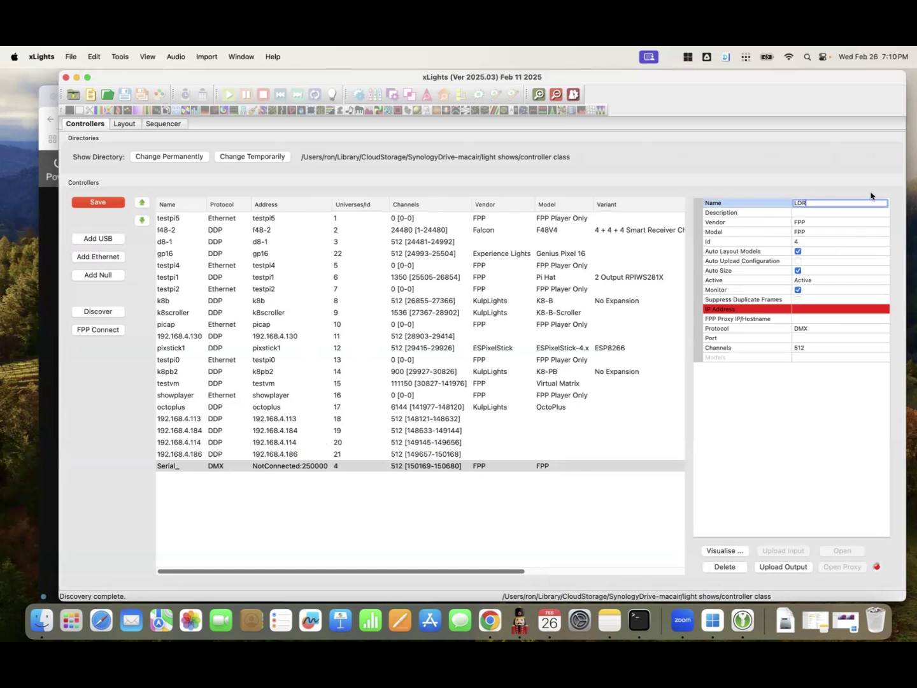
# Set the LOR controller's vendor to LOR and its model to CTB16PC.
pyautogui.click(813, 221)
pyautogui.click(814, 222)
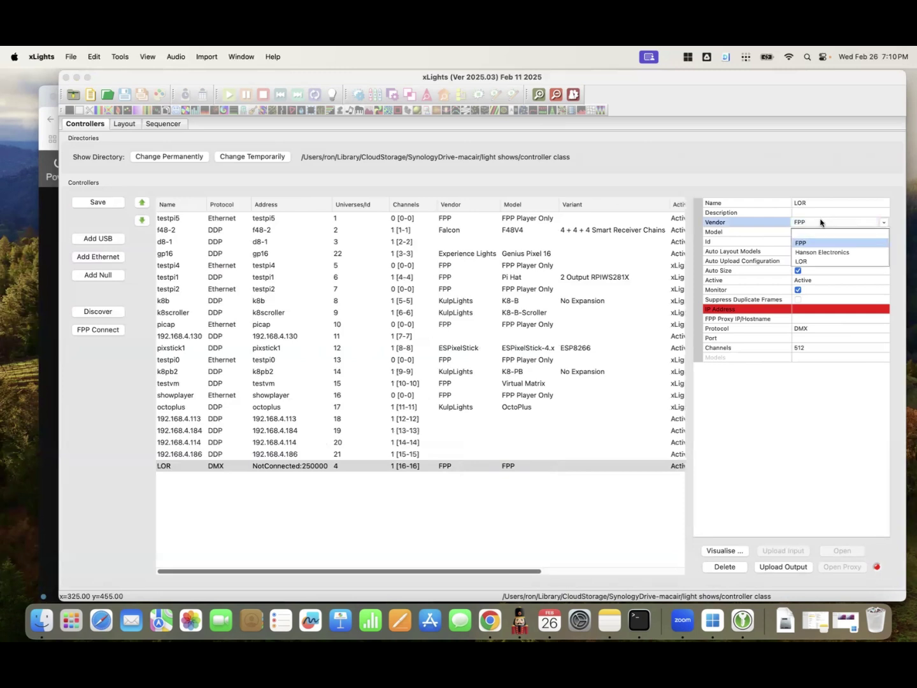
pyautogui.click(814, 259)
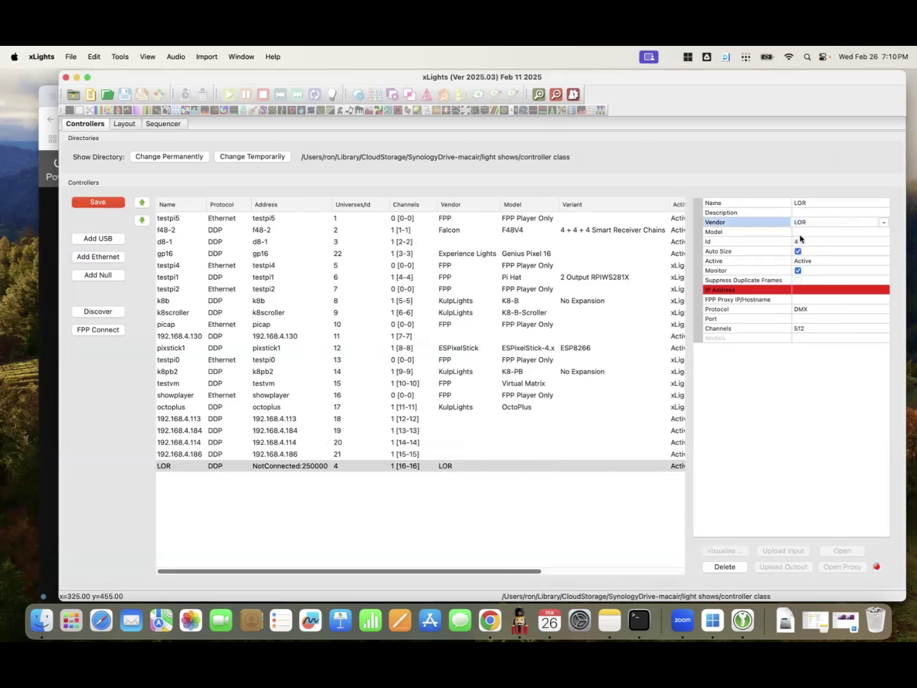
pyautogui.click(809, 232)
pyautogui.click(809, 232)
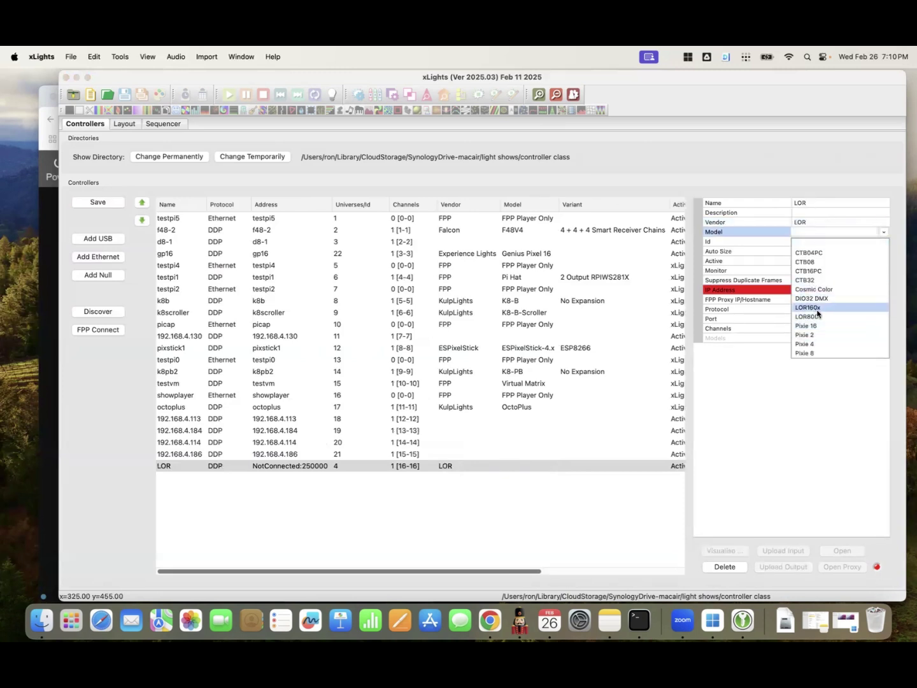
pyautogui.click(822, 272)
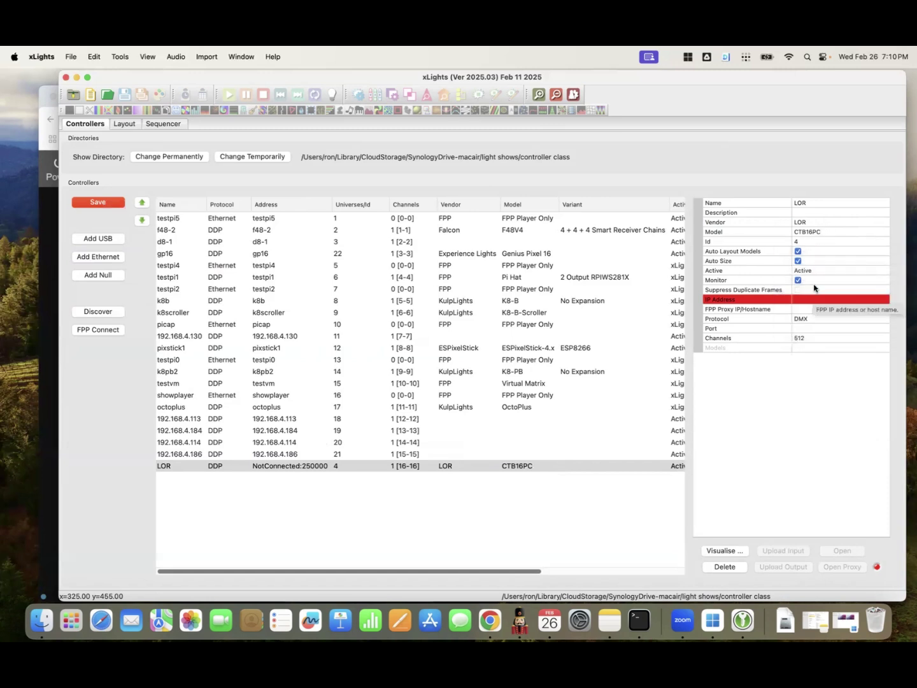
# Reselect the LOR controller to refresh its settings and review its port, protocol, speed and channels properties.
pyautogui.click(285, 456)
pyautogui.click(301, 466)
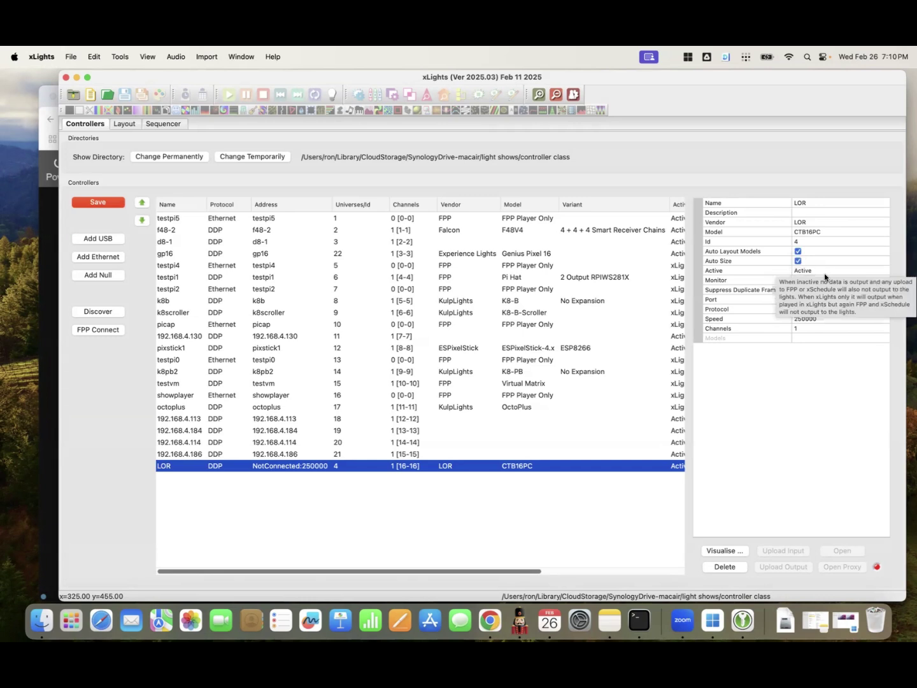
pyautogui.click(826, 225)
pyautogui.click(825, 221)
pyautogui.click(815, 231)
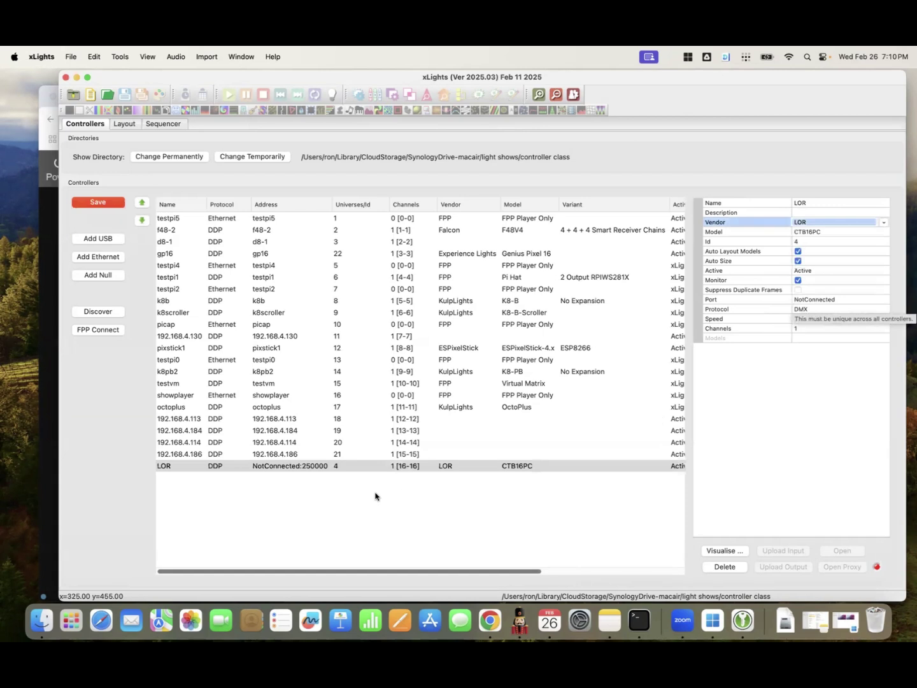
pyautogui.click(302, 454)
pyautogui.click(254, 532)
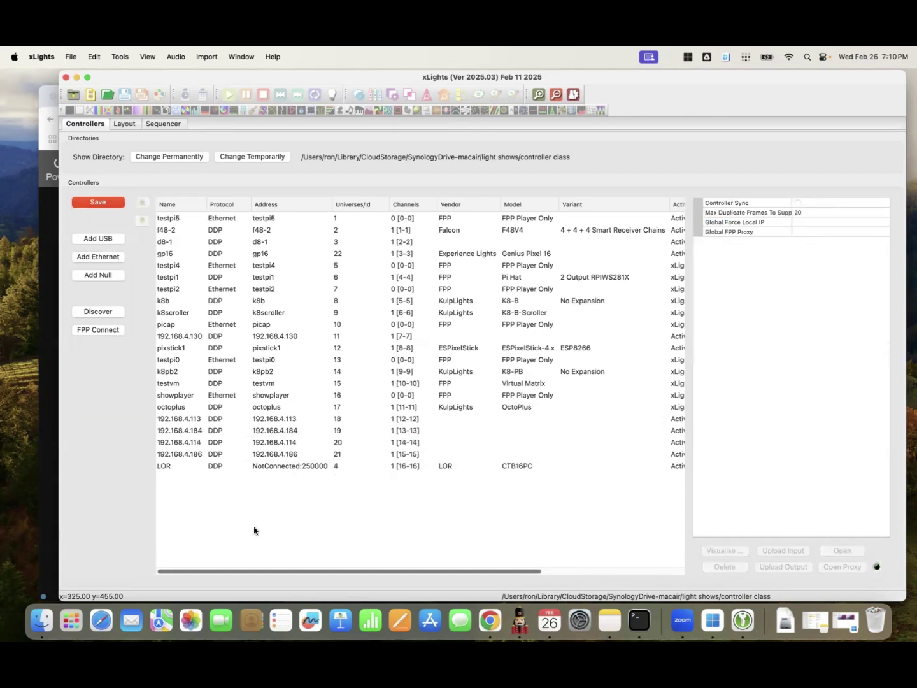
pyautogui.click(277, 469)
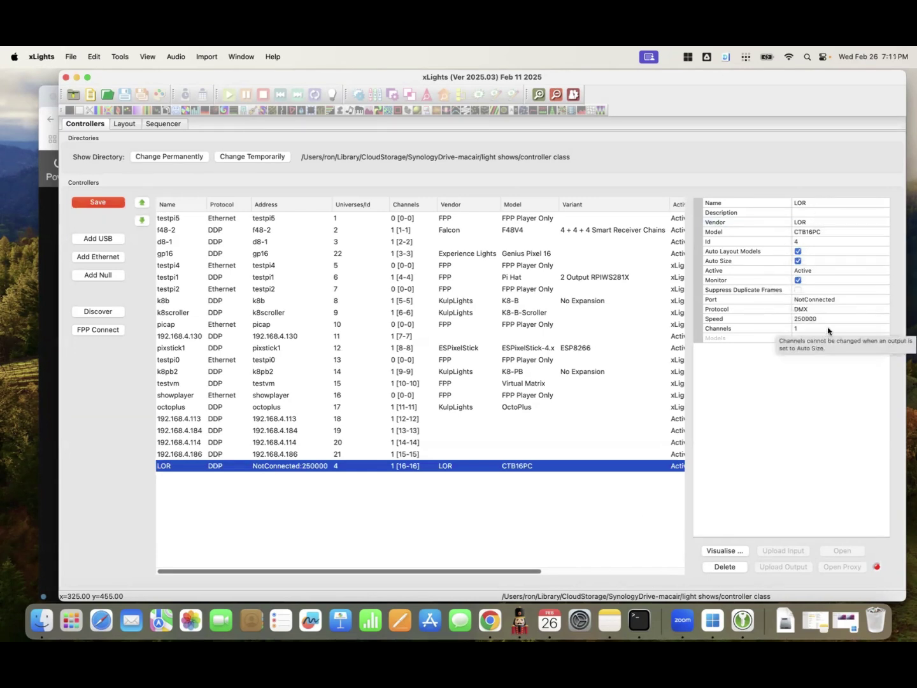
# Set the LOR controller's protocol to LOR and its speed to 57600, and save the controller configuration.
pyautogui.click(820, 311)
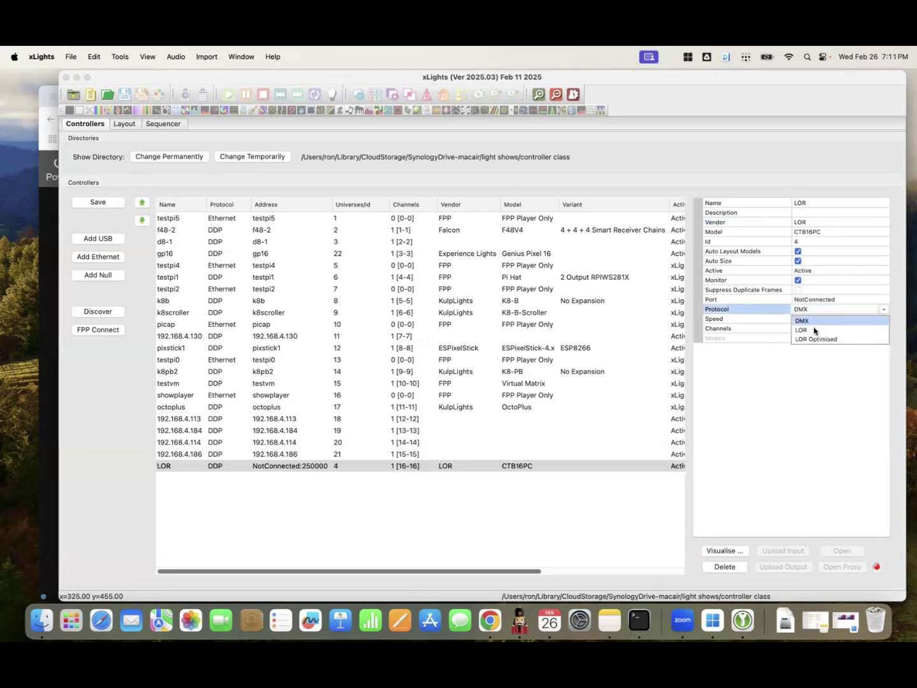
pyautogui.click(804, 328)
pyautogui.click(821, 320)
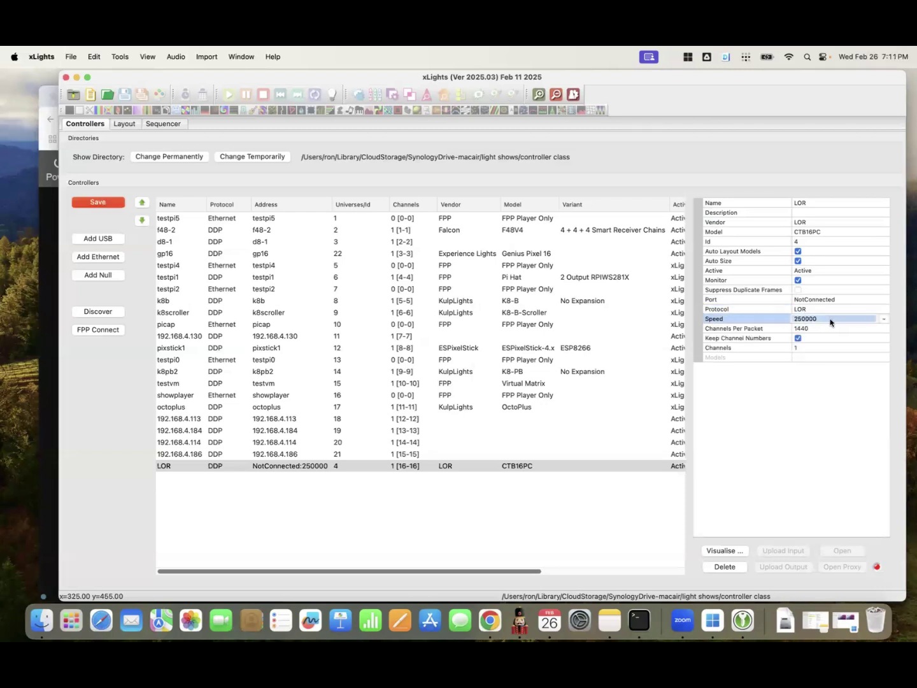
pyautogui.write('19200')
pyautogui.press('Return')
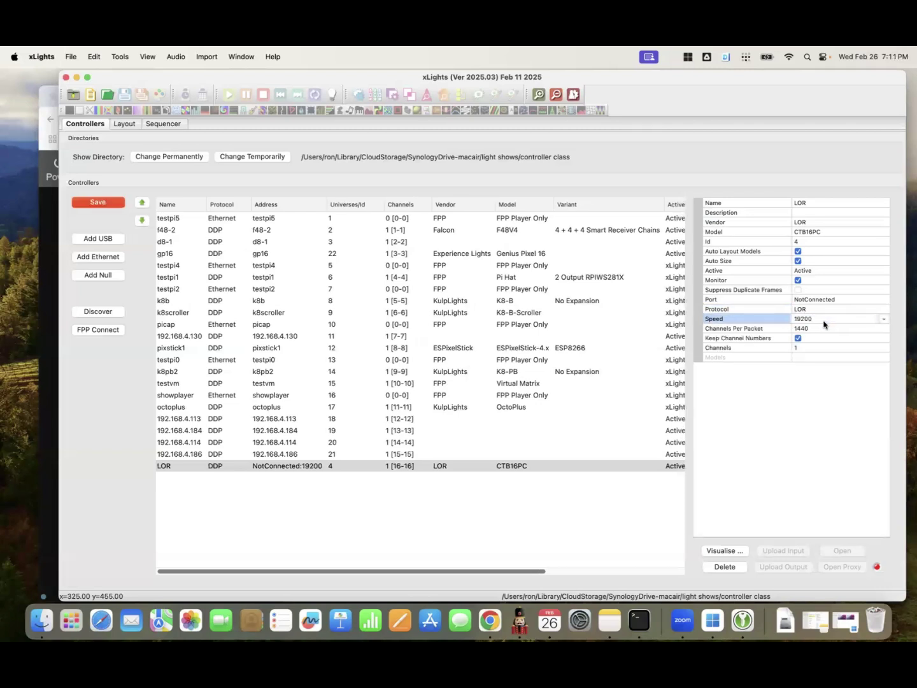
pyautogui.click(824, 319)
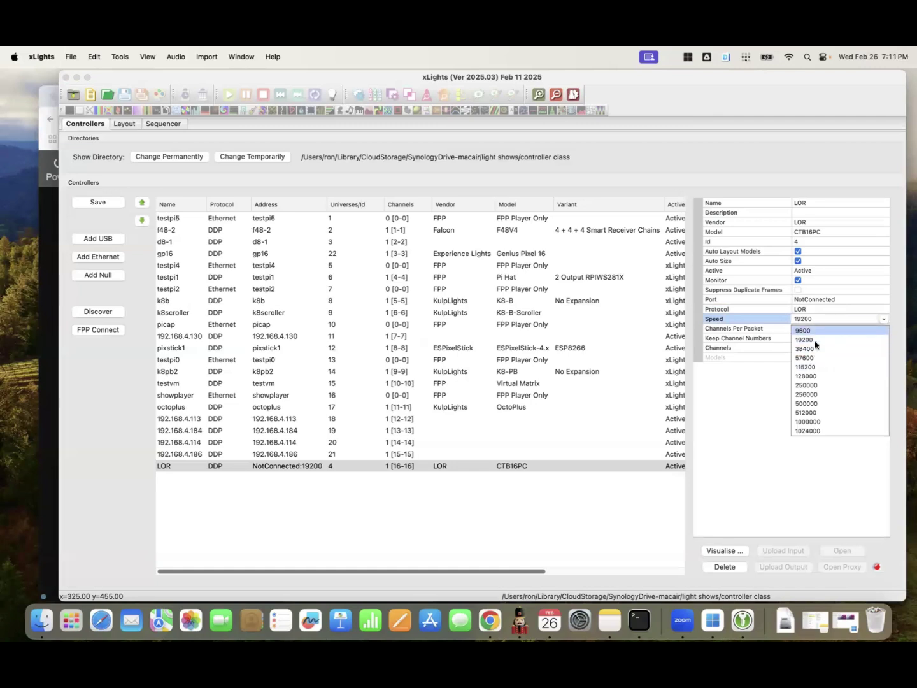
pyautogui.click(820, 357)
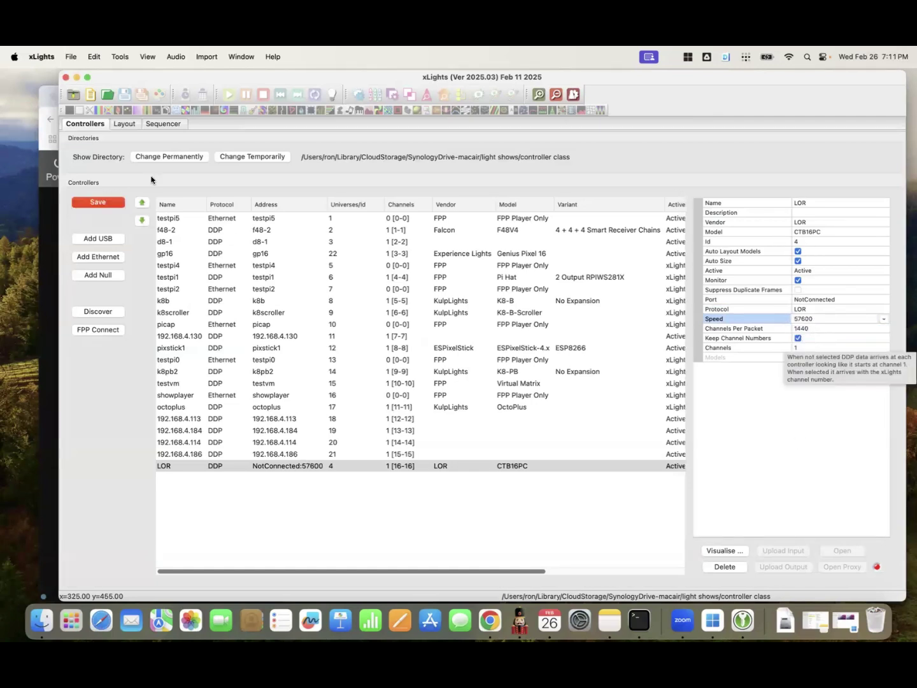
pyautogui.click(100, 203)
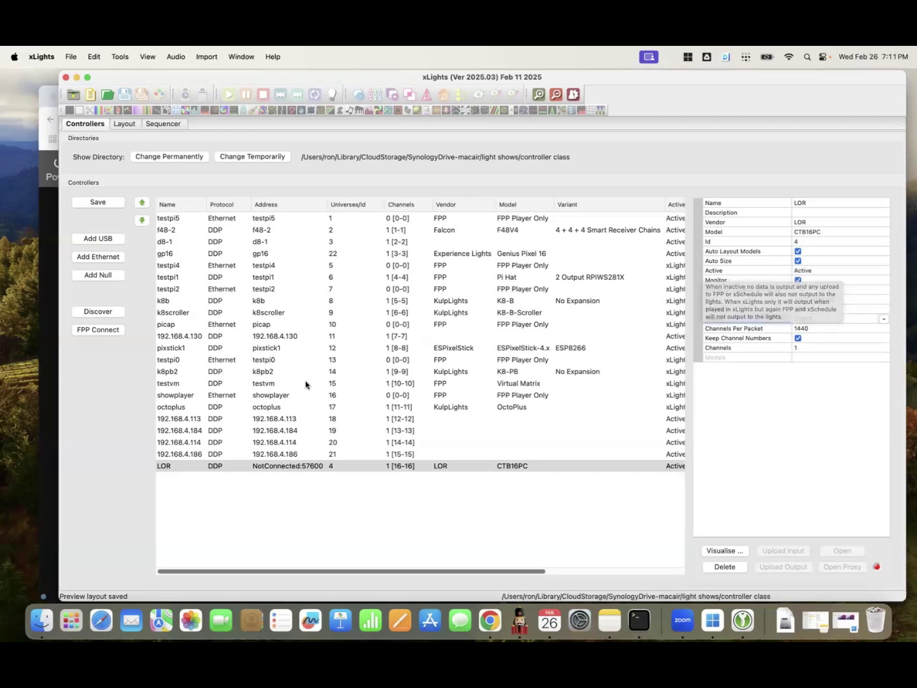
# Switch to Notes and review the vendor/model and types of controllers items in the Xlights controller class outline.
pyautogui.click(610, 621)
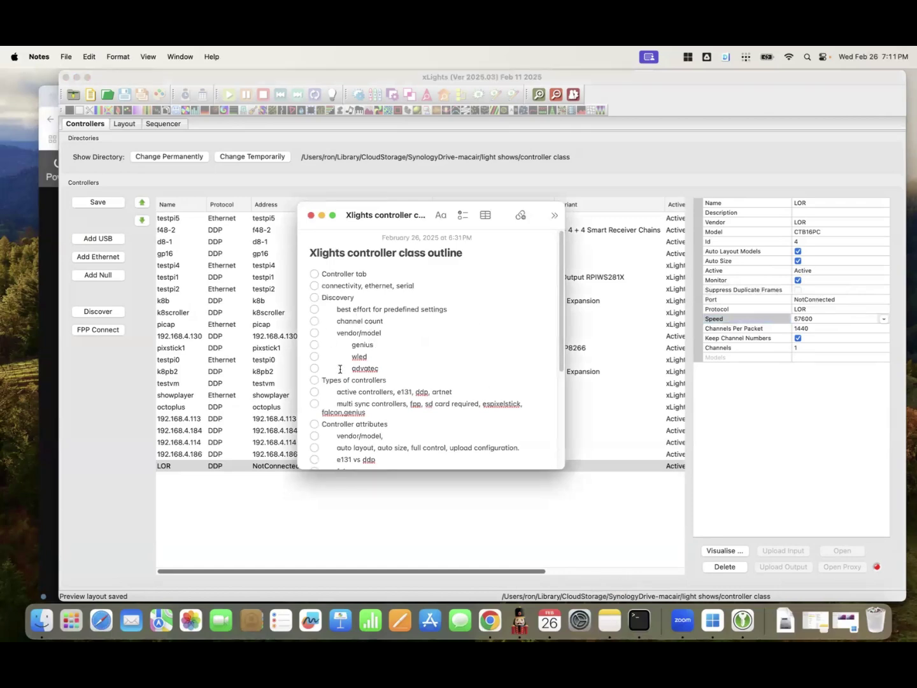
pyautogui.moveTo(353, 335); pyautogui.dragTo(394, 366)
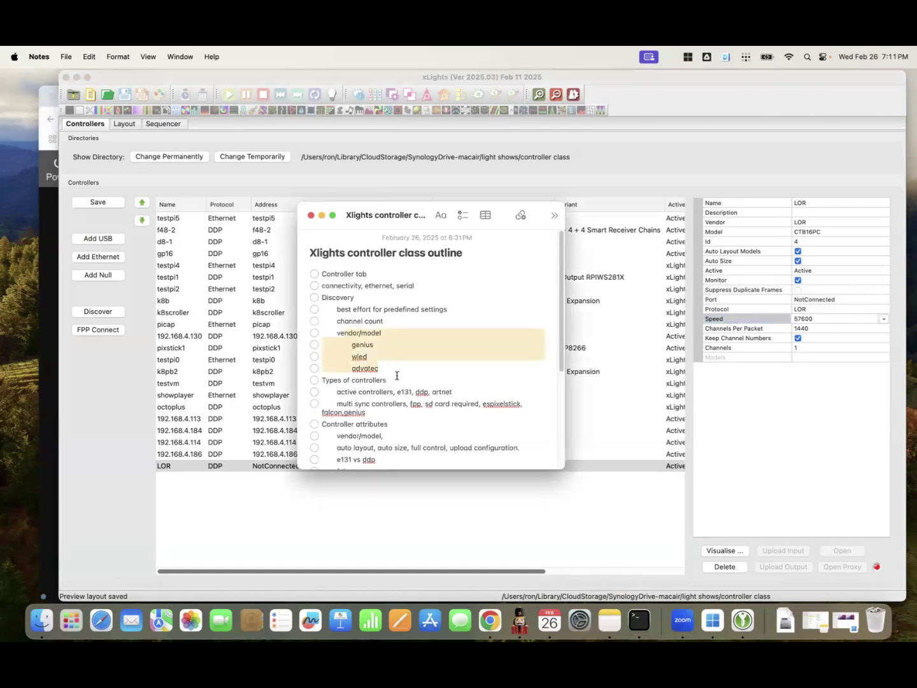
pyautogui.click(203, 395)
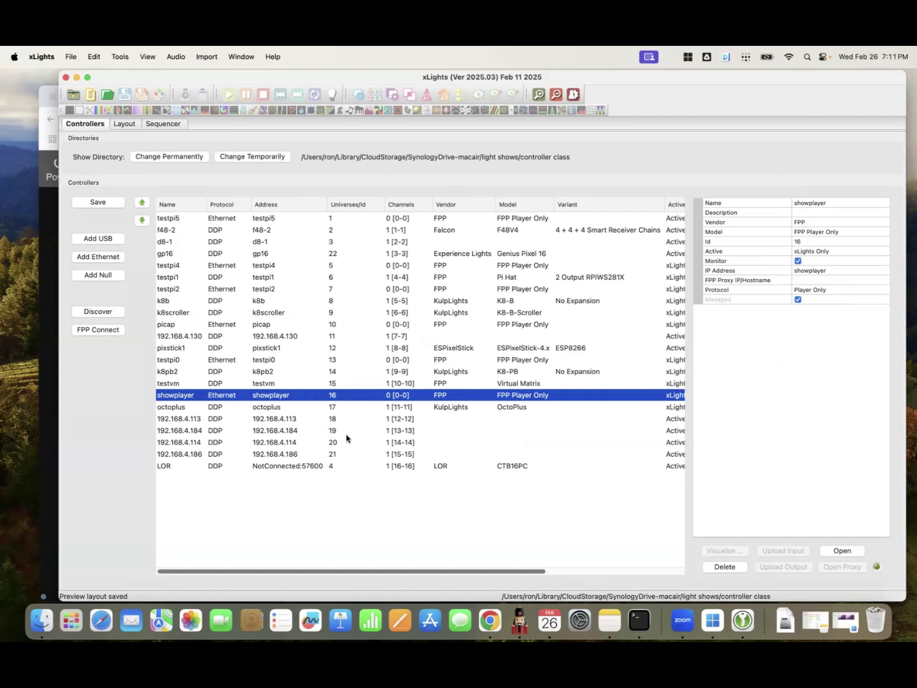
pyautogui.press('super+Tab')
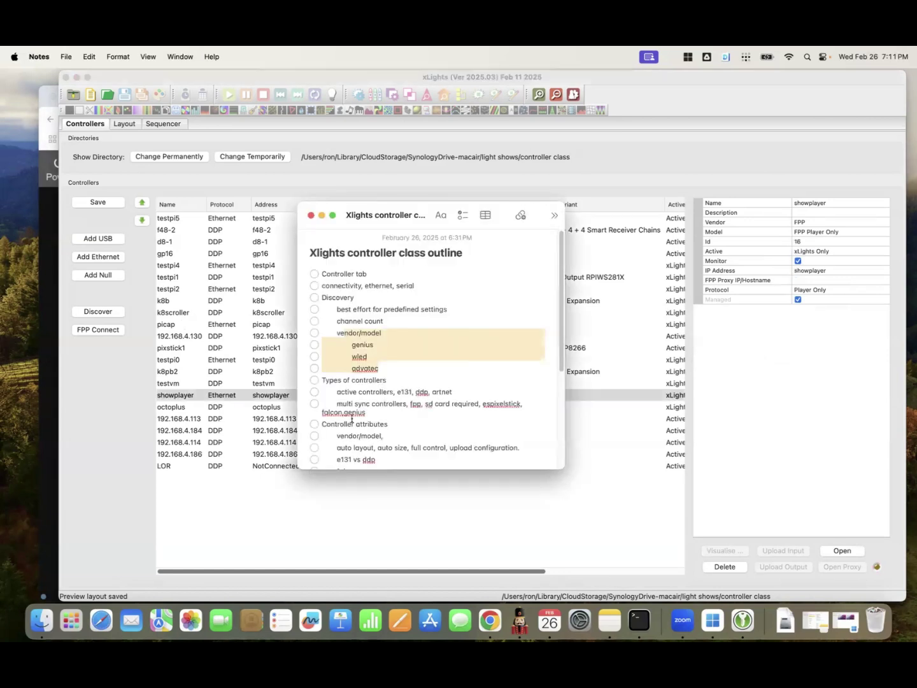
pyautogui.tripleClick(379, 368)
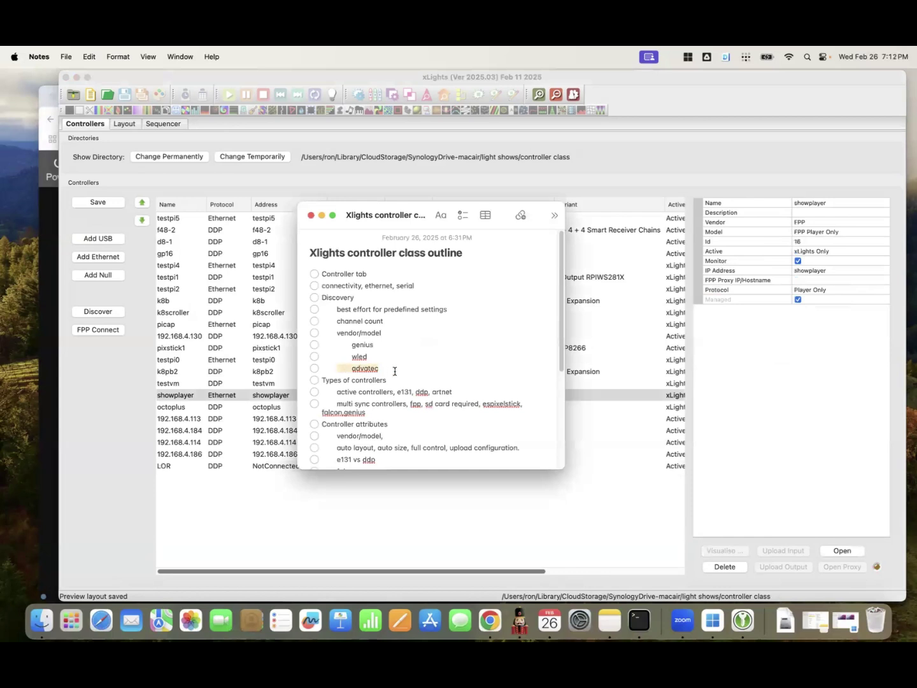
pyautogui.moveTo(336, 384); pyautogui.dragTo(416, 400)
# Return to xLights and compare the properties of the f48-2, gp16, k8b, k8scroller and testpi1 controllers.
pyautogui.click(328, 538)
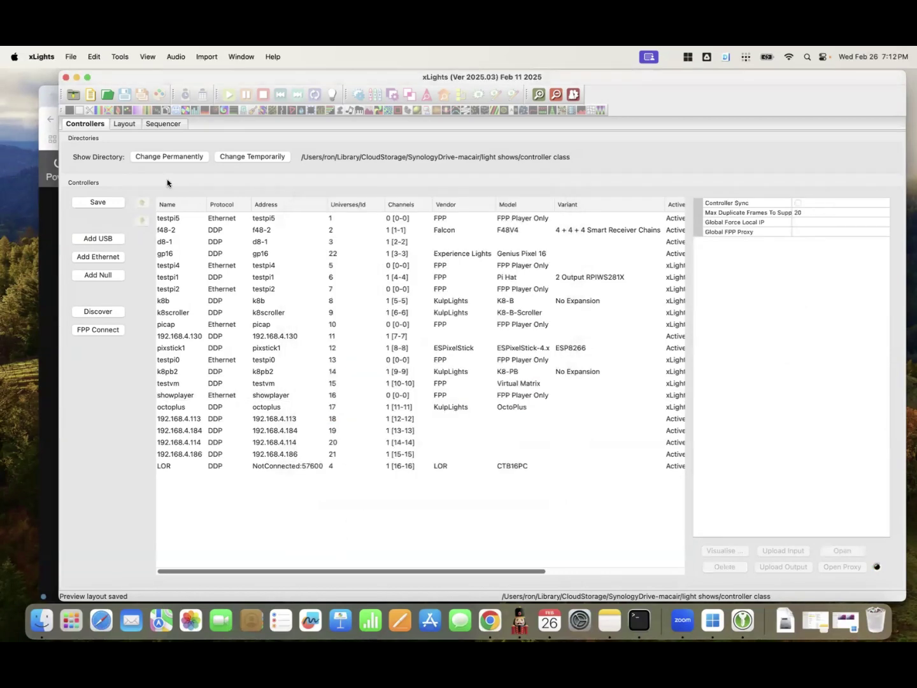
pyautogui.click(206, 234)
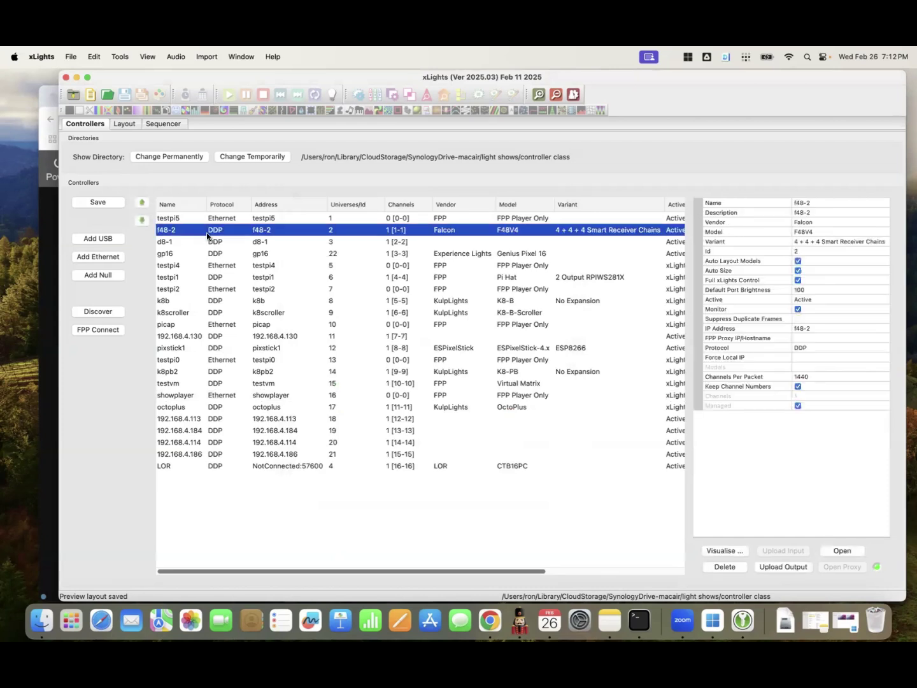
pyautogui.click(473, 255)
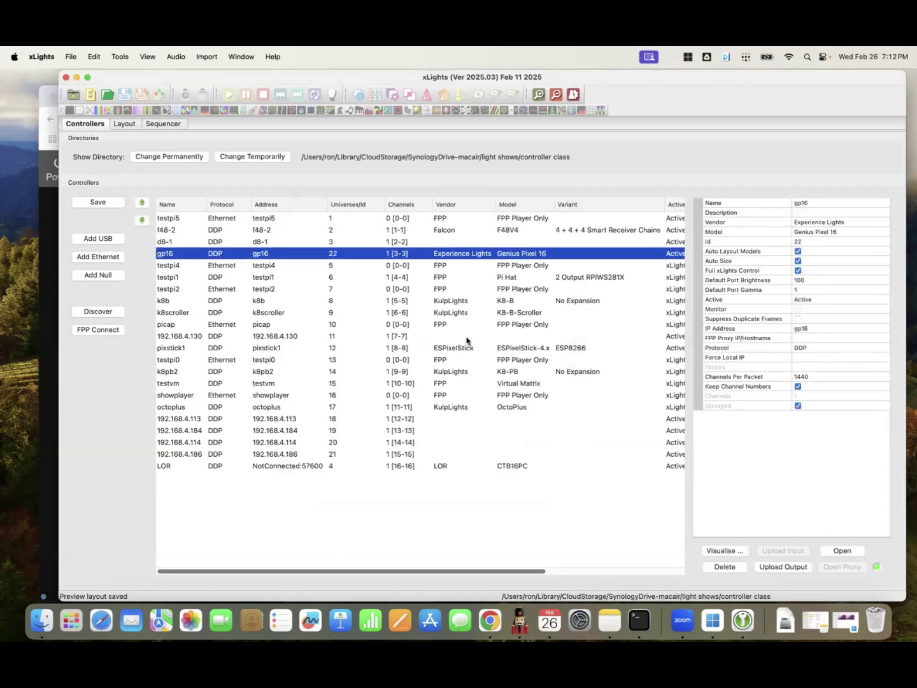
pyautogui.click(456, 300)
pyautogui.click(456, 312)
pyautogui.click(455, 301)
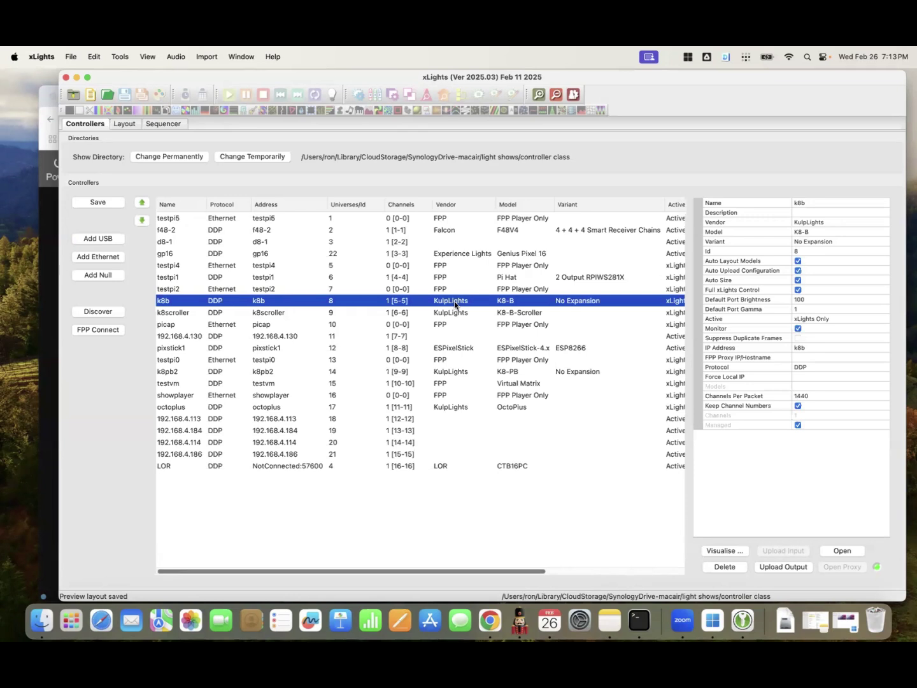
pyautogui.click(447, 278)
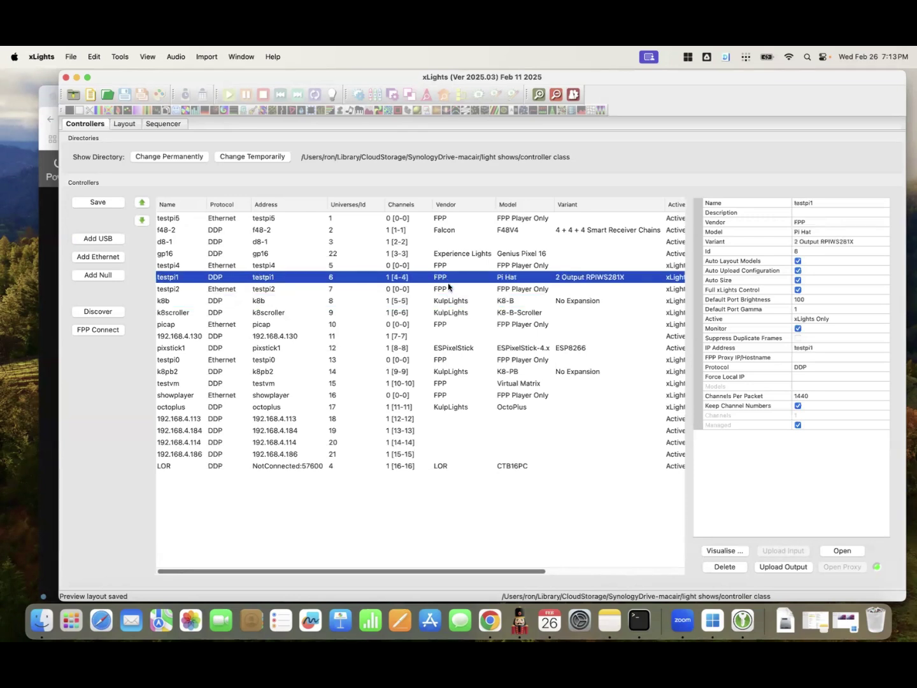
pyautogui.click(448, 301)
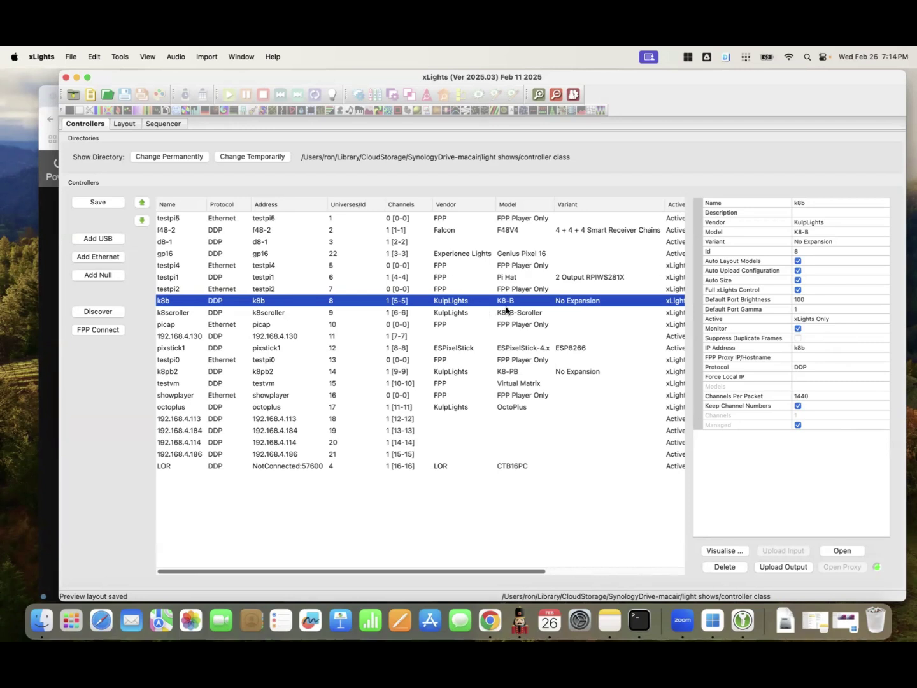
# Examine the k8b controller's Vendor, Model, Auto Layout Models and Auto Upload Configuration properties.
pyautogui.click(820, 223)
pyautogui.click(823, 231)
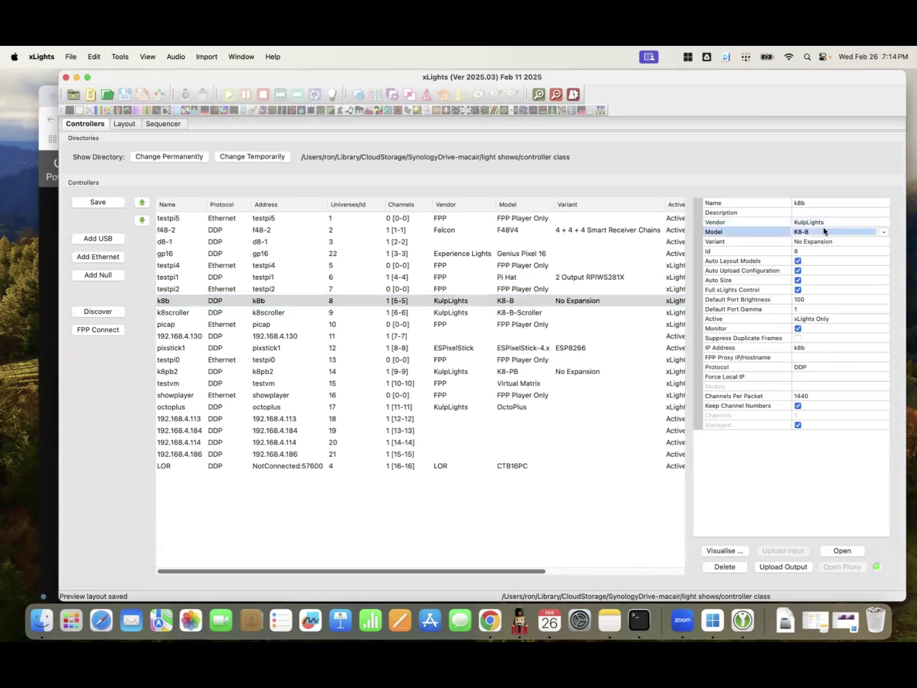
pyautogui.click(760, 262)
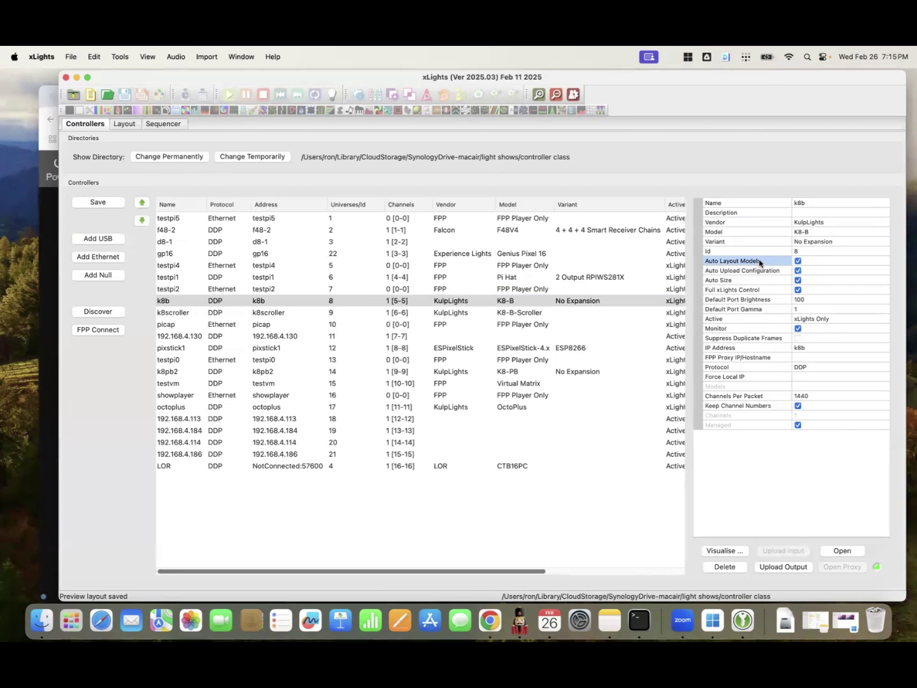
pyautogui.click(750, 270)
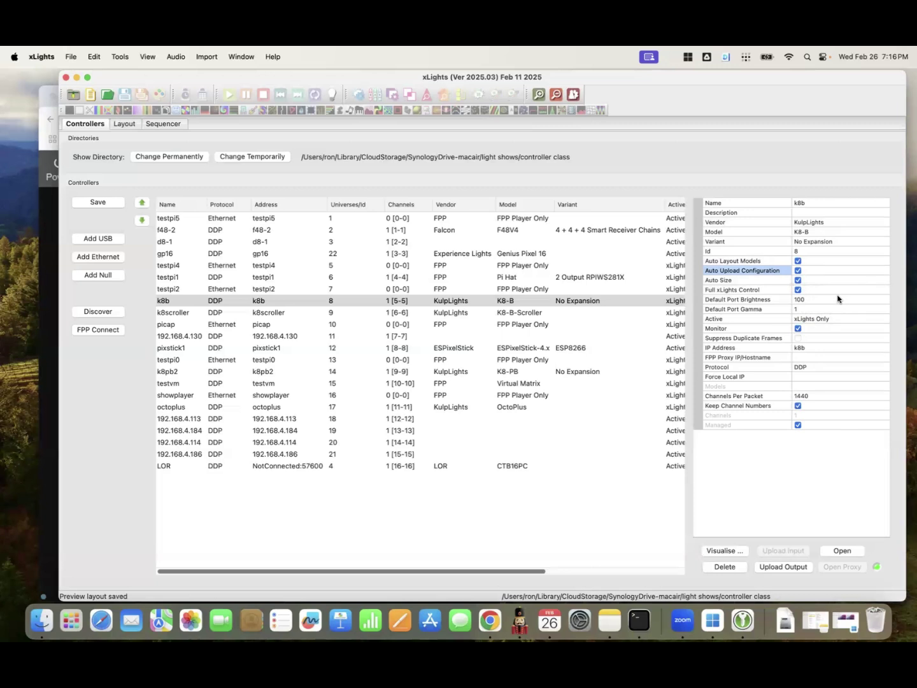
# Examine the k8b controller's Auto Size, Auto Layout Models and Full xLights Control properties.
pyautogui.click(746, 283)
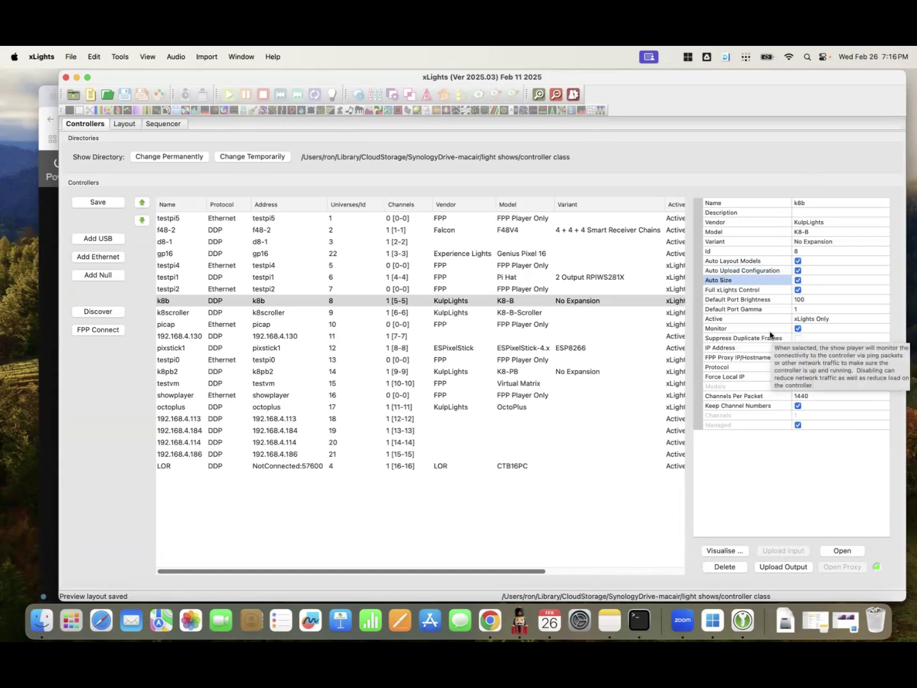
pyautogui.click(751, 263)
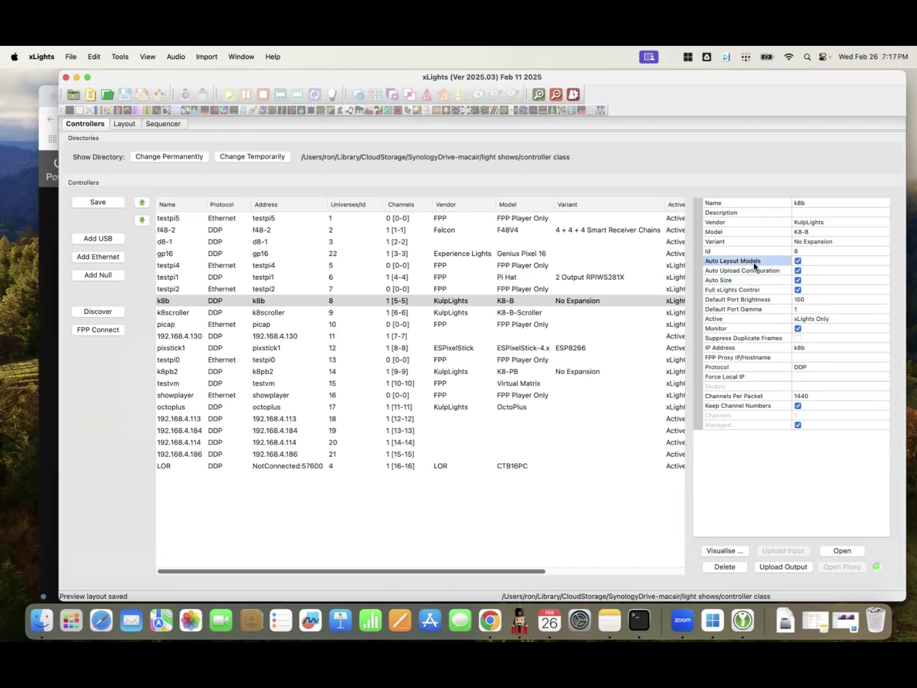
pyautogui.click(748, 284)
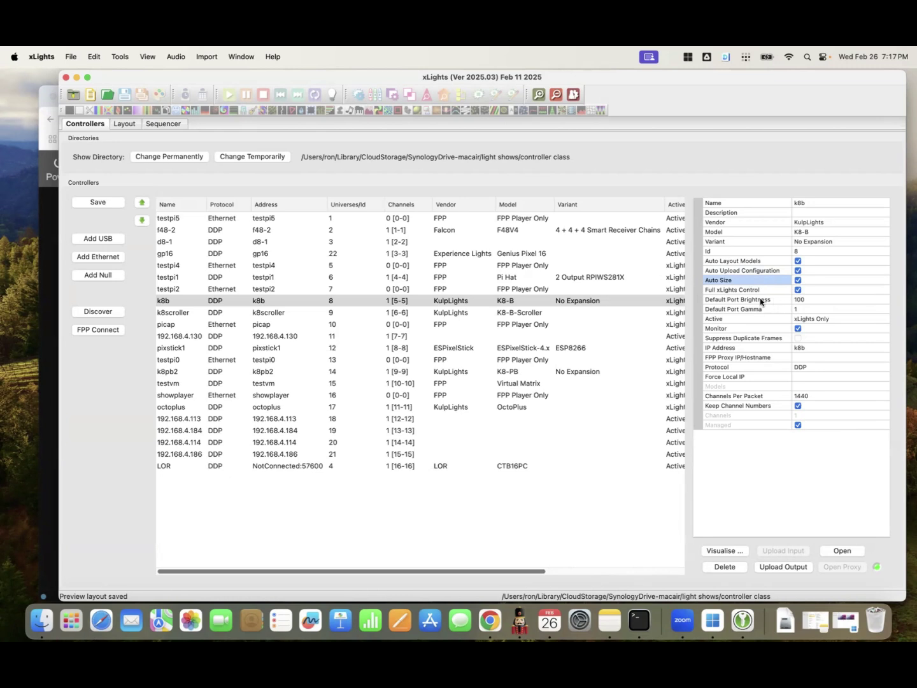
pyautogui.press('Down')
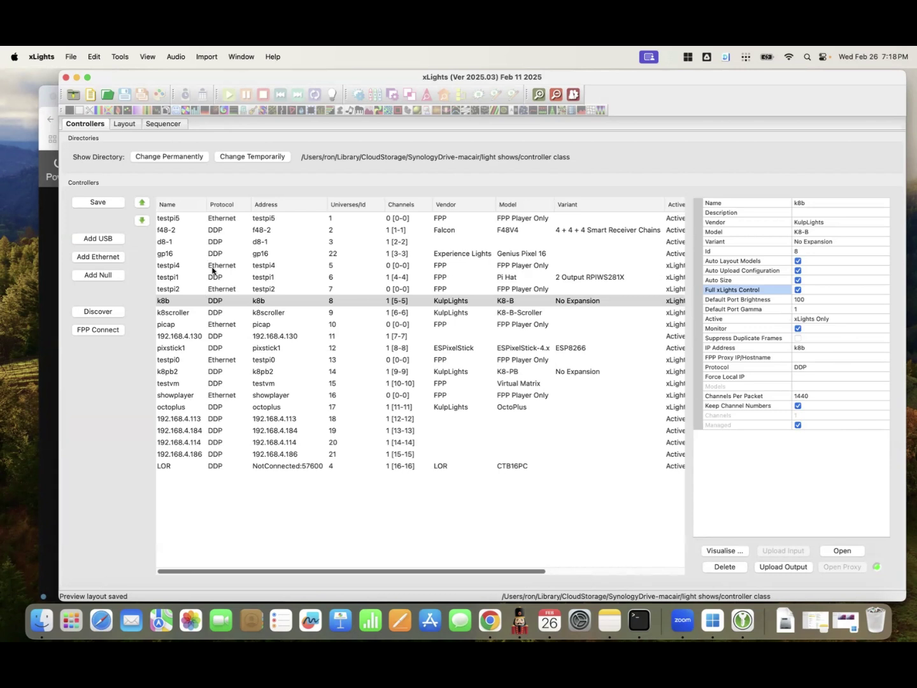
# Set the k8b controller's Default Port Brightness to 50.
pyautogui.click(771, 301)
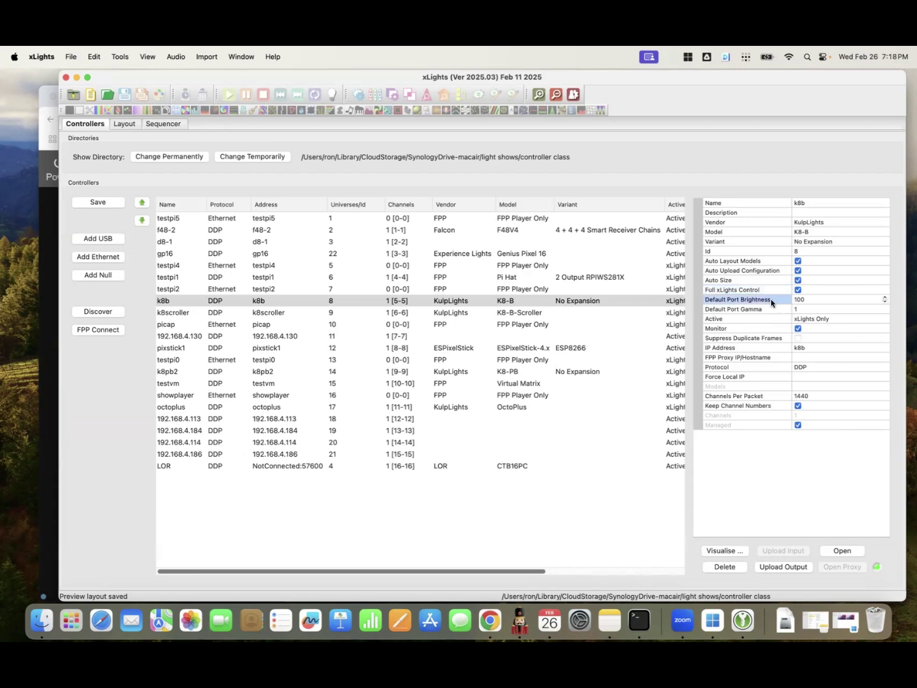
pyautogui.click(845, 299)
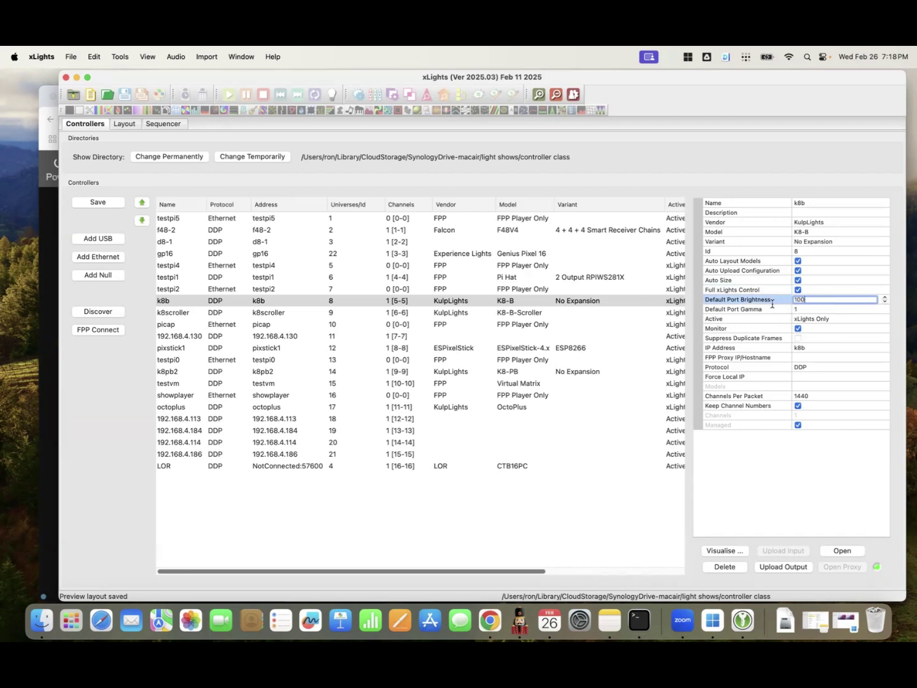
pyautogui.press('BackSpace')
pyautogui.press('BackSpace')
pyautogui.press('BackSpace')
pyautogui.write('50')
pyautogui.press('Tab')
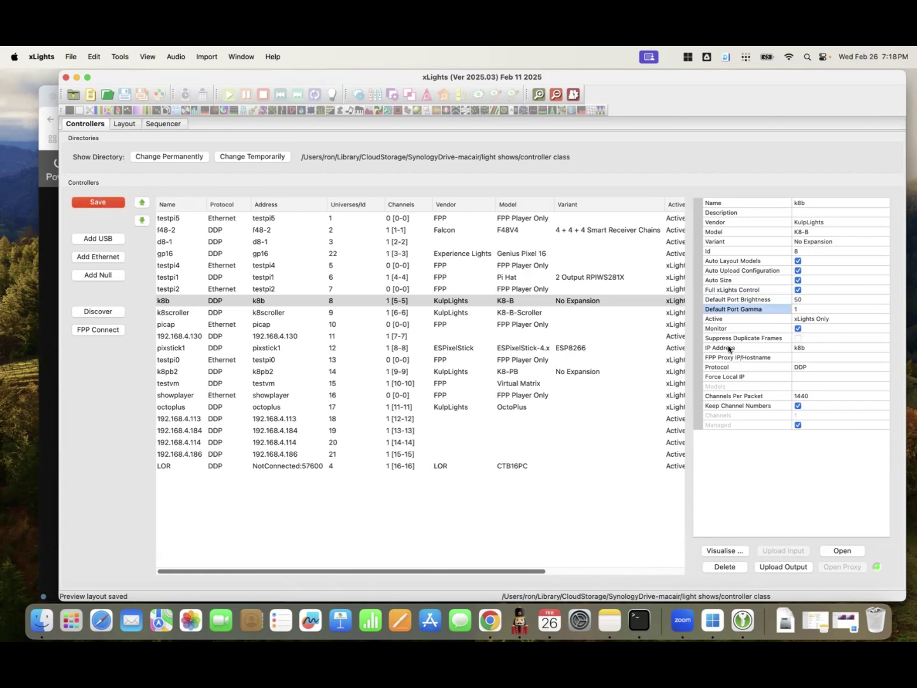
# Lower the k8b controller's Default Port Brightness to 30.
pyautogui.click(731, 302)
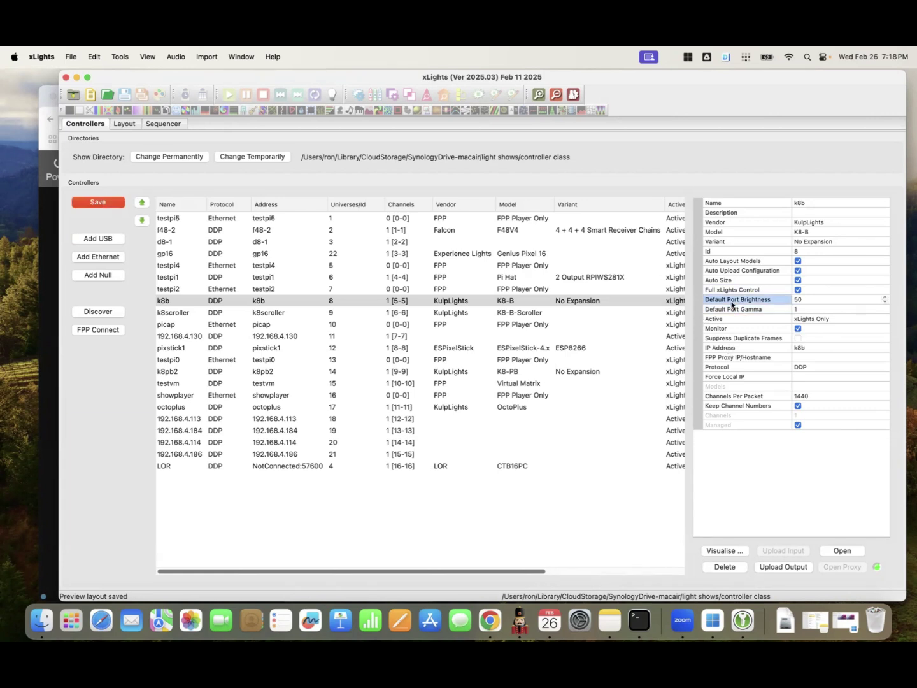
pyautogui.click(799, 299)
pyautogui.write('30')
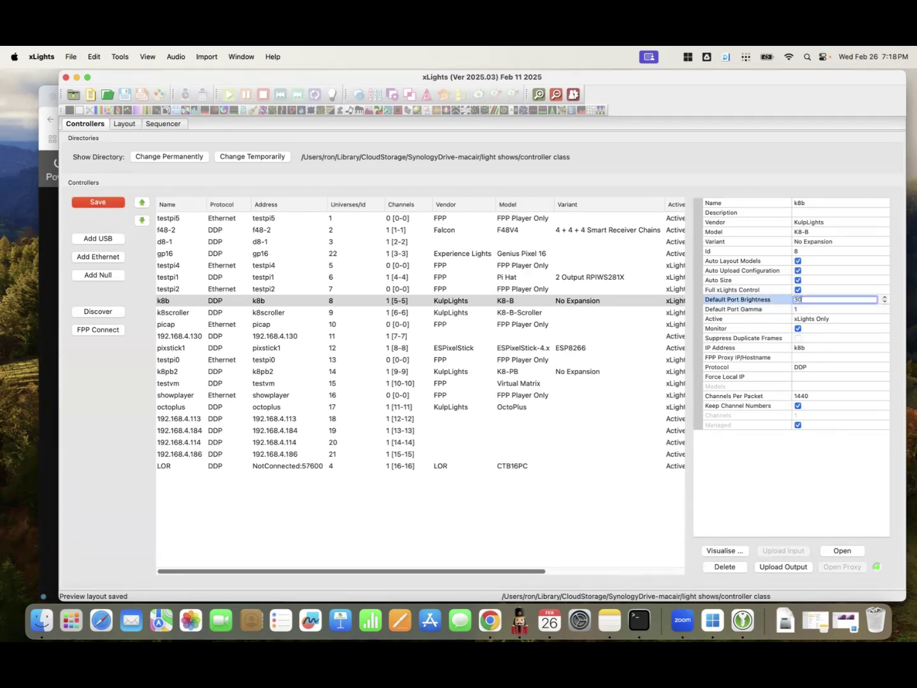
pyautogui.press('Tab')
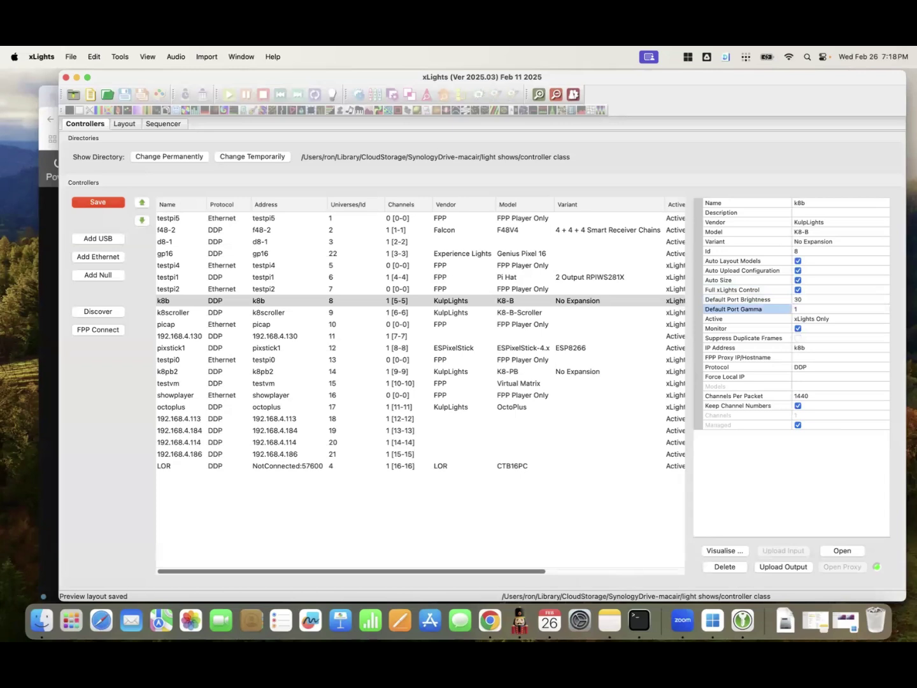
# Raise the k8b controller's Default Port Brightness to 40.
pyautogui.click(816, 303)
pyautogui.click(813, 301)
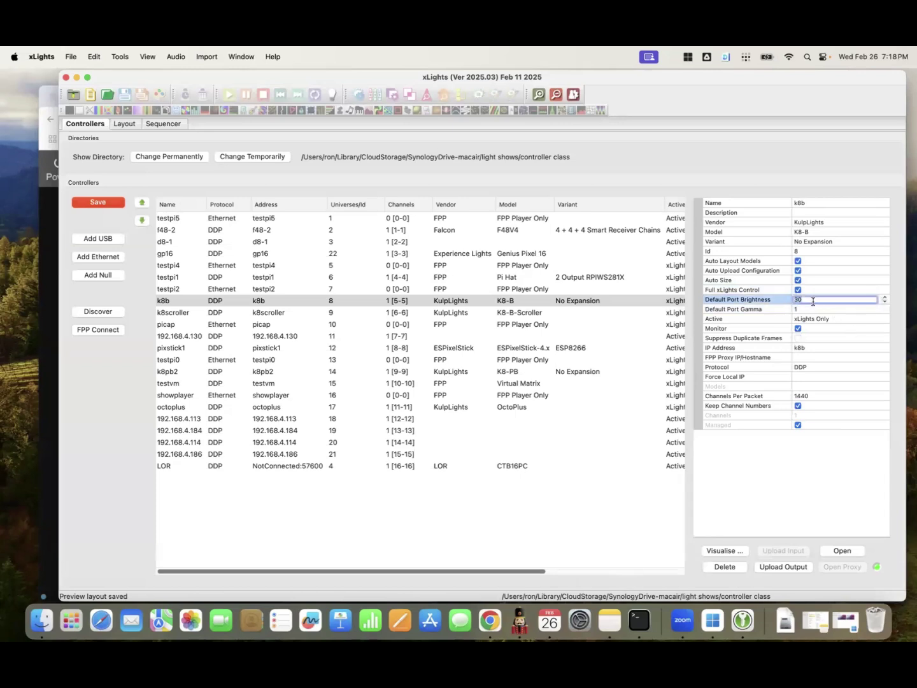
pyautogui.write('40')
pyautogui.press('Tab')
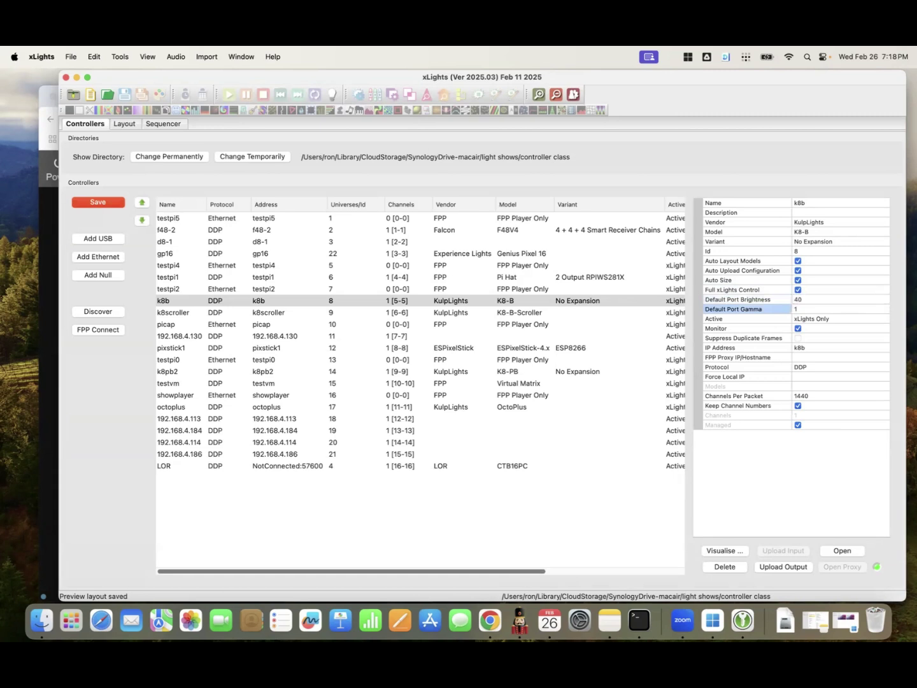
# Set the k8b controller's Default Port Brightness back to 30.
pyautogui.click(813, 299)
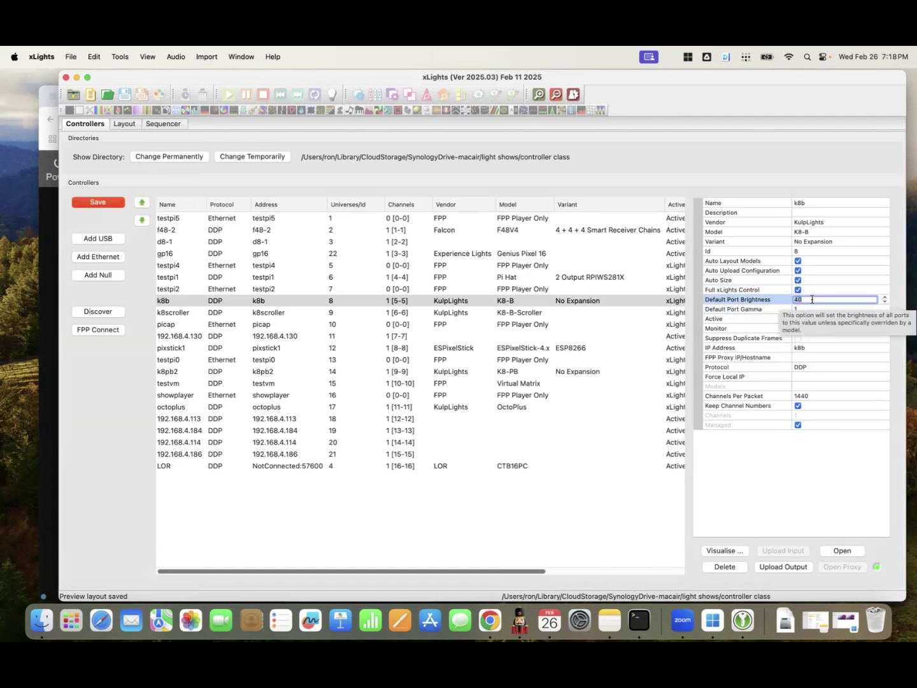
pyautogui.press('BackSpace')
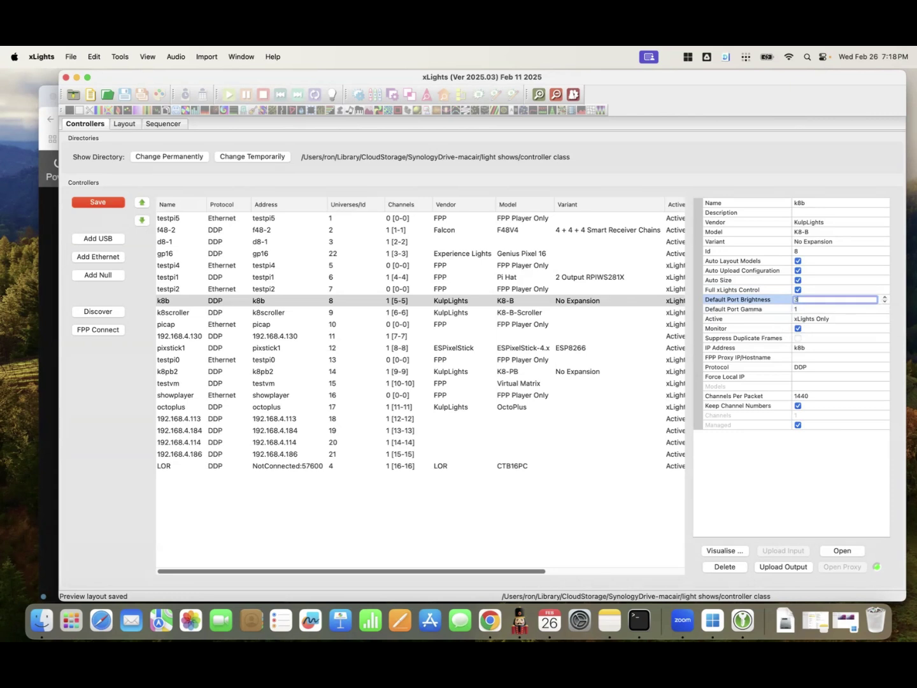
pyautogui.write('30')
pyautogui.press('Return')
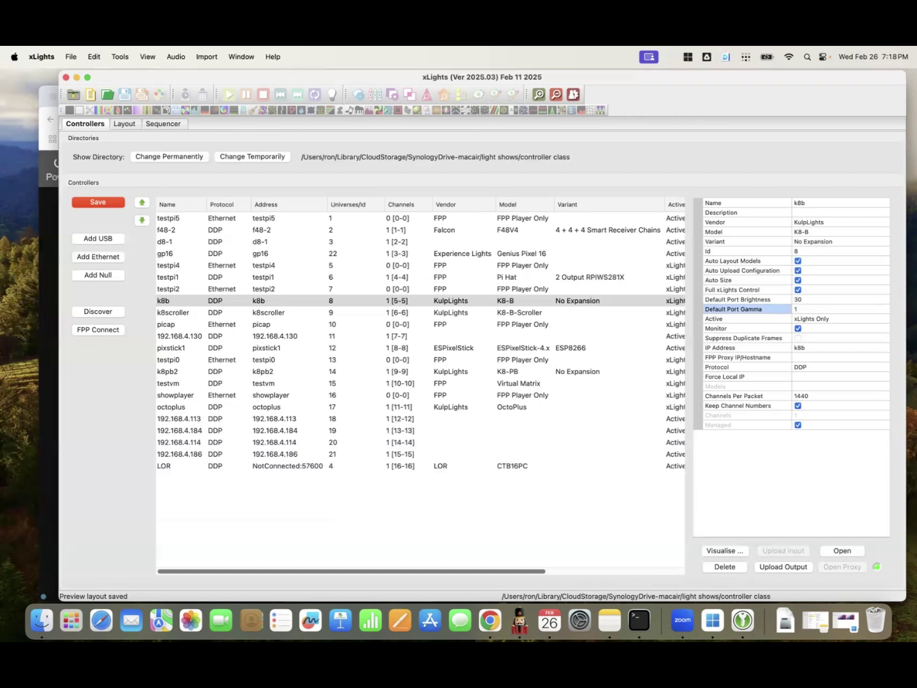
pyautogui.click(797, 302)
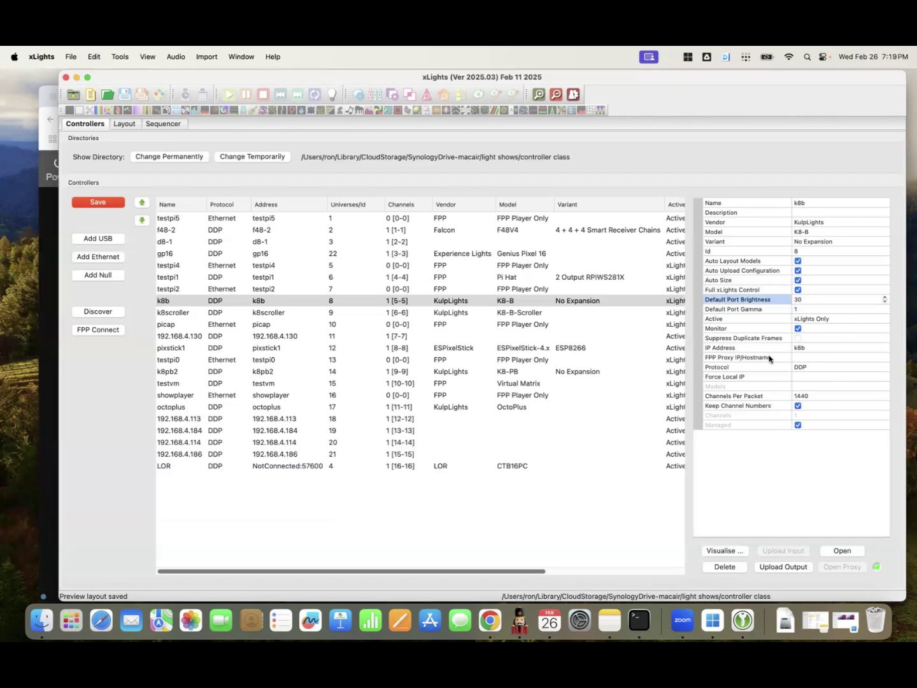
# Review the choices for the k8b controller's Active property and set it to Active.
pyautogui.click(731, 318)
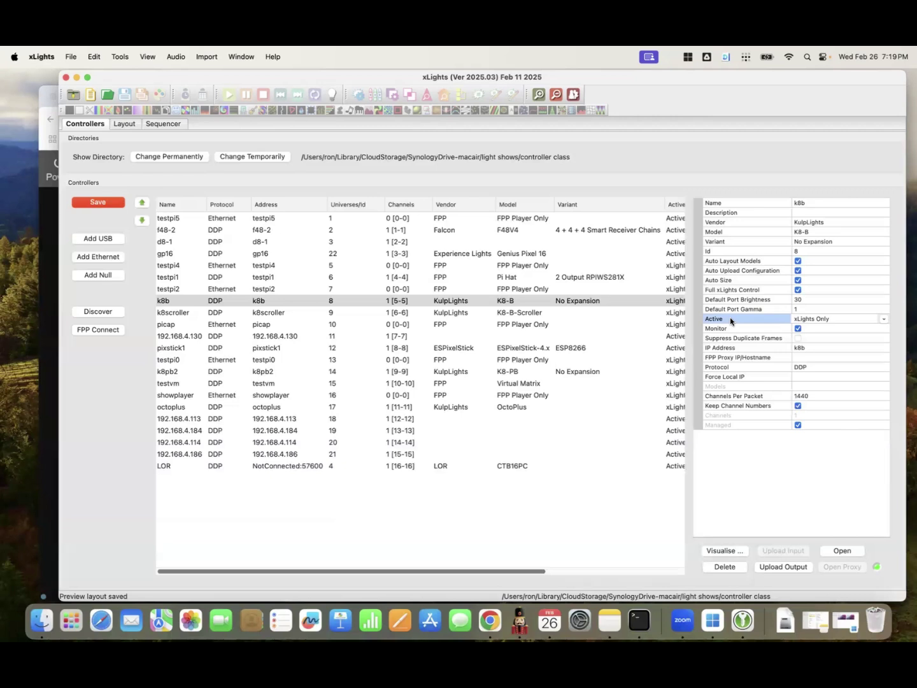
pyautogui.click(830, 321)
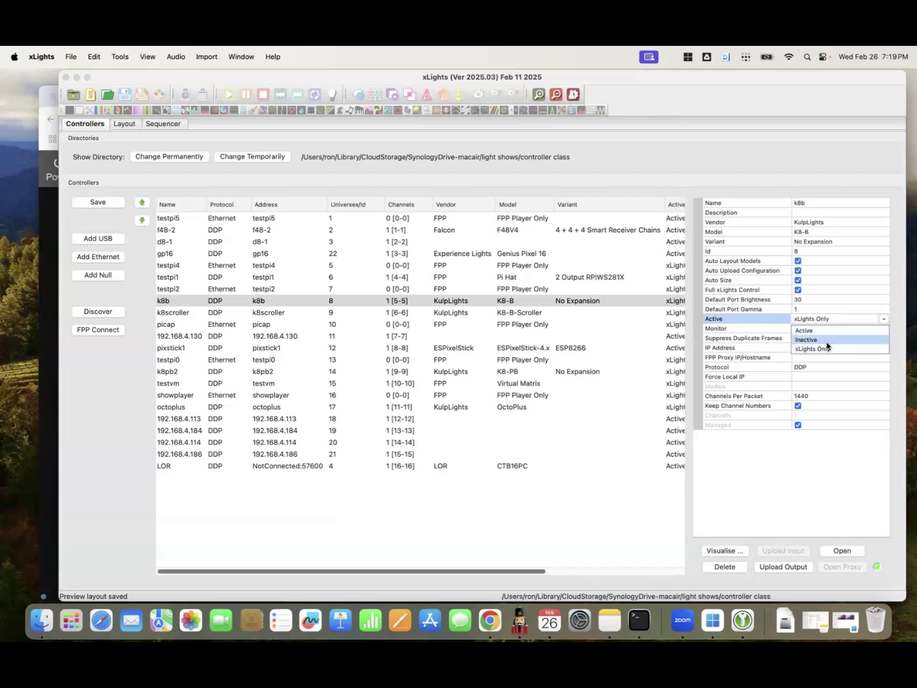
pyautogui.click(827, 347)
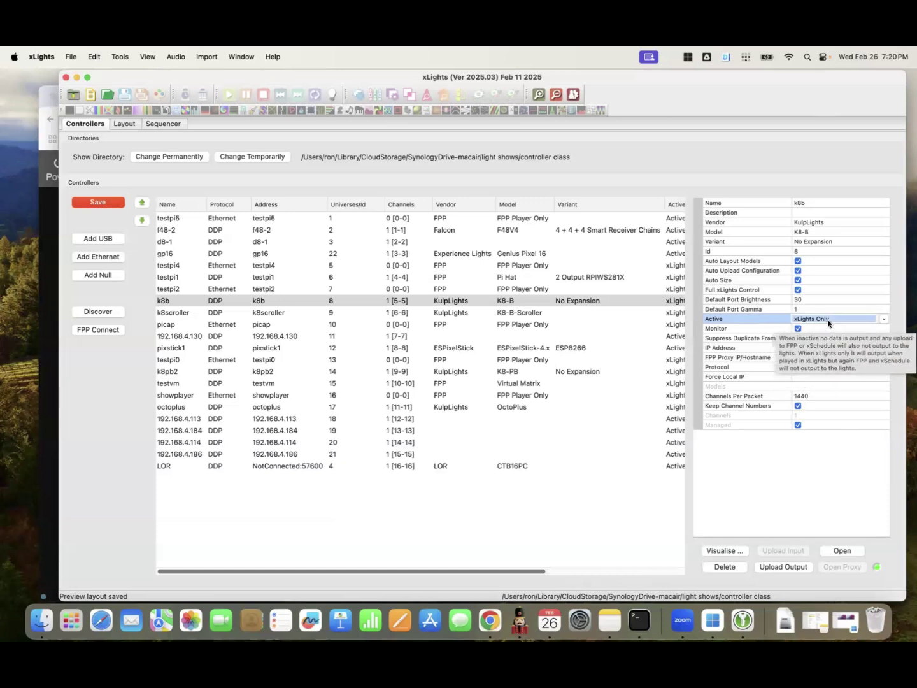
pyautogui.click(828, 319)
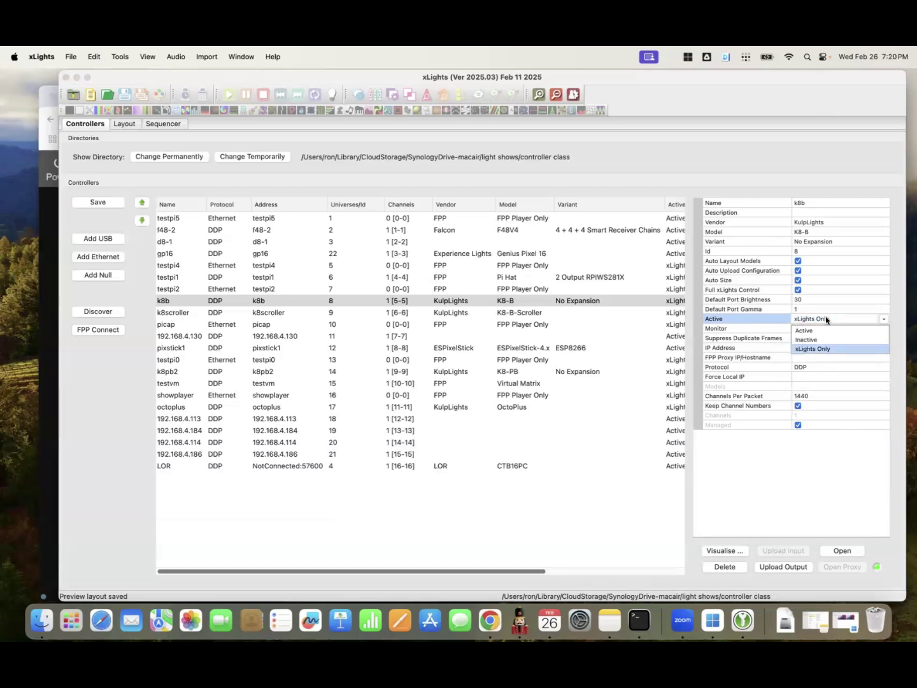
pyautogui.click(825, 330)
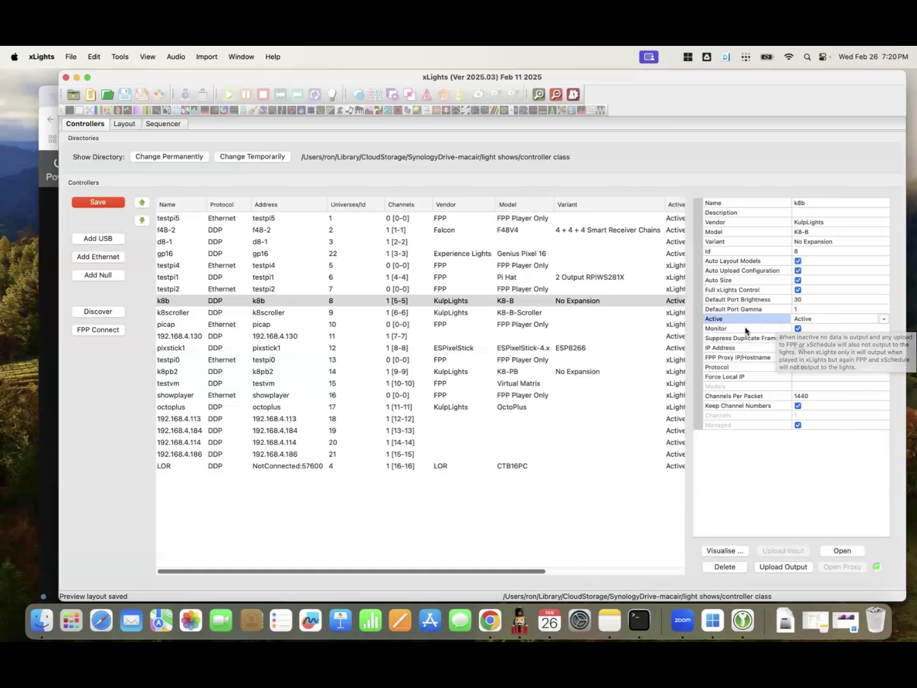
# Set the k8b controller's Active property back to xLights Only.
pyautogui.click(834, 320)
pyautogui.click(834, 324)
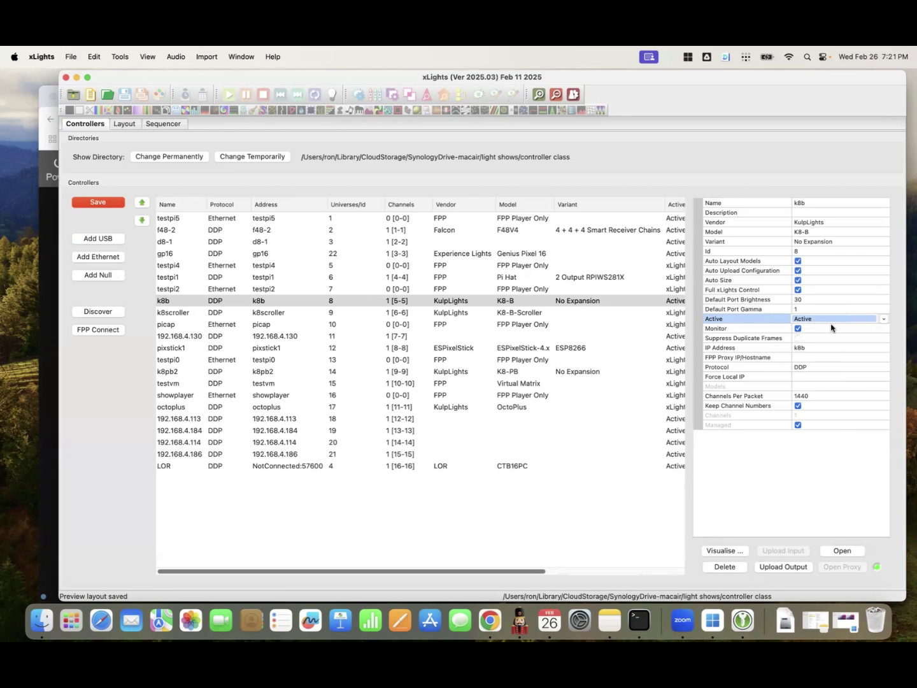
pyautogui.click(828, 327)
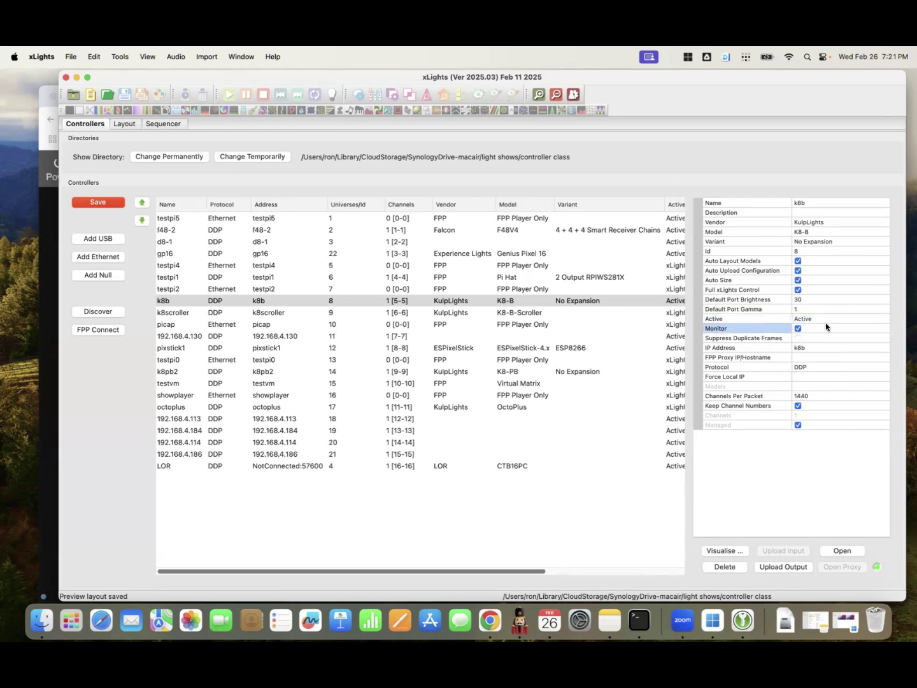
pyautogui.click(826, 321)
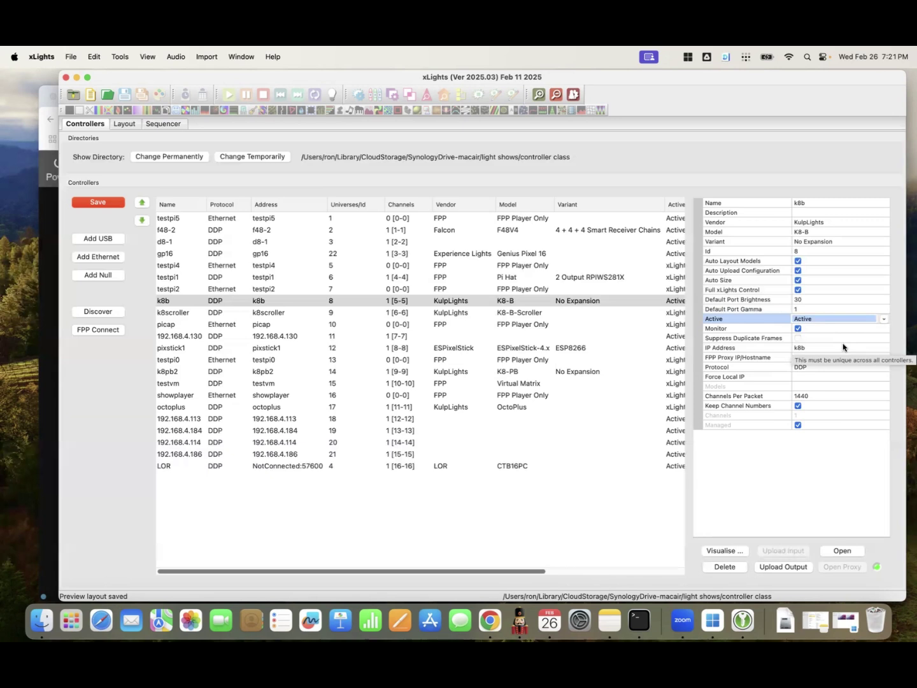
pyautogui.click(832, 319)
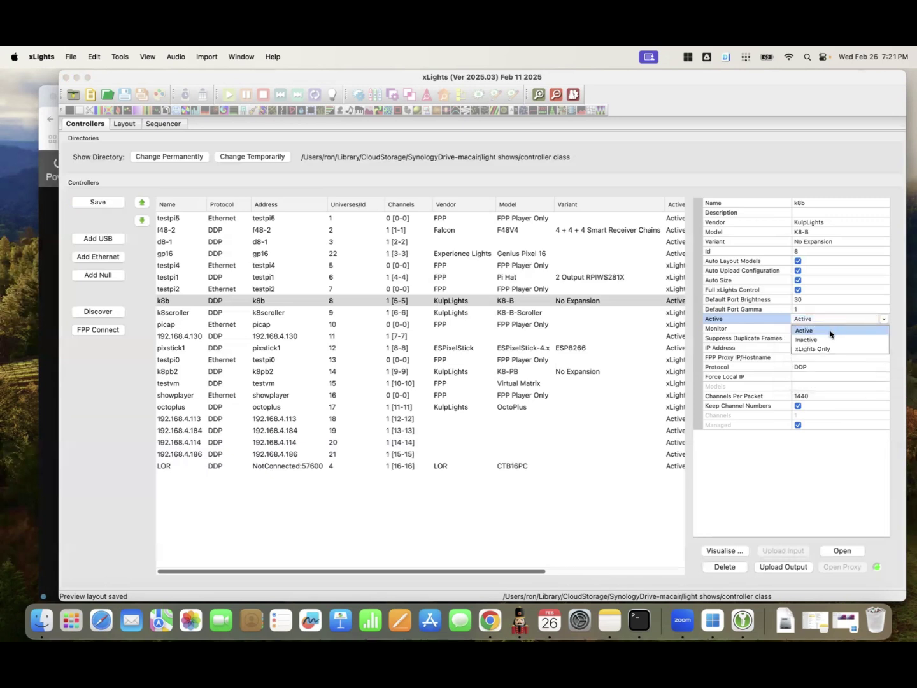
pyautogui.click(827, 350)
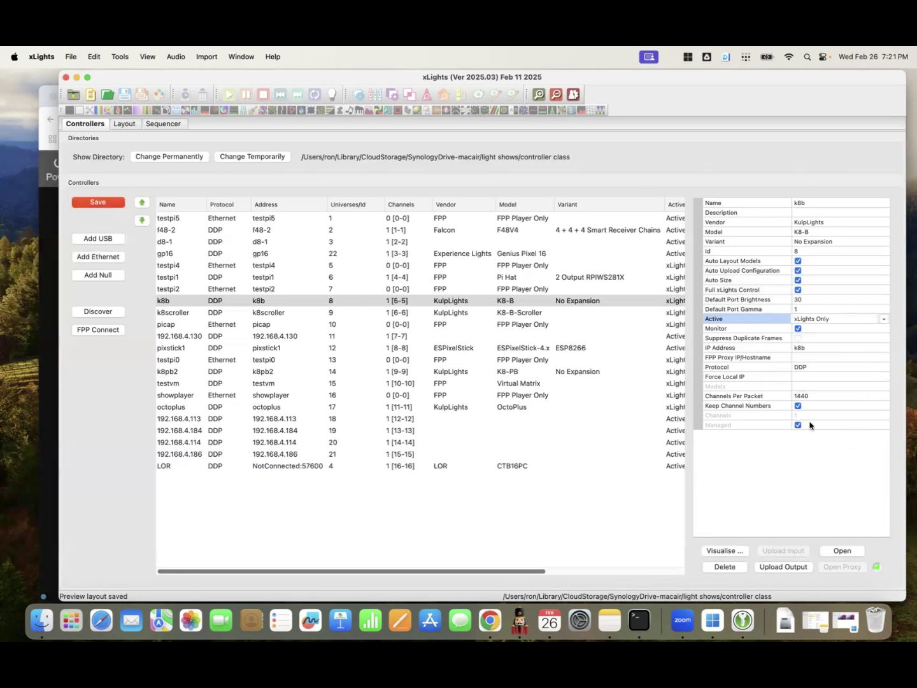
# Review the available Protocol and Active options of the k8b controller, keeping DDP and xLights Only selected.
pyautogui.click(773, 368)
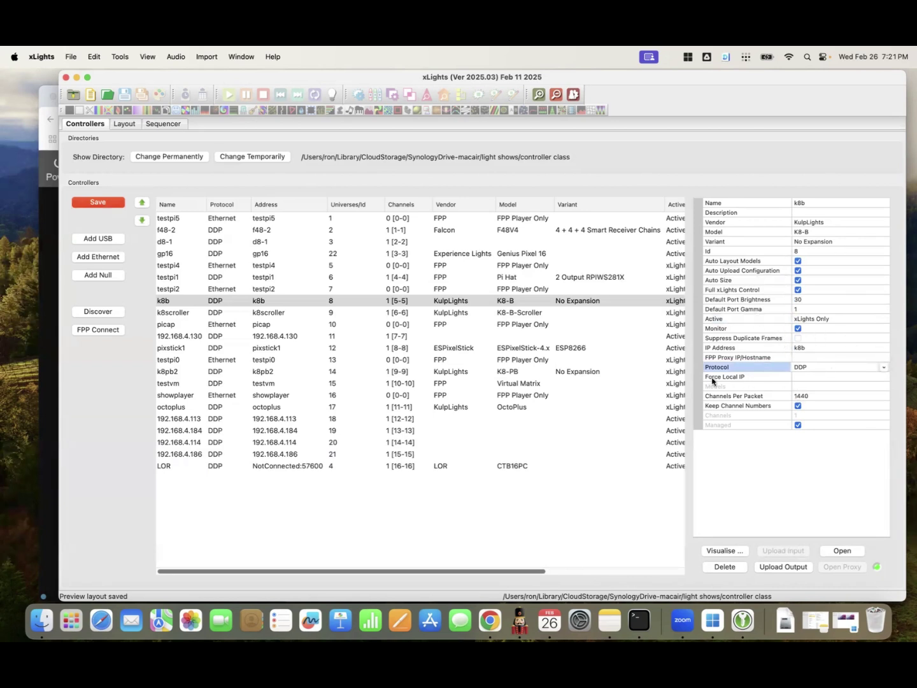
pyautogui.click(812, 370)
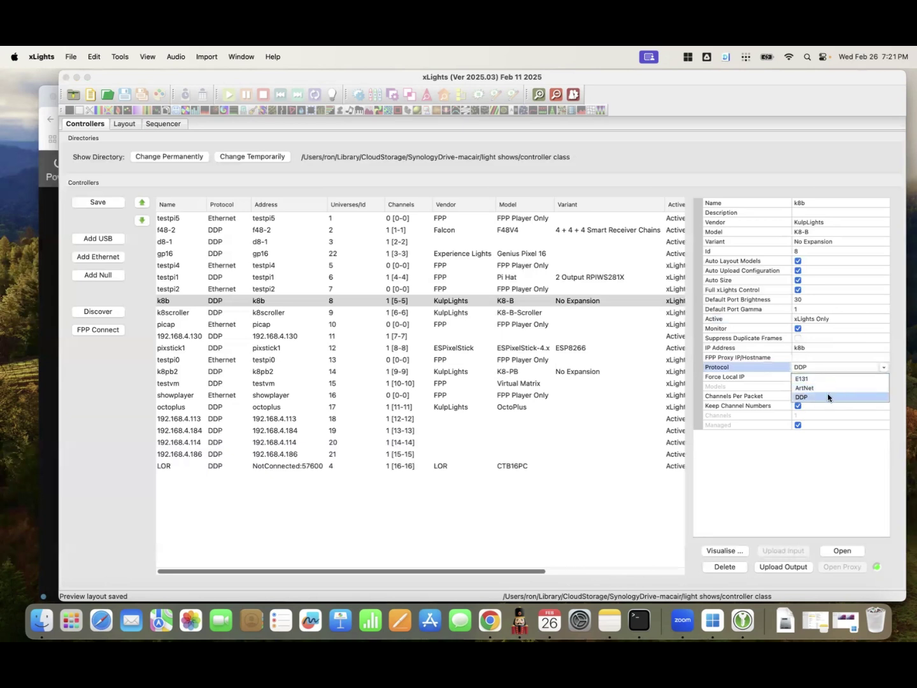
pyautogui.click(825, 396)
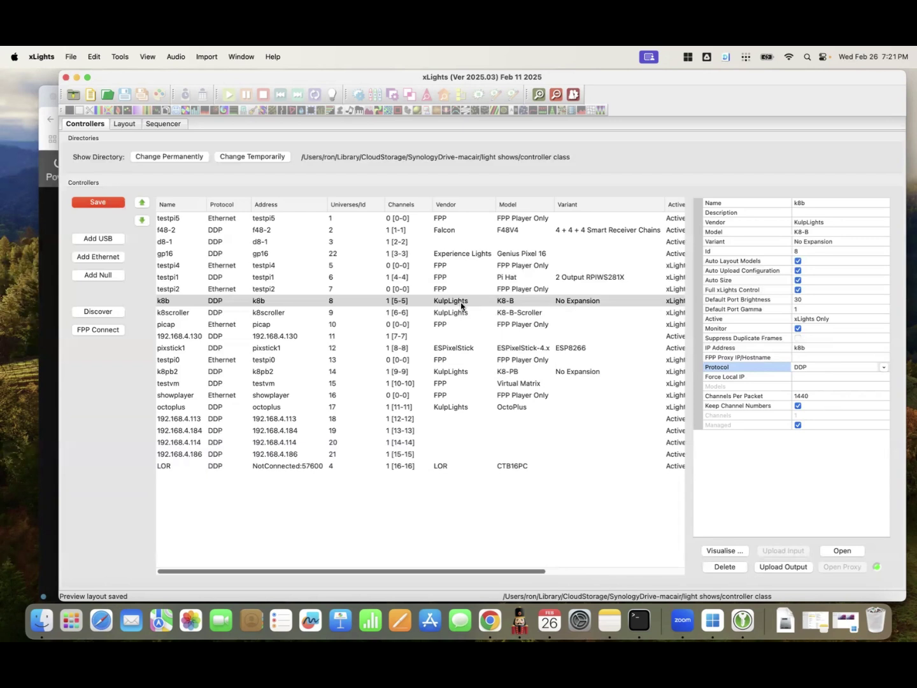
pyautogui.click(833, 322)
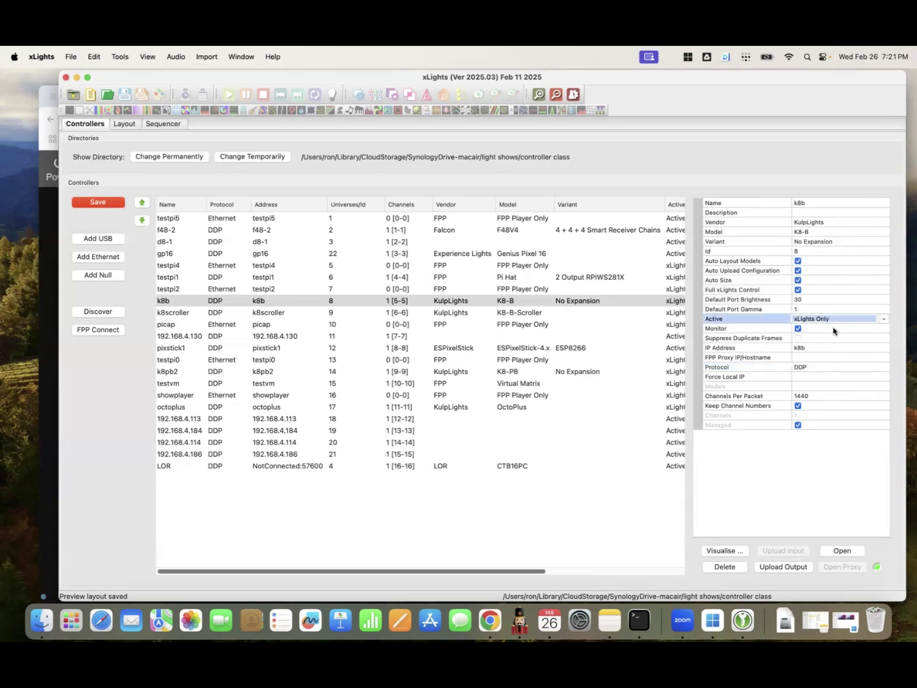
pyautogui.click(823, 323)
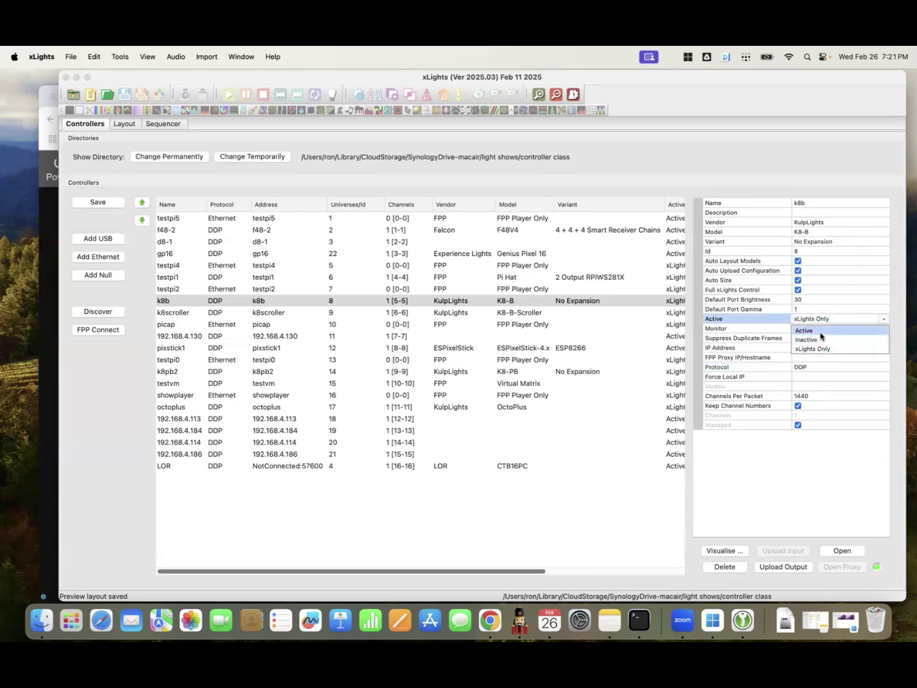
pyautogui.click(849, 291)
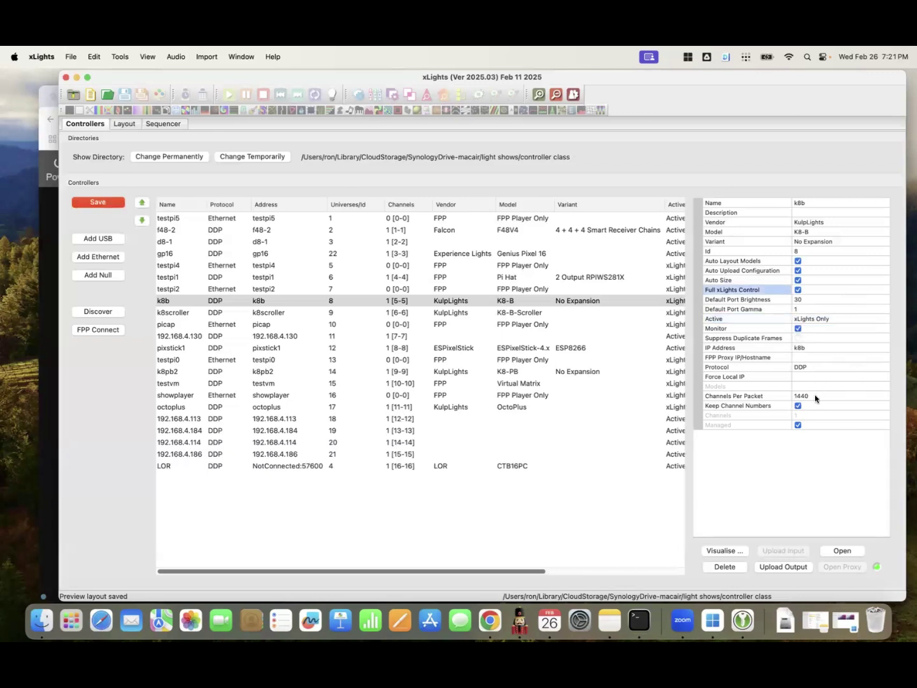
pyautogui.click(809, 368)
pyautogui.click(814, 368)
pyautogui.click(820, 369)
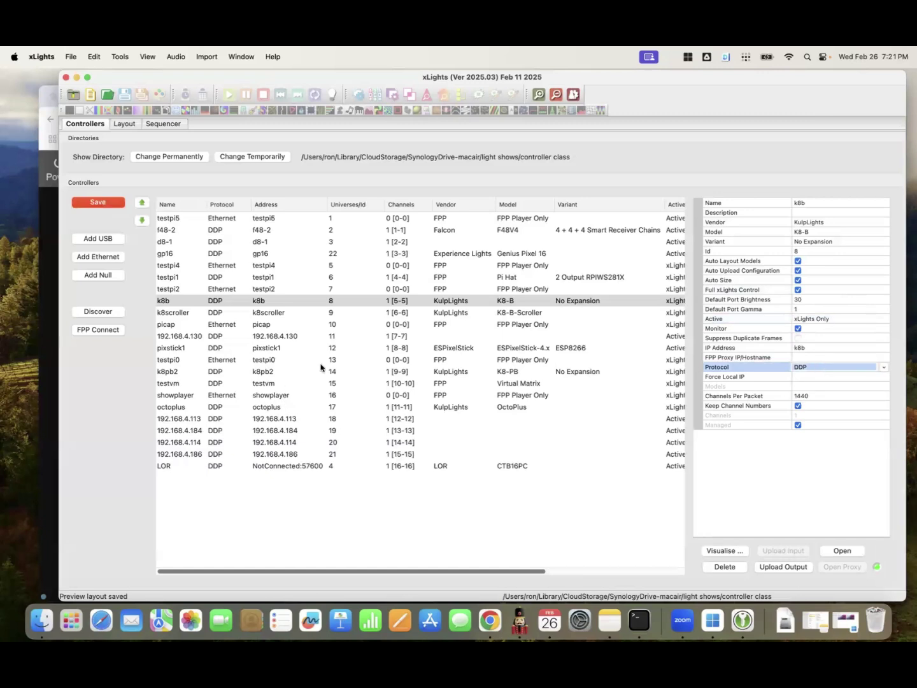
# Select the Falcon f48-2 controller and list its available protocol options.
pyautogui.click(445, 226)
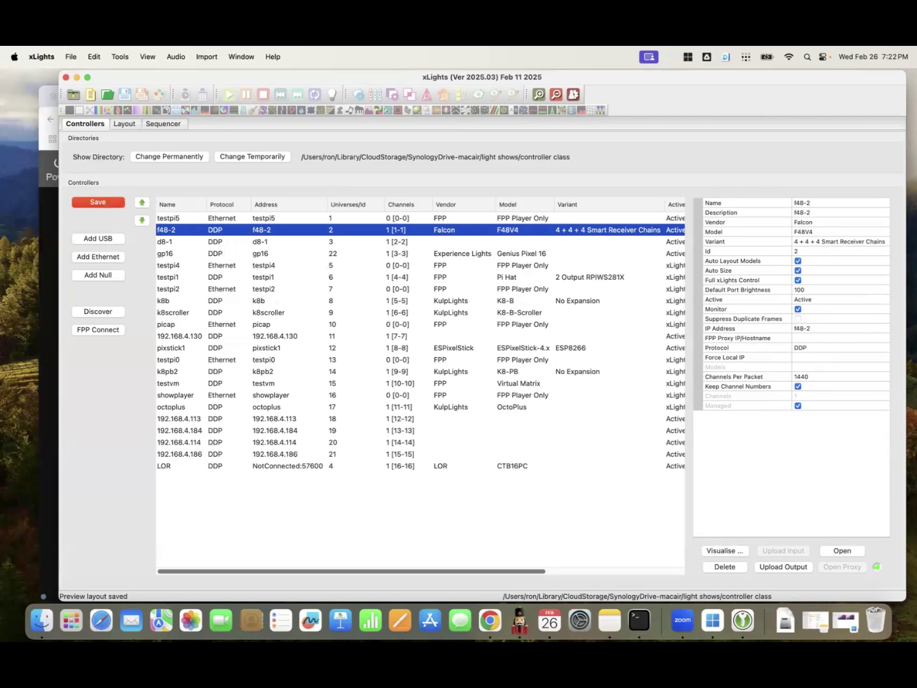
pyautogui.click(815, 341)
pyautogui.click(821, 344)
pyautogui.click(821, 346)
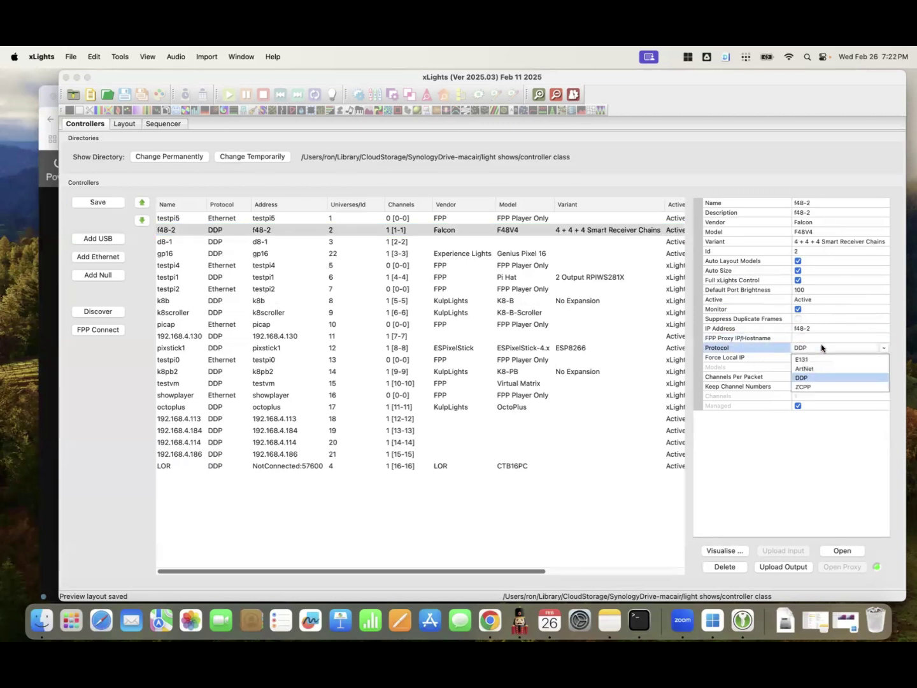
# Set the f48-2 controller's protocol to E131 and review its automation, Default Port Brightness and Active properties, keeping it Active.
pyautogui.click(818, 359)
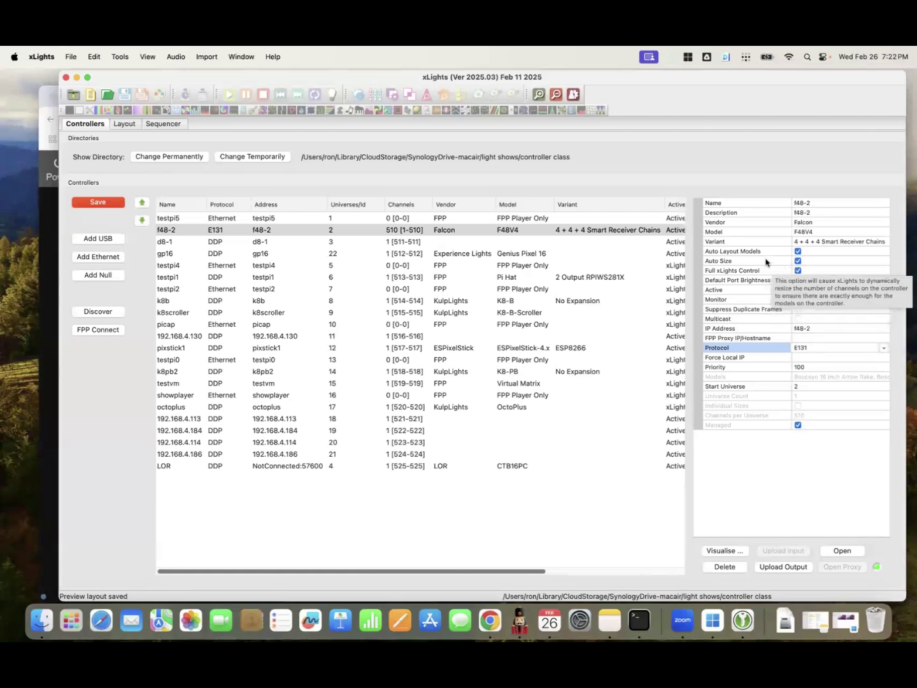
pyautogui.click(745, 252)
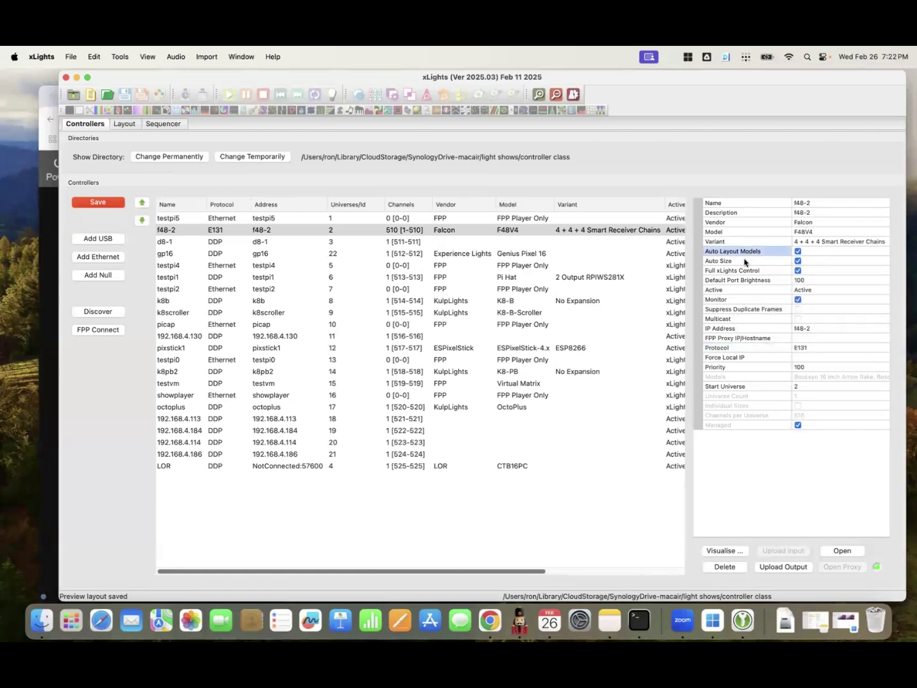
pyautogui.click(730, 262)
pyautogui.click(739, 271)
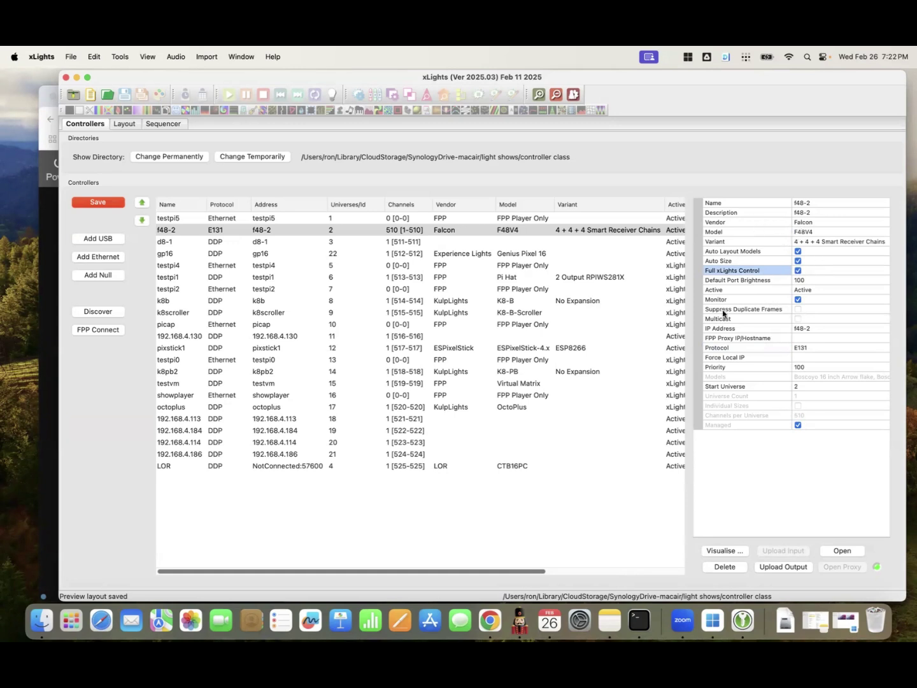
pyautogui.click(805, 281)
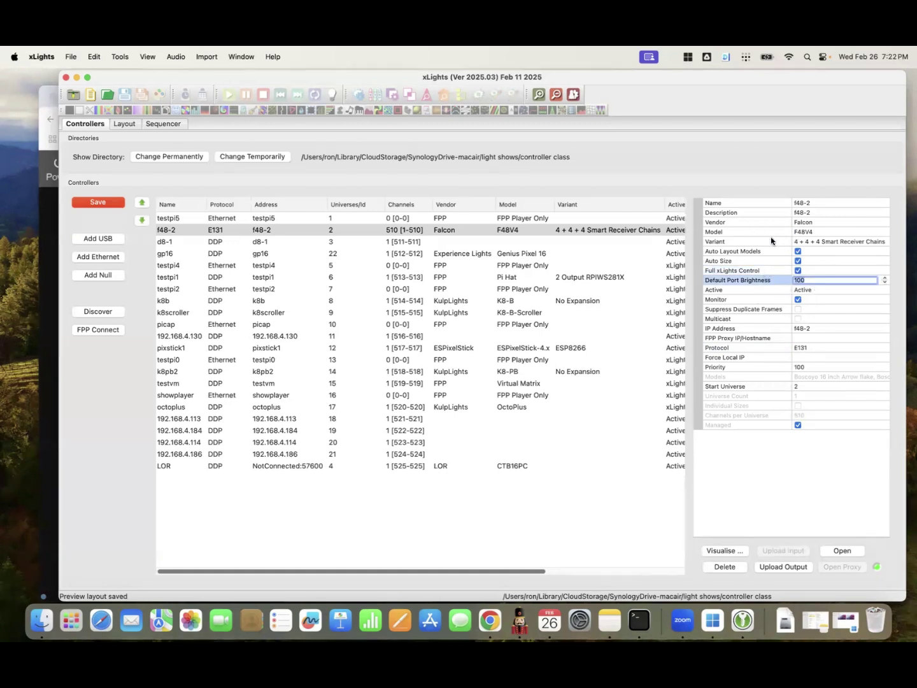
pyautogui.click(737, 294)
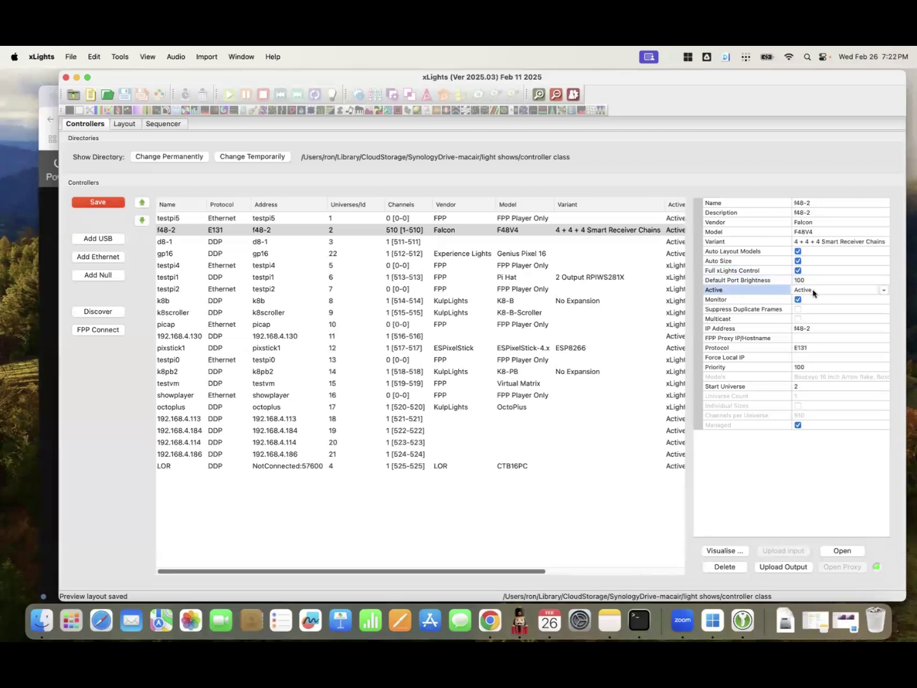
pyautogui.click(814, 293)
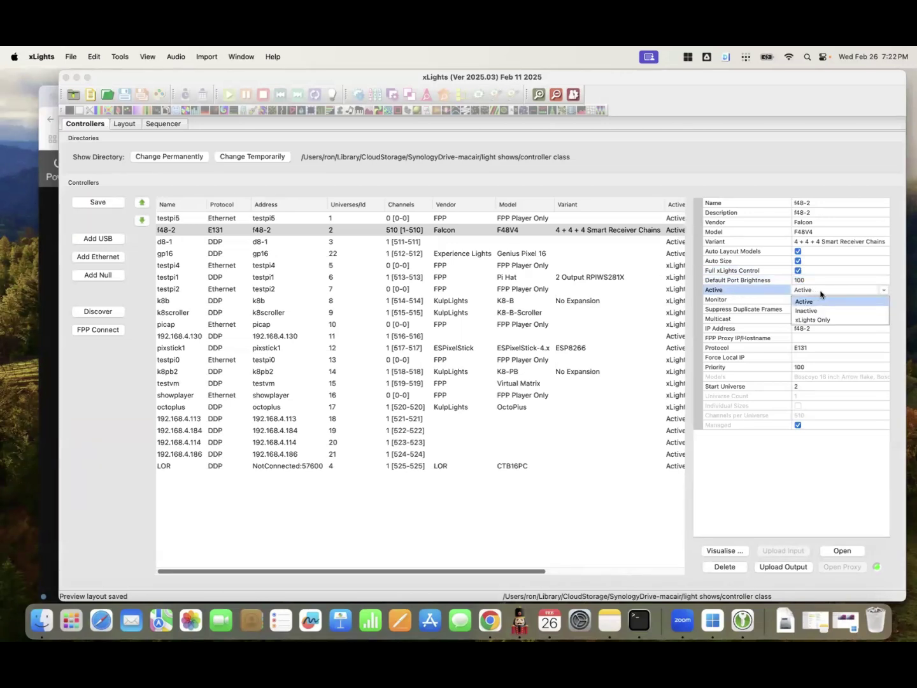
pyautogui.click(811, 302)
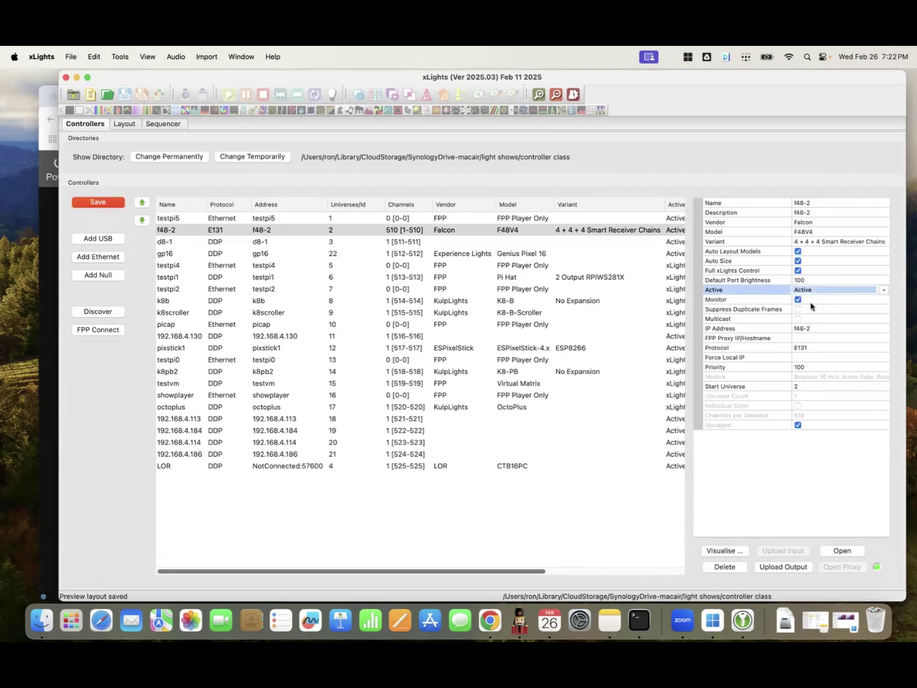
# Switch the f48-2 controller's protocol to DDP to compare its properties, and return it to E131.
pyautogui.click(805, 354)
pyautogui.click(821, 350)
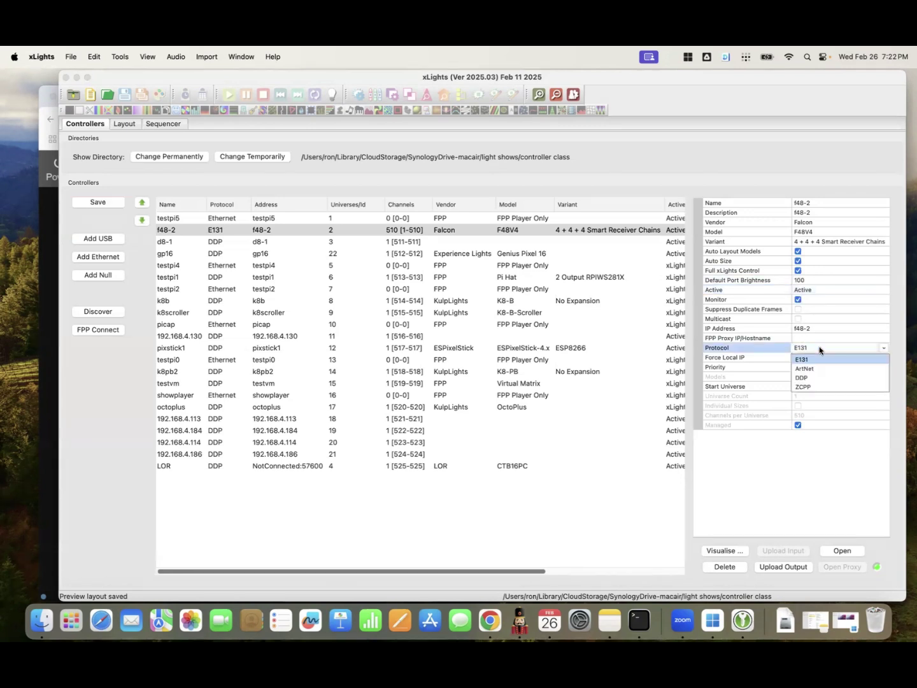
pyautogui.click(810, 377)
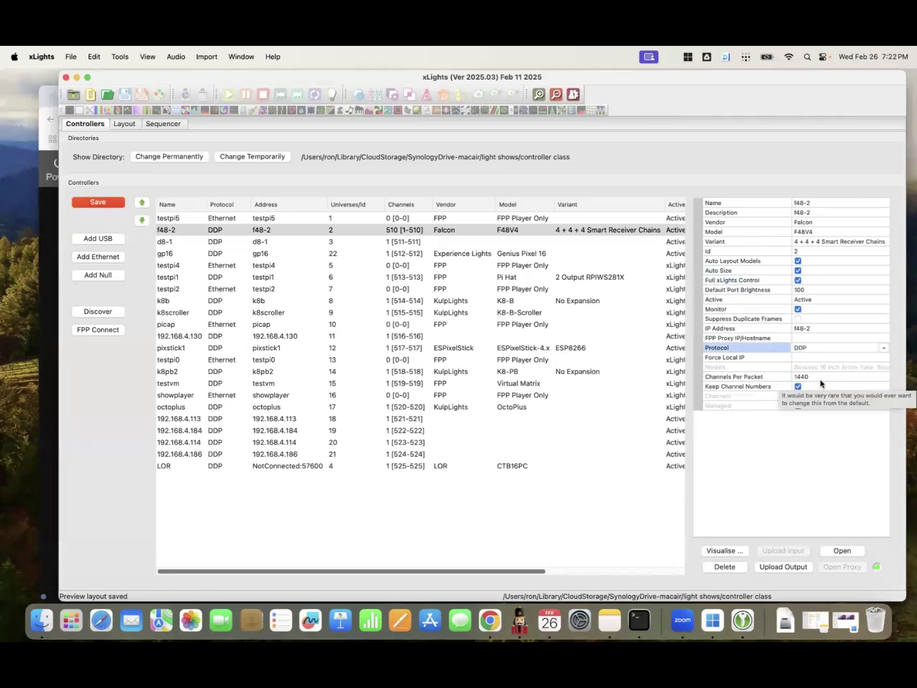
pyautogui.click(822, 349)
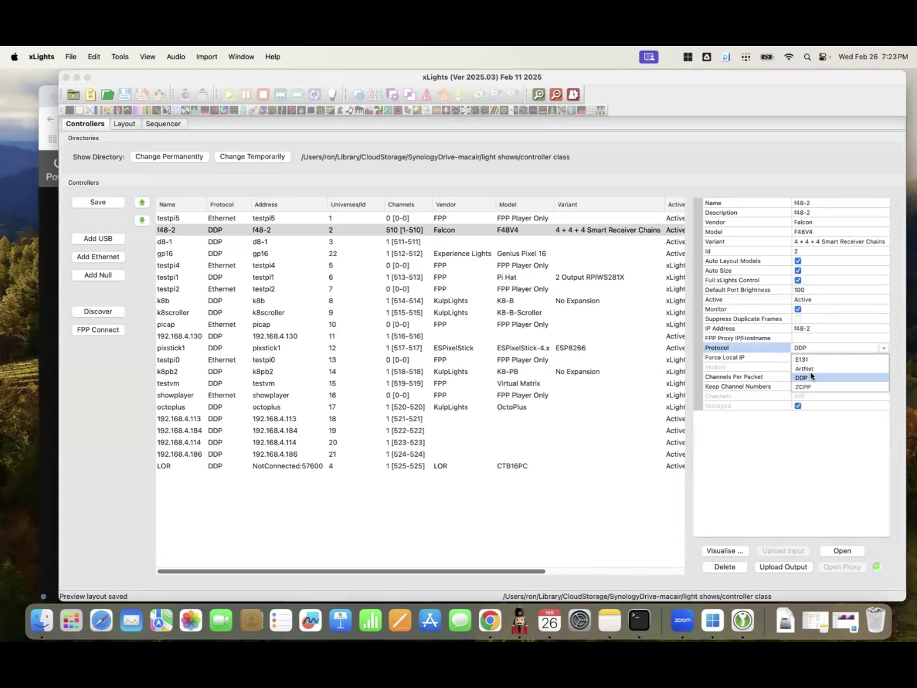
pyautogui.click(813, 360)
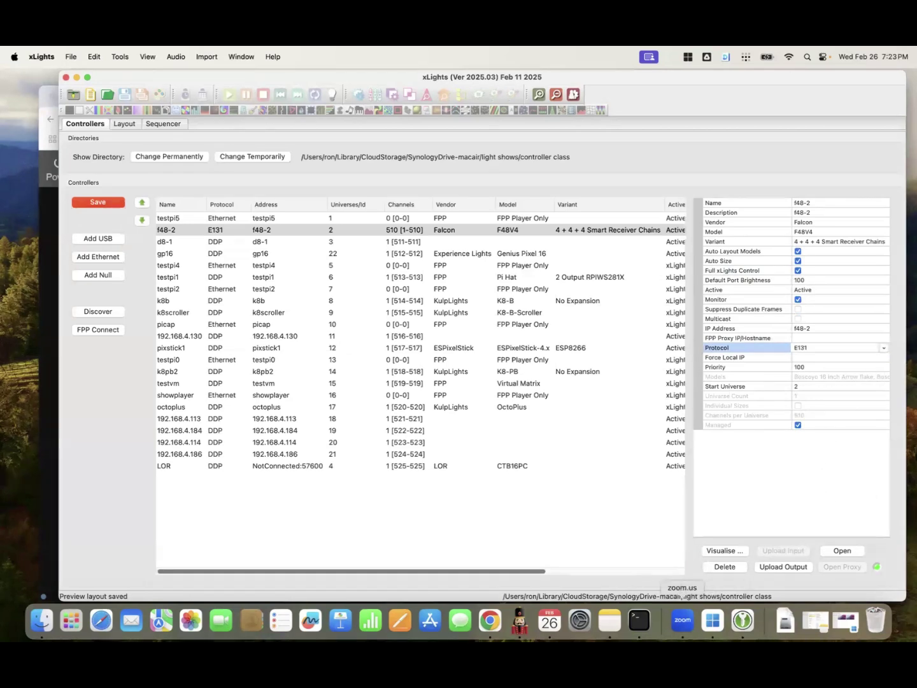
pyautogui.press('super+Tab')
pyautogui.press('super+Tab')
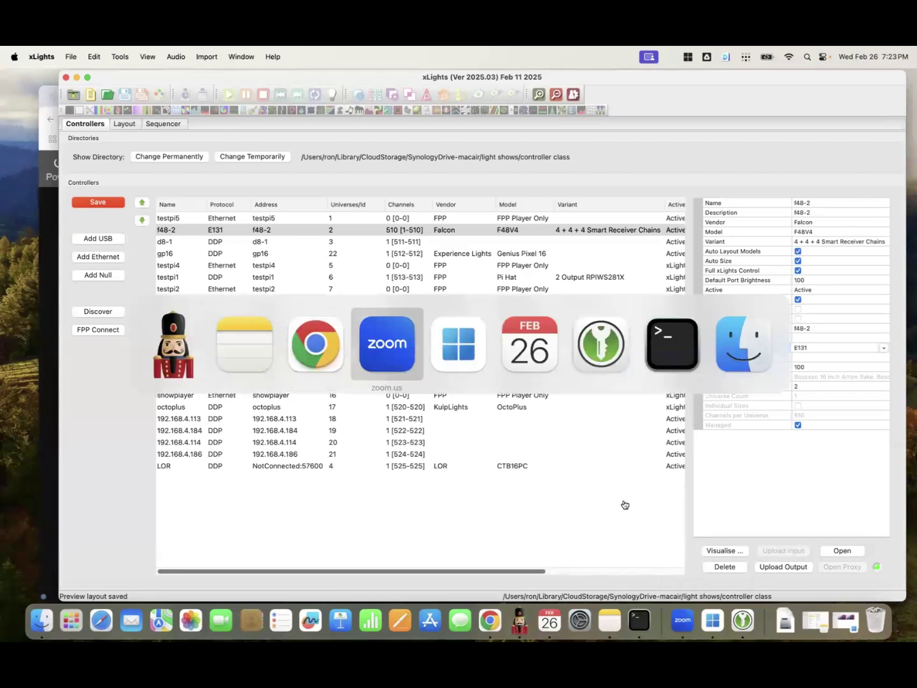
pyautogui.press('super+Tab')
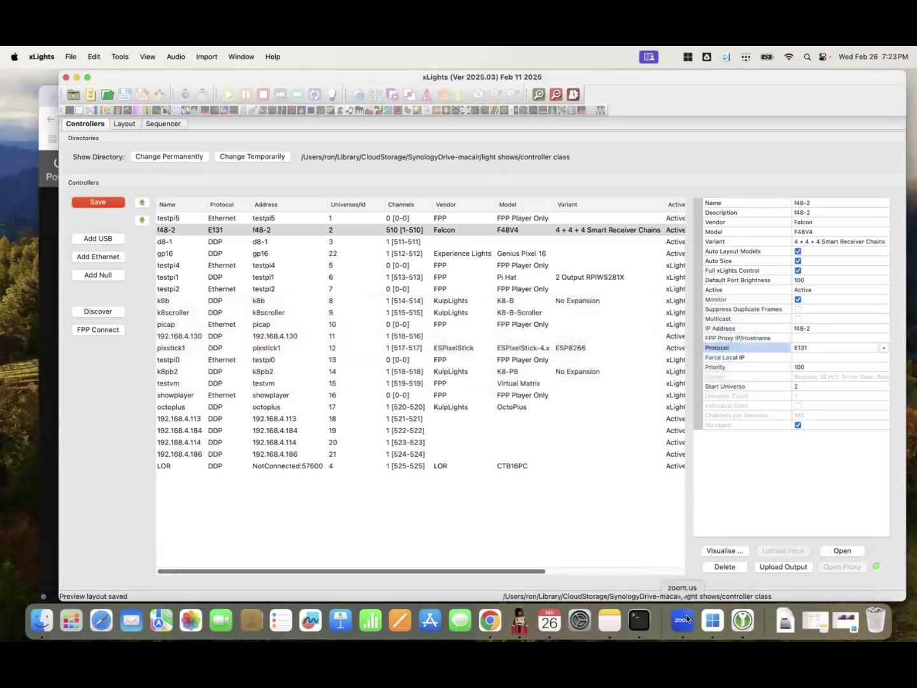
pyautogui.click(685, 619)
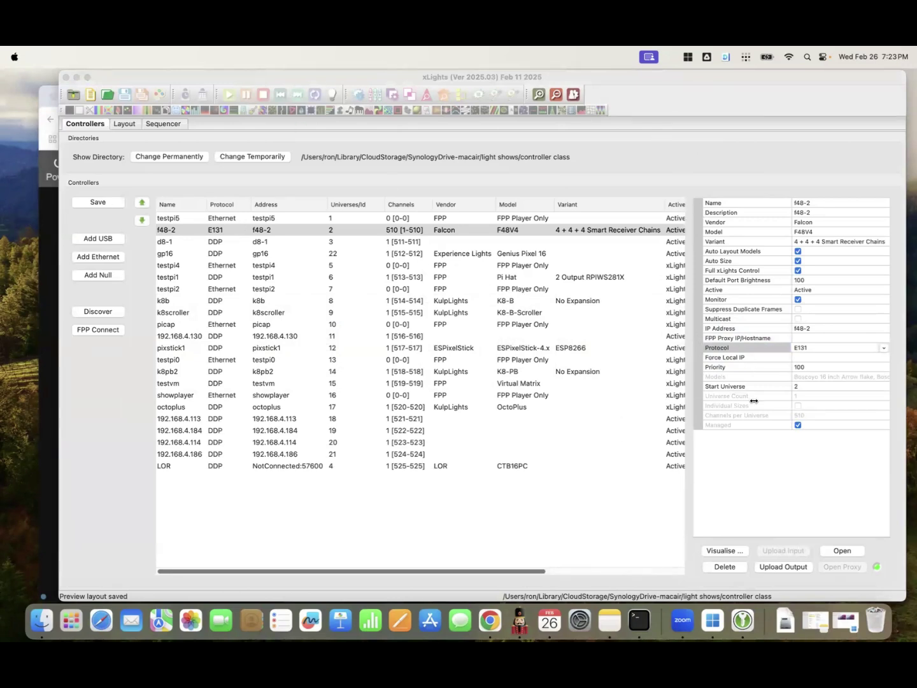
pyautogui.click(813, 504)
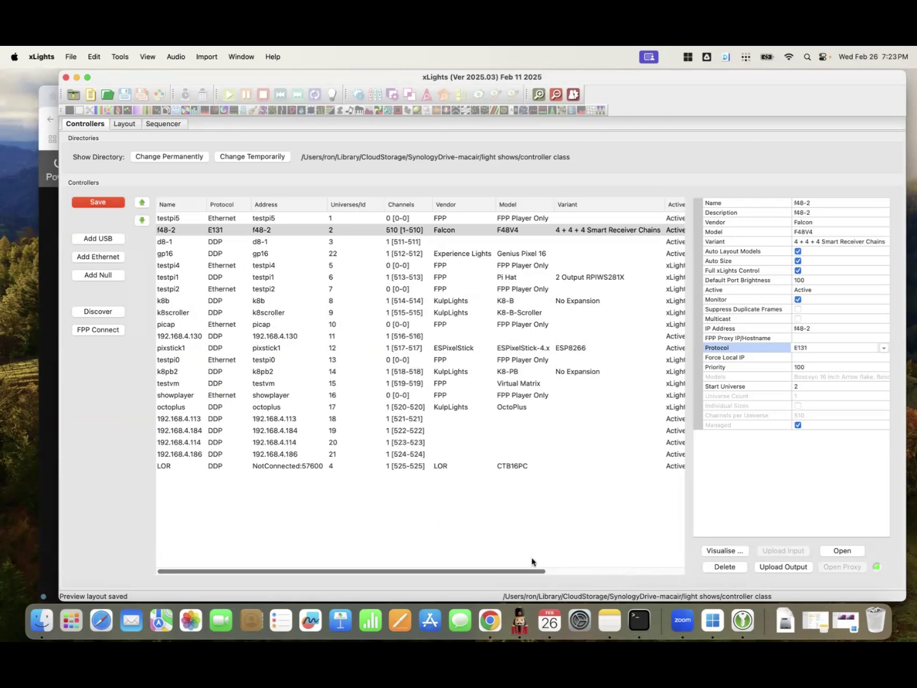
# Switch to Notes, minimize the main notes window, read the controller attributes part of the class outline, and return to xLights.
pyautogui.click(608, 612)
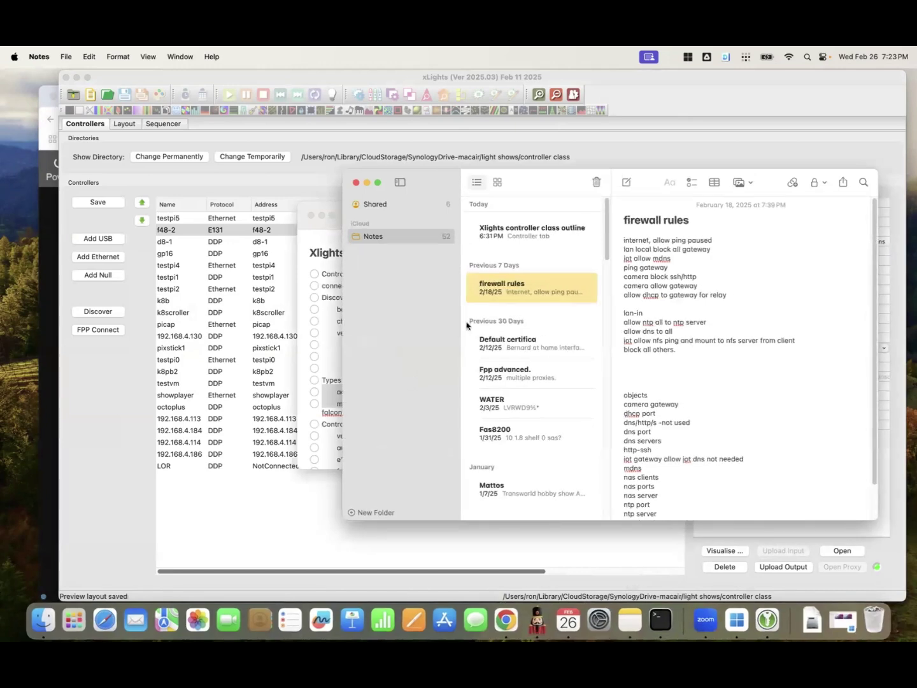
pyautogui.click(366, 183)
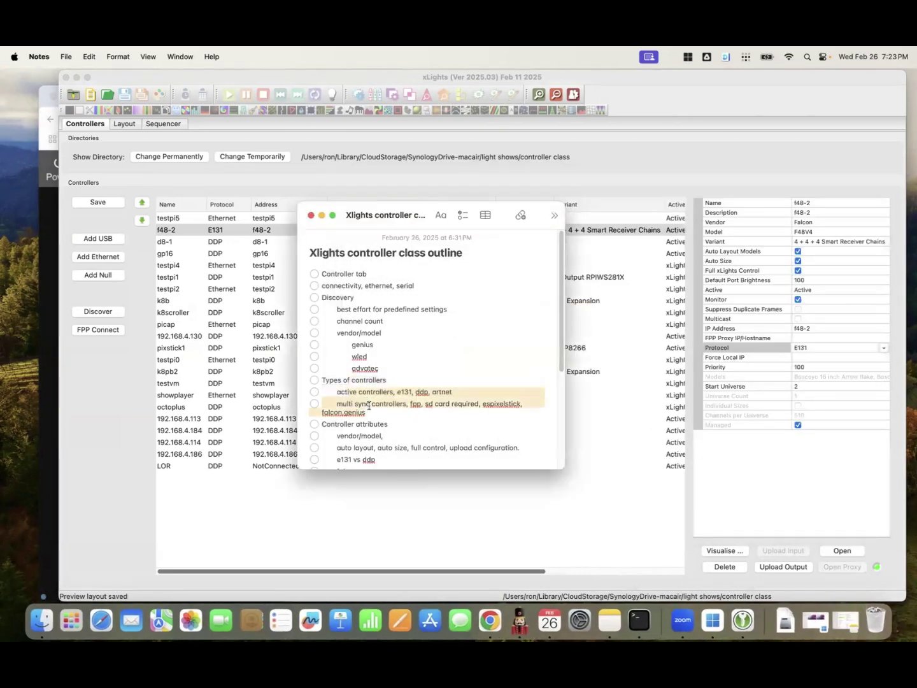
pyautogui.scroll(-2, 408, 415)
pyautogui.scroll(-5, 407, 414)
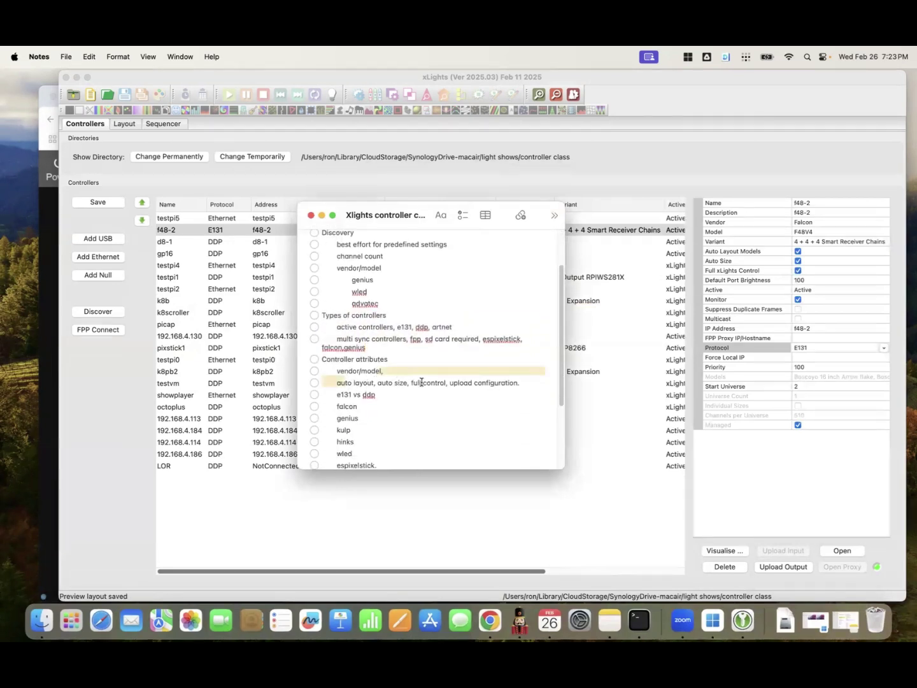
pyautogui.scroll(-3, 421, 381)
pyautogui.moveTo(364, 352); pyautogui.dragTo(454, 347)
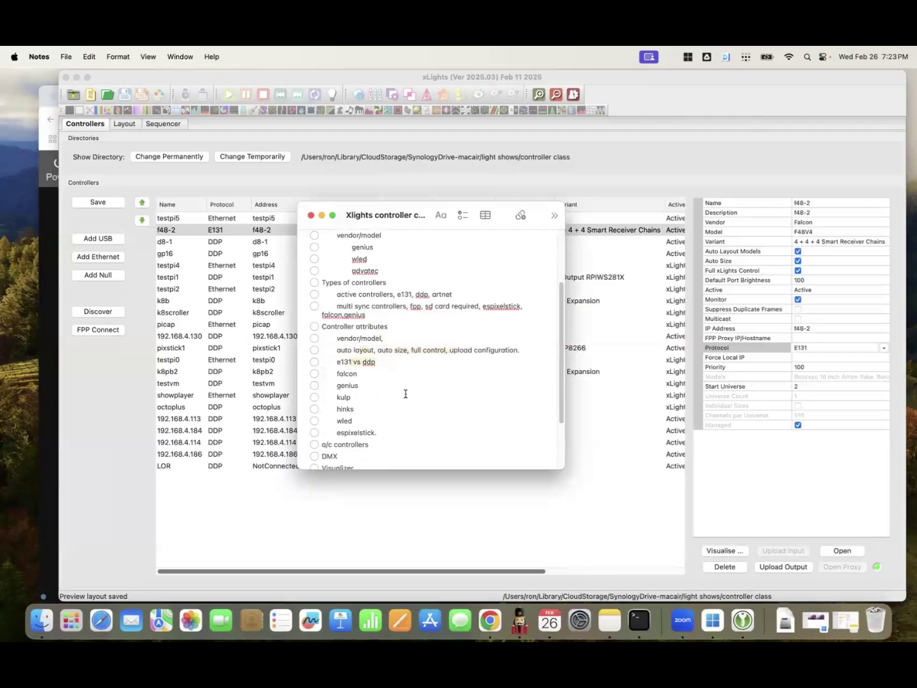
pyautogui.scroll(-1, 405, 392)
pyautogui.moveTo(411, 386); pyautogui.dragTo(402, 436)
pyautogui.click(339, 522)
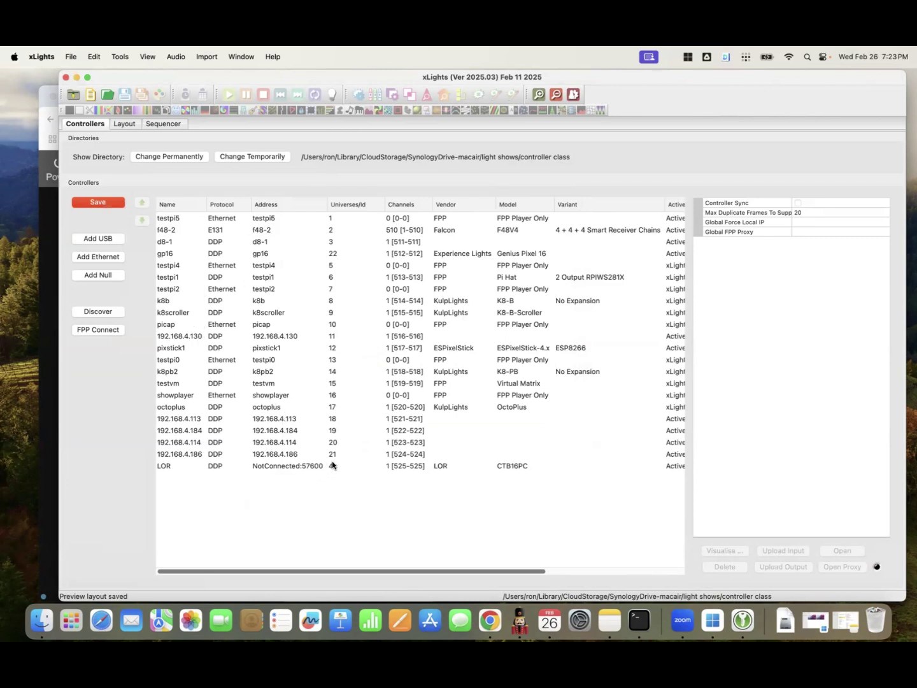
pyautogui.press('super+Tab')
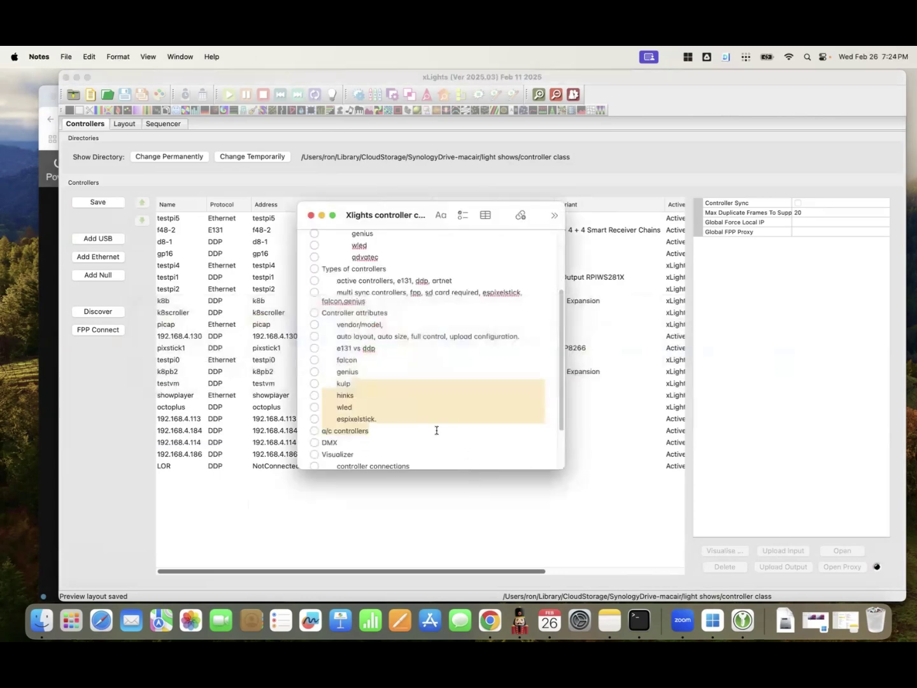
pyautogui.click(373, 406)
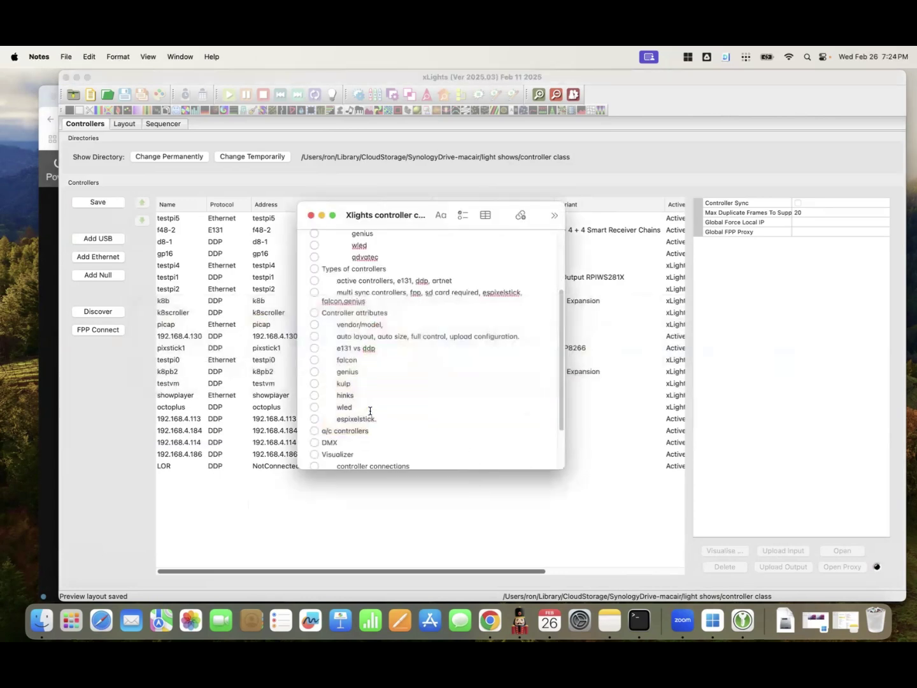
pyautogui.click(284, 531)
# Select the 192.168.4.184 controller, set its vendor to WLED and list the available models.
pyautogui.click(289, 421)
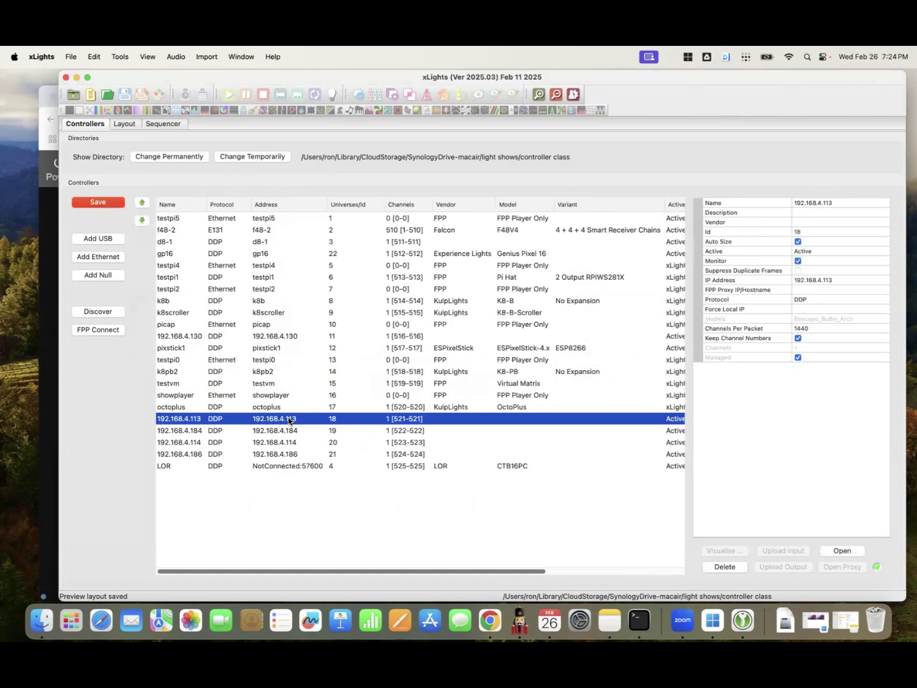
pyautogui.click(308, 431)
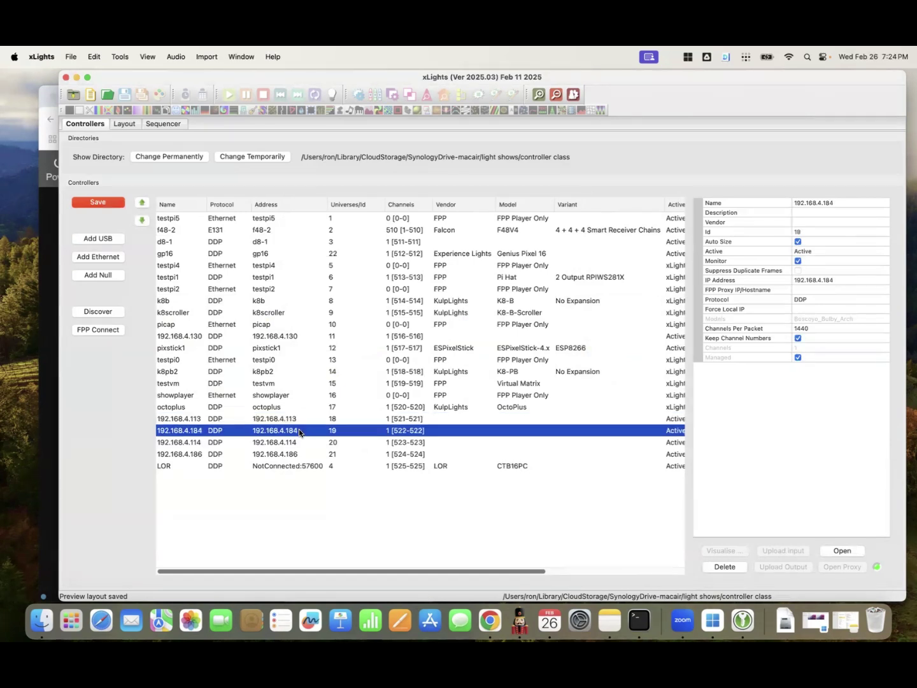
pyautogui.click(817, 223)
pyautogui.click(818, 222)
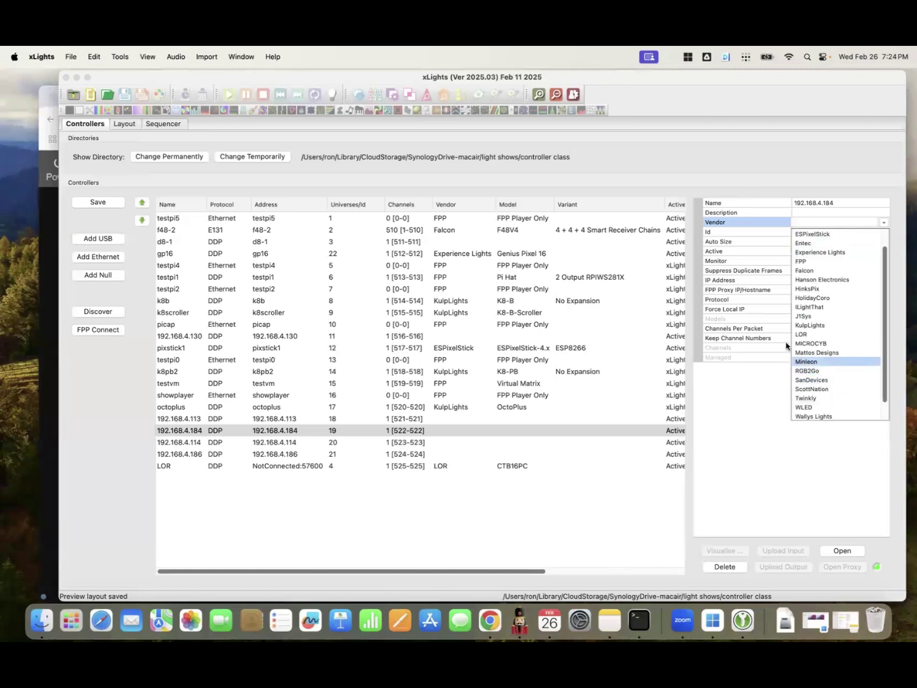
pyautogui.click(813, 408)
pyautogui.click(817, 233)
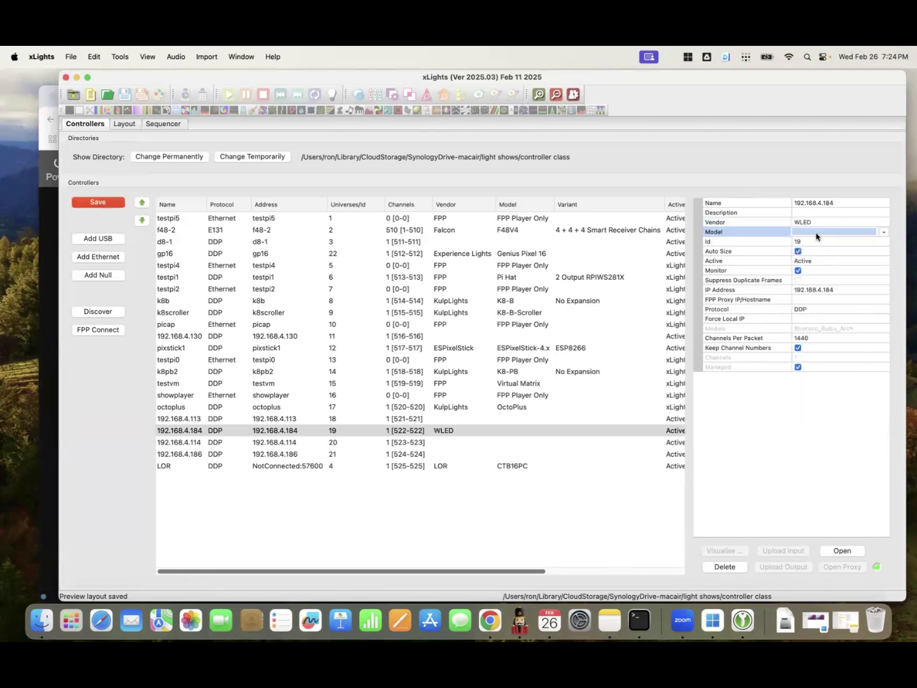
pyautogui.click(816, 234)
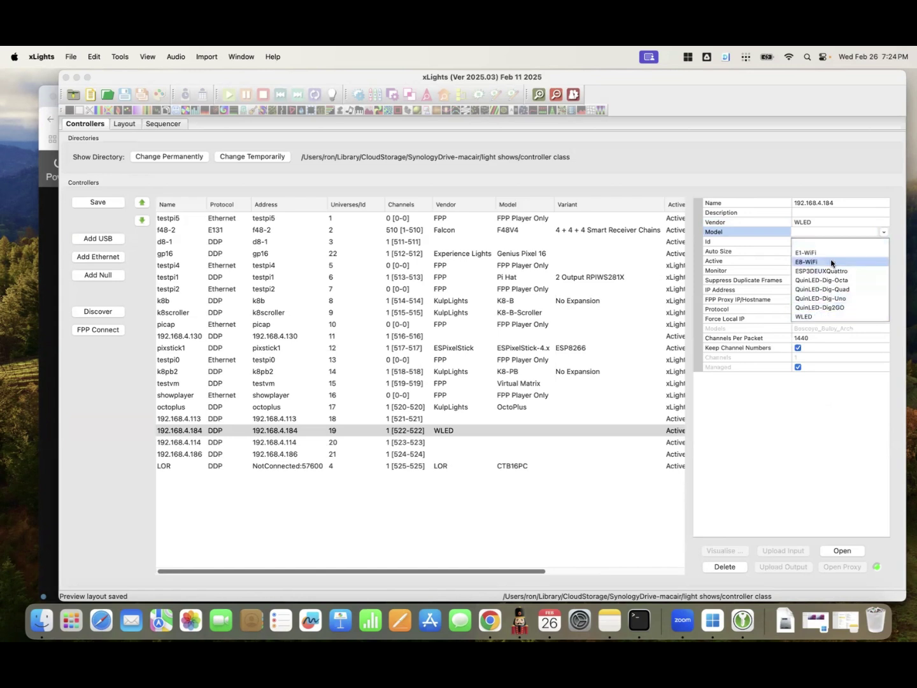
# Set the 192.168.4.184 controller's vendor to RGB2Go.
pyautogui.click(825, 224)
pyautogui.click(824, 223)
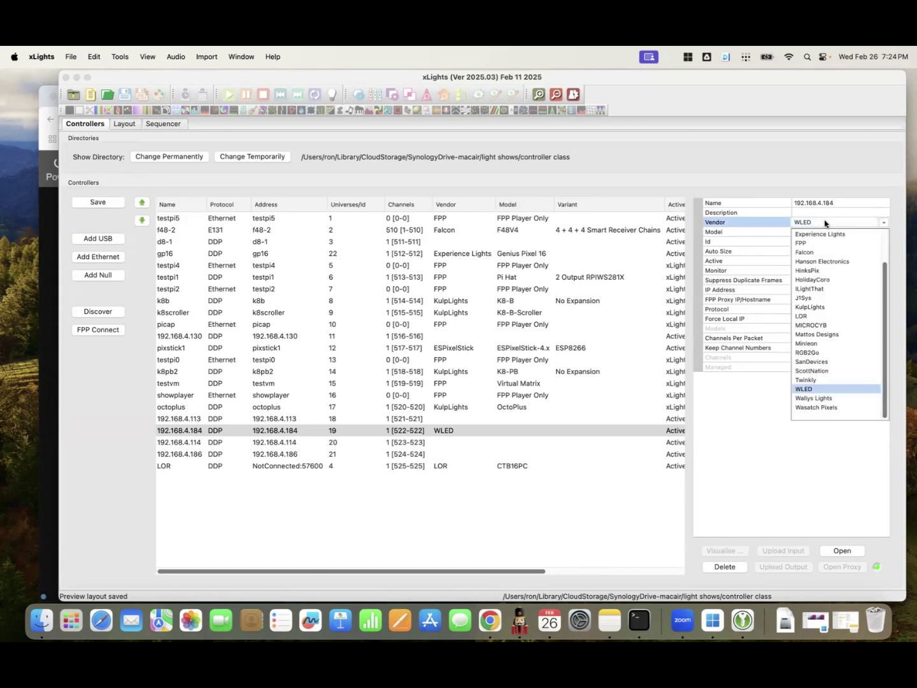
pyautogui.click(821, 352)
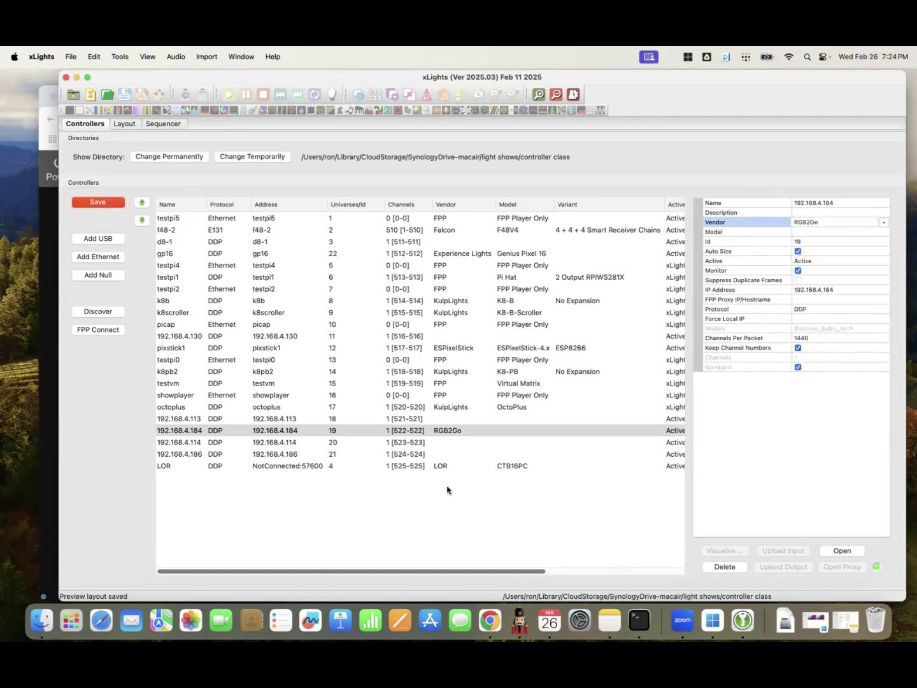
# Open the 192.168.4.114 controller's web interface, examine its sync and user interface settings, and return to its main page.
pyautogui.click(300, 441)
pyautogui.click(833, 553)
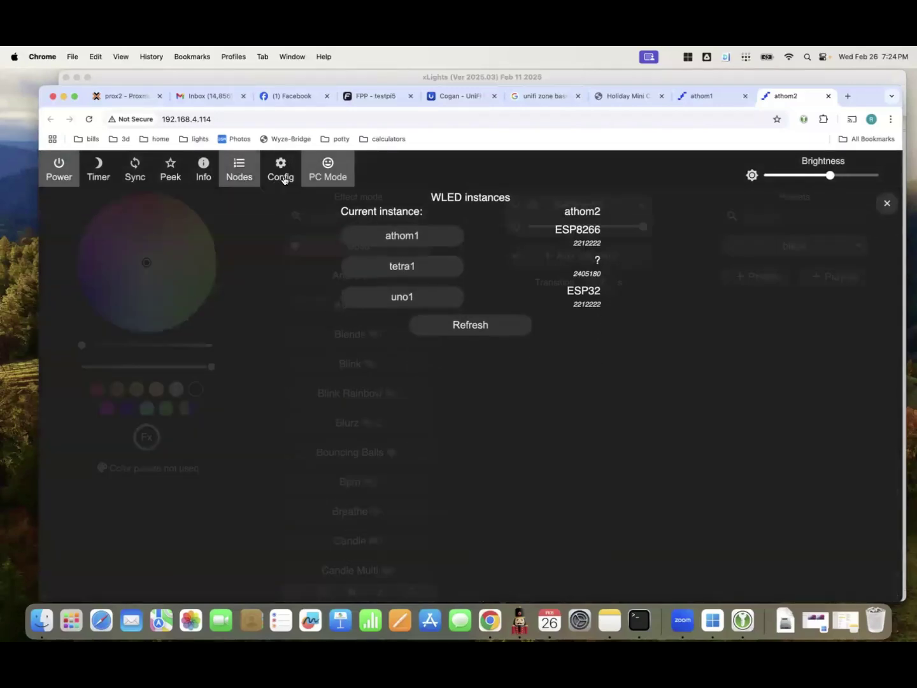
pyautogui.click(280, 179)
pyautogui.click(502, 447)
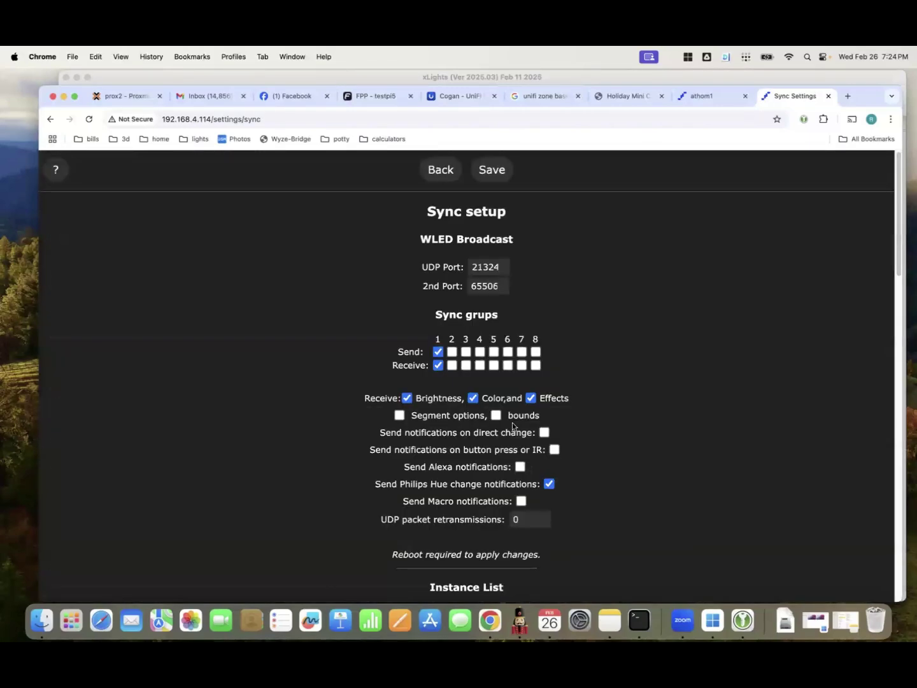
pyautogui.click(439, 174)
pyautogui.click(500, 381)
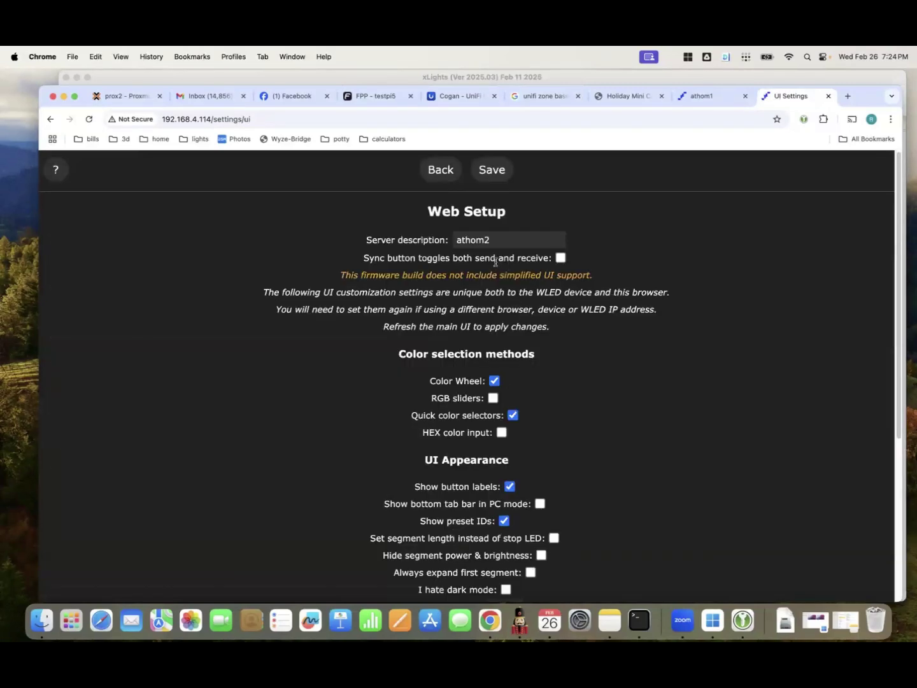
pyautogui.click(436, 173)
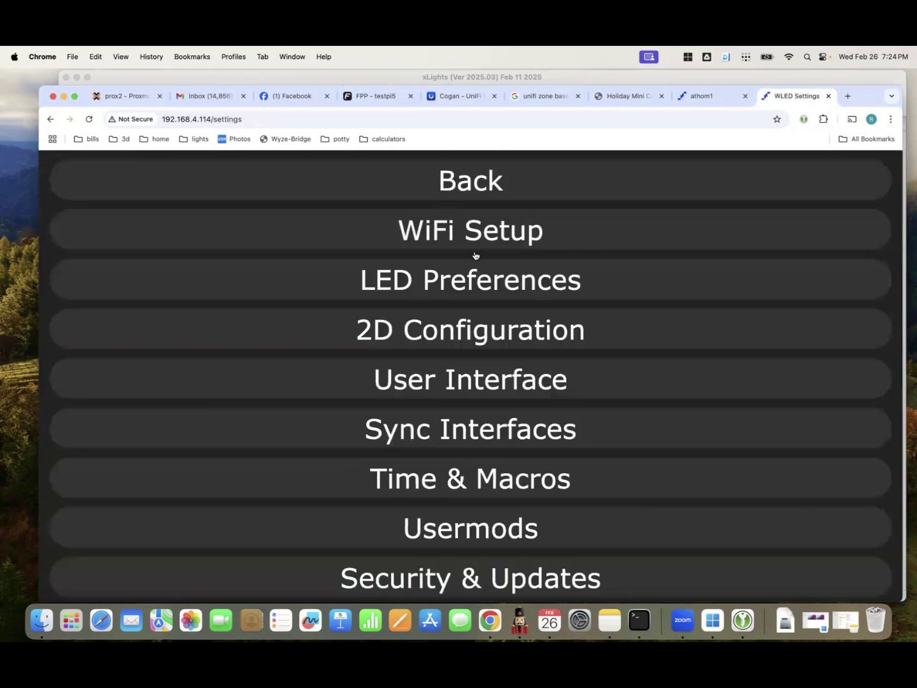
pyautogui.click(491, 182)
# Open the wled-tetra1 controller's web interface in the browser and show its configuration page.
pyautogui.click(255, 123)
pyautogui.write('wled-t')
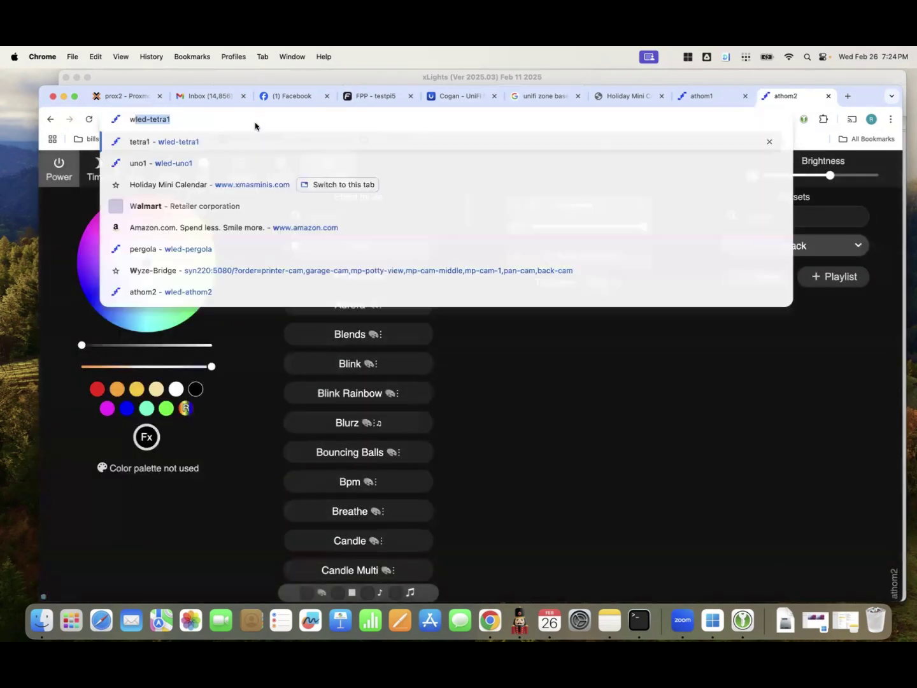
pyautogui.write('est')
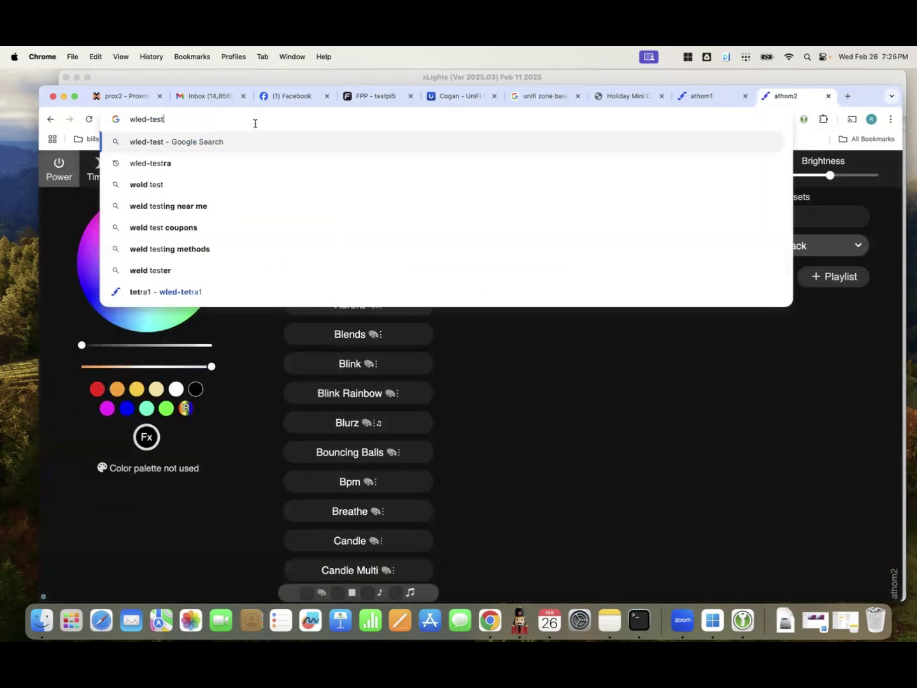
pyautogui.press('BackSpace')
pyautogui.press('BackSpace')
pyautogui.write('t')
pyautogui.press('Return')
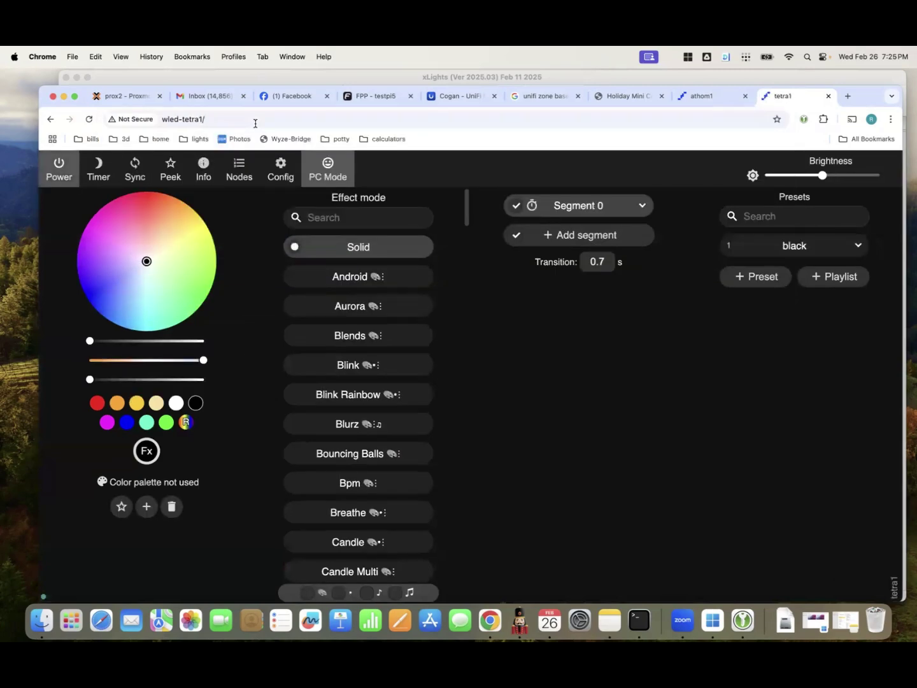
pyautogui.click(248, 180)
pyautogui.click(279, 168)
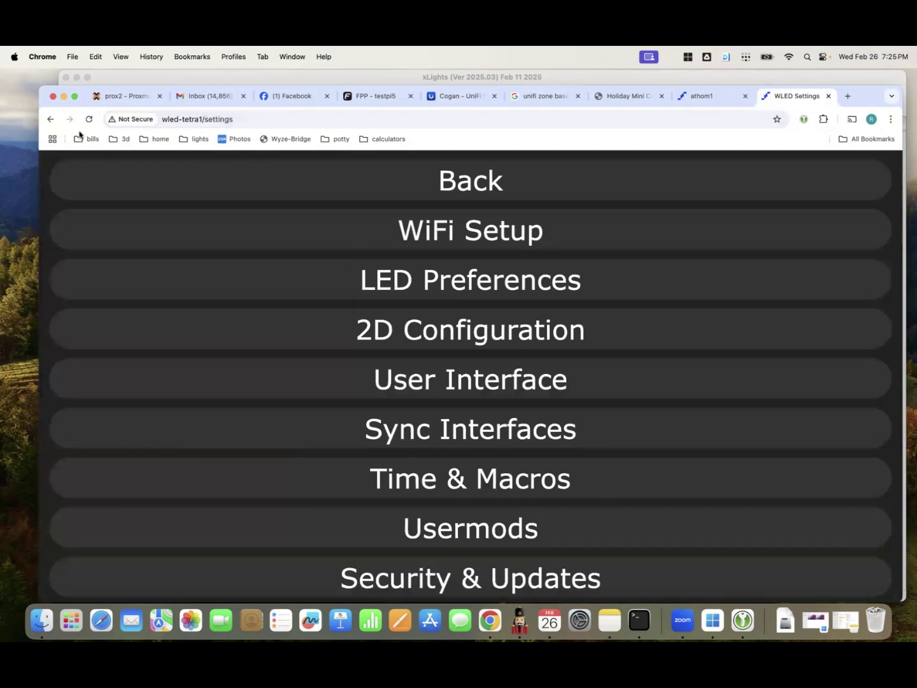
# Return to the 192.168.4.114 controller's main page, list its WLED instances, and open the tetra1 instance.
pyautogui.click(51, 121)
pyautogui.click(51, 121)
pyautogui.click(422, 190)
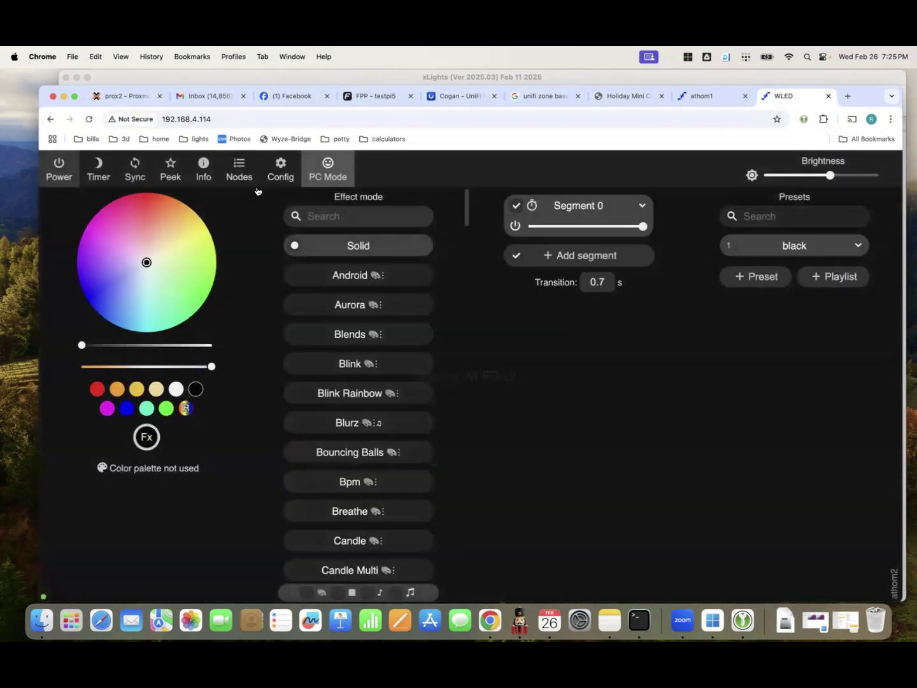
pyautogui.click(239, 169)
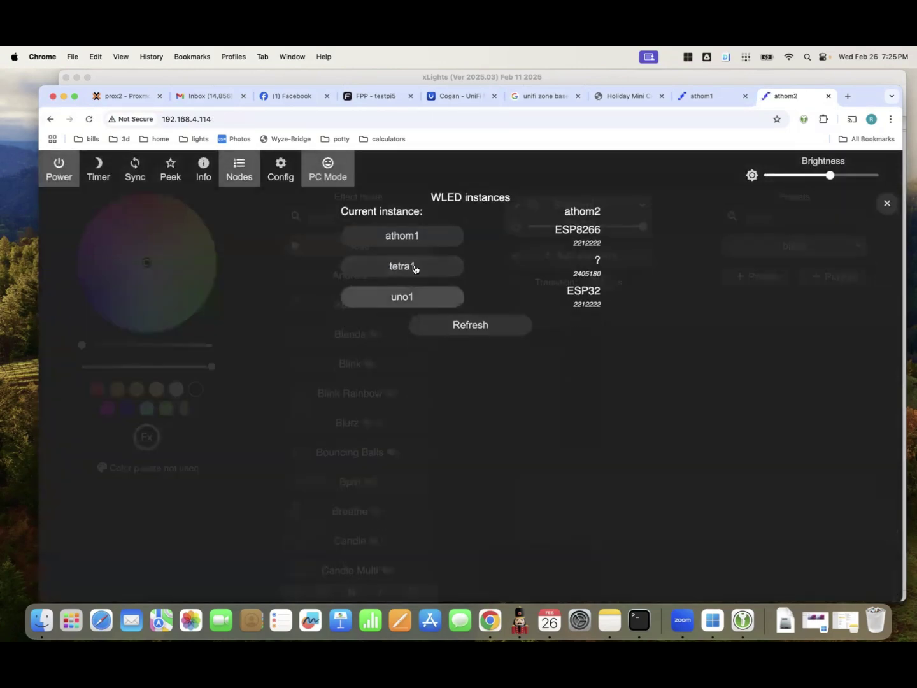
pyautogui.click(411, 266)
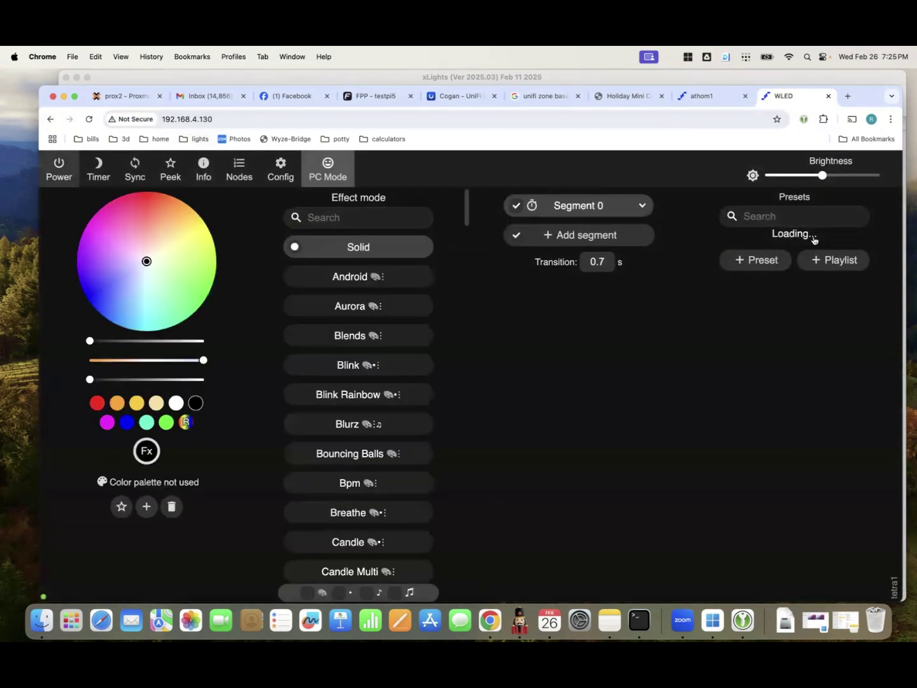
# Switch to xLights and set the 192.168.4.130 controller's vendor to RGB2Go.
pyautogui.press('super+Tab')
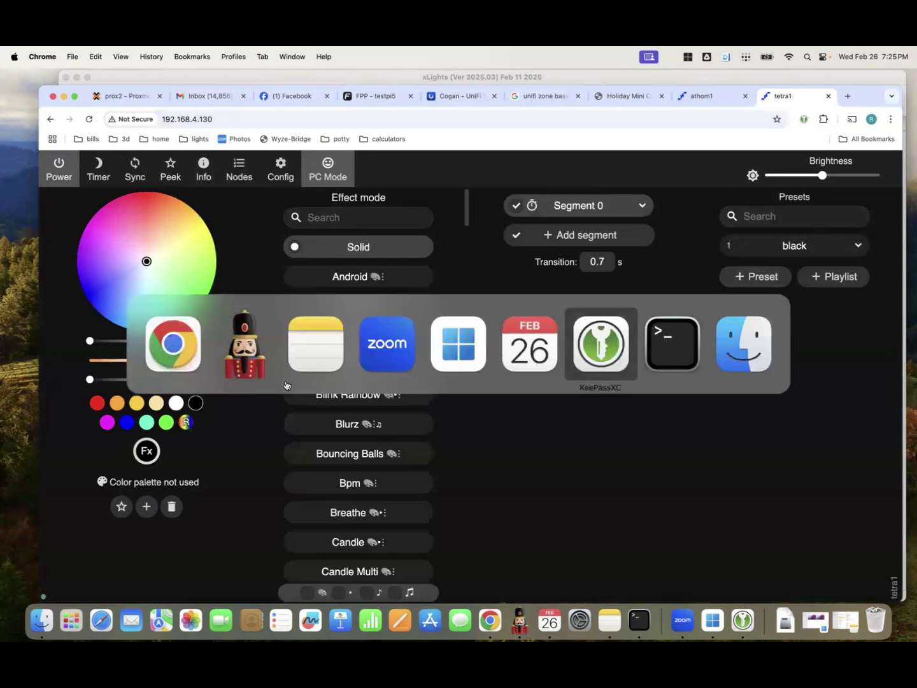
pyautogui.click(239, 353)
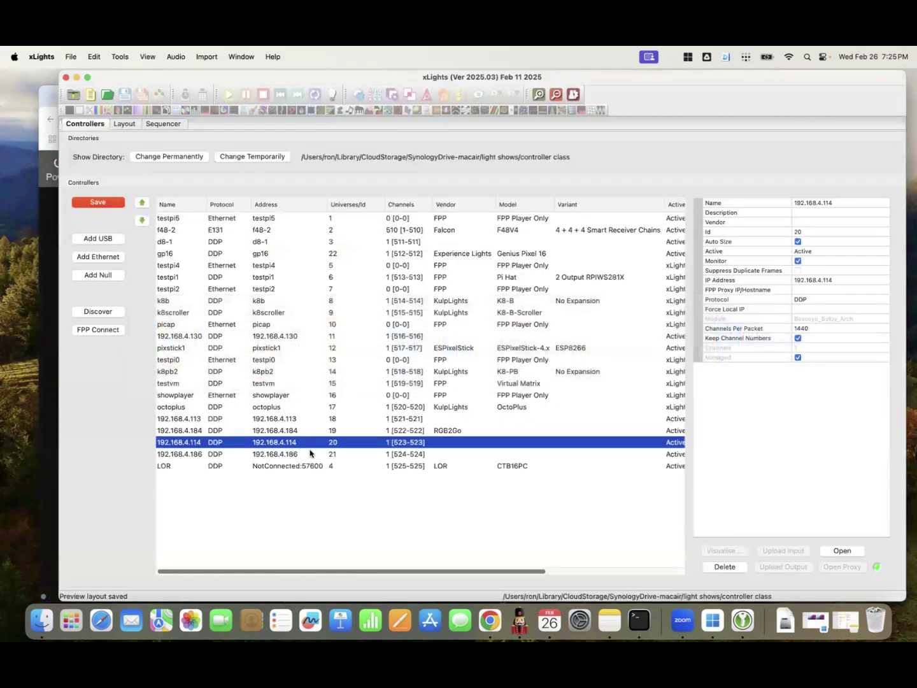
pyautogui.click(304, 336)
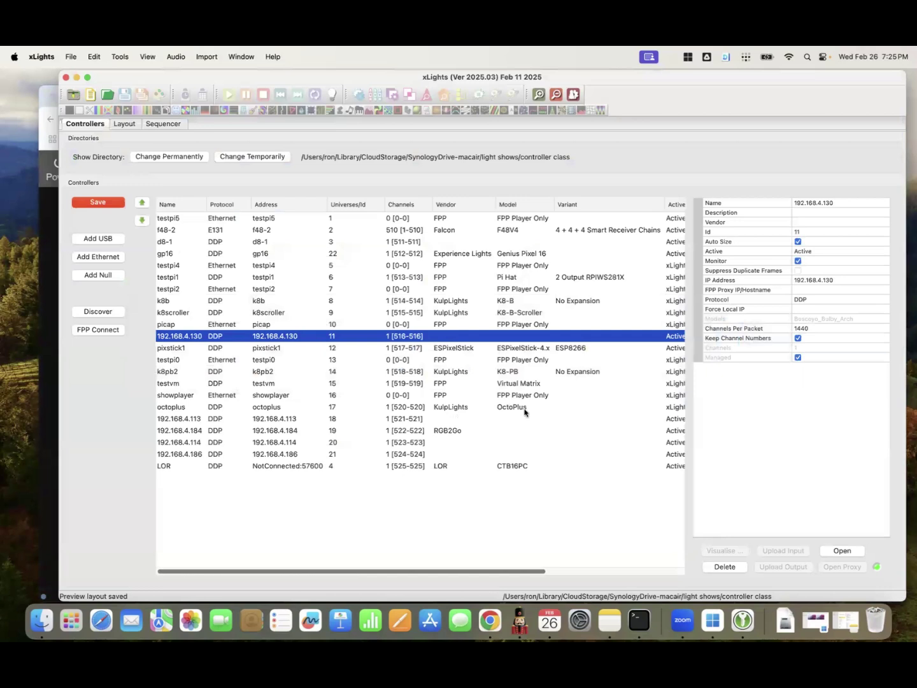
pyautogui.click(823, 225)
pyautogui.click(819, 220)
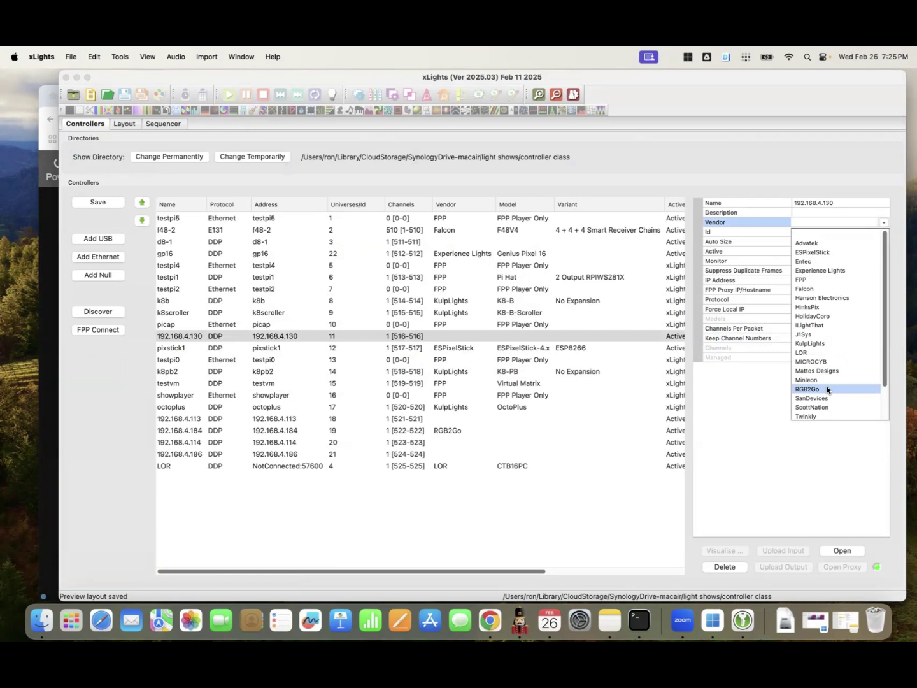
pyautogui.click(826, 389)
# Set the 192.168.4.130 controller's vendor to WLED and list the models available for it.
pyautogui.click(831, 222)
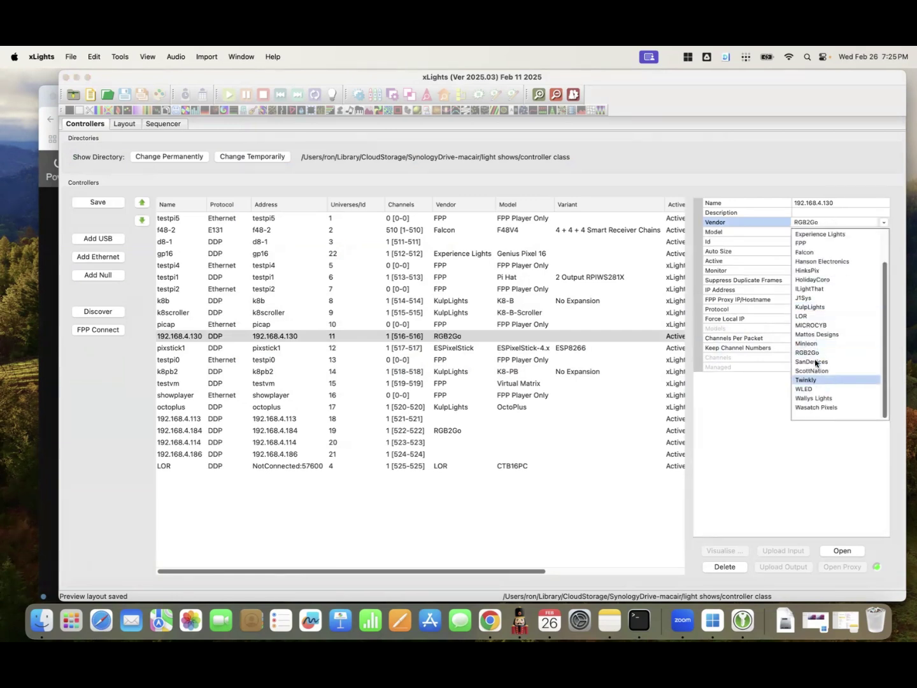
pyautogui.click(820, 388)
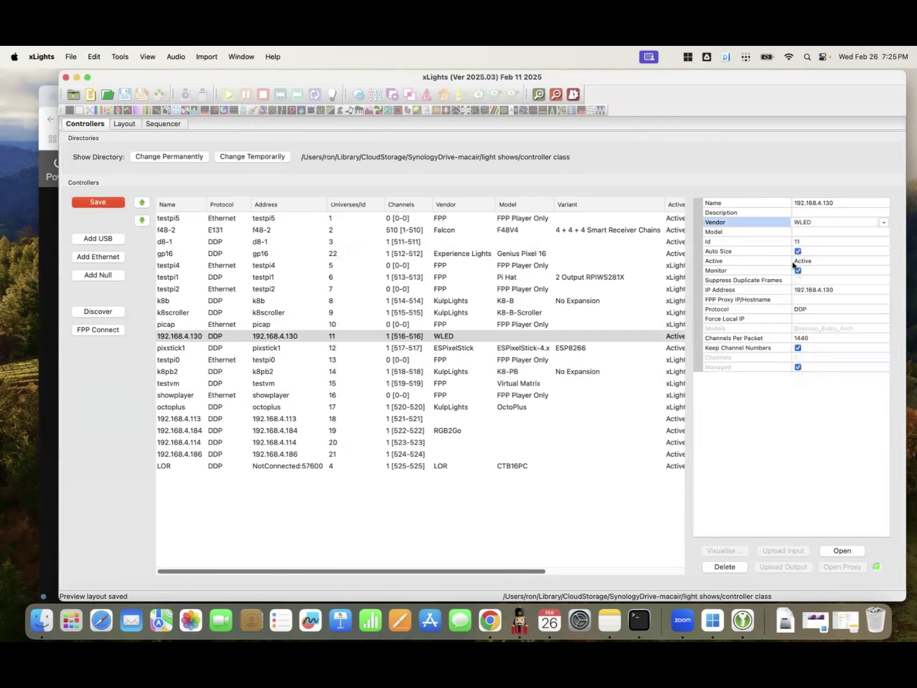
pyautogui.click(817, 232)
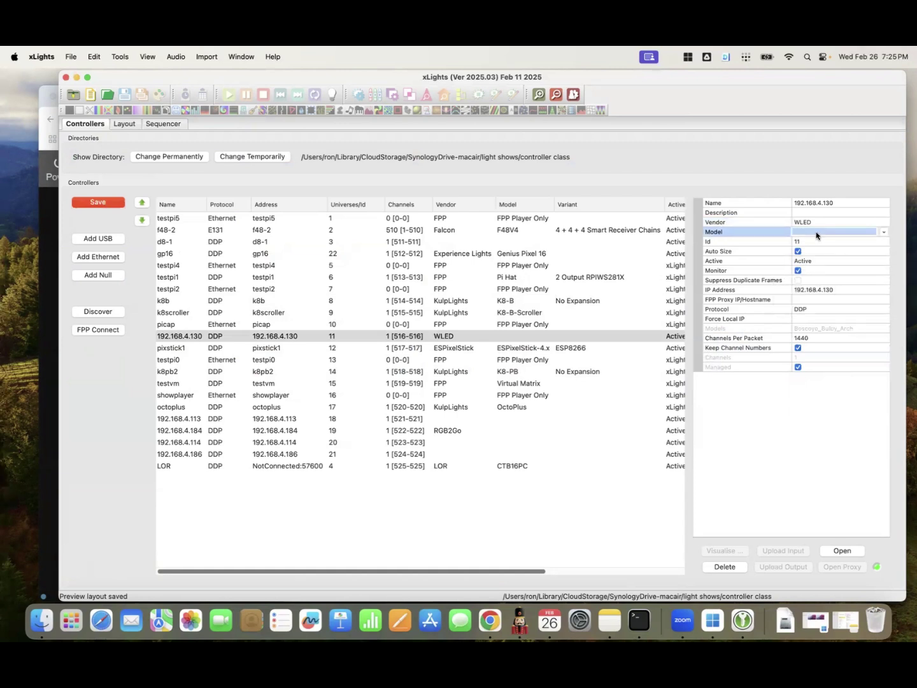
pyautogui.click(817, 232)
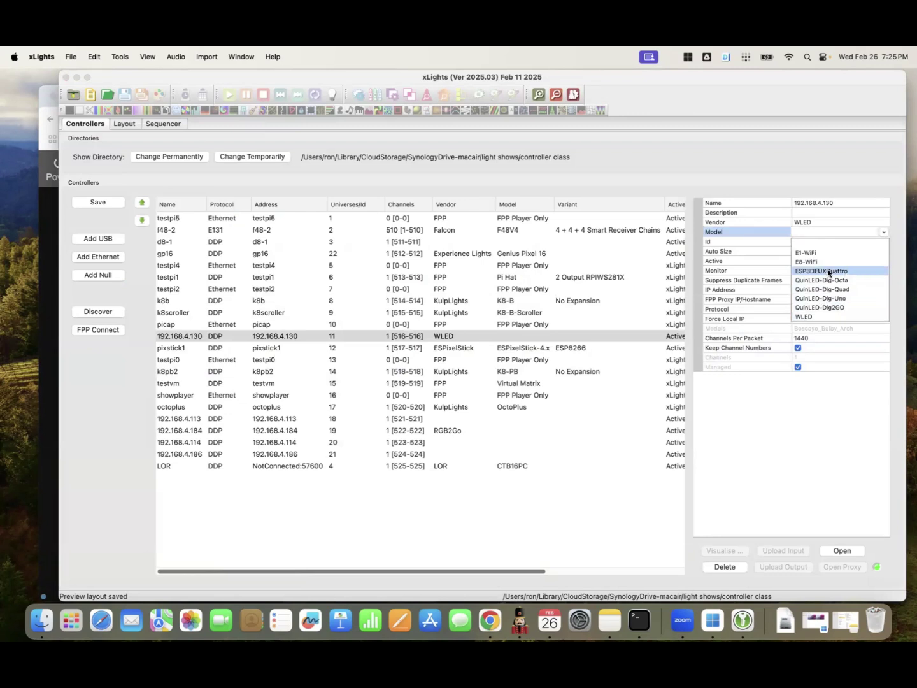
# Set the 192.168.4.130 controller's vendor to Wasatch Pixels and list the models available for it.
pyautogui.click(825, 224)
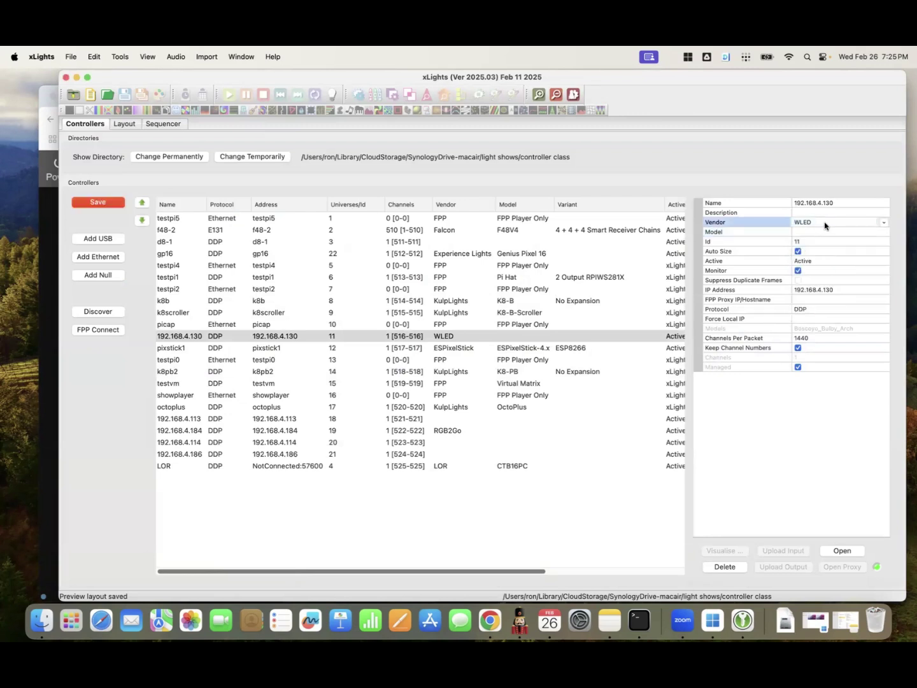
pyautogui.click(811, 222)
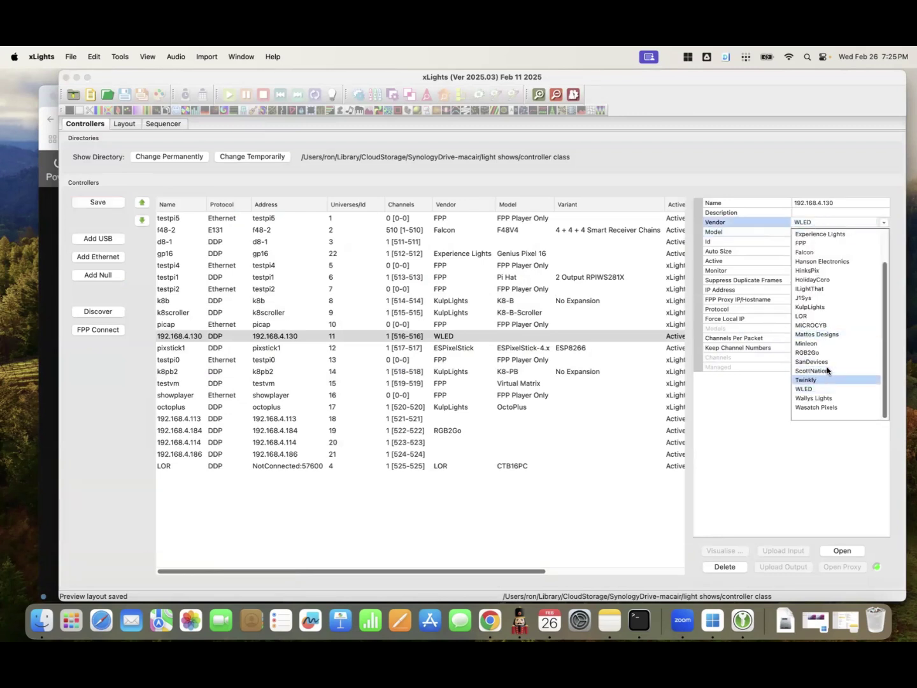
pyautogui.click(829, 410)
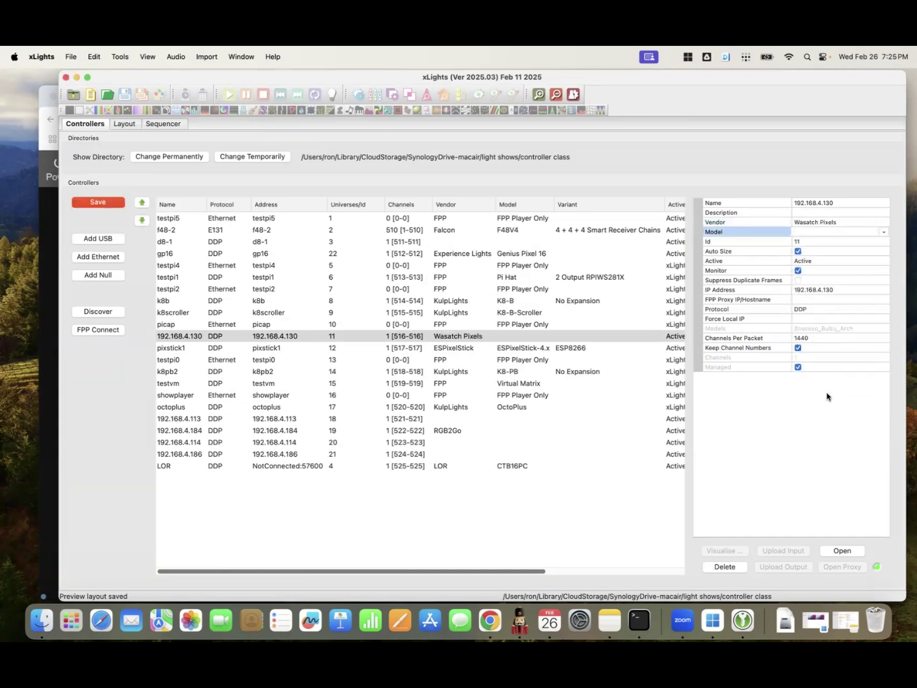
pyautogui.click(804, 233)
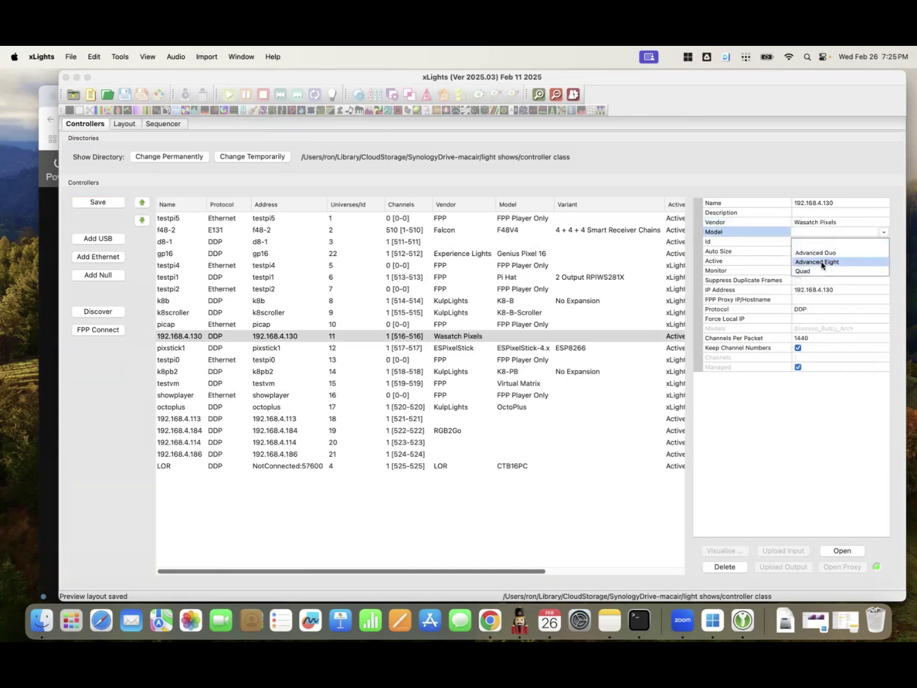
# Set the 192.168.4.130 controller's vendor back to RGB2Go with model RGB2Go-Tetra2Go, and save the controller setup.
pyautogui.click(822, 224)
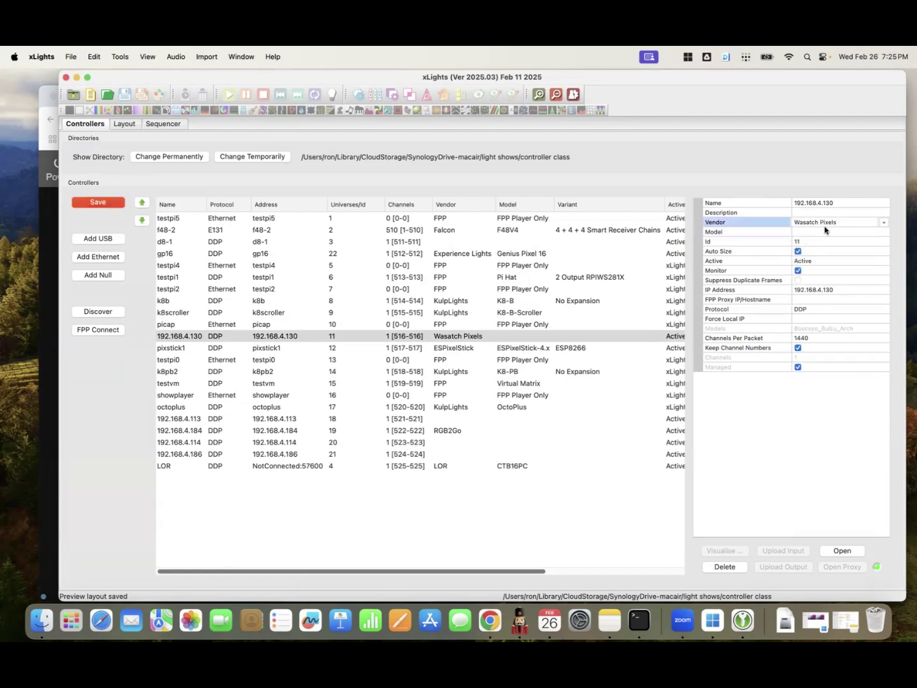
pyautogui.click(821, 222)
pyautogui.click(831, 352)
pyautogui.click(806, 234)
pyautogui.click(808, 235)
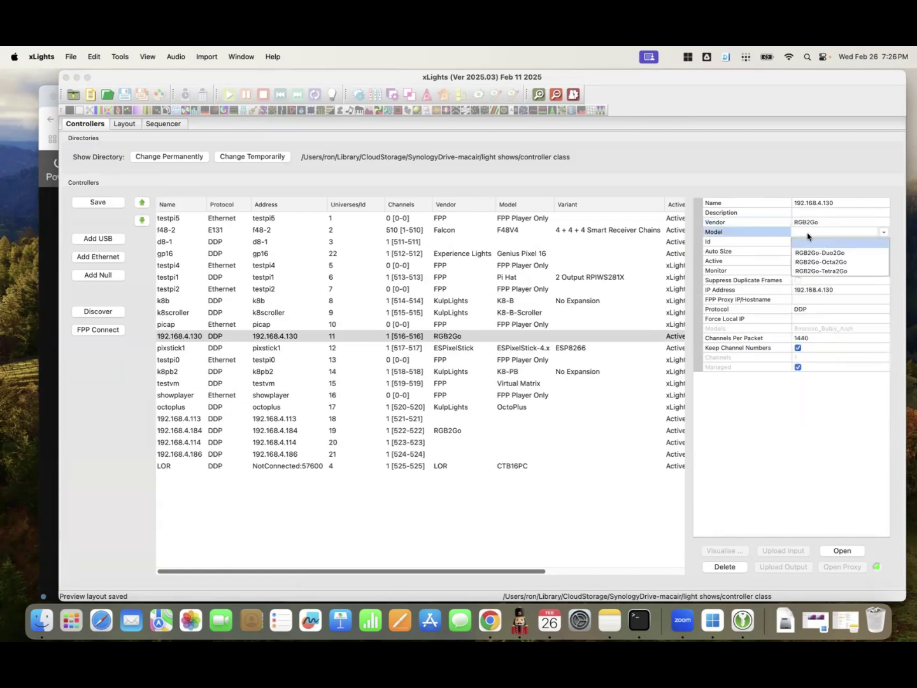
pyautogui.click(817, 271)
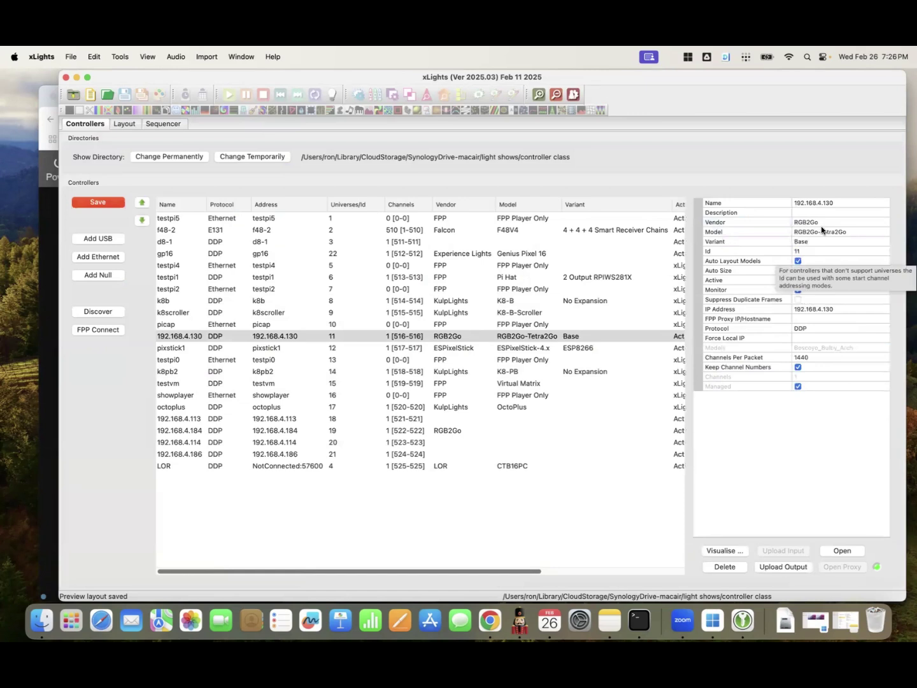
pyautogui.click(117, 202)
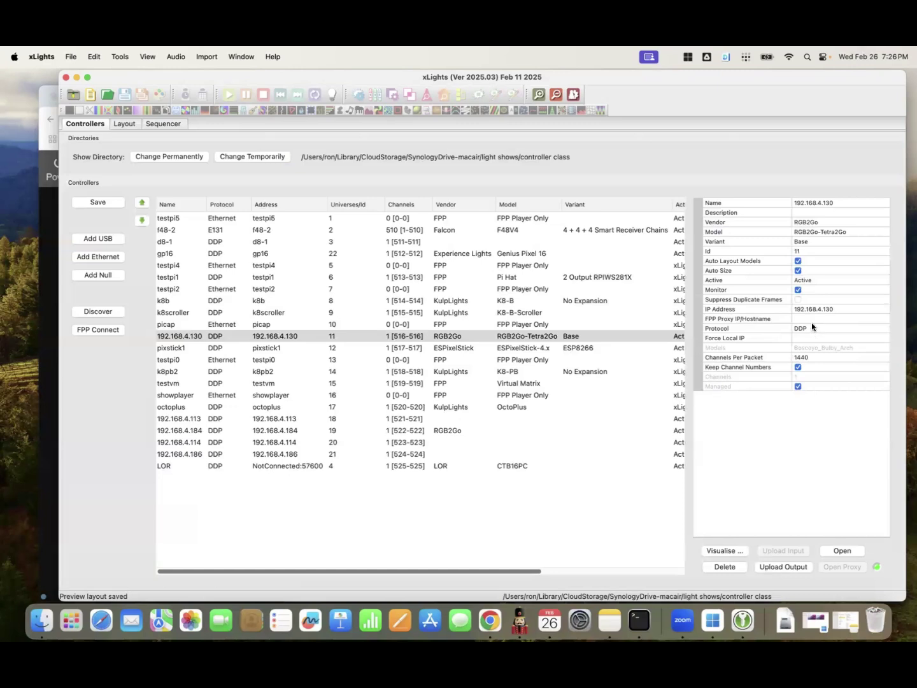
# Toggle the Keep Channel Numbers option of the 192.168.4.130 controller, leaving it enabled.
pyautogui.click(730, 369)
pyautogui.click(798, 369)
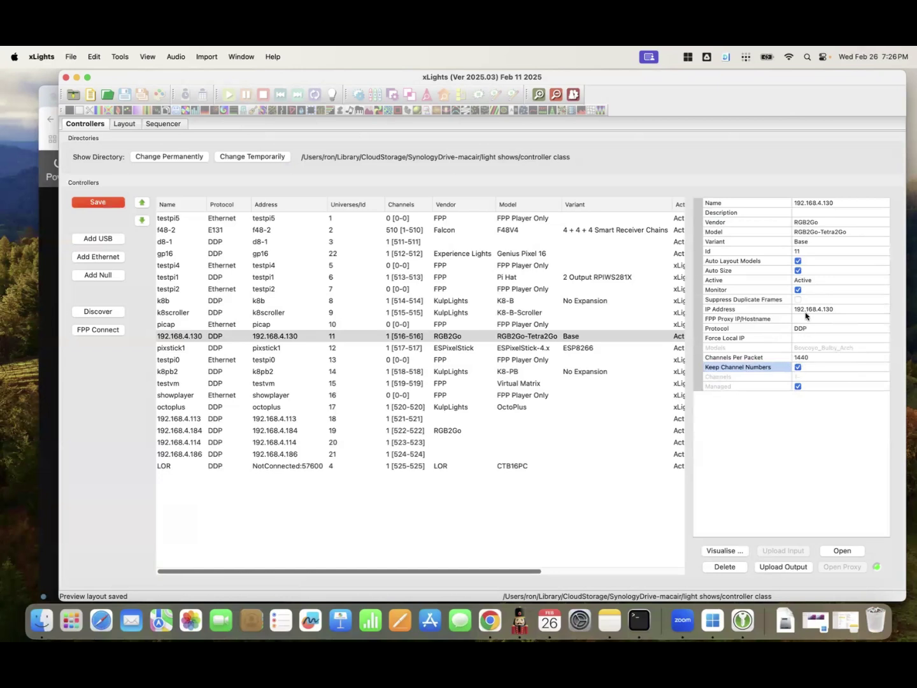
pyautogui.click(257, 484)
# Add an Ethernet controller with vendor WLED and model QuinLED-Dig-Uno.
pyautogui.click(80, 257)
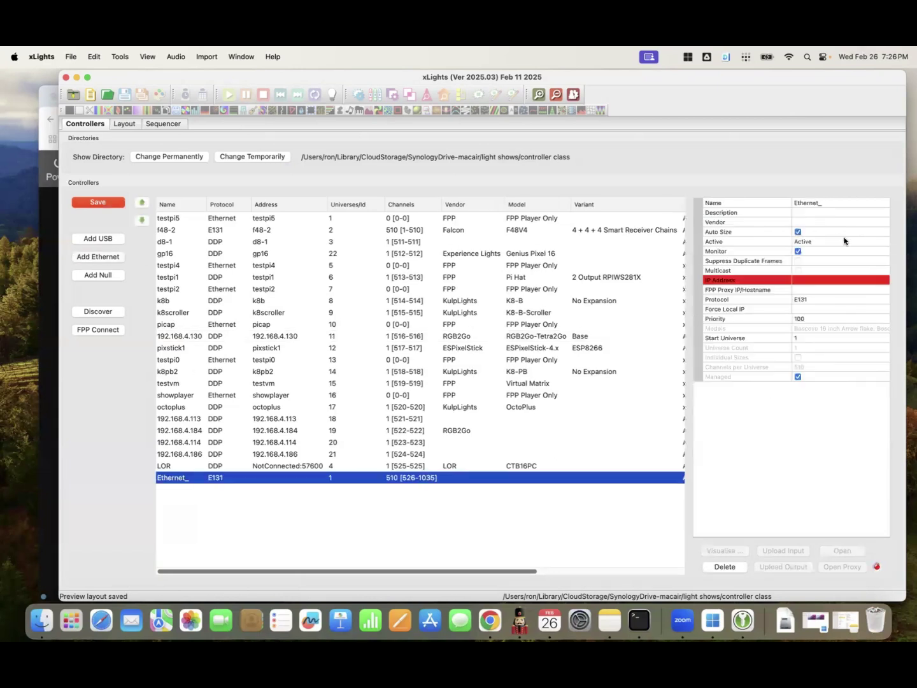
pyautogui.click(827, 222)
pyautogui.click(817, 224)
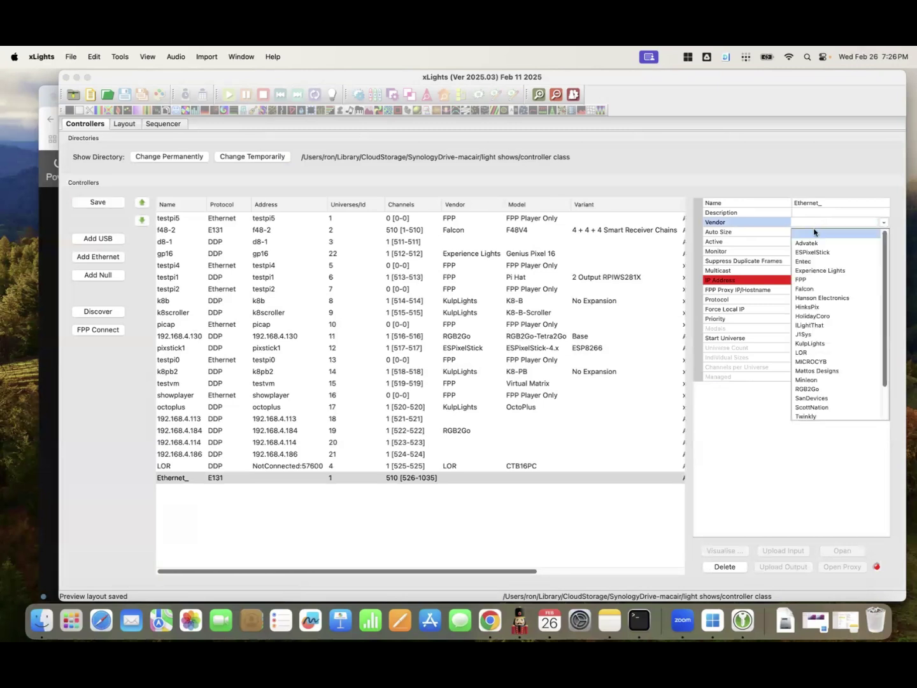
pyautogui.scroll(-3, 822, 392)
pyautogui.click(820, 390)
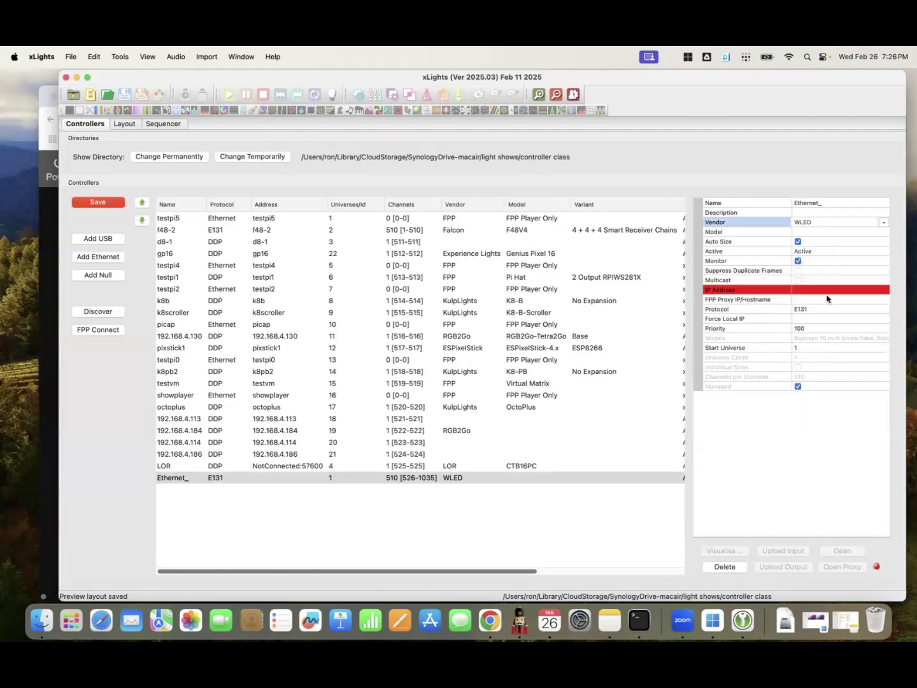
pyautogui.click(827, 235)
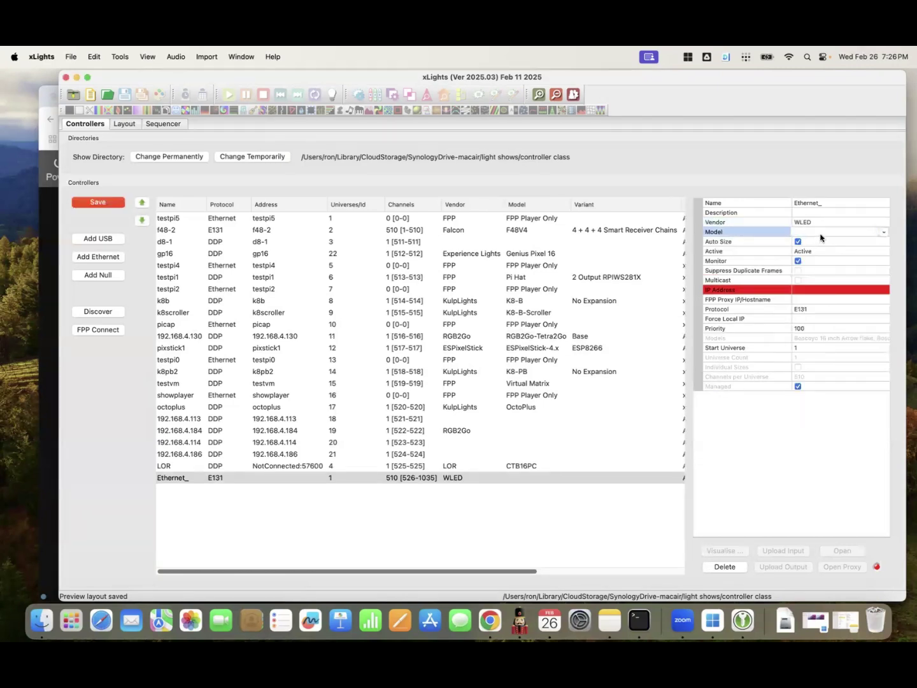
pyautogui.click(822, 236)
pyautogui.click(834, 299)
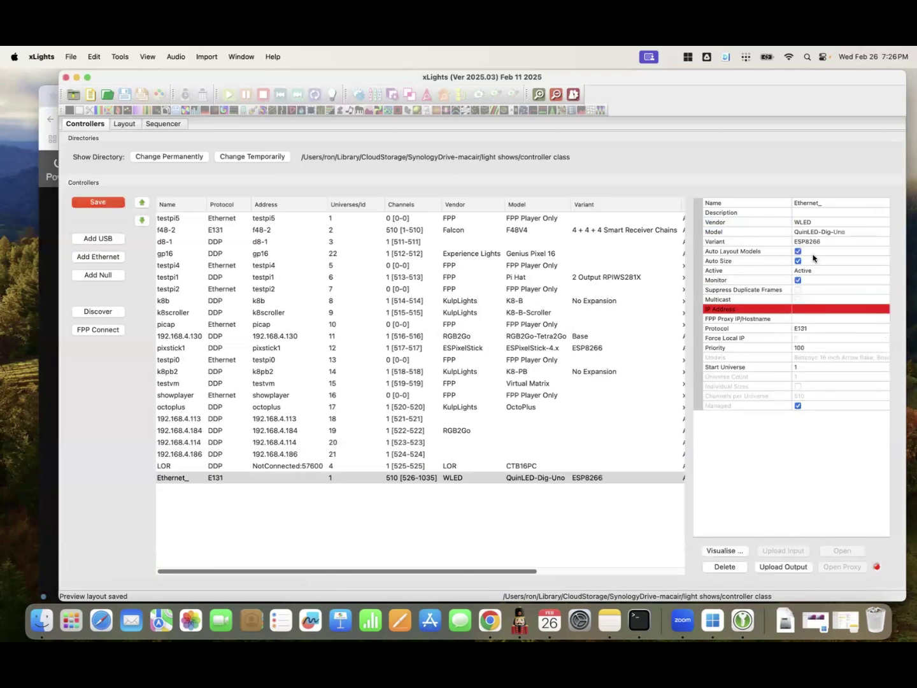
# Set the new Ethernet controller's protocol to DDP and enable Keep Channel Numbers.
pyautogui.click(819, 330)
pyautogui.click(820, 330)
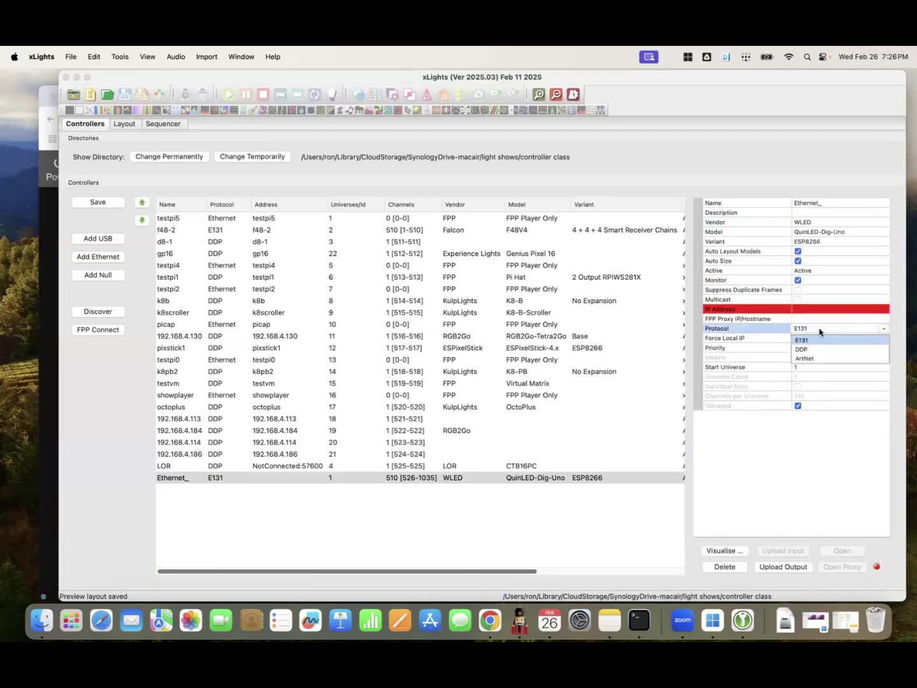
pyautogui.click(817, 350)
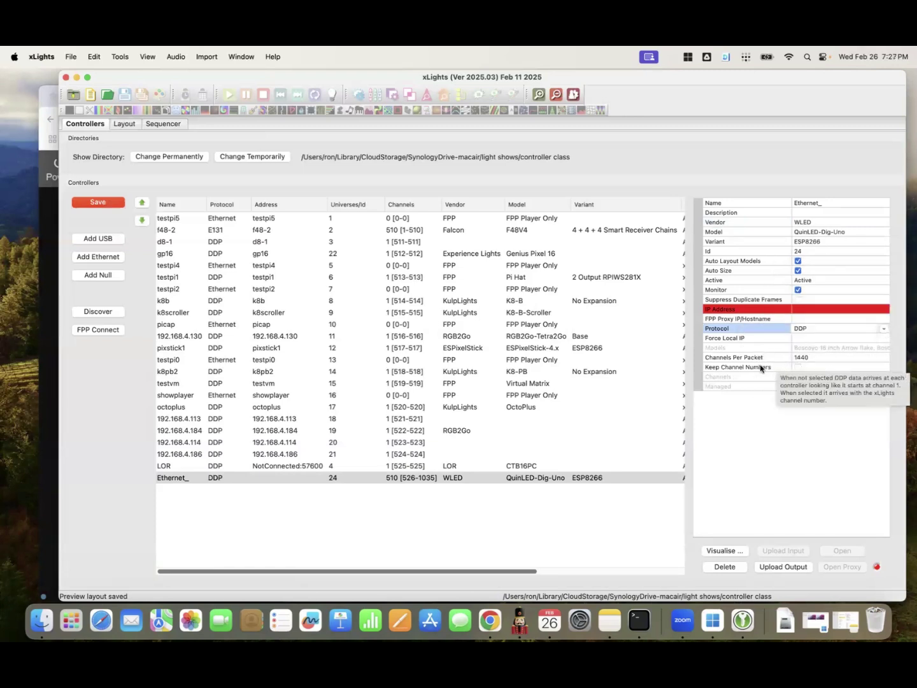
pyautogui.click(802, 371)
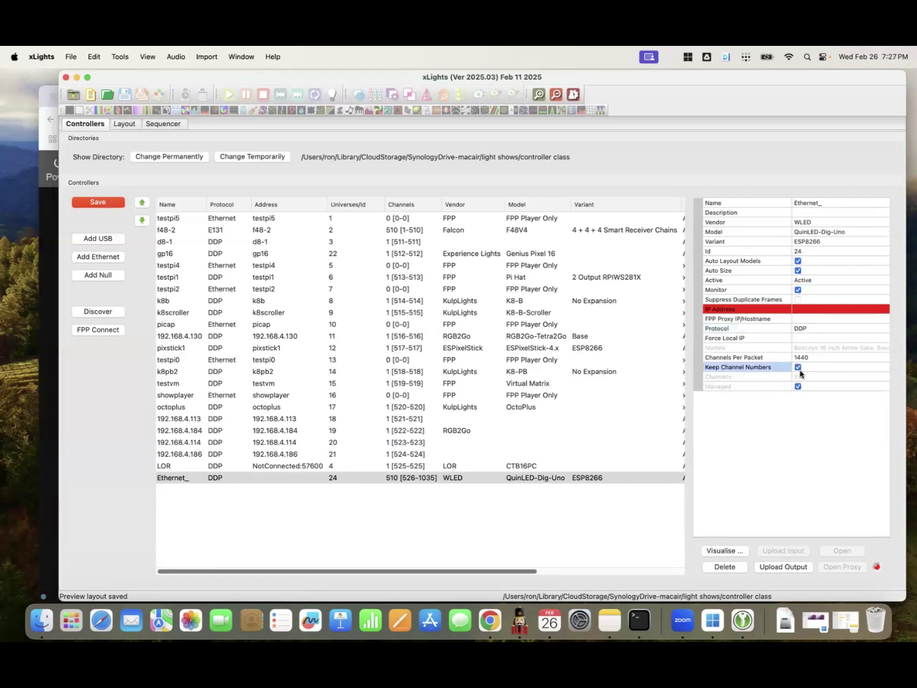
# Reselect DDP as the new Ethernet controller's protocol and turn Keep Channel Numbers on again.
pyautogui.click(811, 331)
pyautogui.click(812, 331)
pyautogui.click(812, 329)
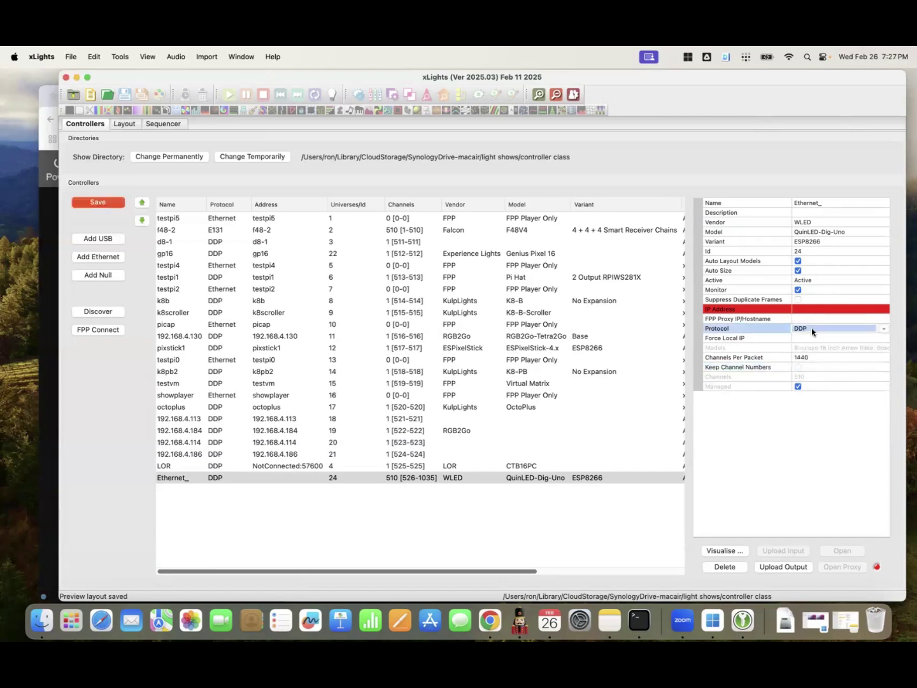
pyautogui.click(799, 368)
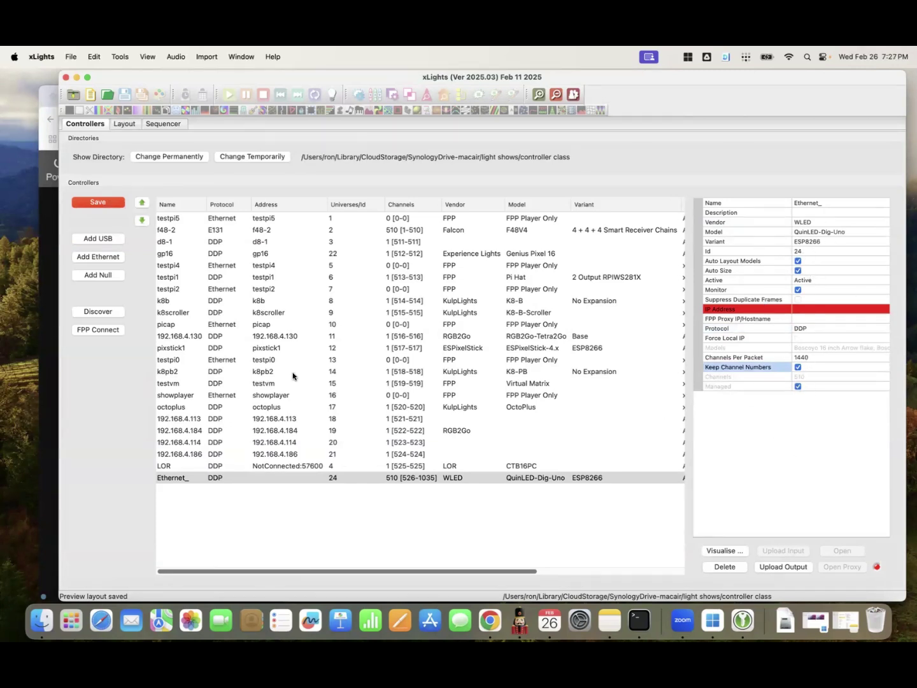
# Switch to Notes and review the controller attributes section of the xLights controller class outline, down to the espixelstick entry.
pyautogui.press('super+Tab')
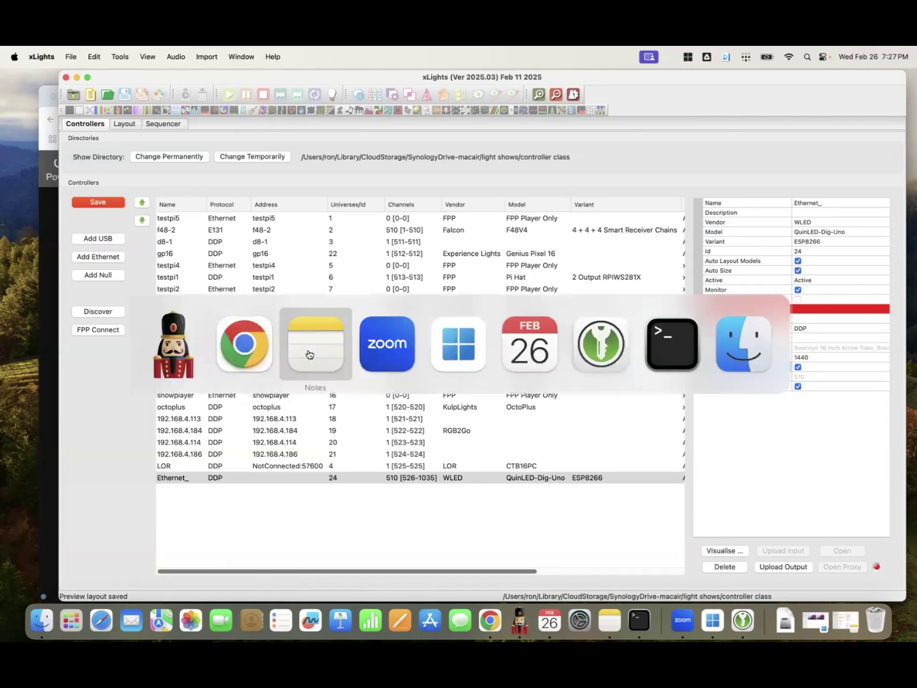
pyautogui.press('super+Tab')
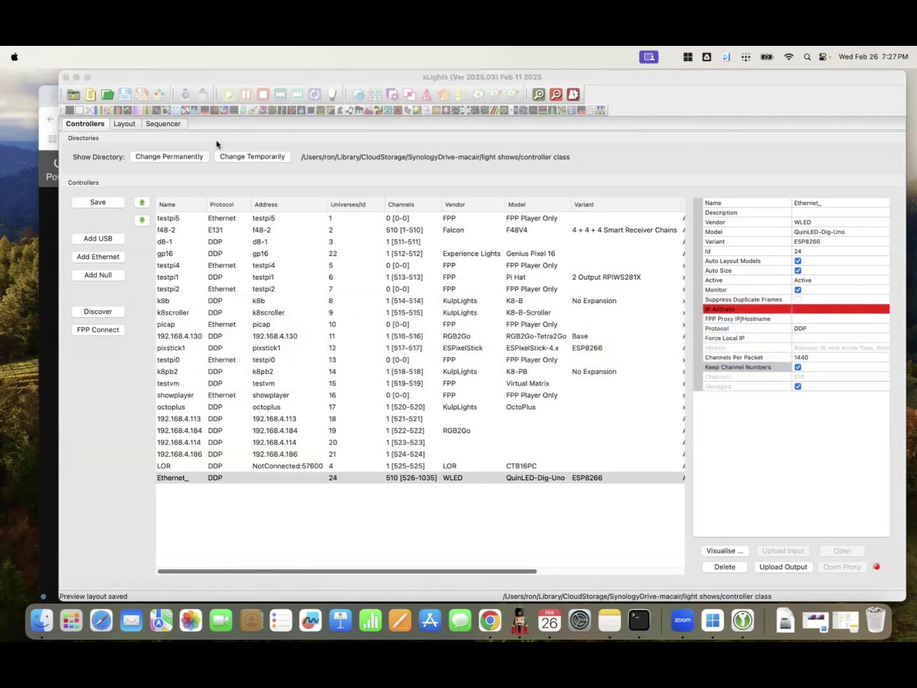
pyautogui.press('super+Tab')
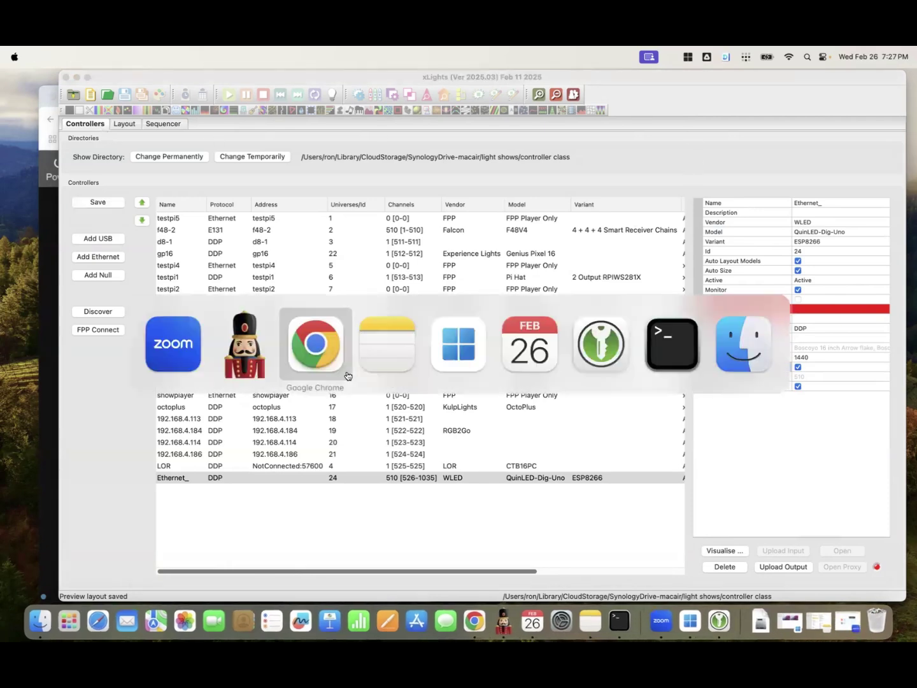
pyautogui.press('Tab')
pyautogui.press('Tab')
pyautogui.click(373, 352)
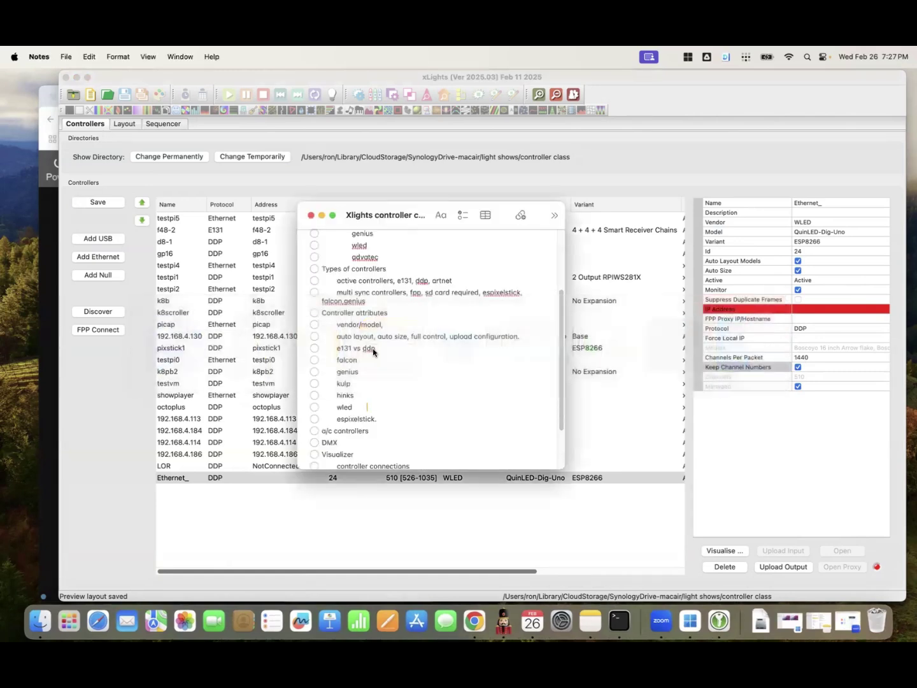
pyautogui.scroll(-2, 385, 410)
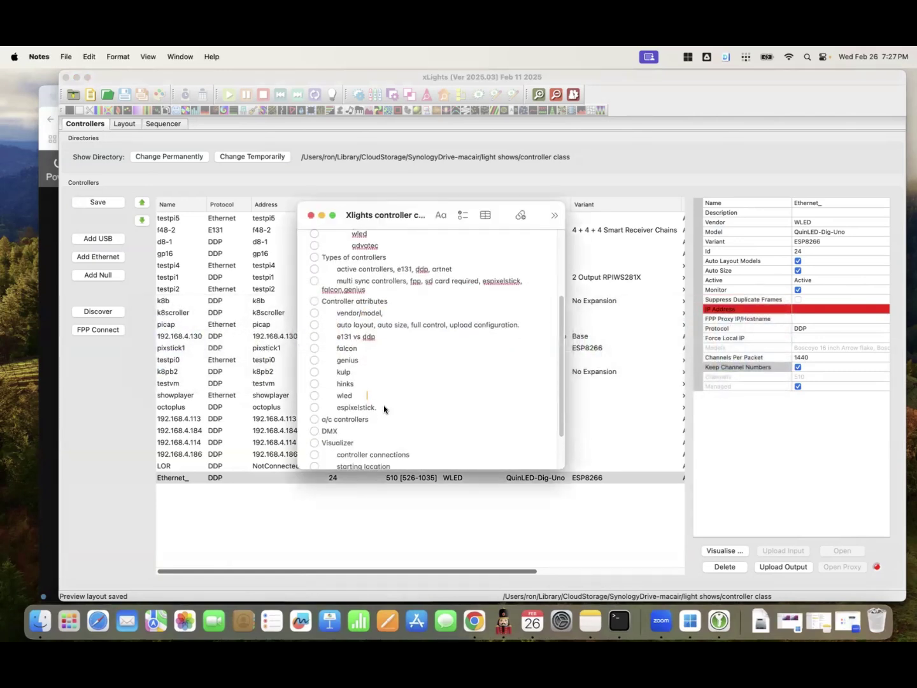
pyautogui.moveTo(347, 393); pyautogui.dragTo(393, 398)
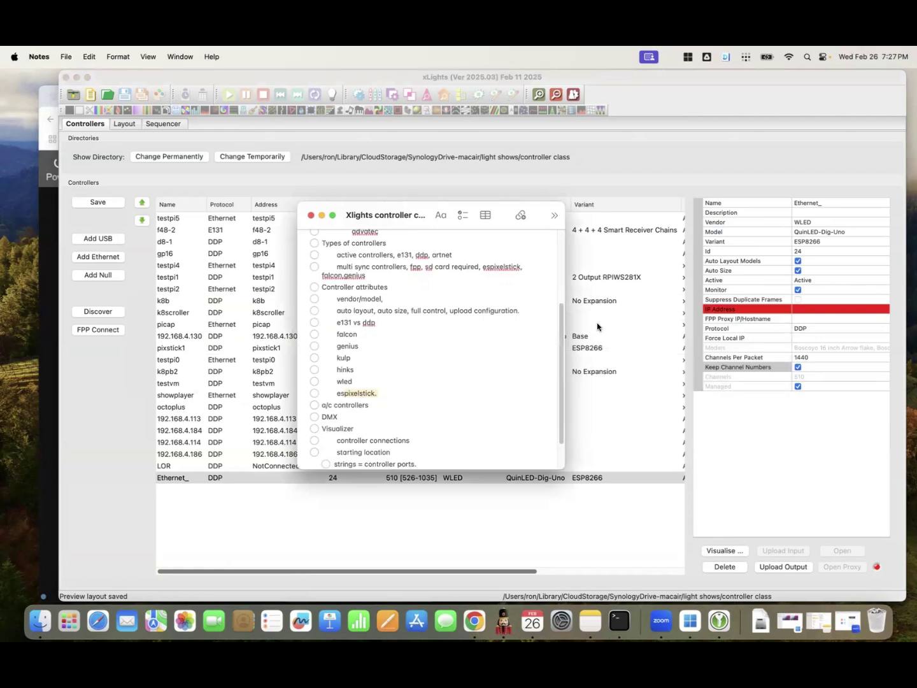
# Back in xLights, move testpi4 below k8b in the controller list and toggle Keep Channel Numbers for pixstick1, leaving it disabled.
pyautogui.click(617, 167)
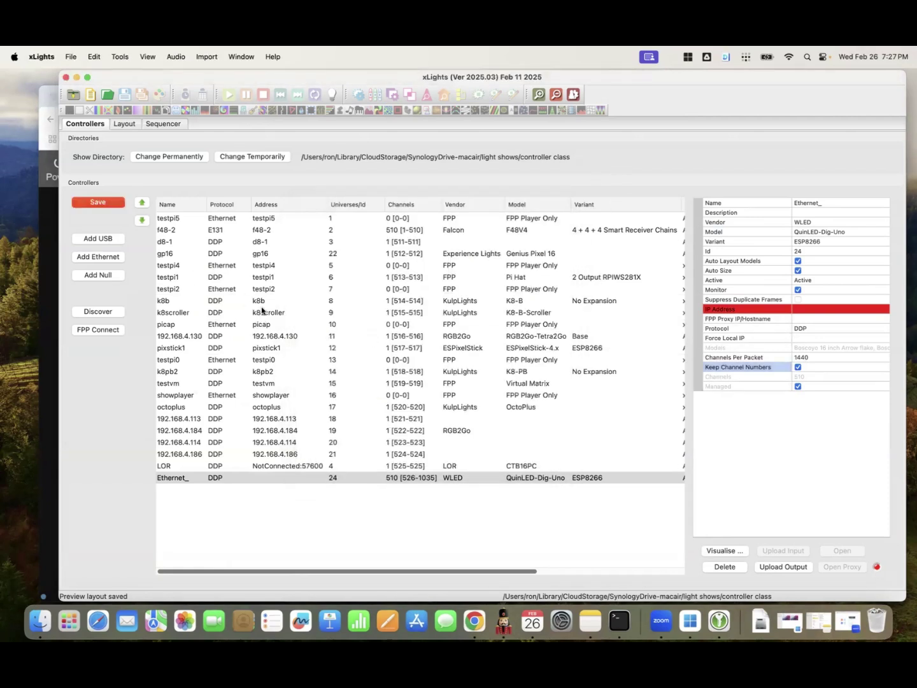
pyautogui.moveTo(265, 266); pyautogui.dragTo(169, 315)
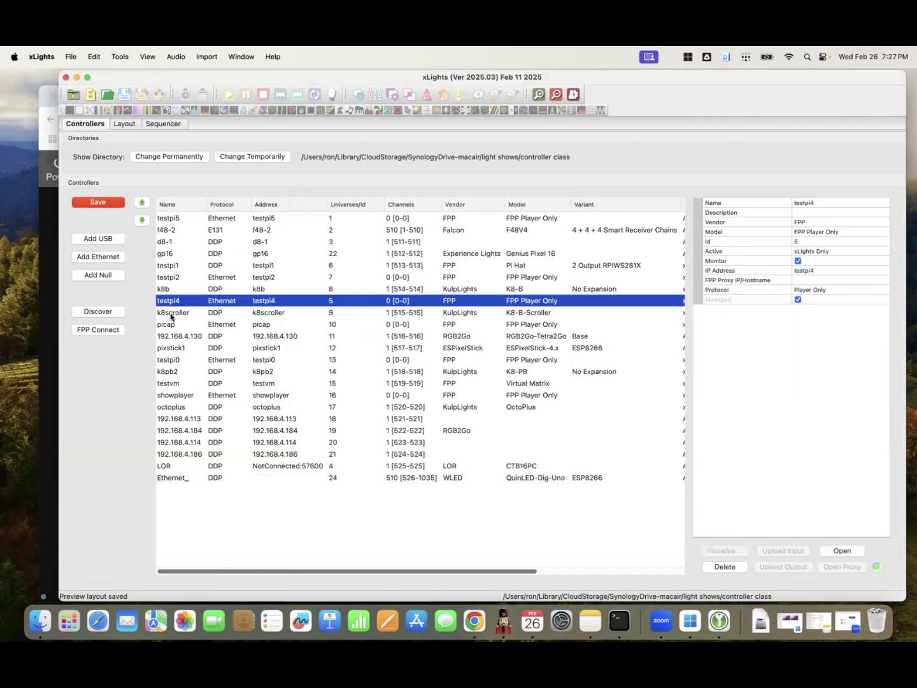
pyautogui.click(174, 347)
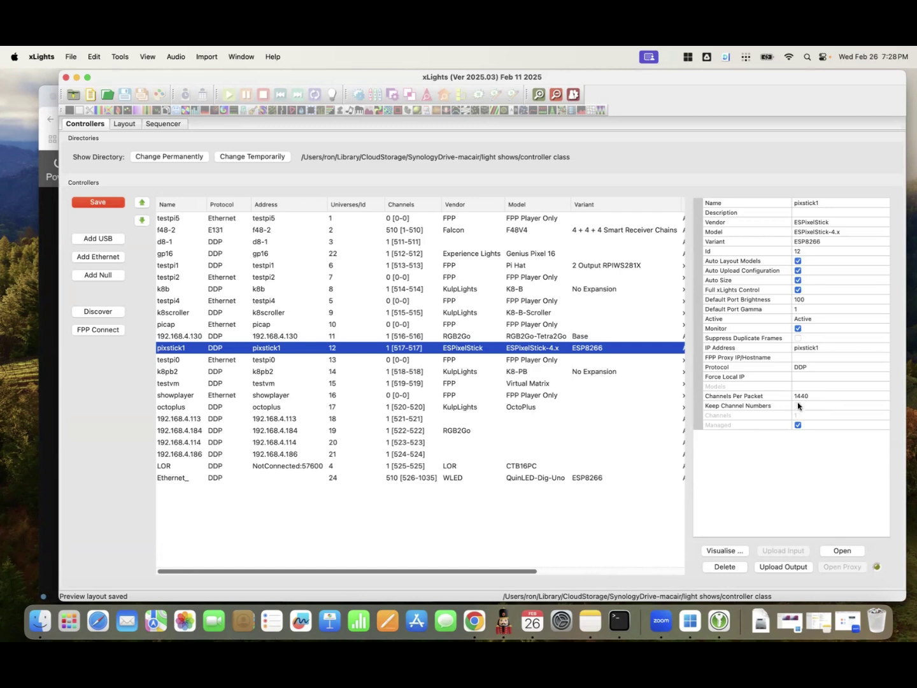
pyautogui.click(801, 409)
pyautogui.click(799, 408)
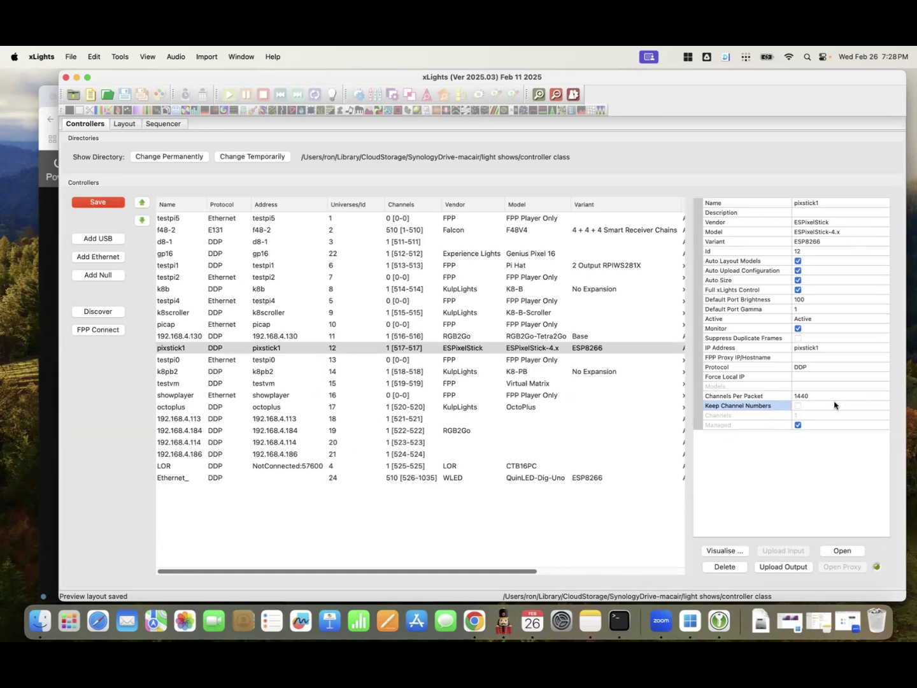
# Switch to Notes, review the remaining topics at the end of the class outline, and close its window.
pyautogui.press('super+Tab')
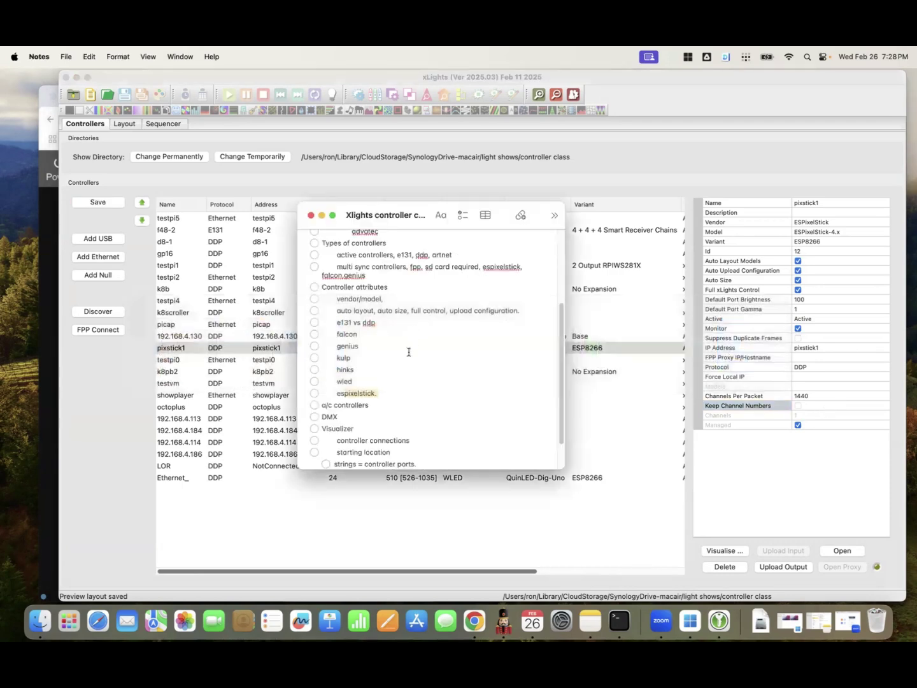
pyautogui.scroll(-4, 409, 351)
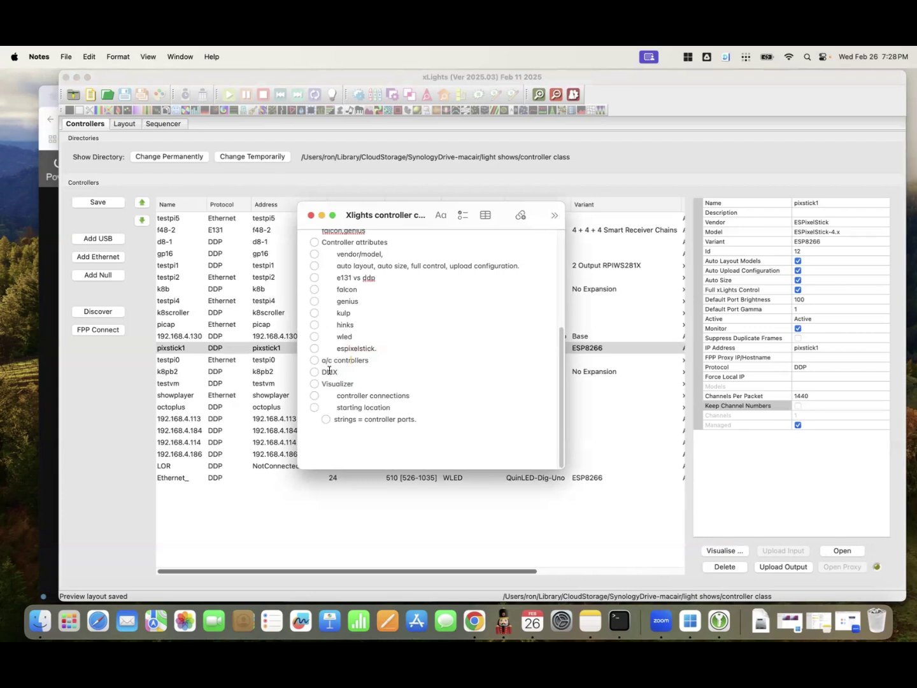
pyautogui.click(311, 215)
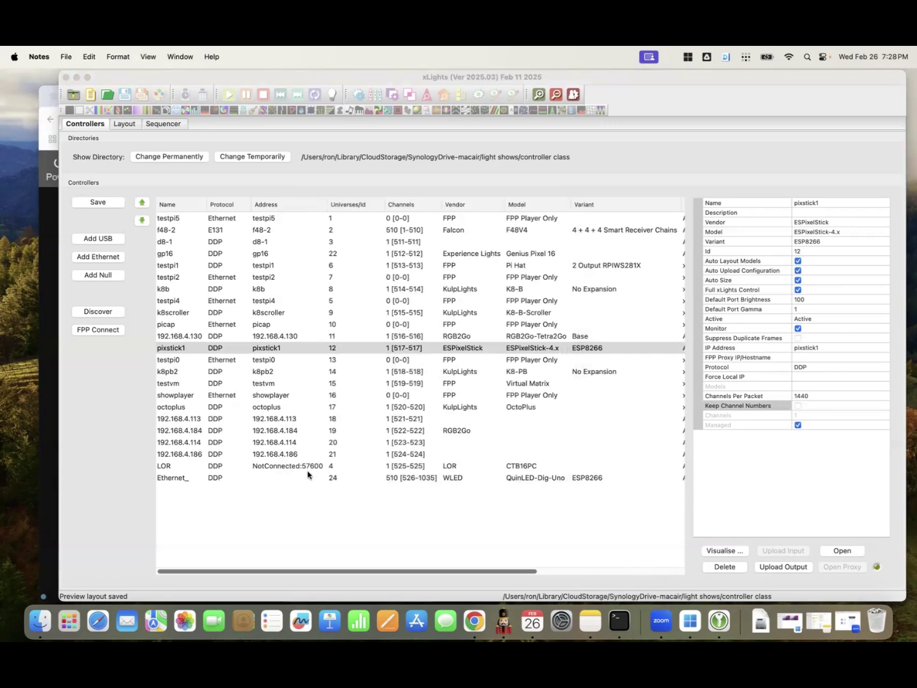
# Return to xLights, show the LOR controller's settings, and examine the f48-2 controller's pixel and serial ports in the visualiser.
pyautogui.click(261, 466)
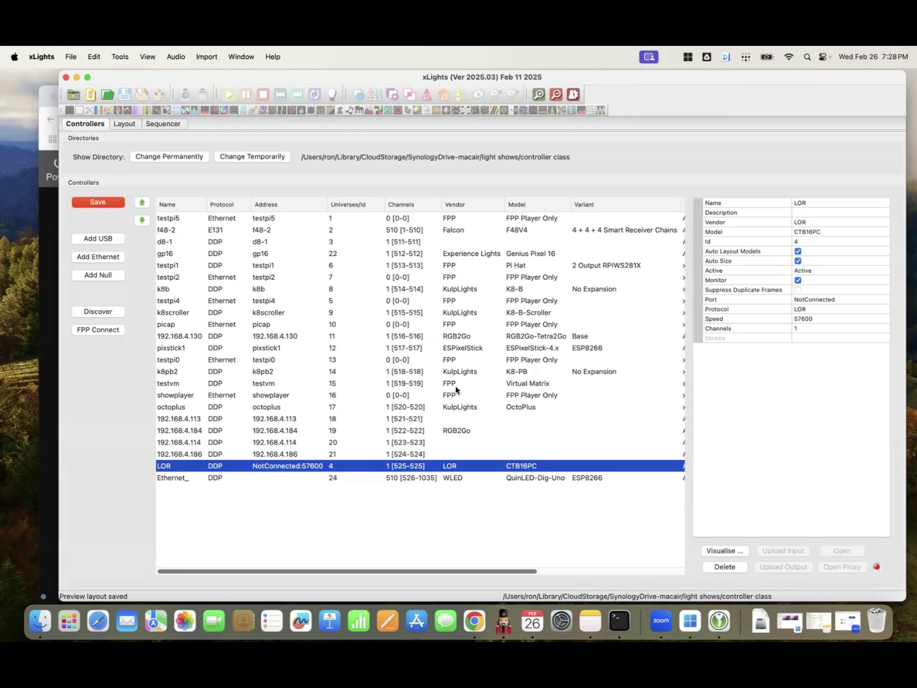
pyautogui.click(261, 231)
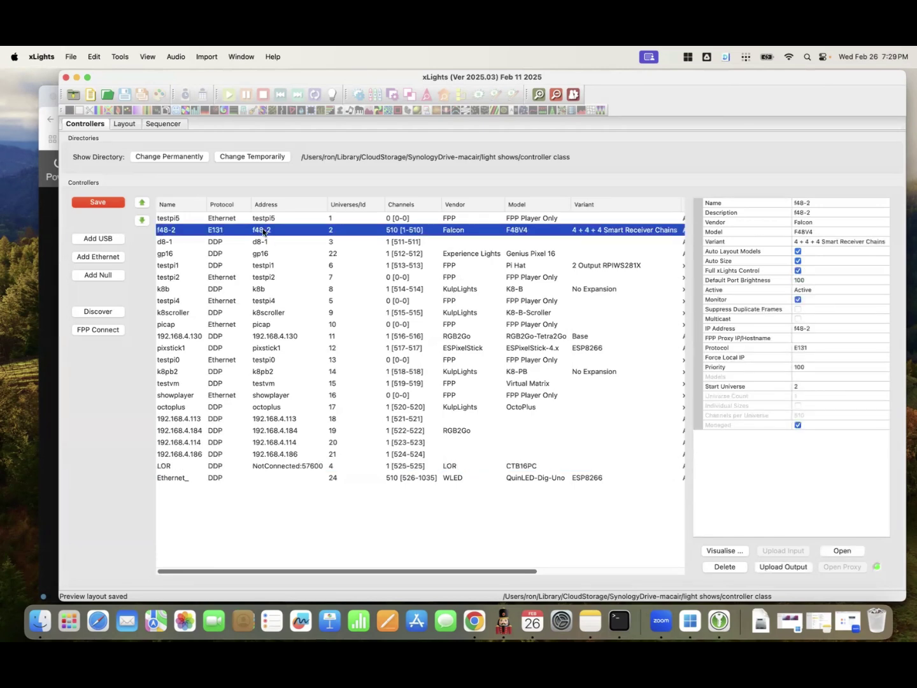
pyautogui.doubleClick(263, 232)
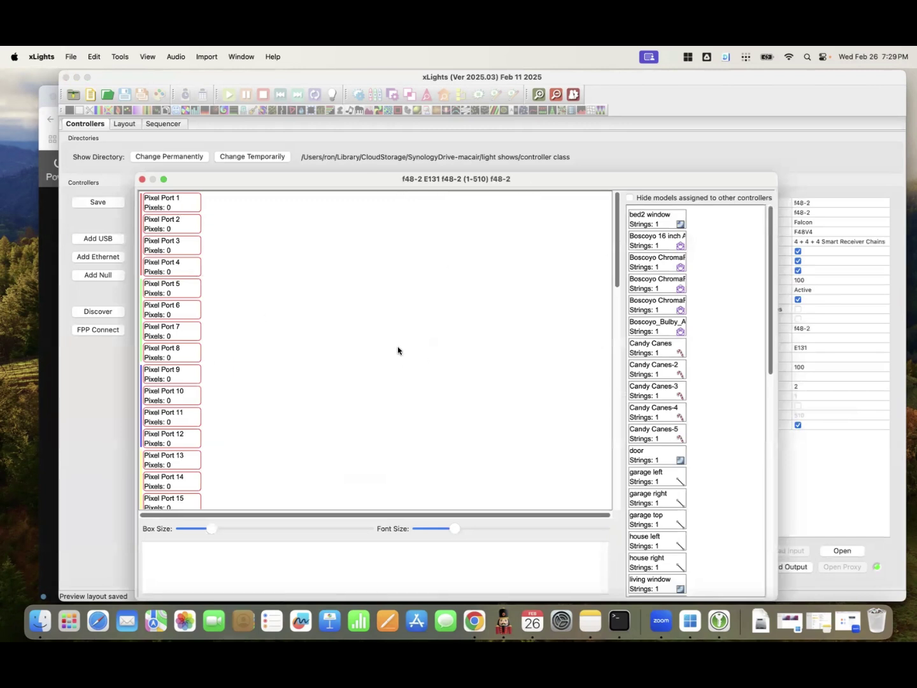
pyautogui.scroll(-10, 380, 359)
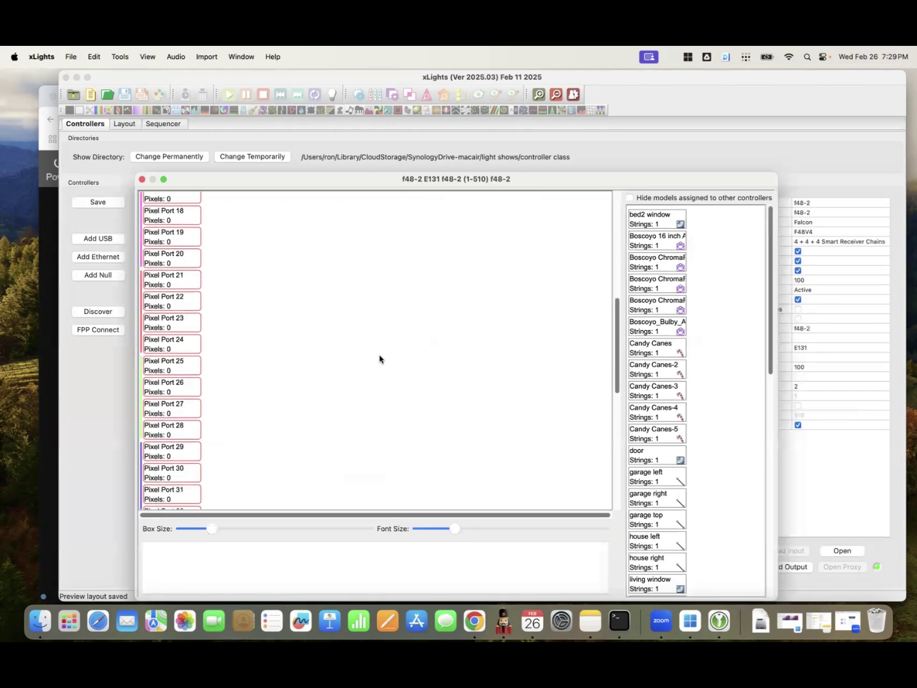
pyautogui.scroll(-5, 379, 358)
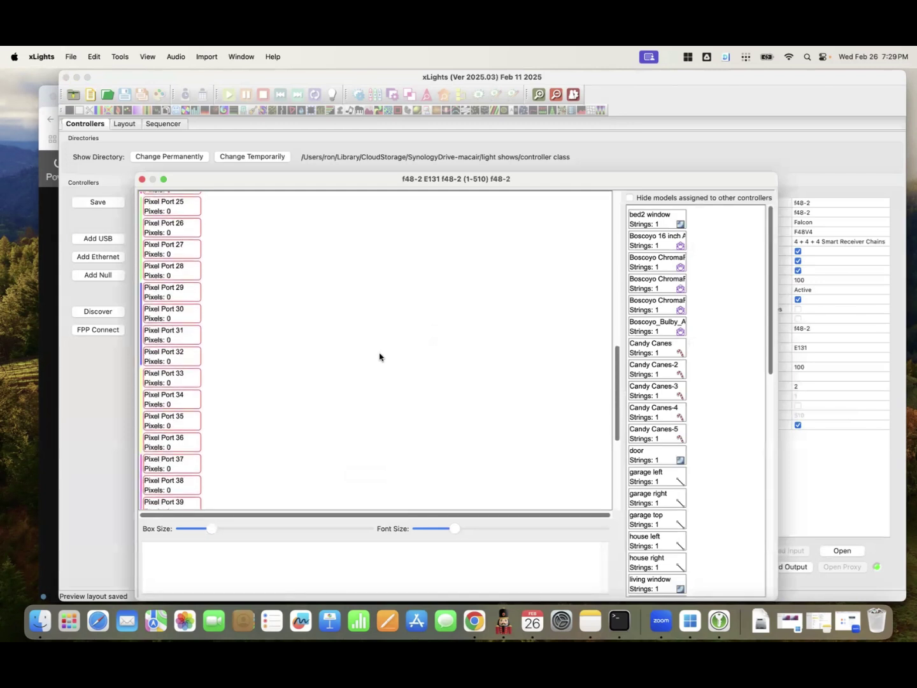
pyautogui.scroll(-7, 380, 356)
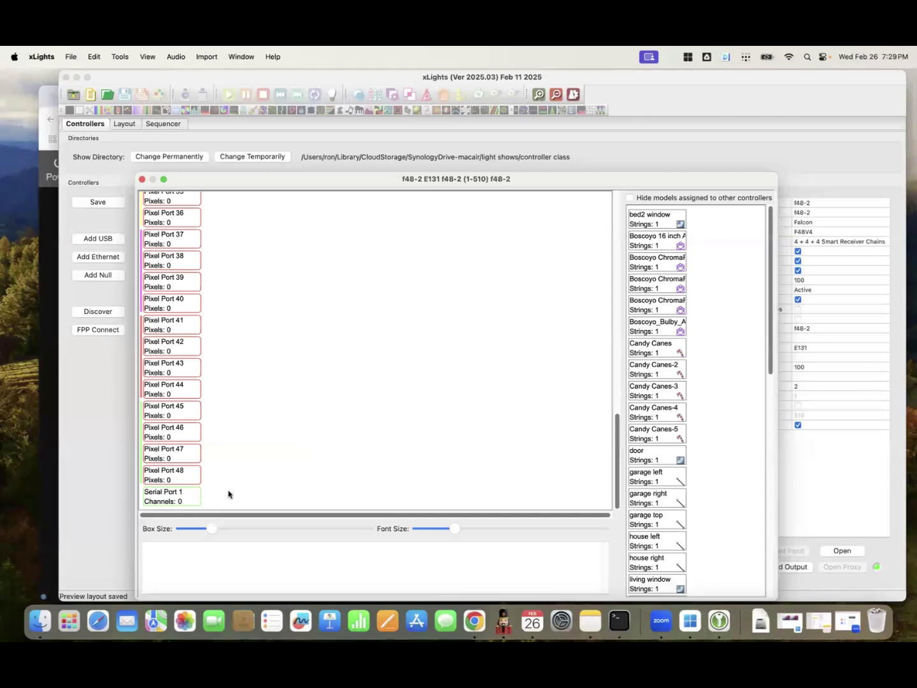
pyautogui.click(142, 179)
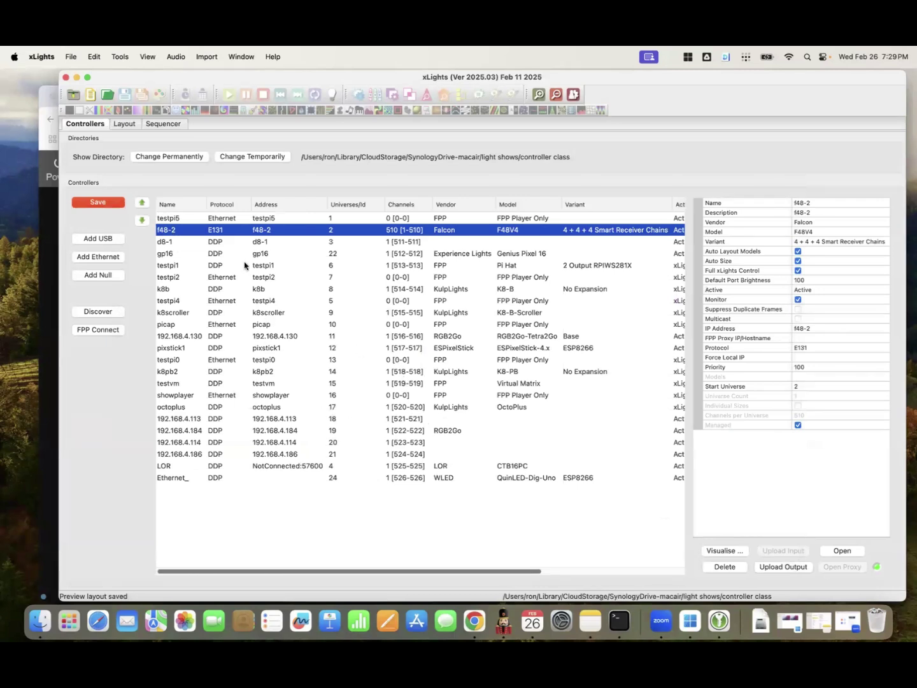
# Examine the gp16 controller's pixel and serial ports in the visualiser, then close it.
pyautogui.click(273, 253)
pyautogui.doubleClick(267, 254)
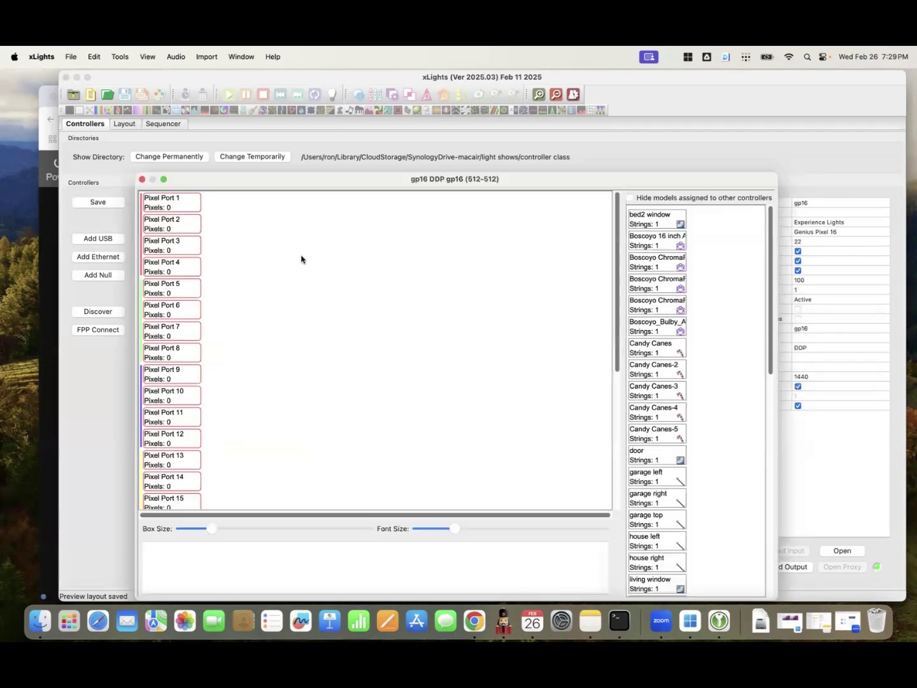
pyautogui.scroll(-6, 389, 307)
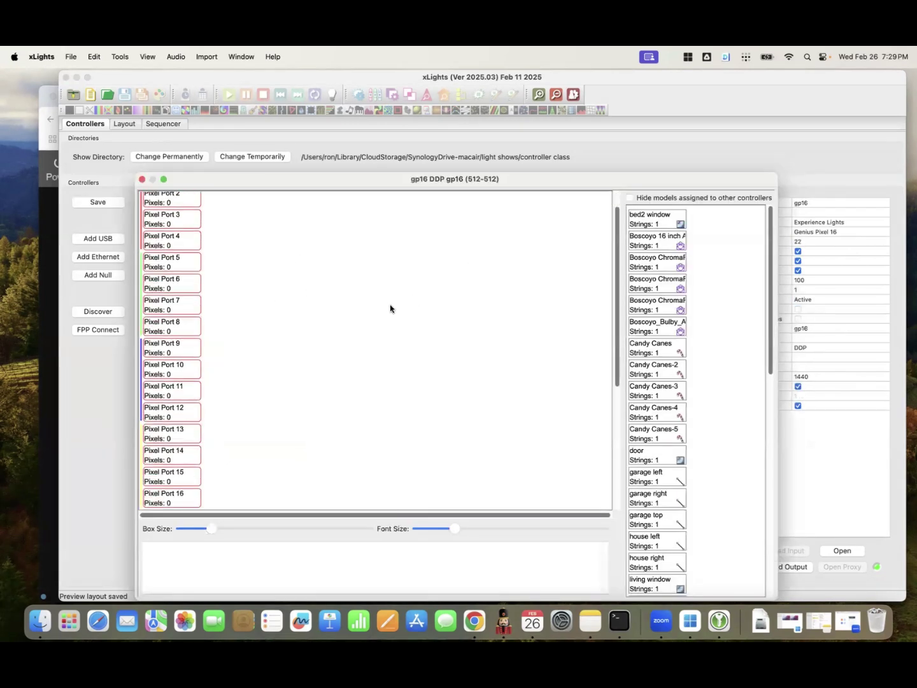
pyautogui.scroll(-3, 387, 307)
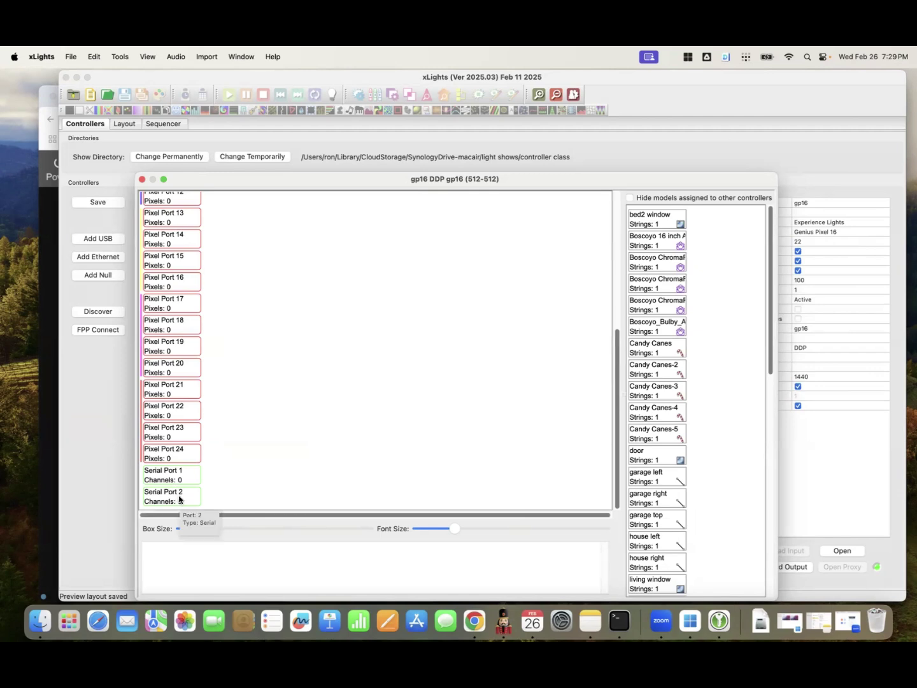
pyautogui.press('Escape')
# Select the LOR controller and save the controller configuration.
pyautogui.click(302, 469)
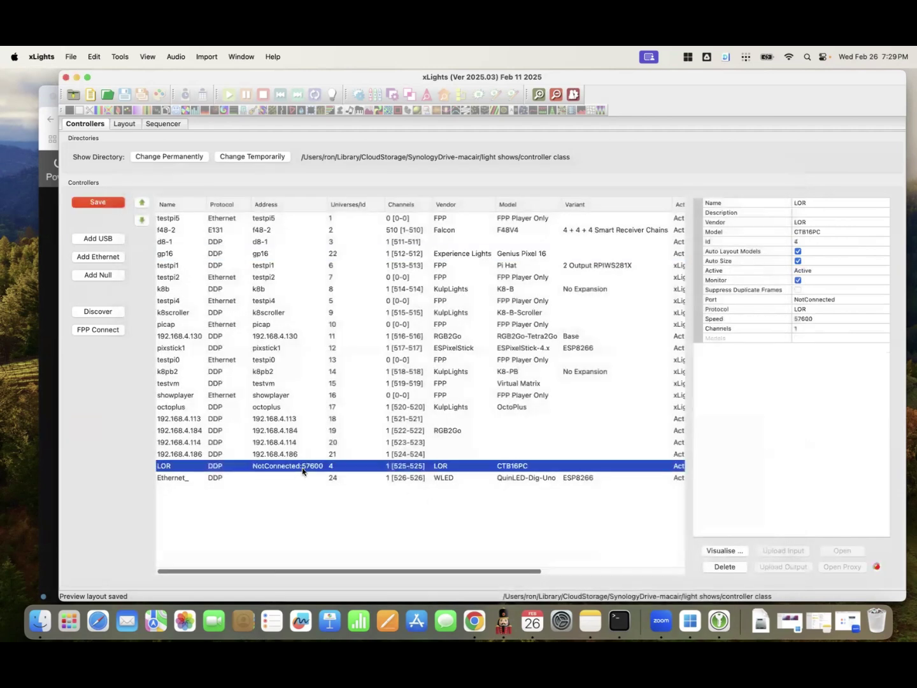
pyautogui.click(107, 203)
# Switch to Notes and open the "Xlights controller class outline" note in its own window.
pyautogui.press('super+Tab')
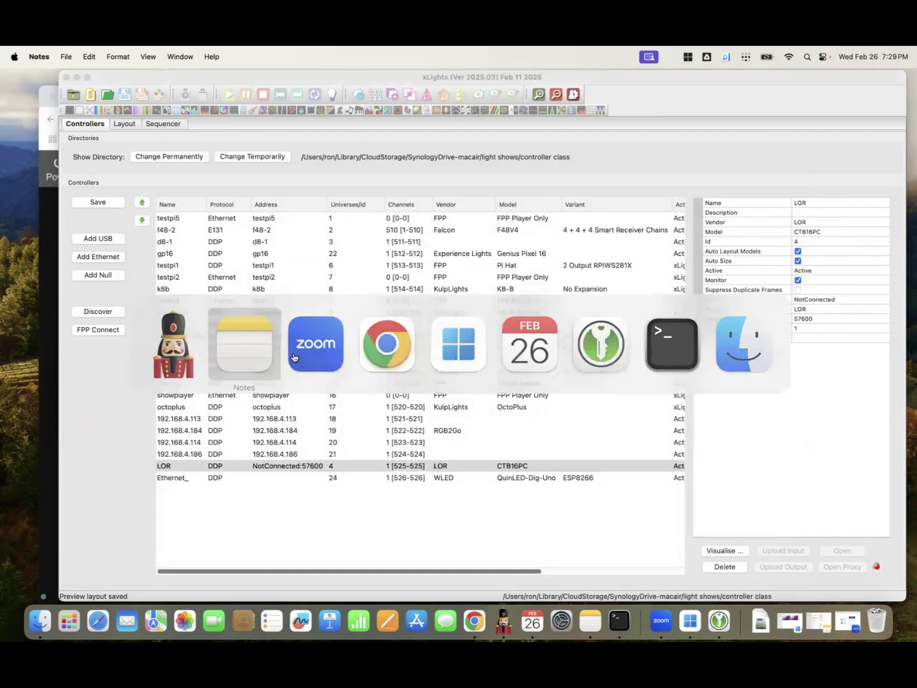
pyautogui.press('super+Tab')
pyautogui.press('super+Tab')
pyautogui.press('Escape')
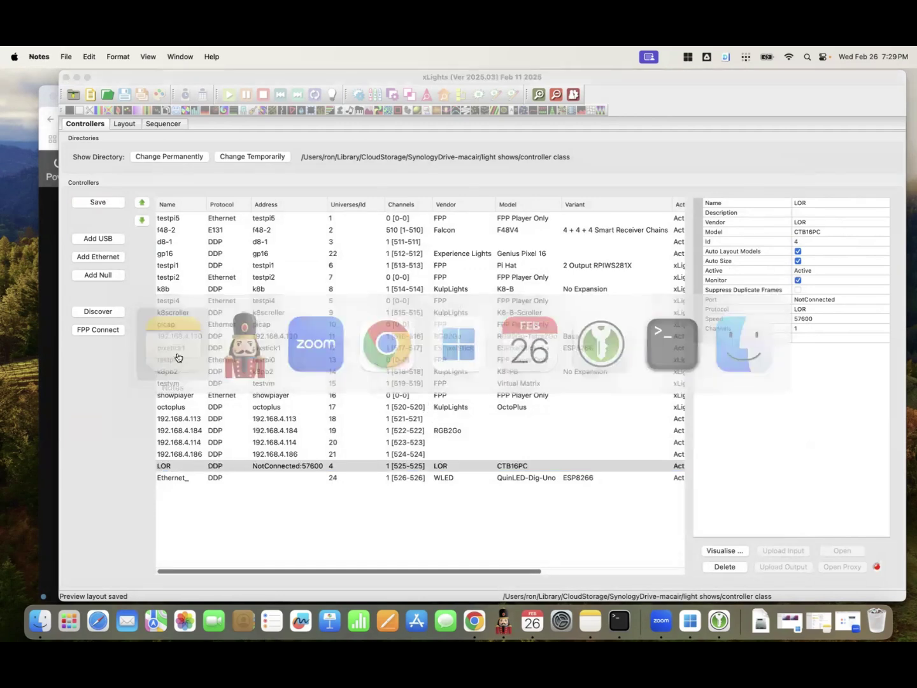
pyautogui.click(590, 621)
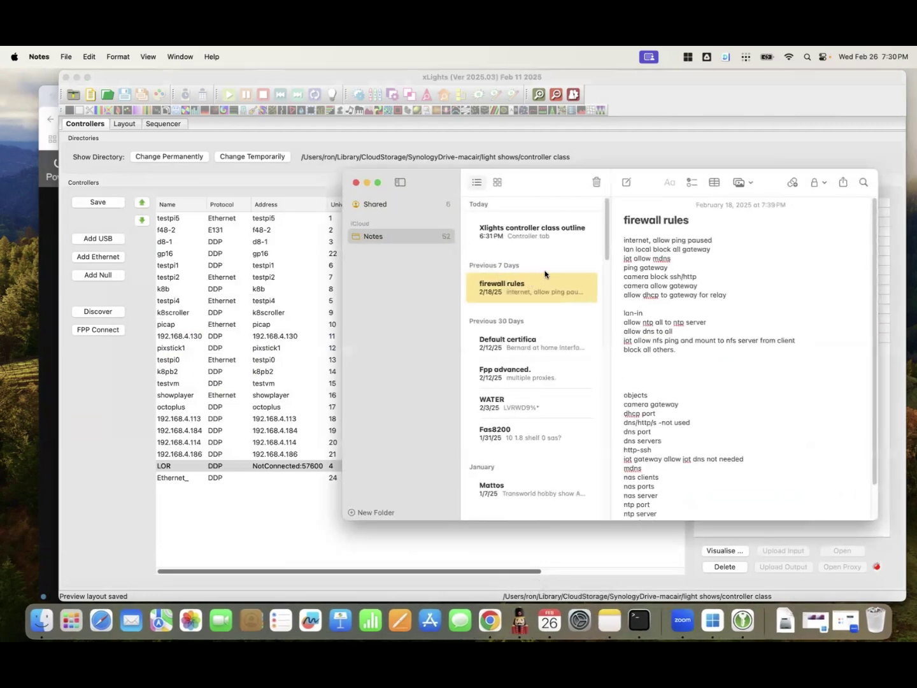
pyautogui.doubleClick(538, 248)
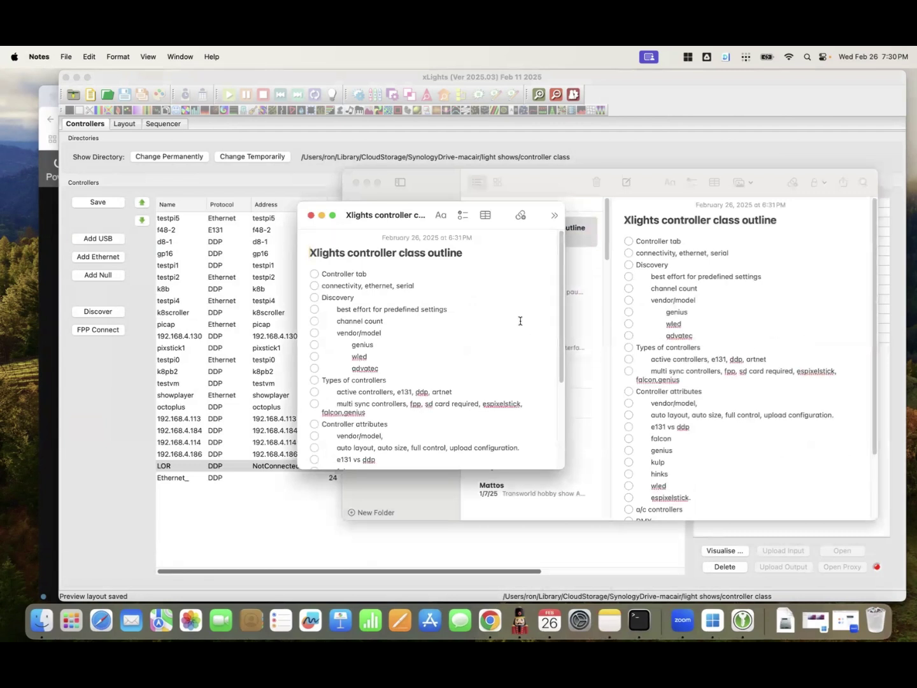
# Read through the Xlights controller class outline to its end, then close the note and minimize the Notes window.
pyautogui.scroll(-2, 393, 407)
pyautogui.scroll(-10, 391, 406)
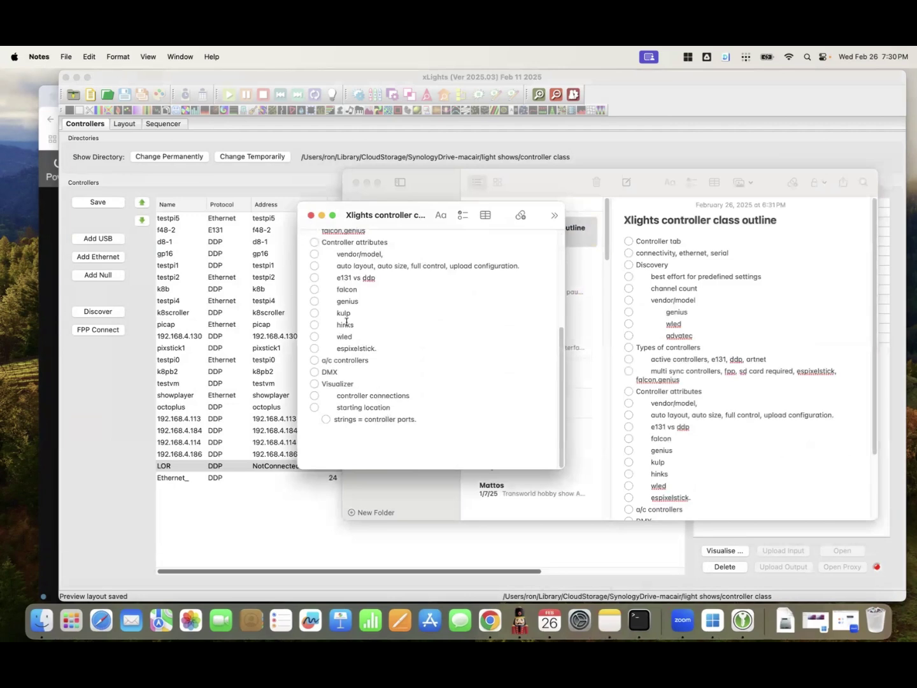
pyautogui.click(311, 217)
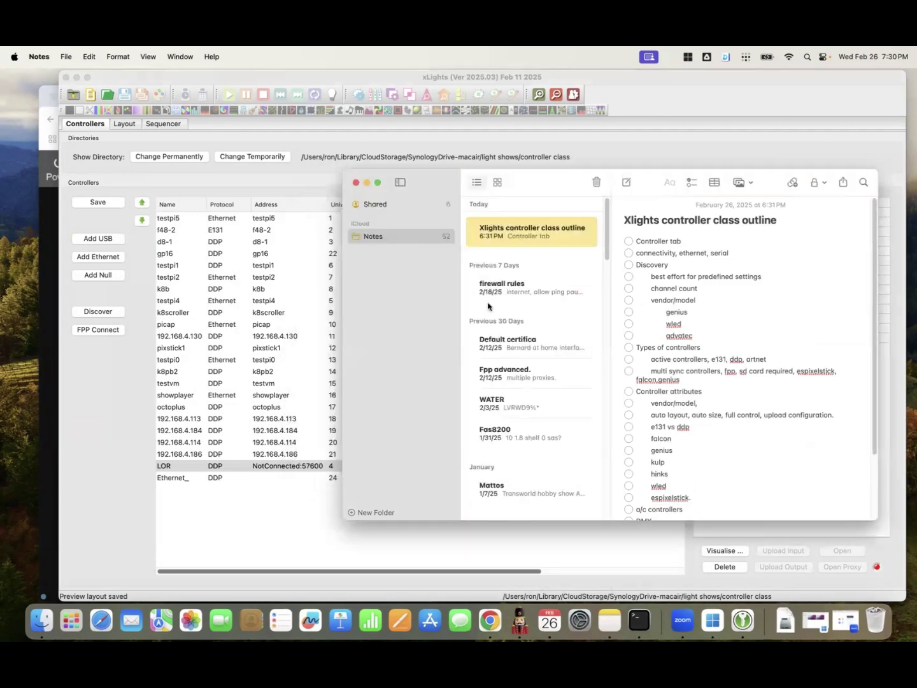
pyautogui.click(367, 183)
# Show the house layout, look through its model list with start channels, and select the Boscoyo_Bulby_Arch model.
pyautogui.click(129, 122)
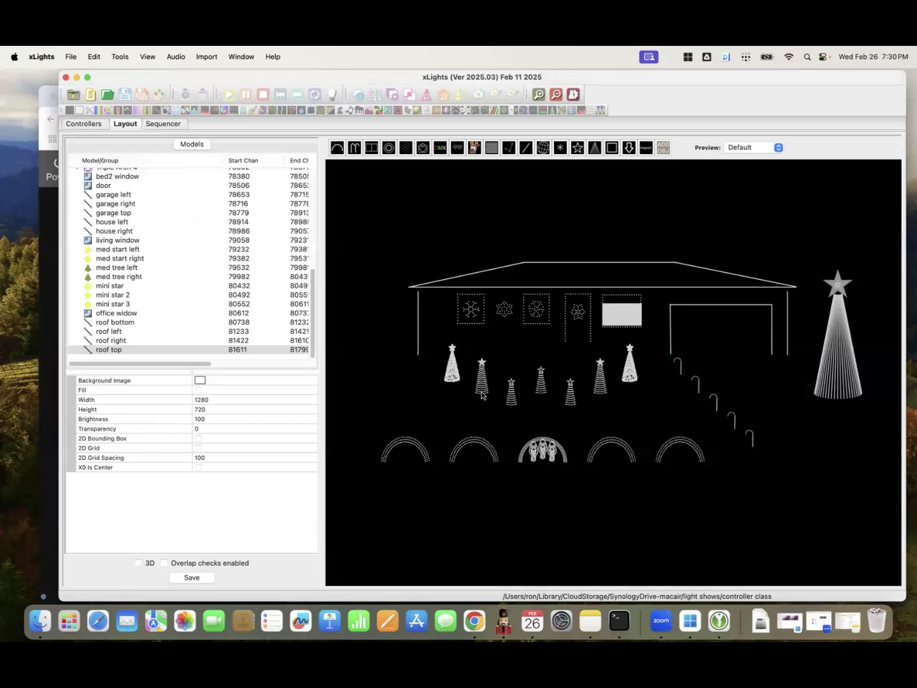
pyautogui.scroll(10, 224, 271)
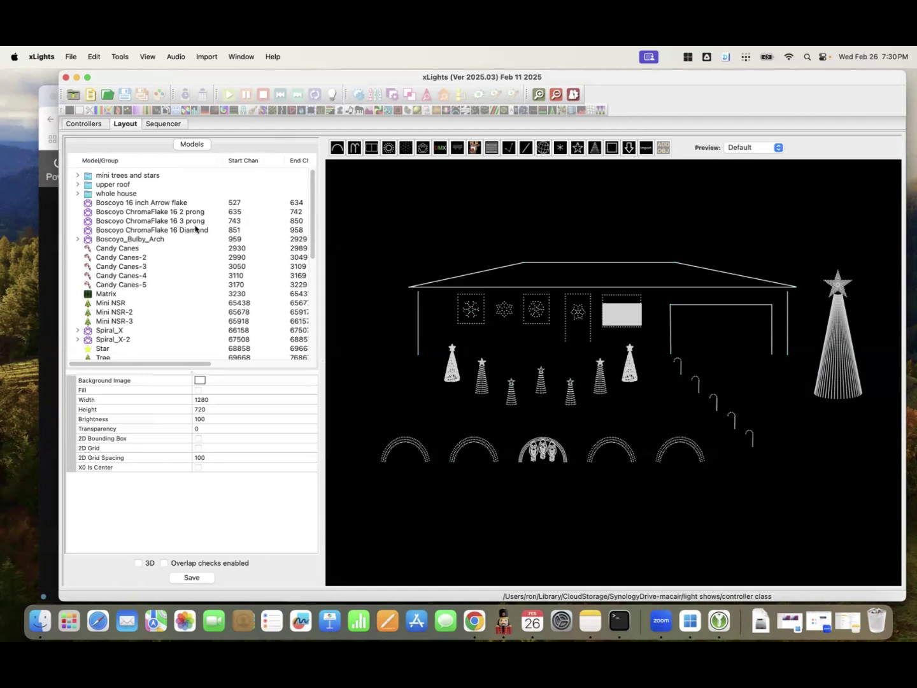
pyautogui.moveTo(233, 202); pyautogui.dragTo(243, 326)
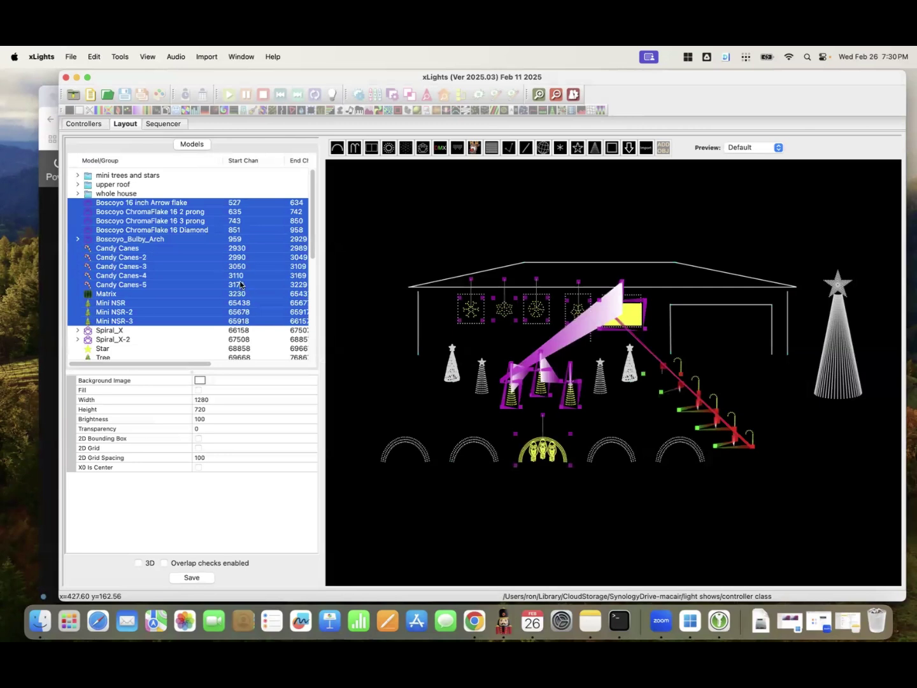
pyautogui.moveTo(144, 224); pyautogui.dragTo(147, 231)
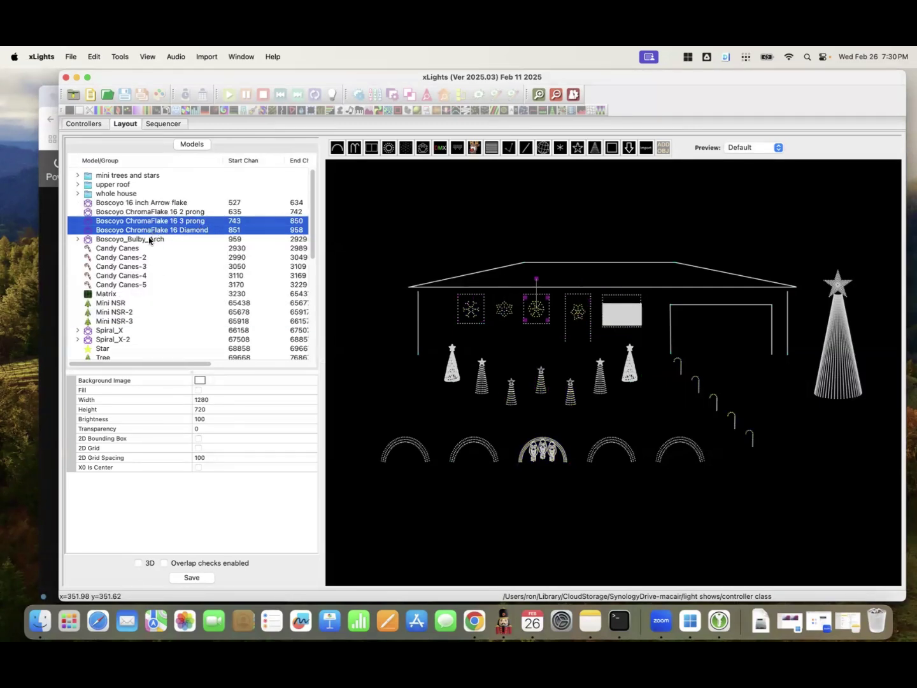
pyautogui.click(148, 240)
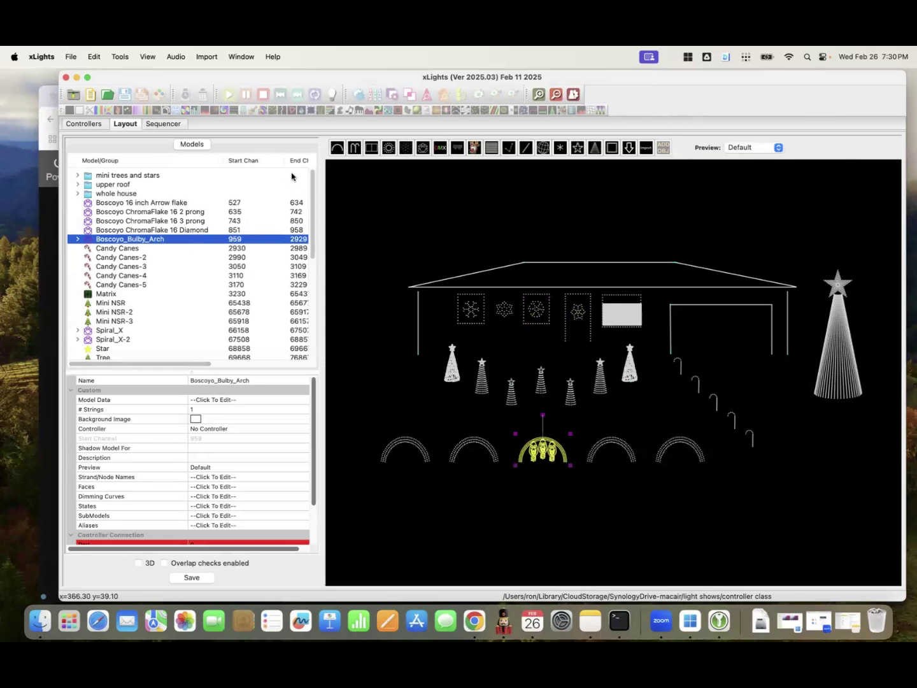
pyautogui.scroll(-10, 319, 294)
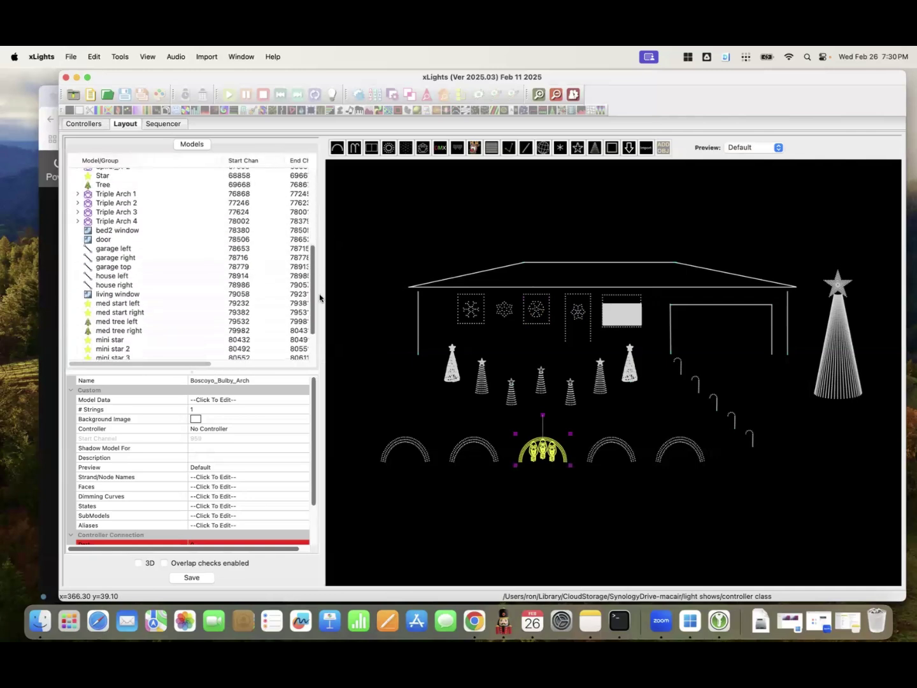
pyautogui.scroll(10, 316, 211)
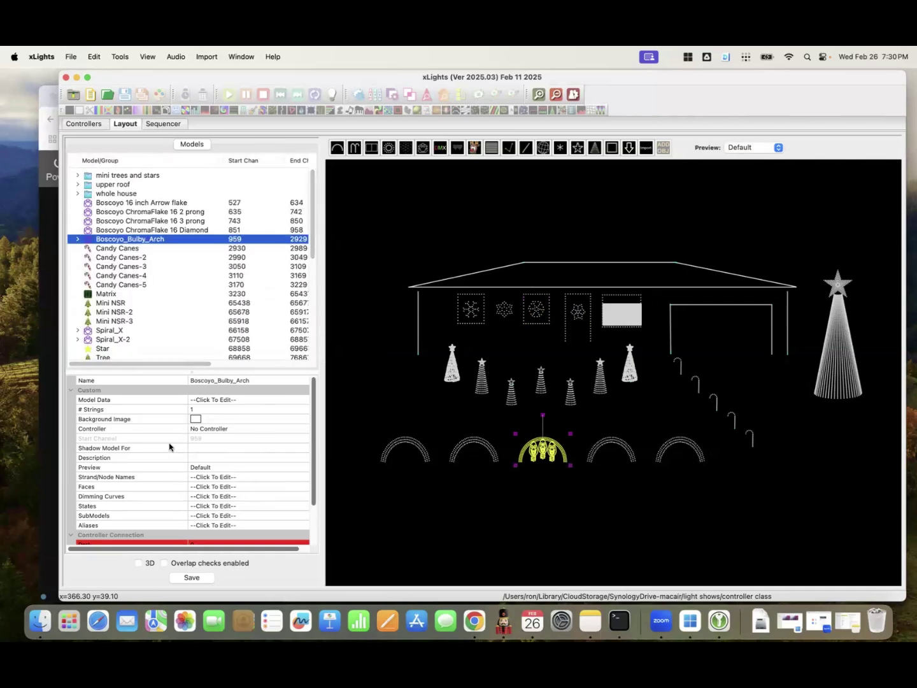
# Inspect the available controllers for Boscoyo_Bulby_Arch and its controller connection port and protocol, leaving the assignment at No Controller.
pyautogui.click(146, 432)
pyautogui.click(208, 431)
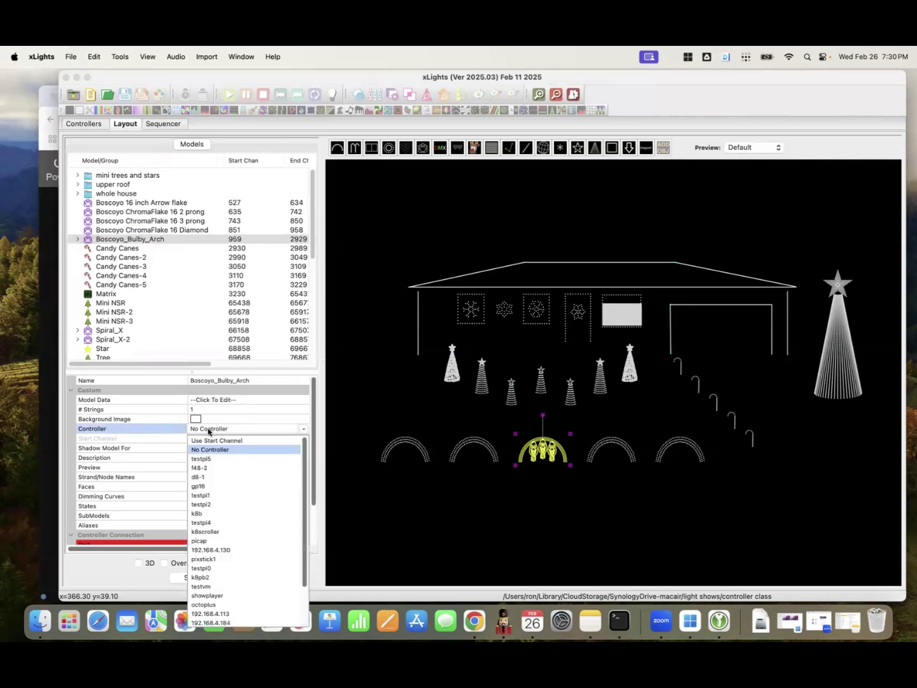
pyautogui.click(208, 432)
pyautogui.scroll(-2, 166, 509)
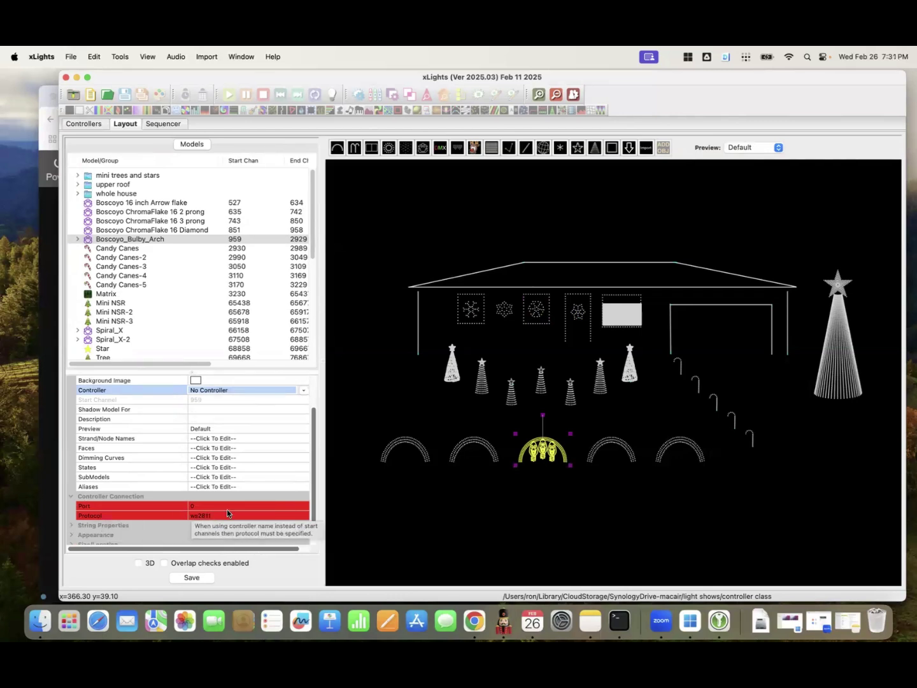
pyautogui.scroll(2, 180, 513)
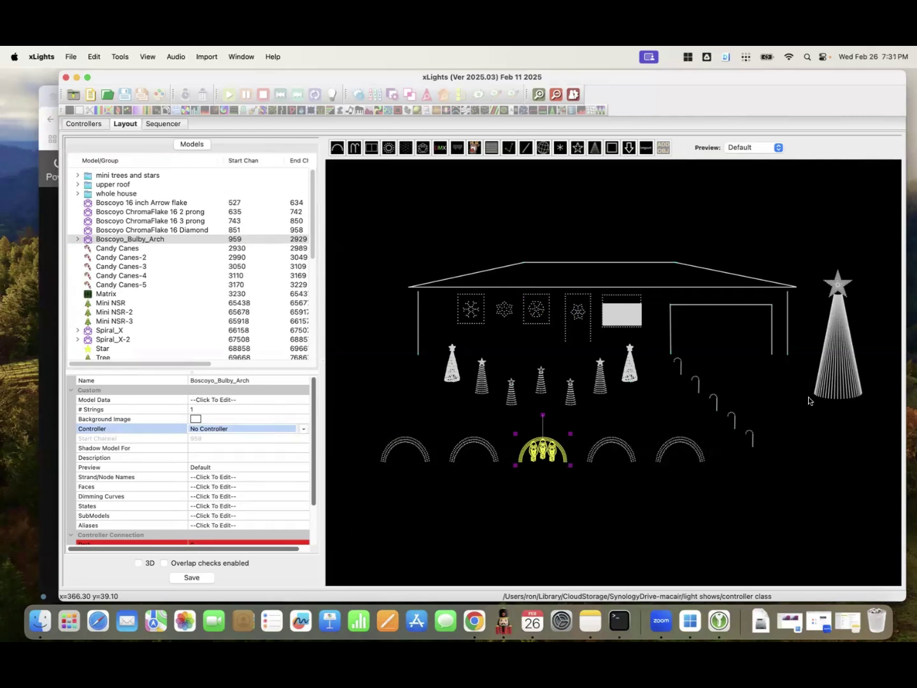
# Select the large Tree model in the layout and review its string settings and controller connection properties.
pyautogui.click(860, 360)
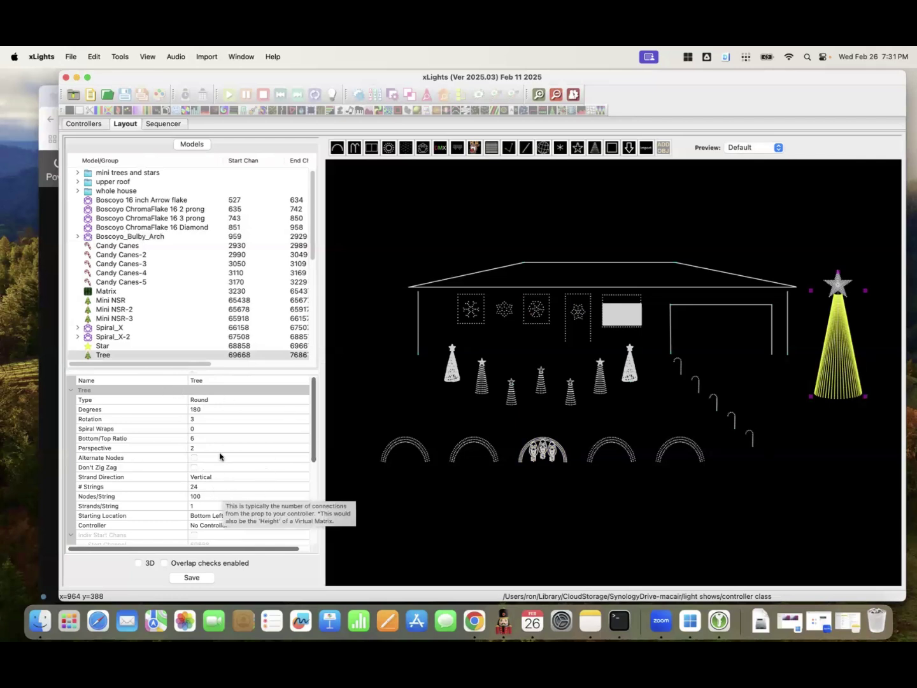
pyautogui.scroll(-3, 223, 464)
pyautogui.scroll(-5, 207, 503)
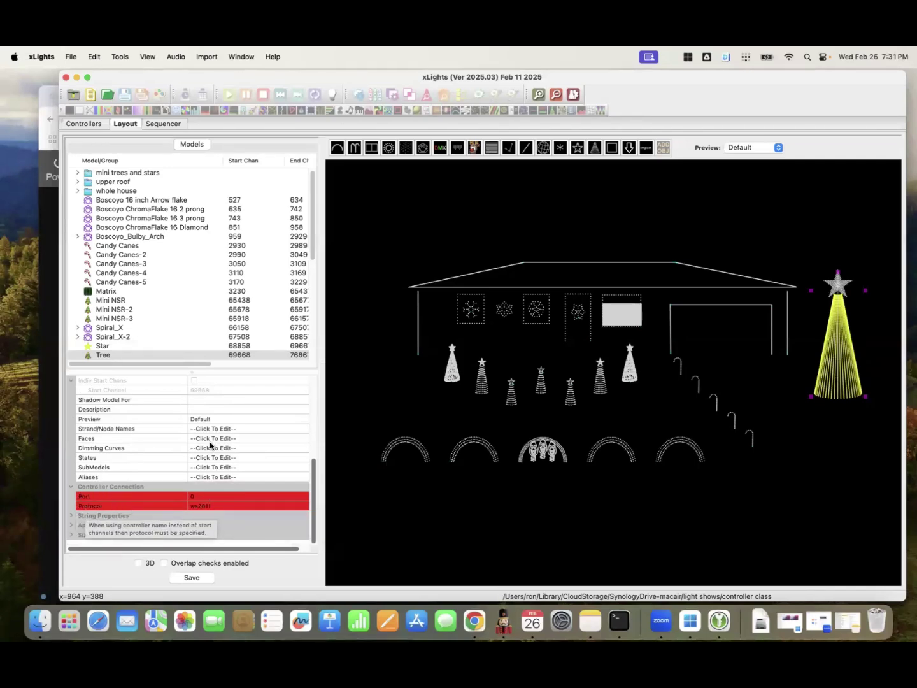
# Return to the controller list, visualise the Falcon f48-2 controller, review its pixel ports and the assignable models, and close the view.
pyautogui.click(85, 125)
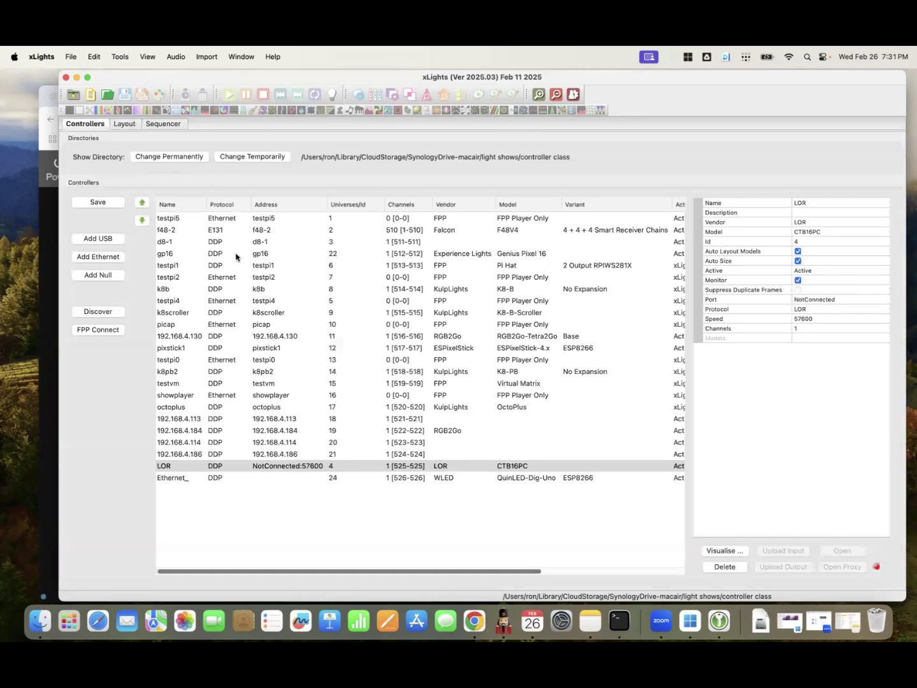
pyautogui.doubleClick(219, 233)
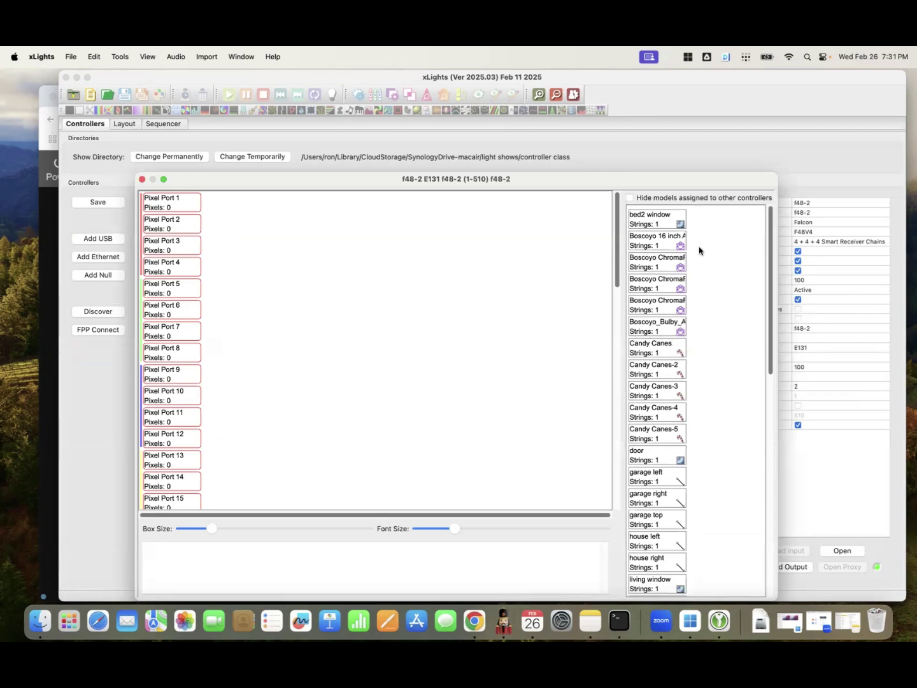
pyautogui.click(141, 180)
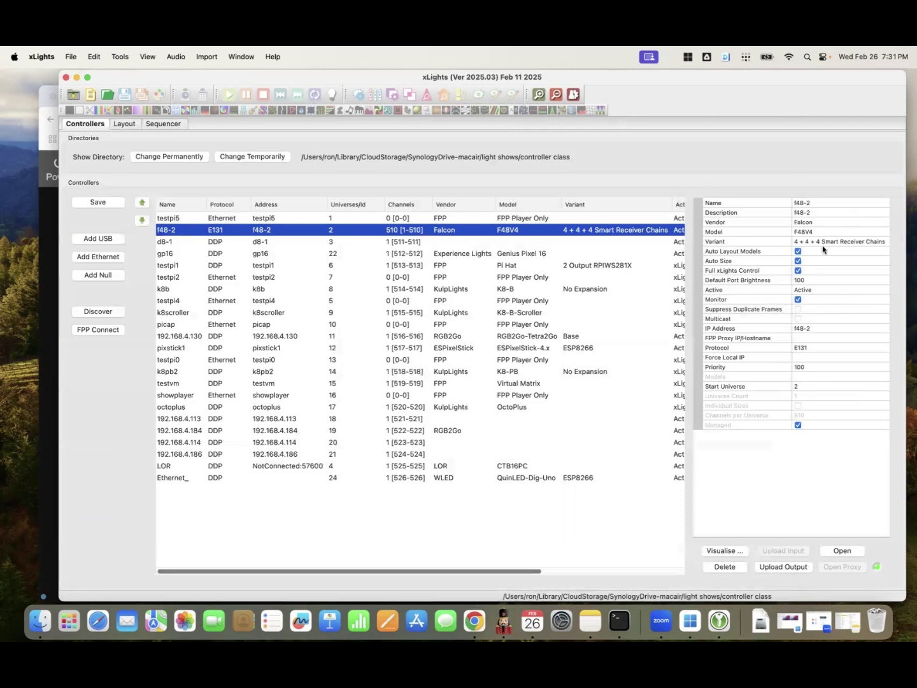
pyautogui.click(726, 550)
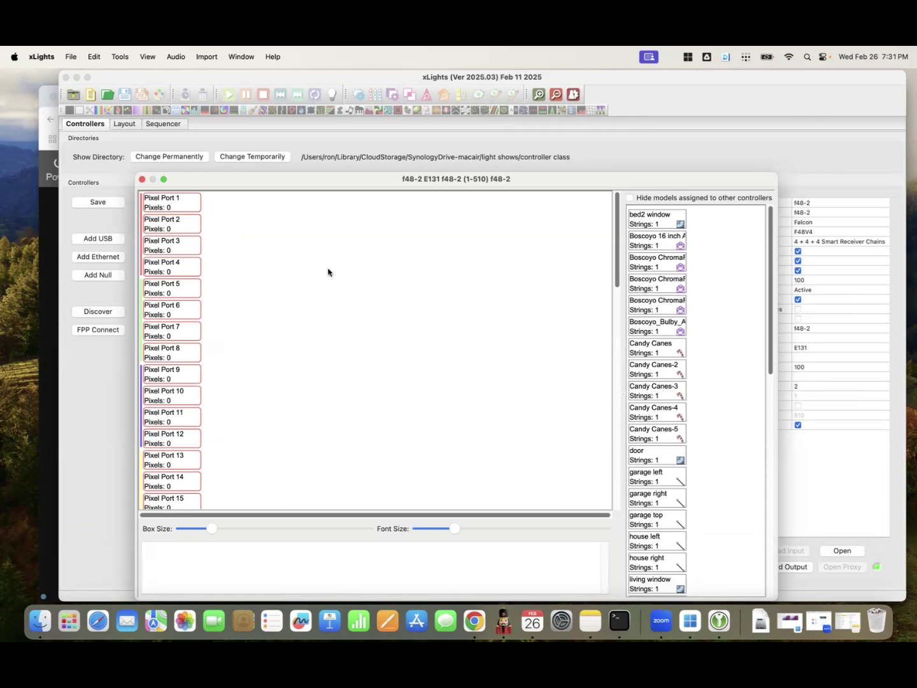
pyautogui.scroll(-2, 699, 389)
pyautogui.scroll(-10, 699, 390)
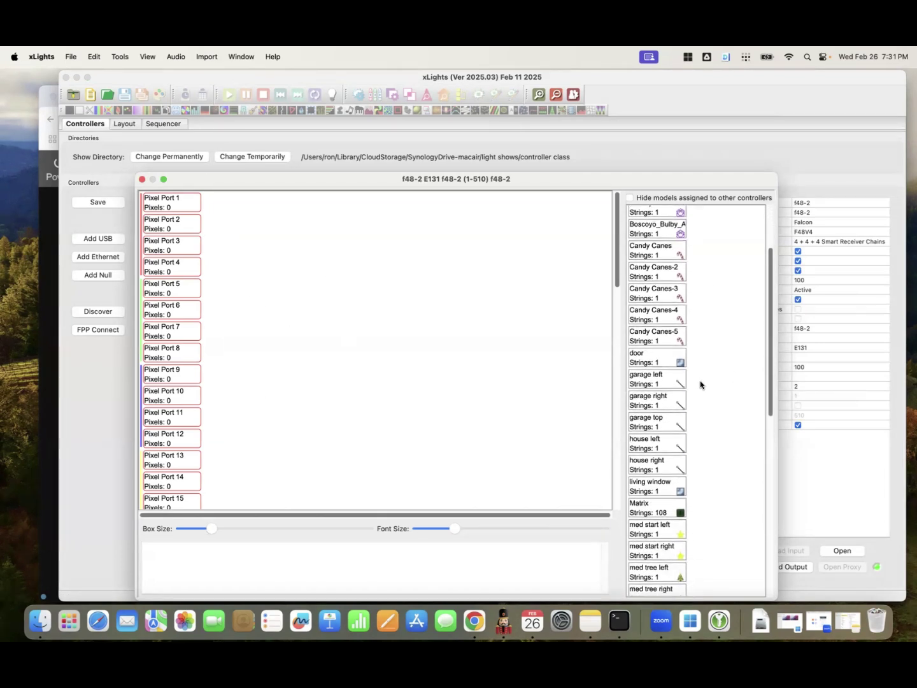
pyautogui.scroll(10, 701, 382)
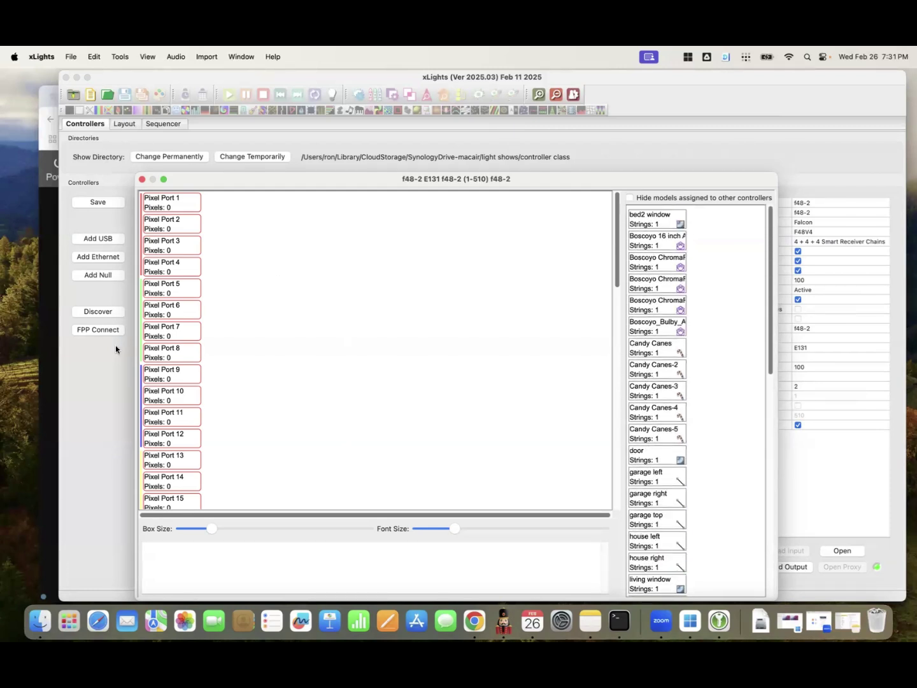
pyautogui.scroll(-3, 234, 361)
pyautogui.scroll(-6, 234, 362)
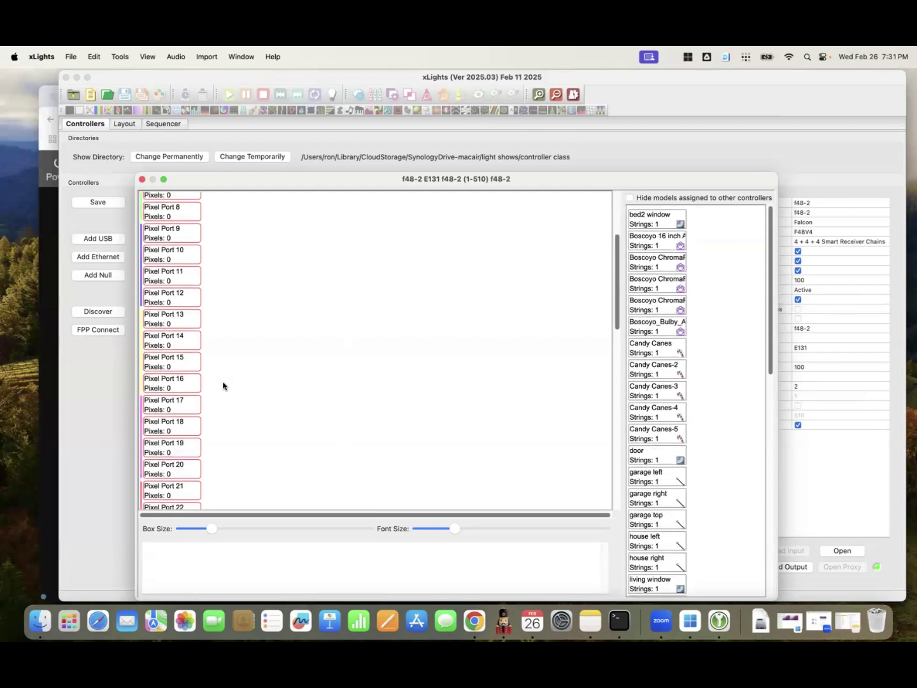
pyautogui.scroll(-3, 223, 384)
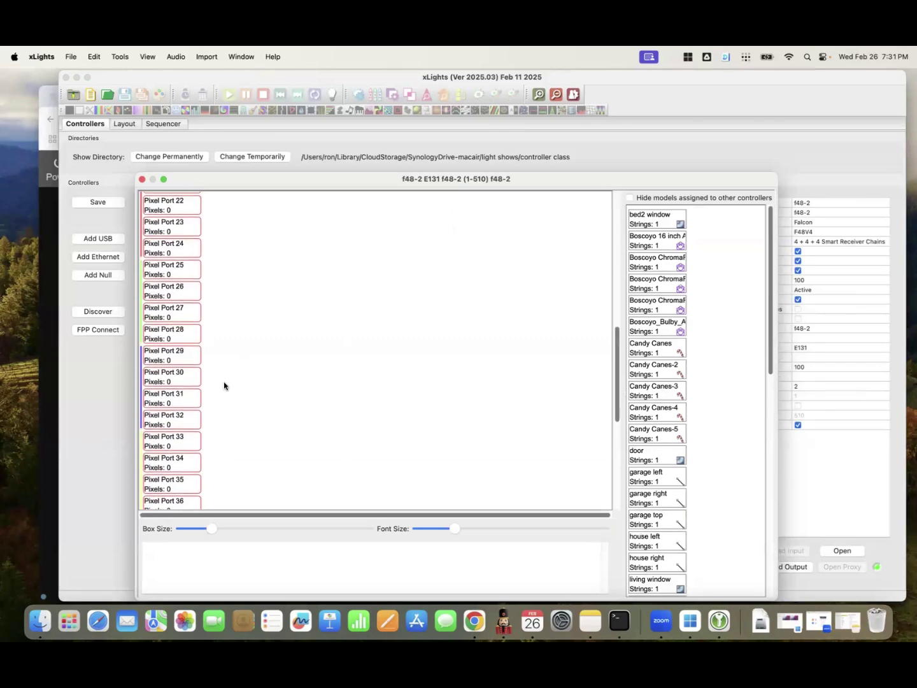
pyautogui.click(142, 180)
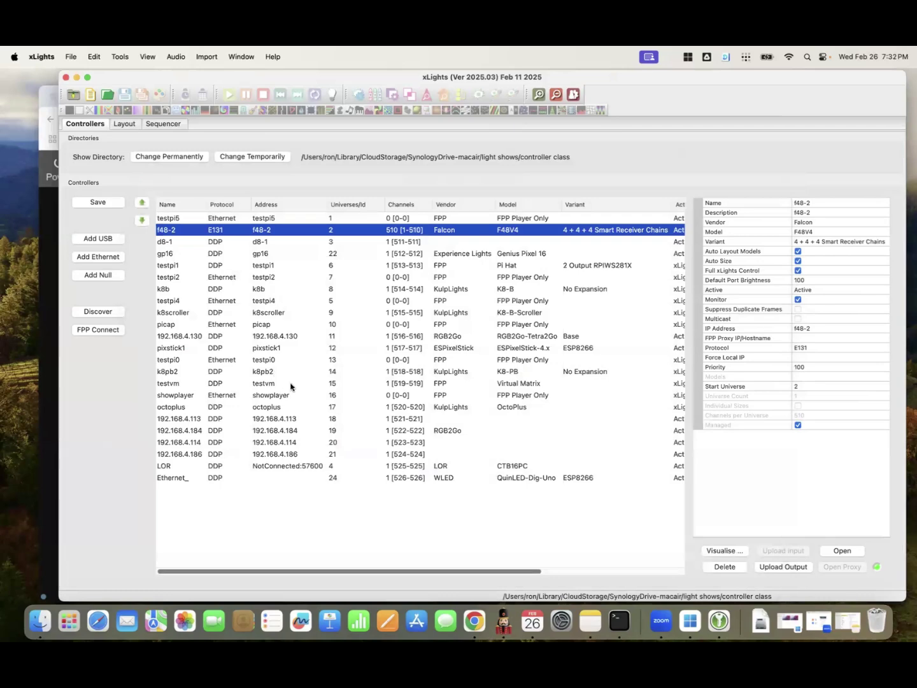
# Visualise the RGB2Go-Tetra2Go controller to view its pixel ports, then close the view.
pyautogui.click(444, 335)
pyautogui.doubleClick(443, 336)
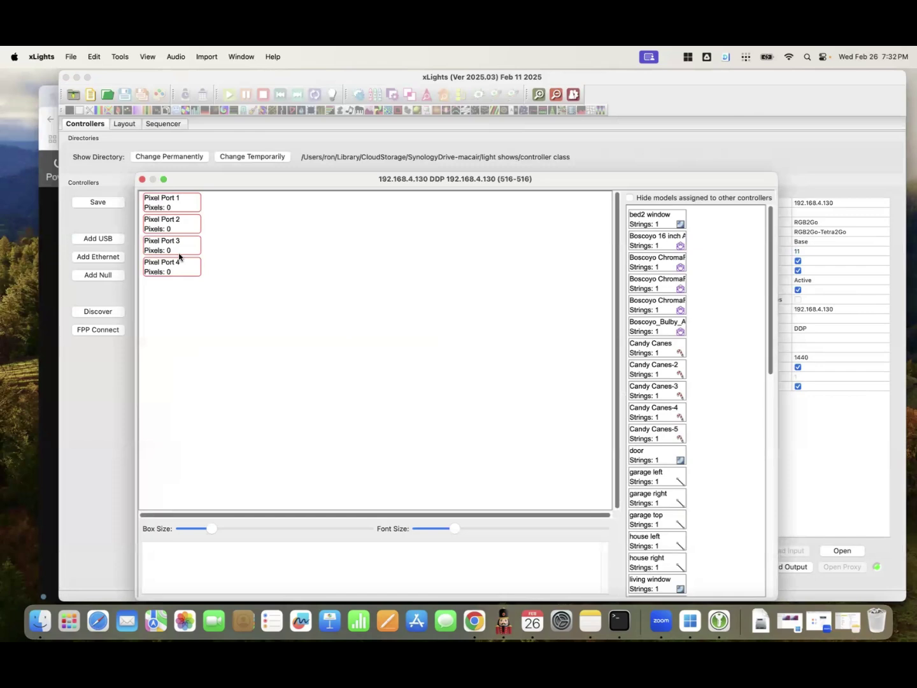
pyautogui.click(142, 180)
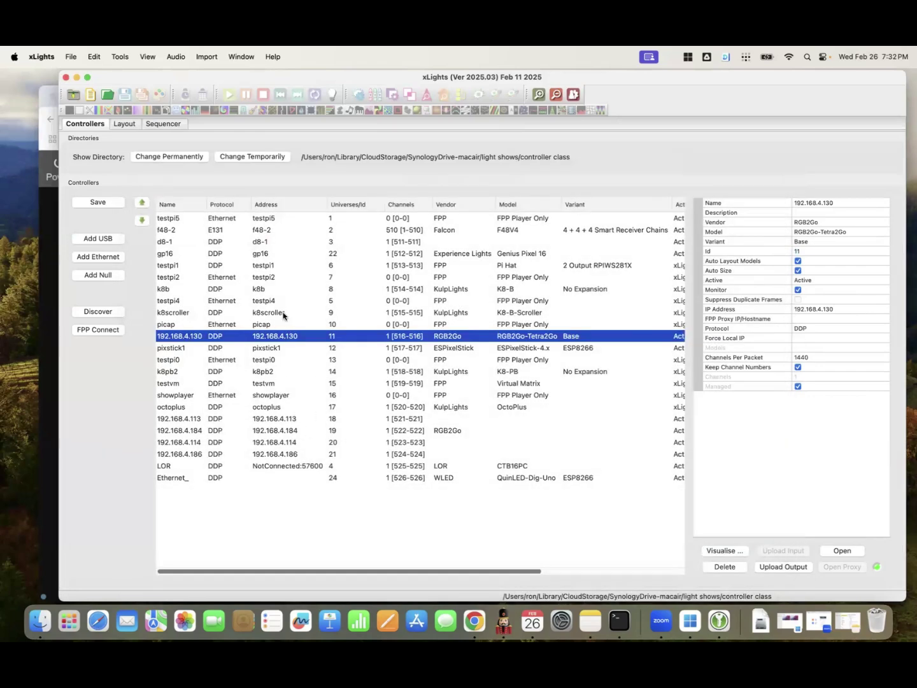
# Visualise the k8scroller controller, examine its pixel, serial and LED panel ports, and close the view.
pyautogui.click(280, 313)
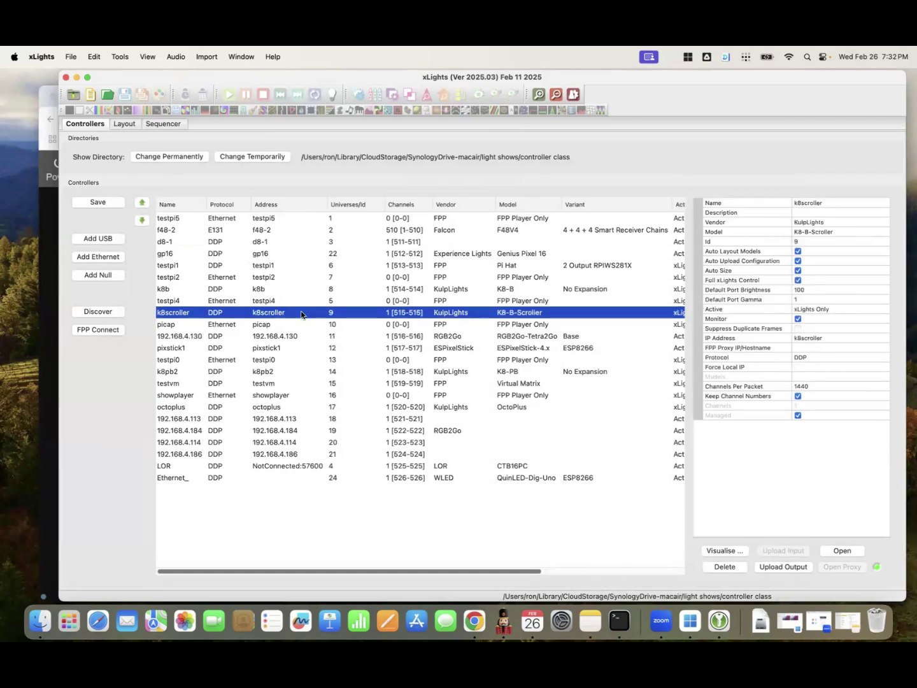
pyautogui.doubleClick(278, 312)
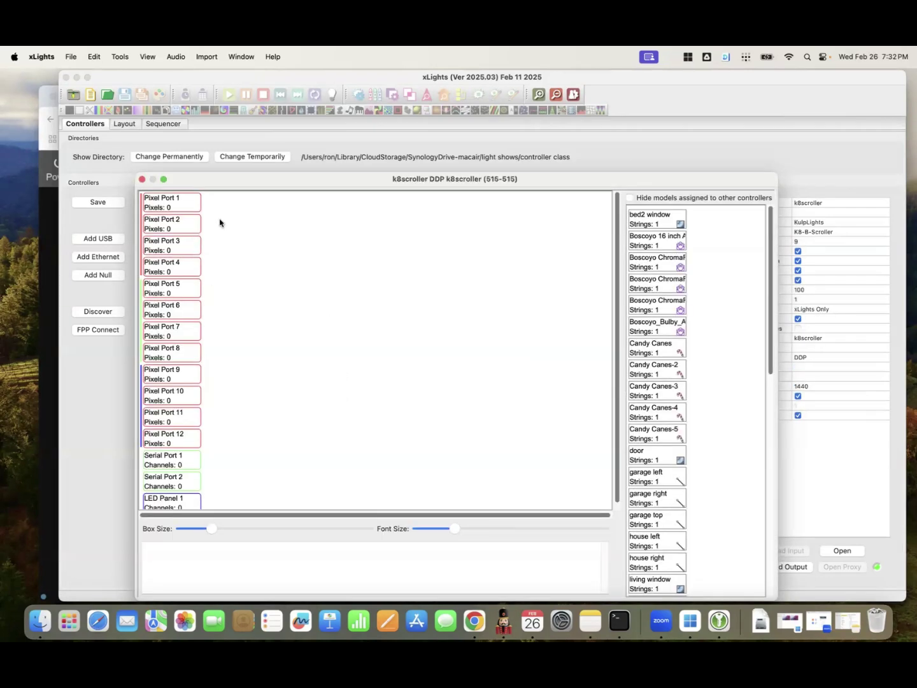
pyautogui.scroll(-2, 208, 368)
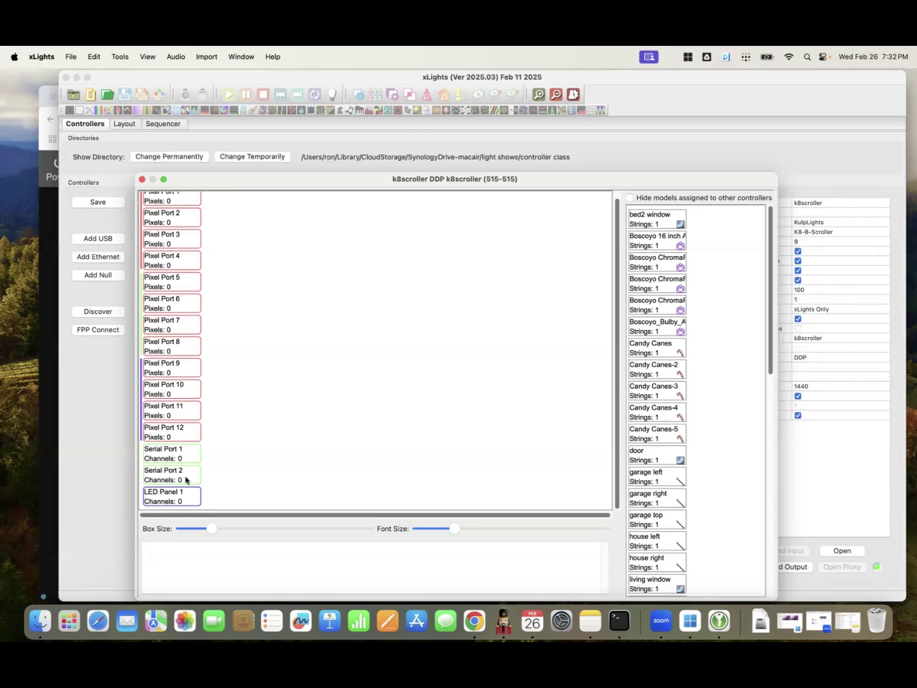
pyautogui.click(142, 180)
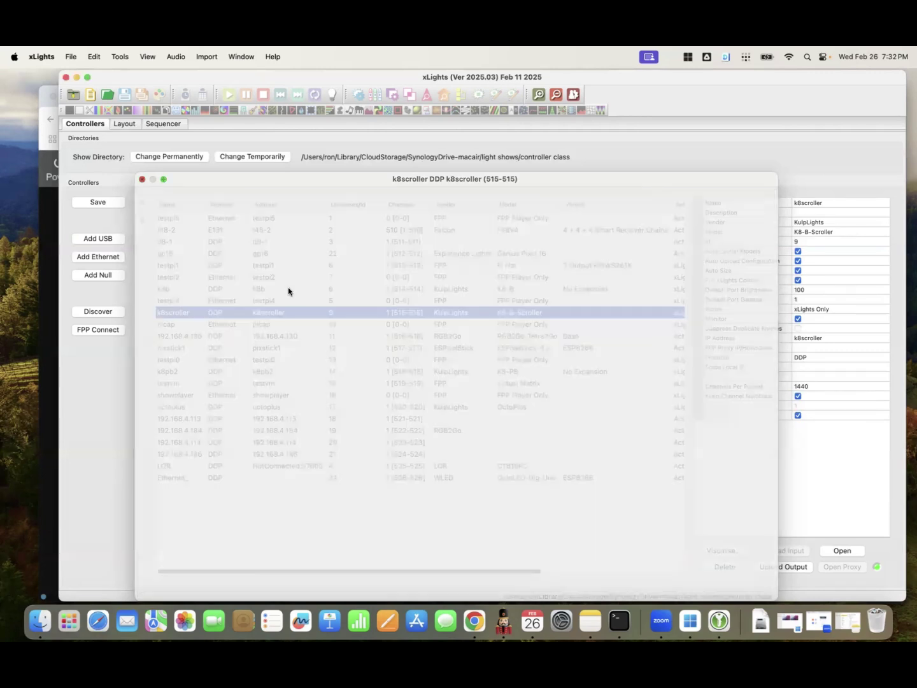
# Check the picap controller's properties and try to visualise the d8-1 controller, dismissing the dialogs.
pyautogui.click(280, 325)
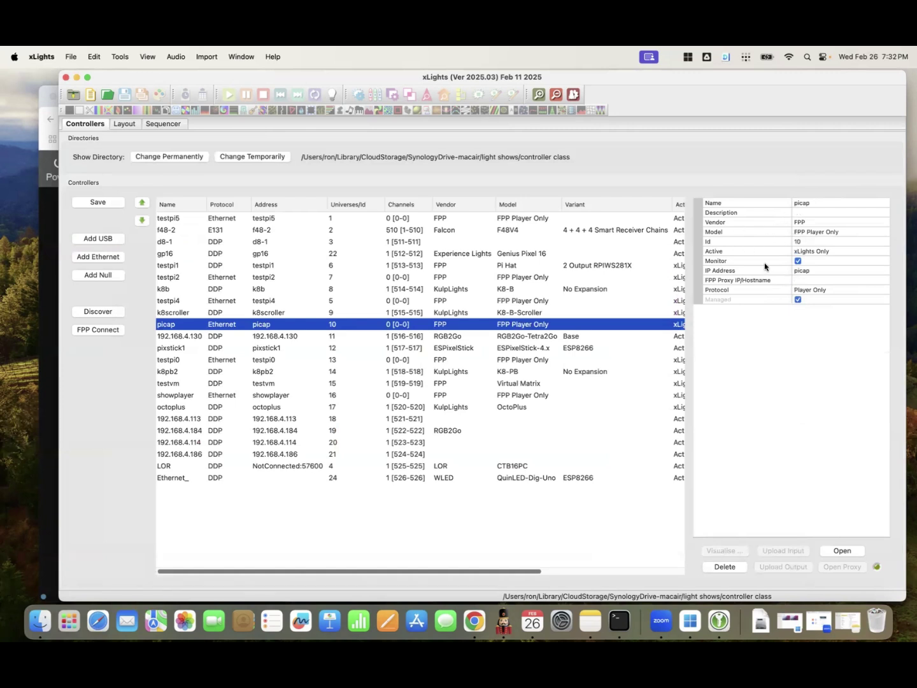
pyautogui.click(448, 243)
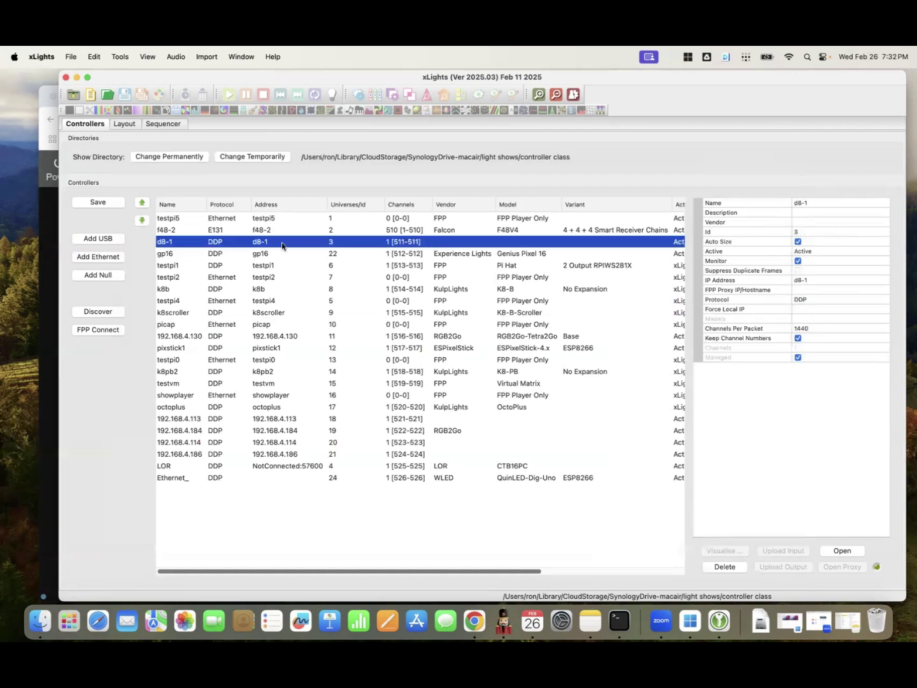
pyautogui.doubleClick(338, 246)
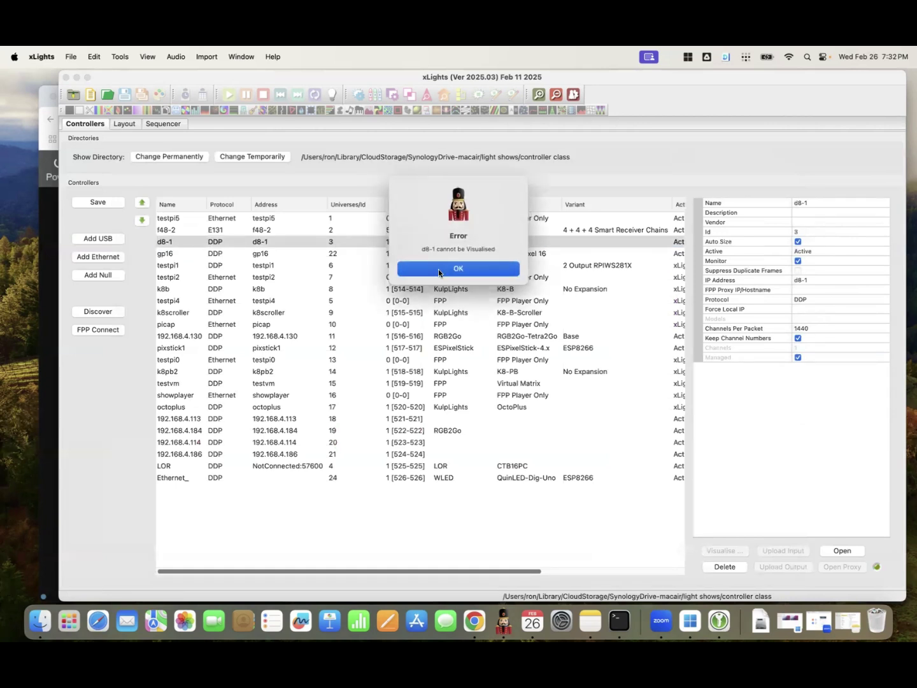
pyautogui.click(438, 269)
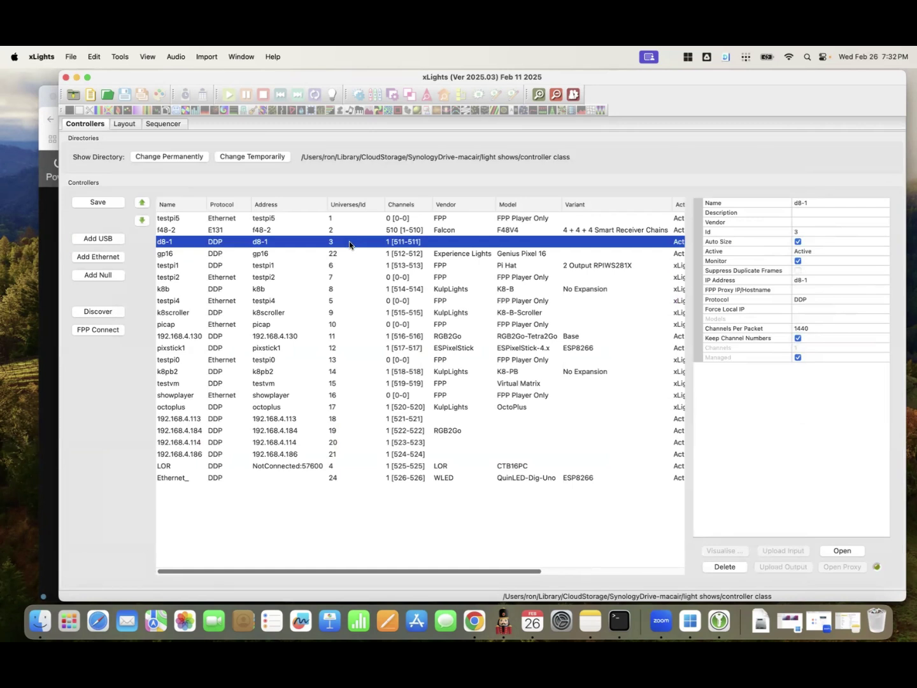
pyautogui.doubleClick(349, 241)
pyautogui.click(450, 270)
# Set the d8-1 controller's vendor to Mattos Designs and its model to Dragon 8.
pyautogui.click(807, 222)
pyautogui.click(809, 222)
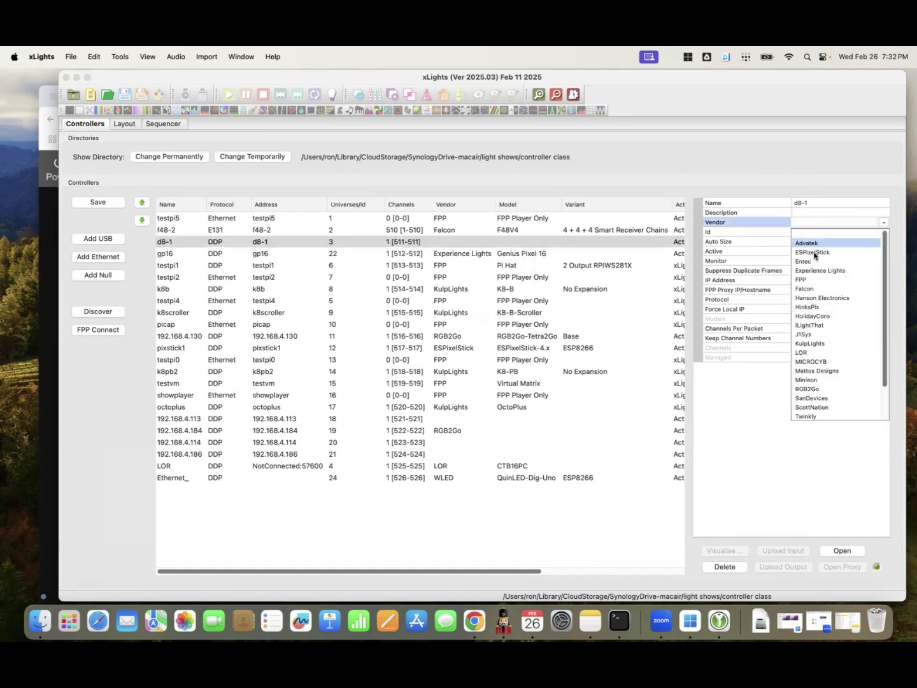
pyautogui.click(838, 370)
pyautogui.click(826, 233)
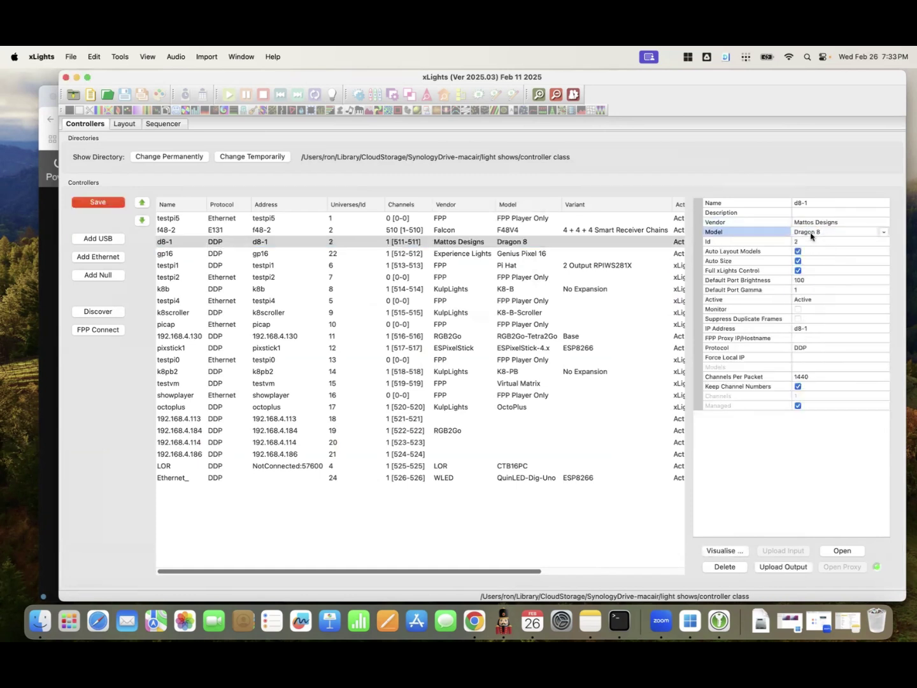
# Save the controller setup, visualise the d8-1 controller to view its available ports, and close the view.
pyautogui.click(94, 204)
pyautogui.doubleClick(183, 242)
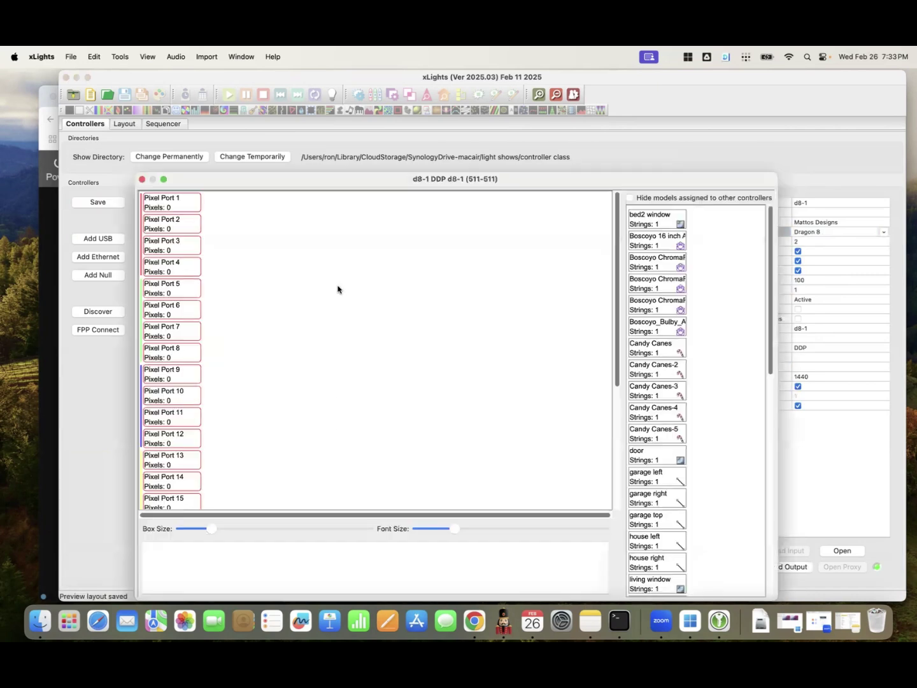
pyautogui.scroll(-3, 254, 306)
pyautogui.scroll(3, 184, 225)
pyautogui.click(142, 179)
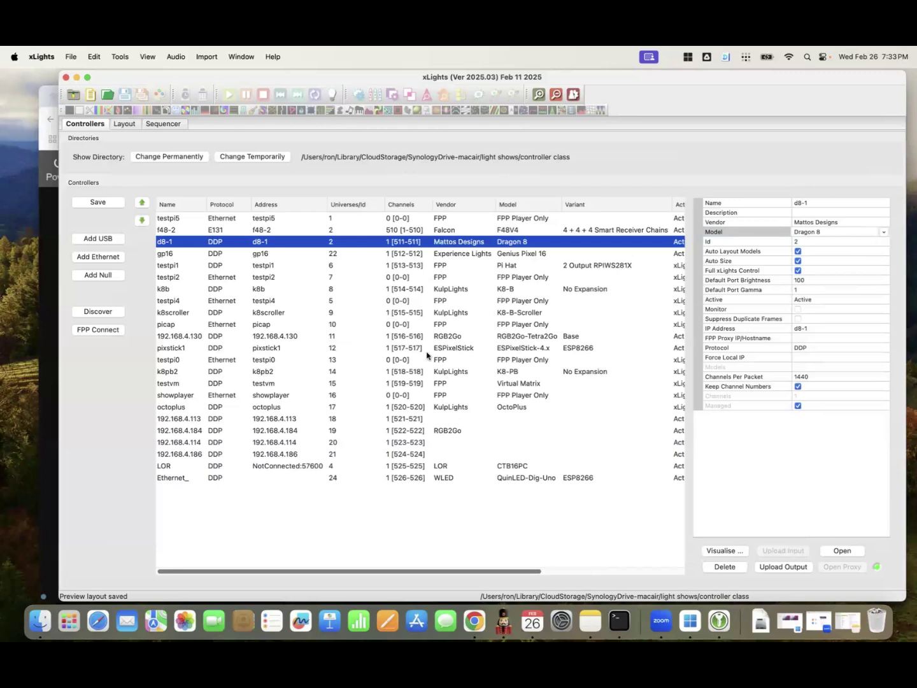
# Visualise the f48-2 controller and assign Boscoyo_Bulby_Arch followed by bed2 window to Pixel Port 1.
pyautogui.doubleClick(405, 233)
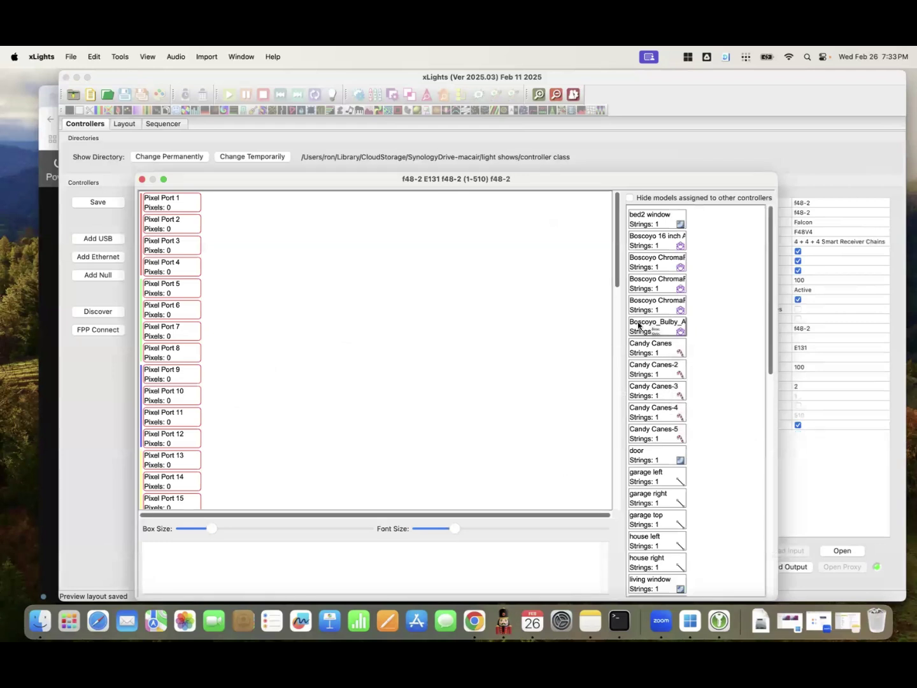
pyautogui.moveTo(640, 325); pyautogui.dragTo(213, 208)
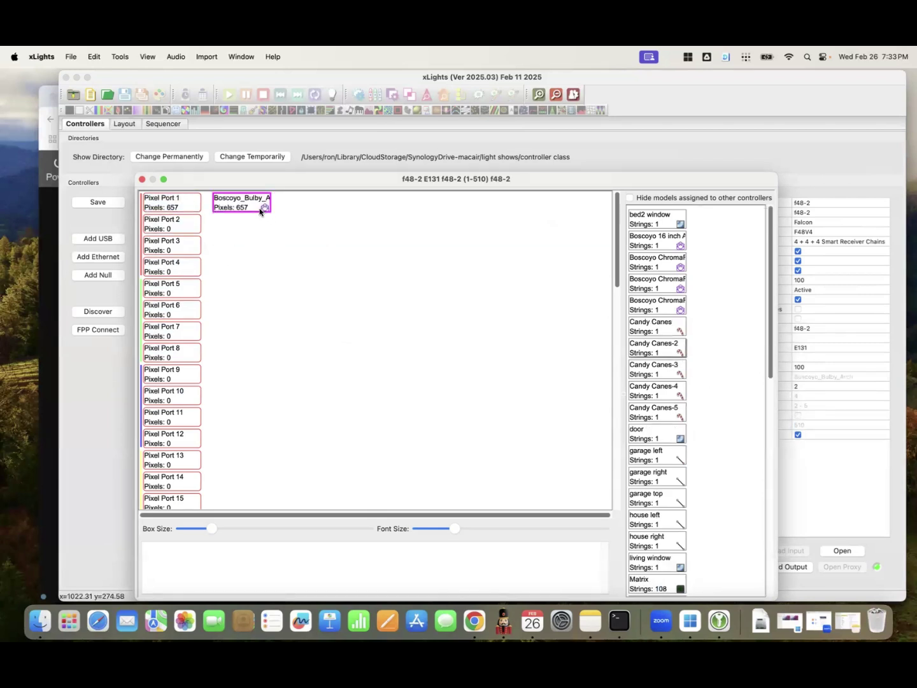
pyautogui.moveTo(259, 211)
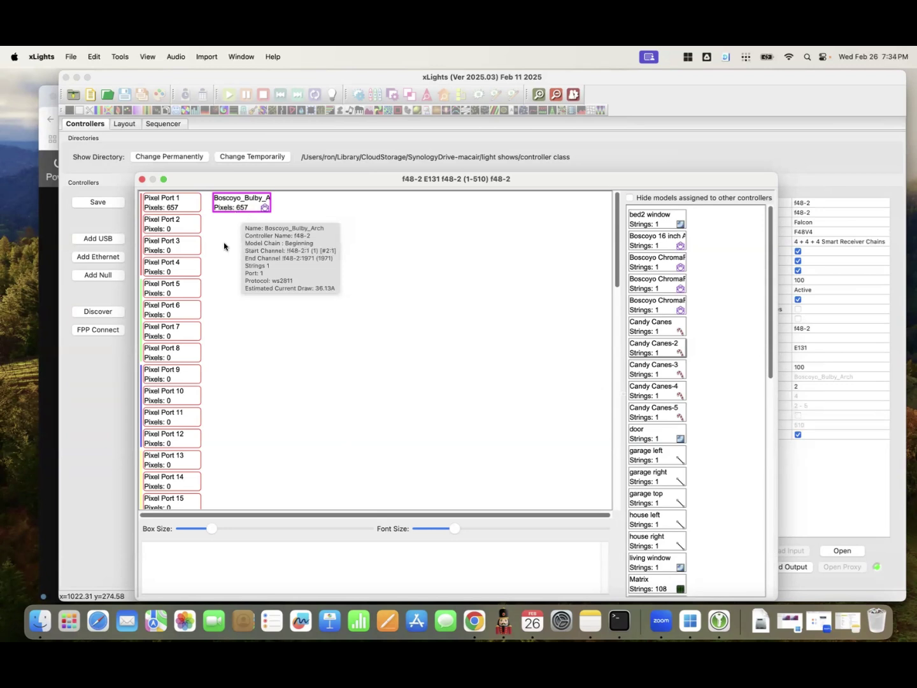
pyautogui.moveTo(155, 196)
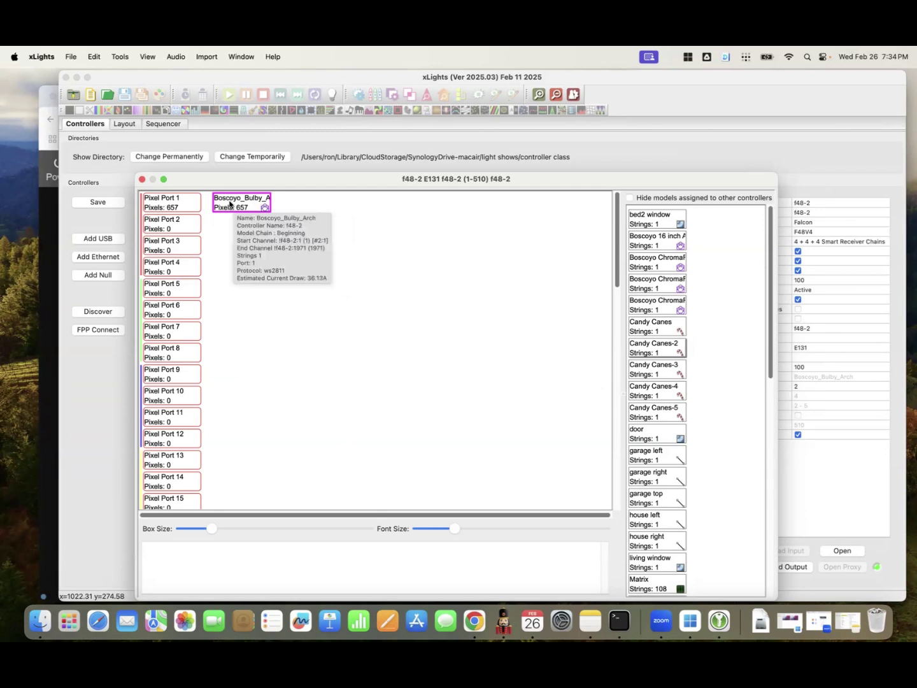
pyautogui.moveTo(178, 210)
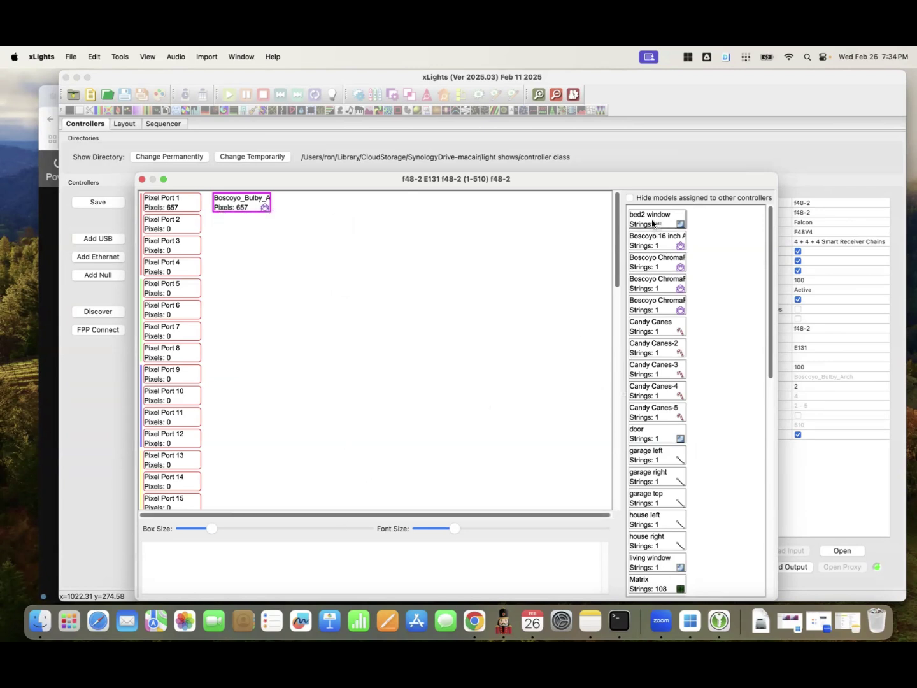
pyautogui.moveTo(652, 223); pyautogui.dragTo(299, 204)
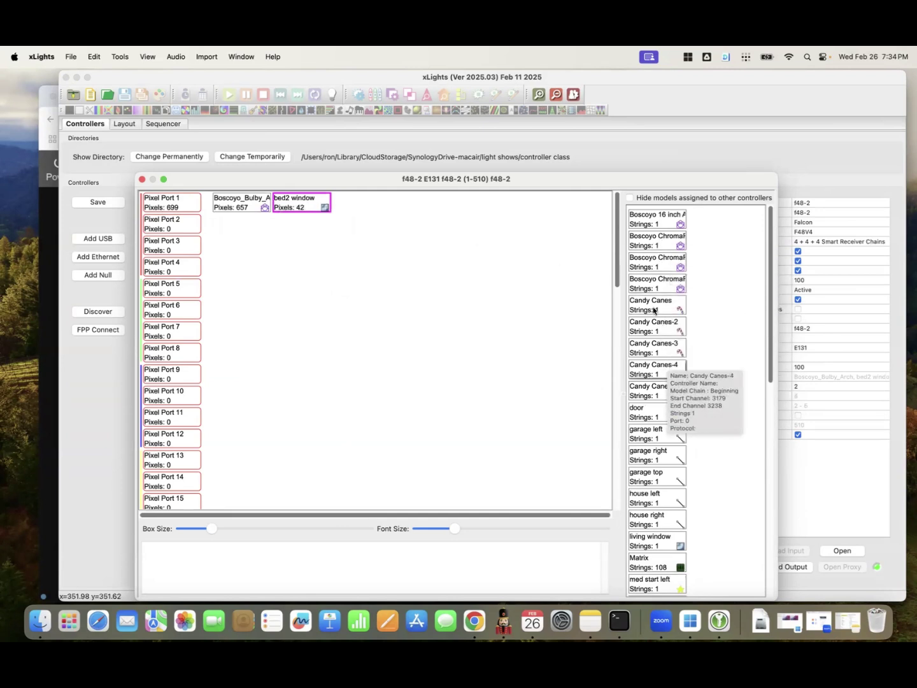
# Assign Candy Canes to Pixel Port 2 and Candy Canes-3 to Pixel Port 3 of f48-2, and close the view.
pyautogui.moveTo(647, 308); pyautogui.dragTo(217, 230)
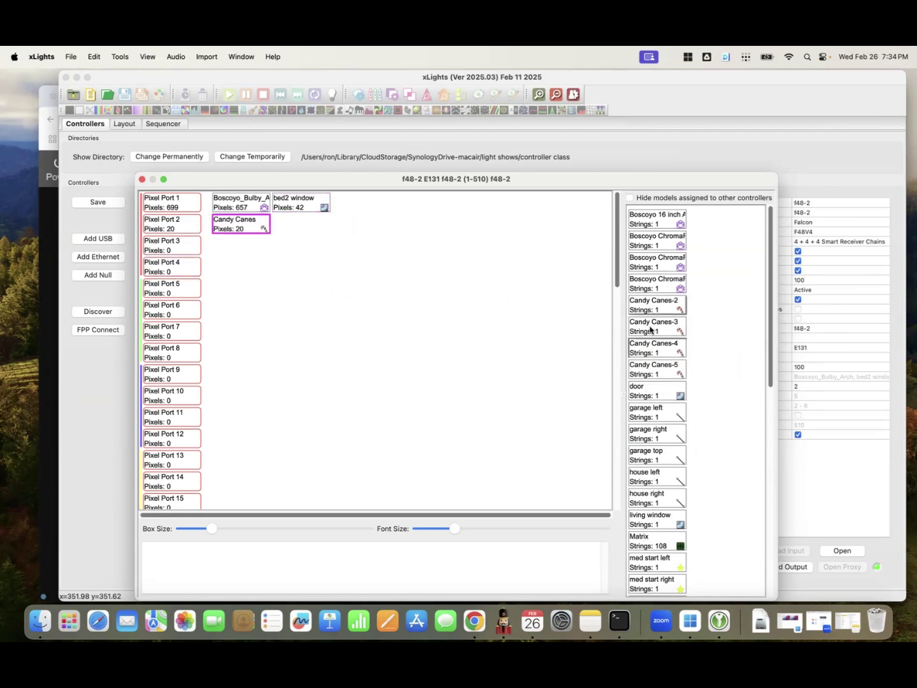
pyautogui.moveTo(654, 326); pyautogui.dragTo(235, 248)
pyautogui.moveTo(648, 326); pyautogui.dragTo(242, 251)
pyautogui.moveTo(244, 204)
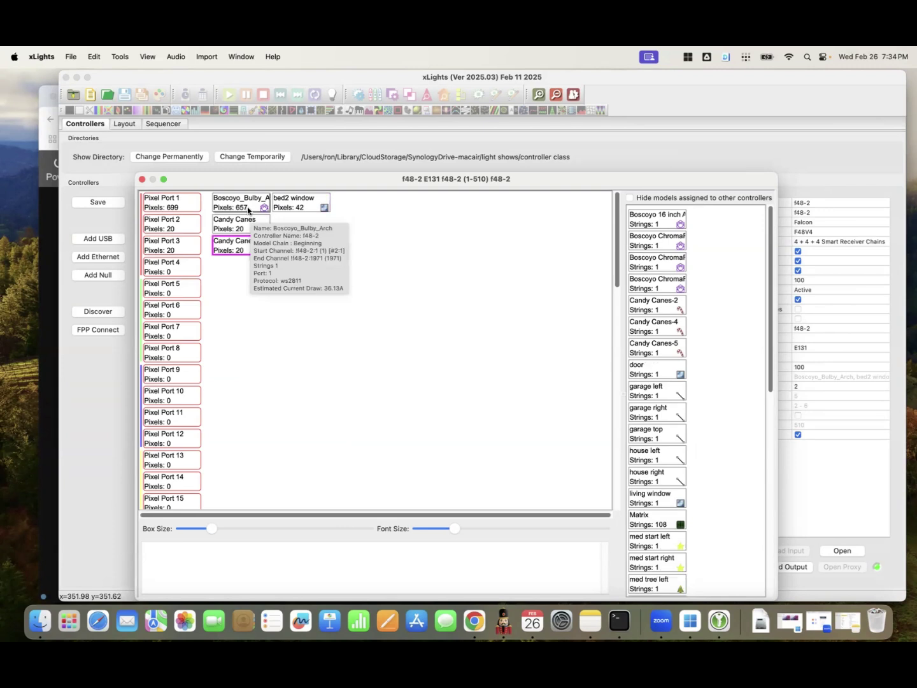
pyautogui.click(288, 209)
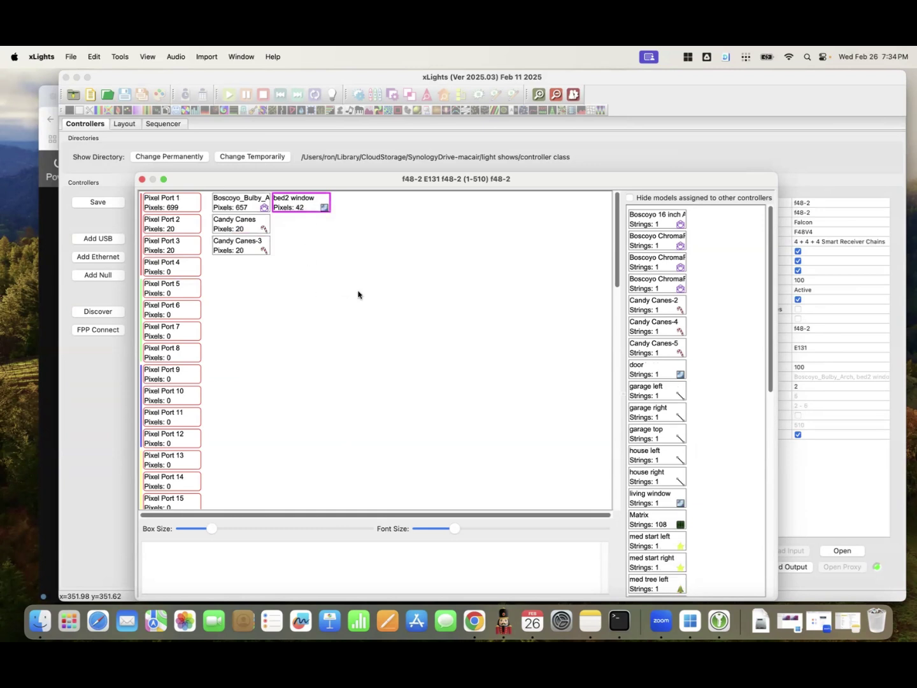
pyautogui.click(247, 222)
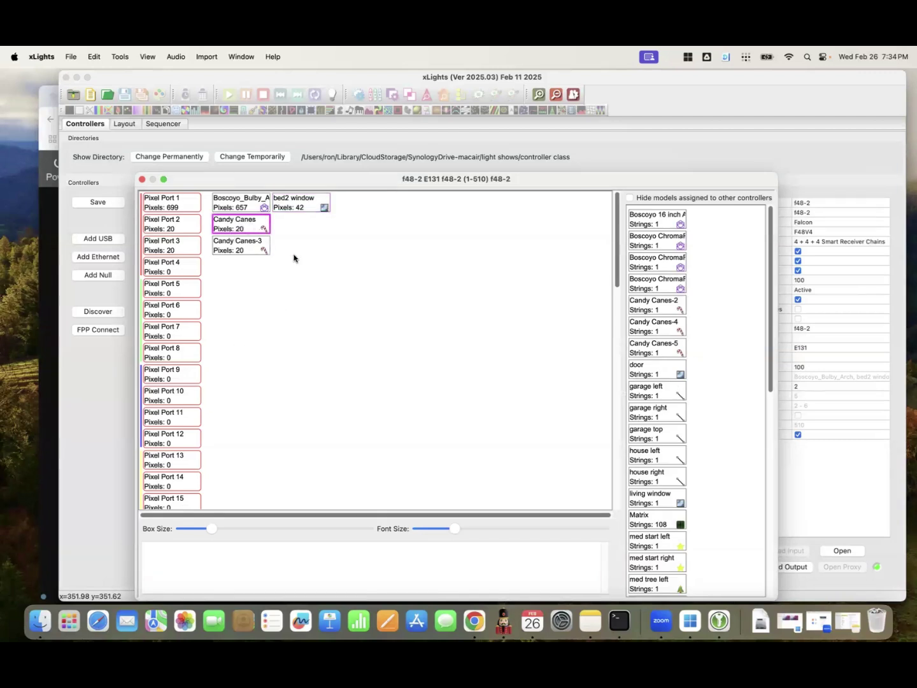
pyautogui.click(303, 210)
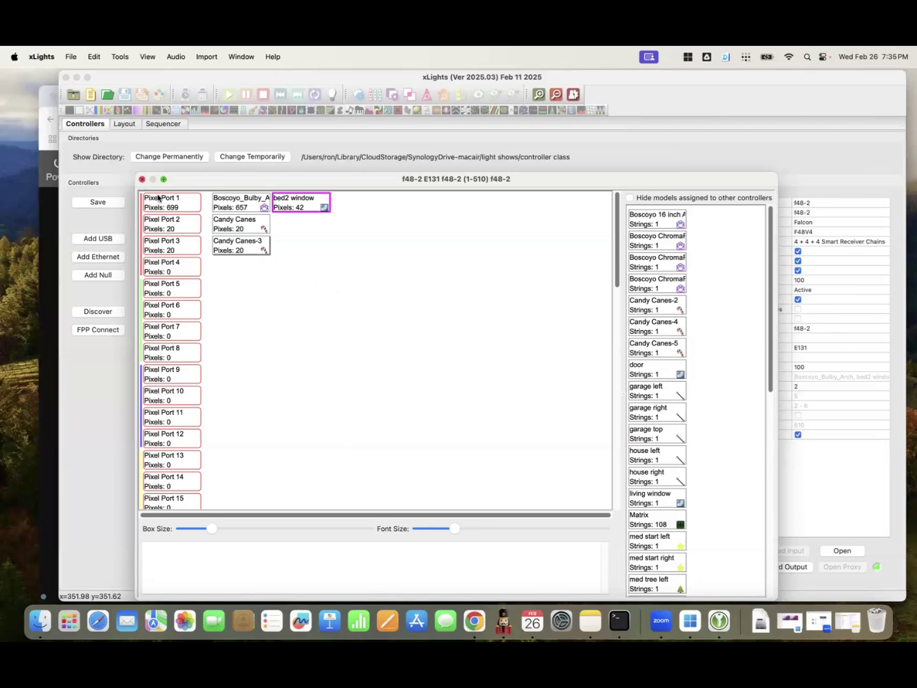
pyautogui.click(142, 179)
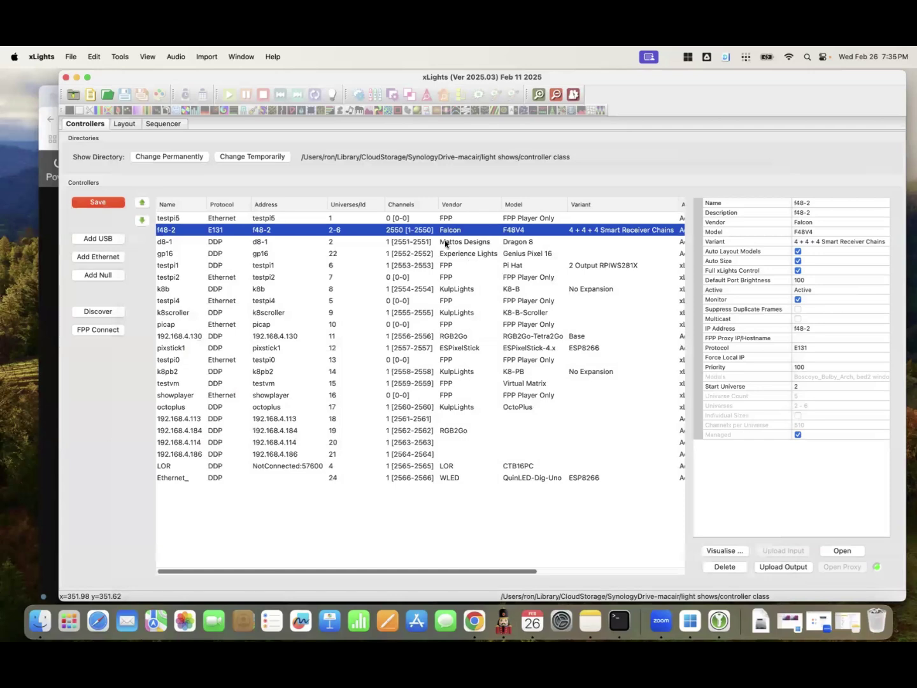
# Visualise the d8-1 controller, assign the 24-string Tree model starting at Pixel Port 1, and close the view.
pyautogui.click(422, 242)
pyautogui.doubleClick(424, 243)
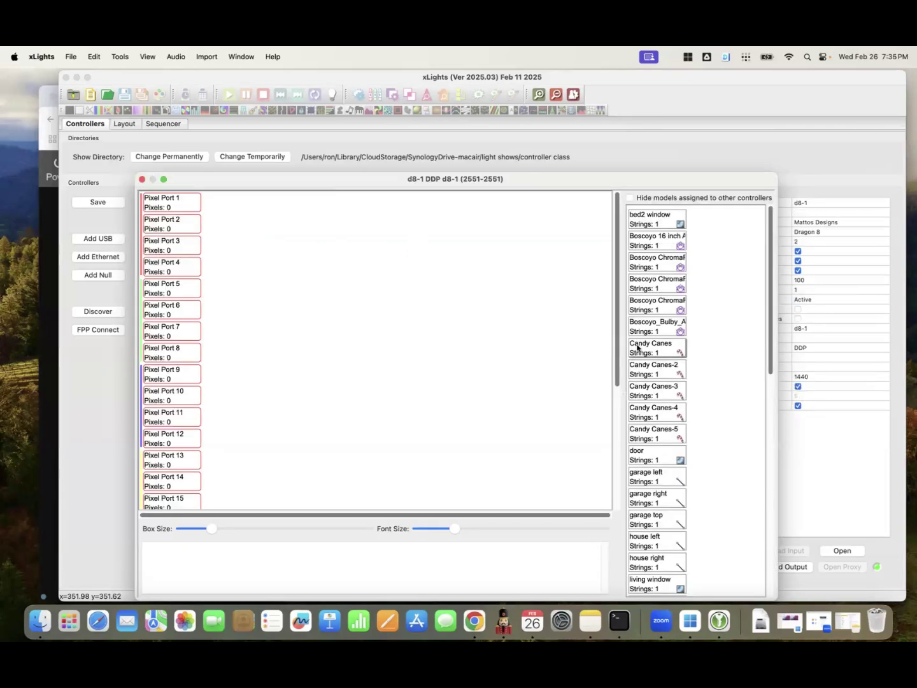
pyautogui.scroll(-3, 726, 412)
pyautogui.scroll(-5, 720, 414)
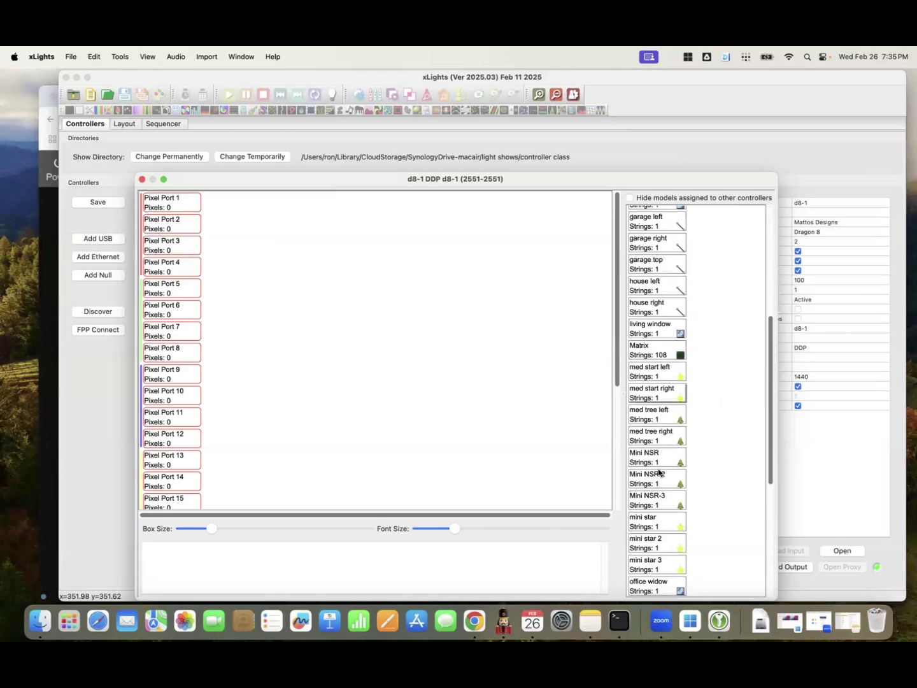
pyautogui.scroll(-3, 660, 513)
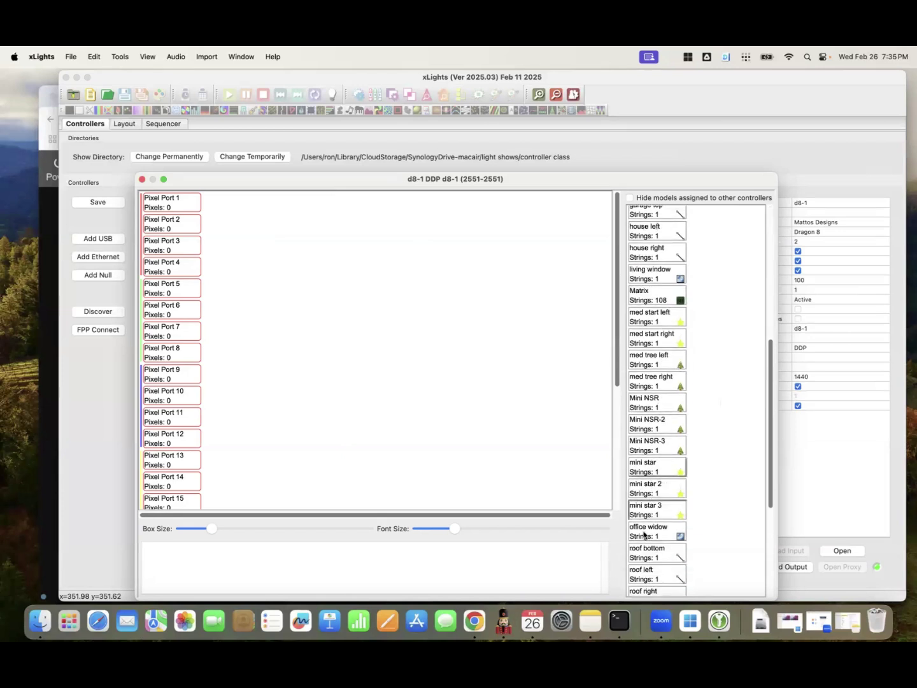
pyautogui.scroll(-5, 655, 518)
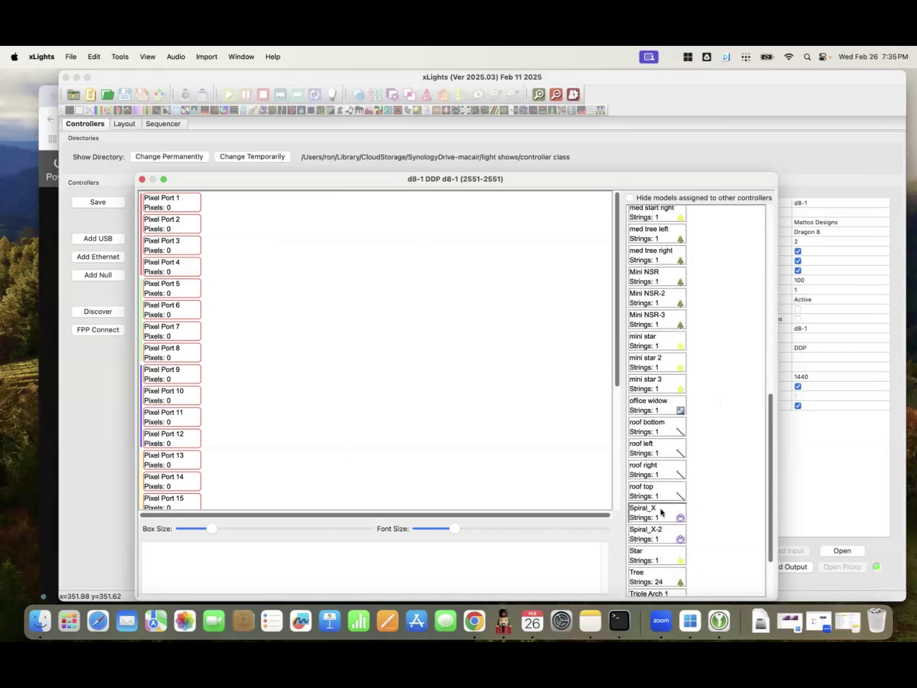
pyautogui.moveTo(646, 513); pyautogui.dragTo(245, 212)
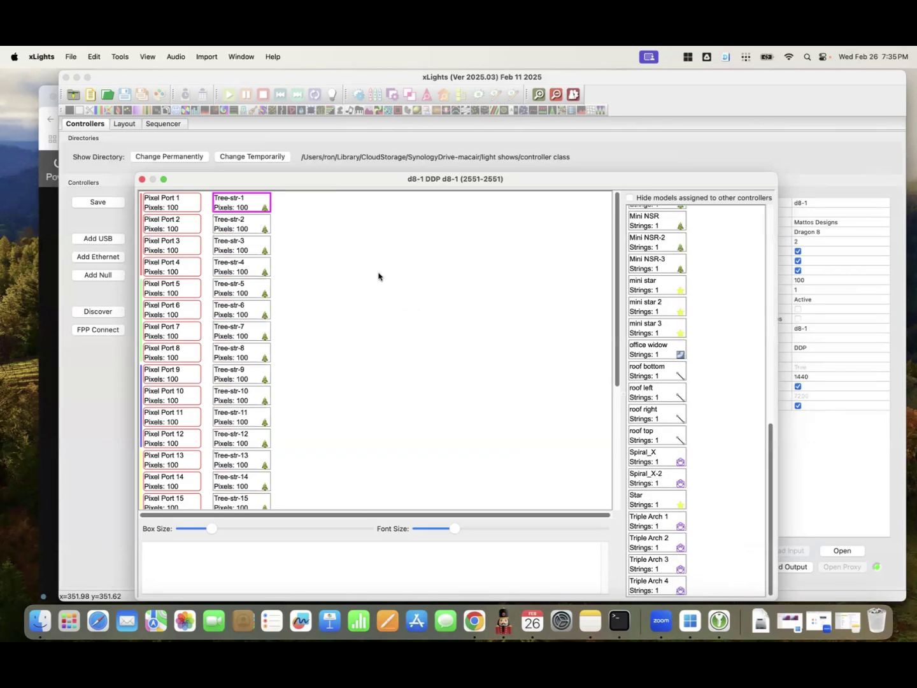
pyautogui.scroll(-5, 388, 318)
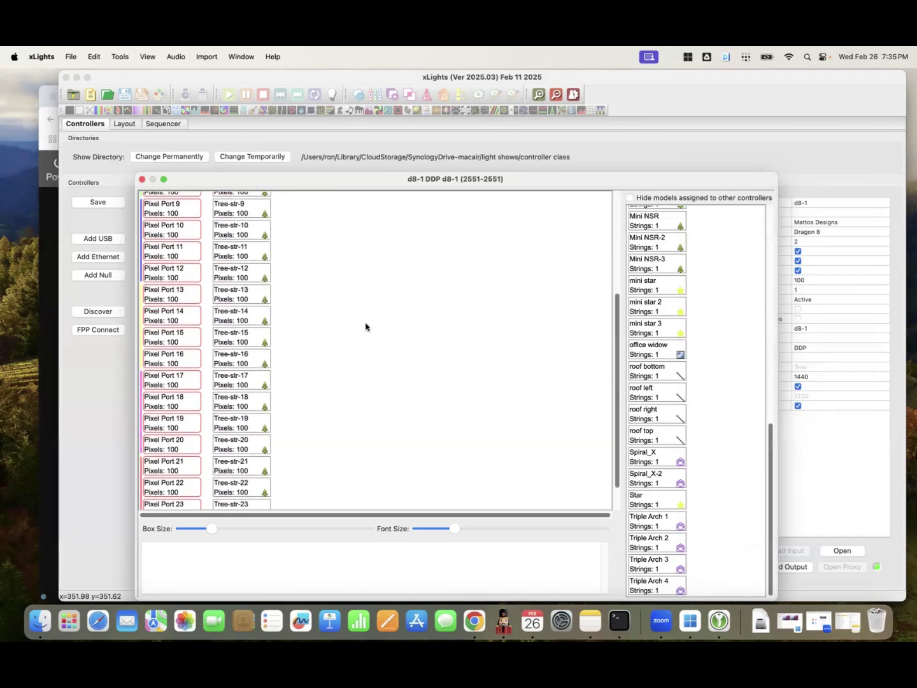
pyautogui.scroll(3, 344, 303)
pyautogui.scroll(2, 189, 220)
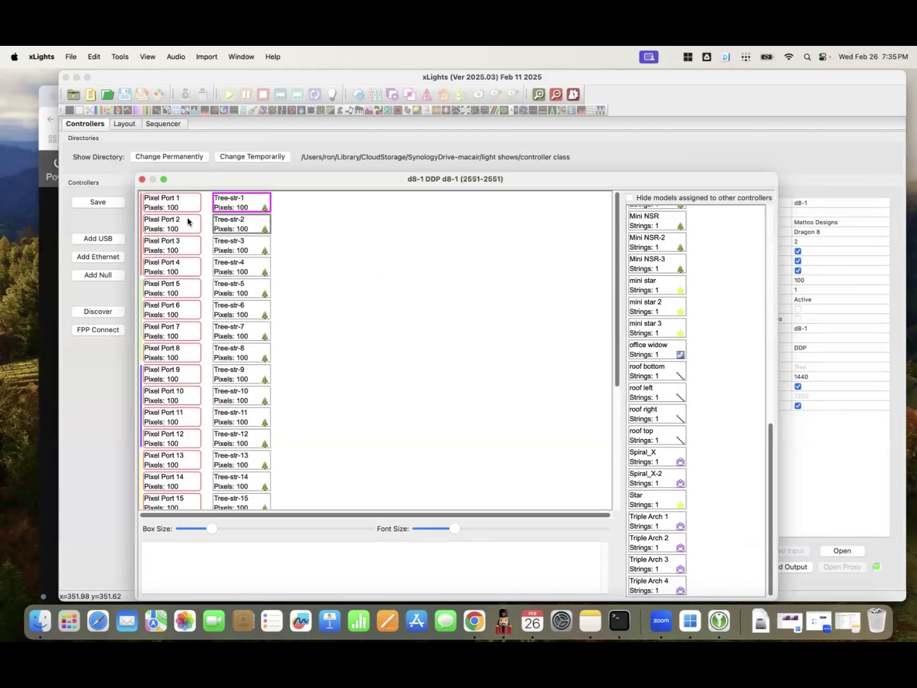
pyautogui.click(141, 180)
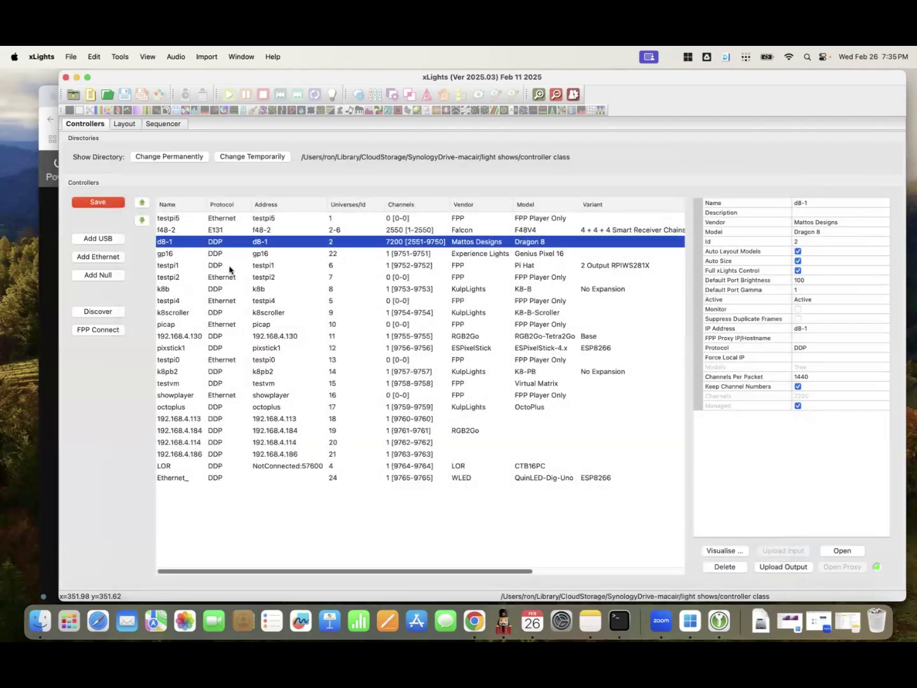
# Visualise the gp16 controller, assign the Tree model to its pixel ports starting at Pixel Port 1, and close the view.
pyautogui.doubleClick(217, 255)
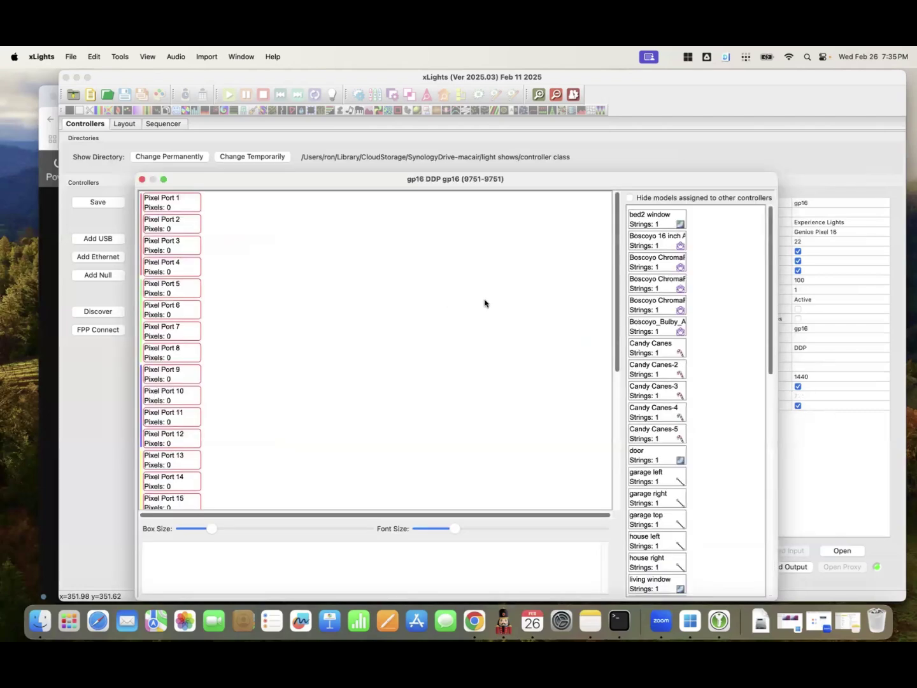
pyautogui.moveTo(771, 329); pyautogui.dragTo(777, 509)
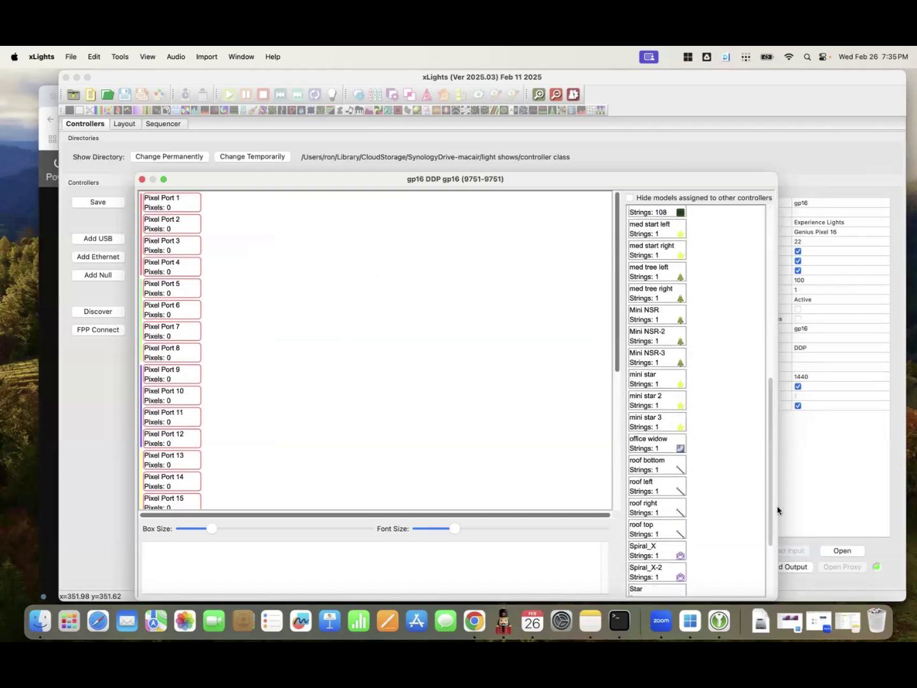
pyautogui.scroll(-5, 777, 506)
pyautogui.moveTo(623, 489); pyautogui.dragTo(330, 229)
pyautogui.scroll(-10, 423, 350)
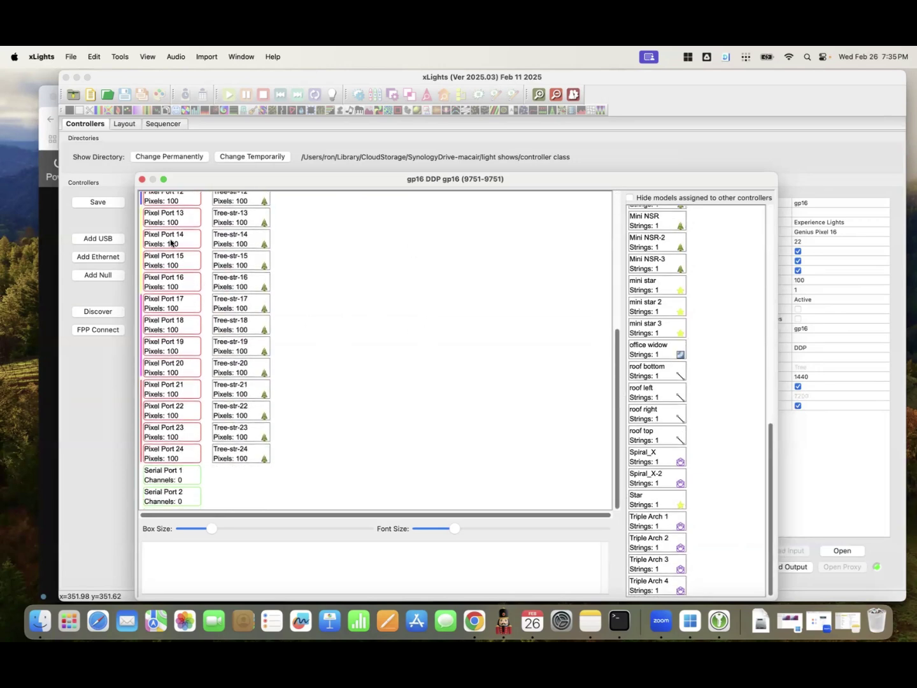
pyautogui.click(142, 179)
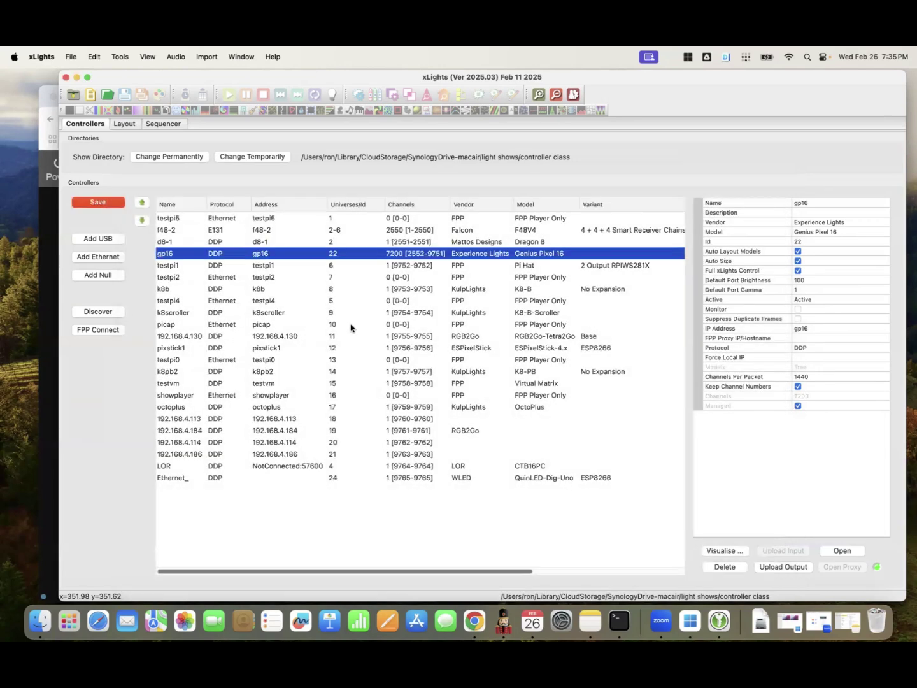
# Visualise the k8b controller, assign the Tree model starting at Pixel Port 1, and review the string assignments across its pixel ports.
pyautogui.doubleClick(460, 290)
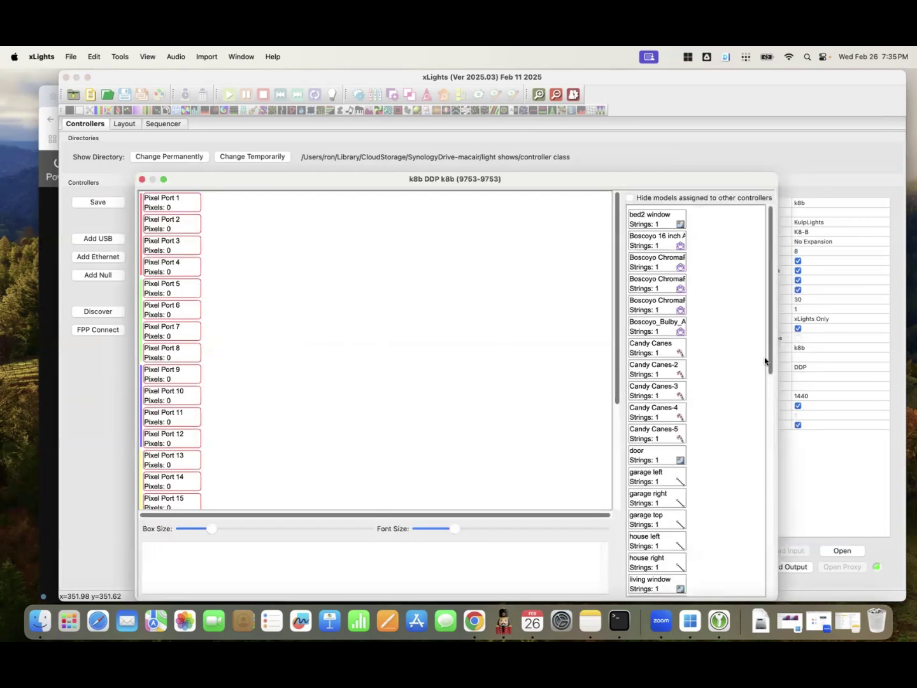
pyautogui.moveTo(771, 344); pyautogui.dragTo(759, 577)
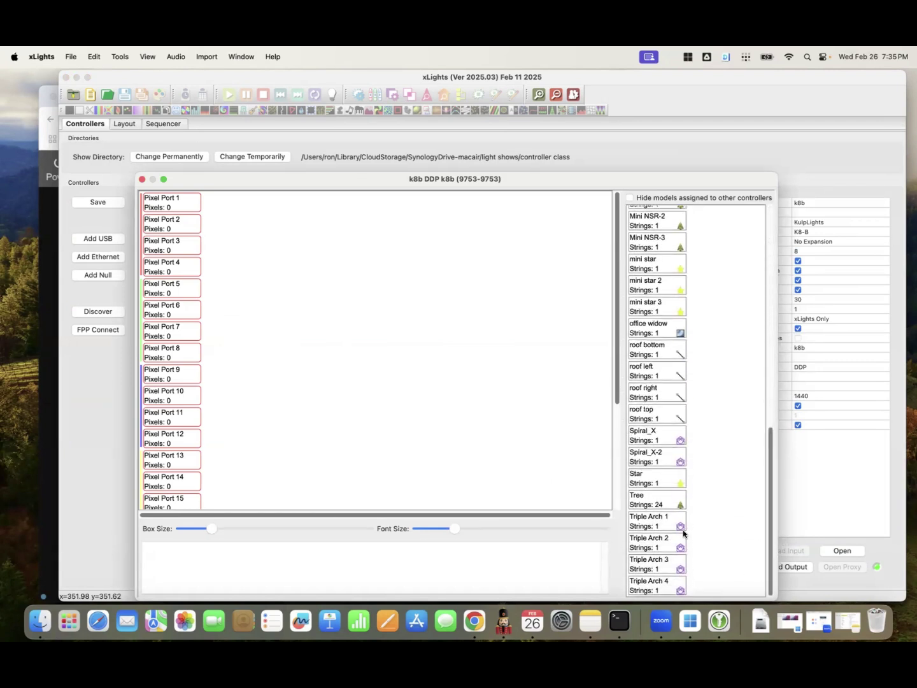
pyautogui.moveTo(660, 510); pyautogui.dragTo(265, 210)
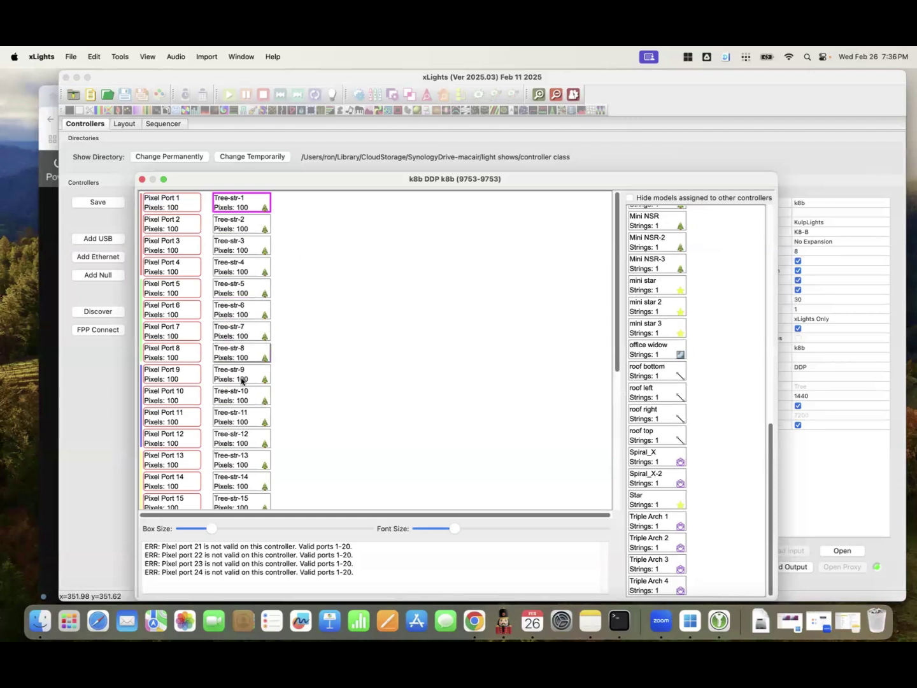
pyautogui.scroll(-7, 235, 415)
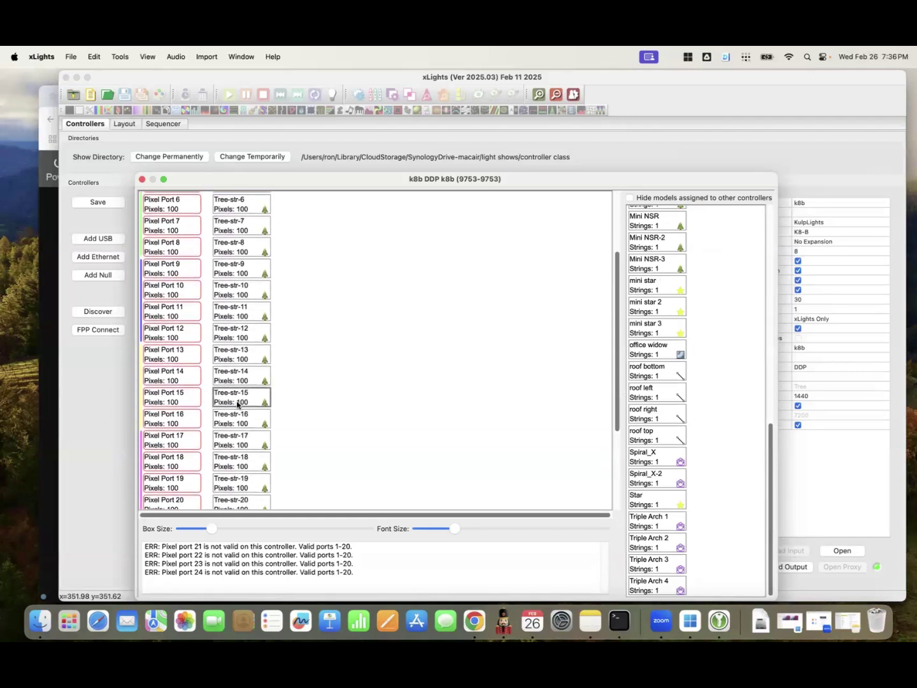
pyautogui.scroll(-4, 236, 405)
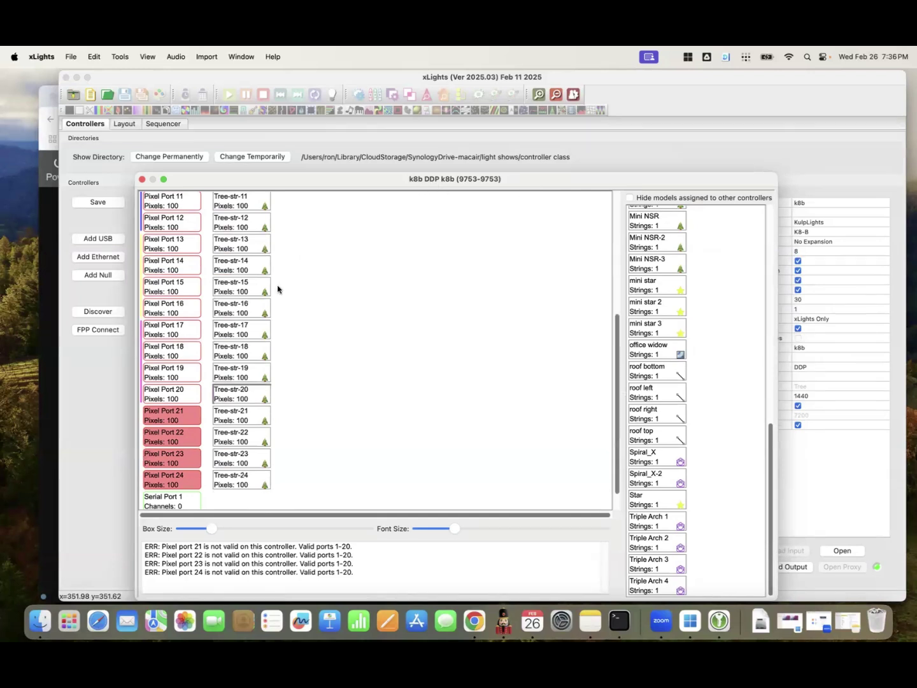
pyautogui.moveTo(177, 393)
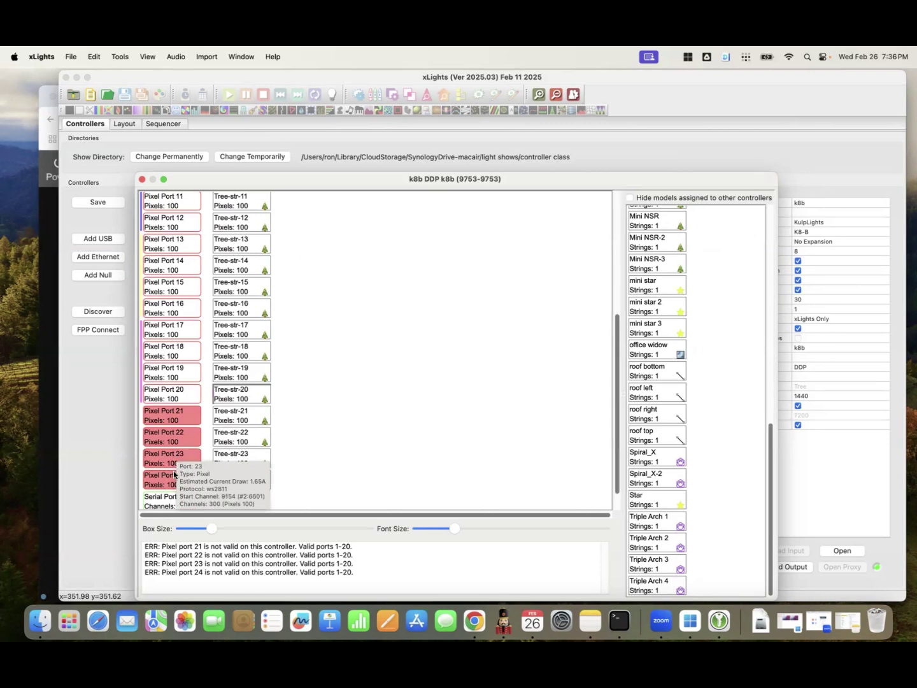
pyautogui.moveTo(169, 477)
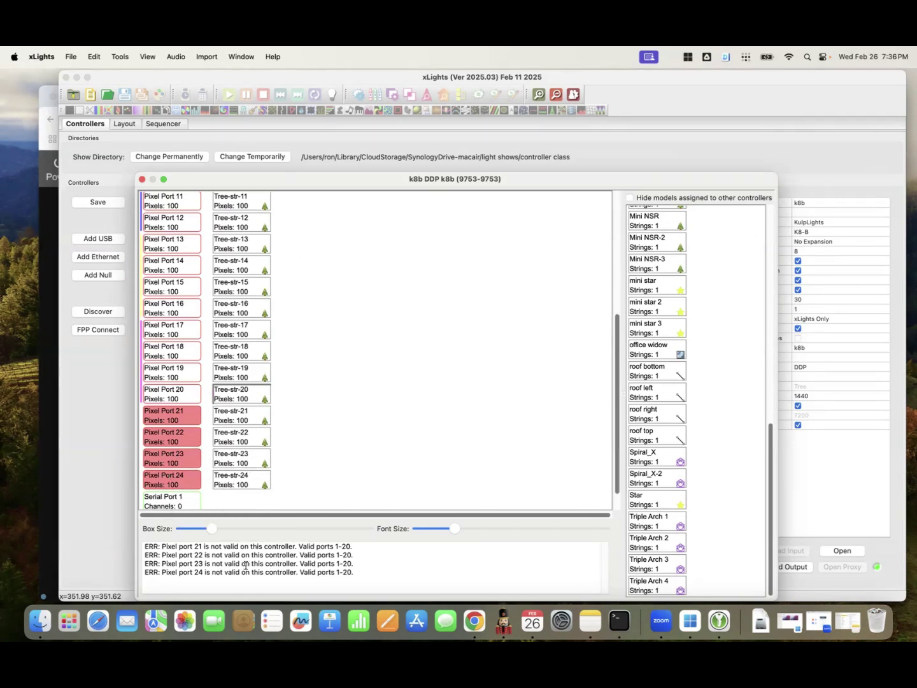
pyautogui.moveTo(537, 181); pyautogui.dragTo(528, 138)
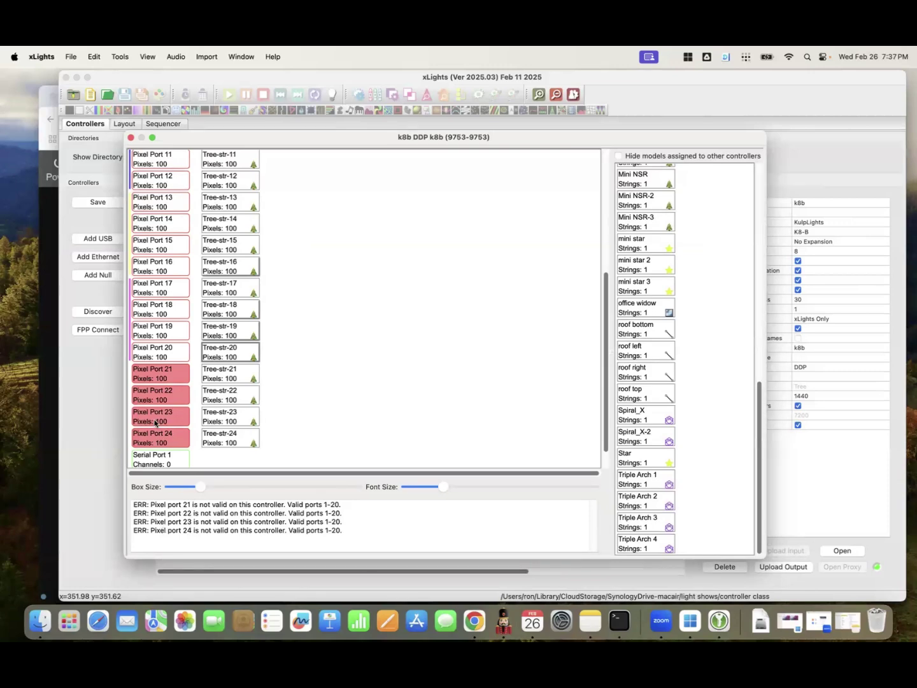
pyautogui.scroll(5, 169, 408)
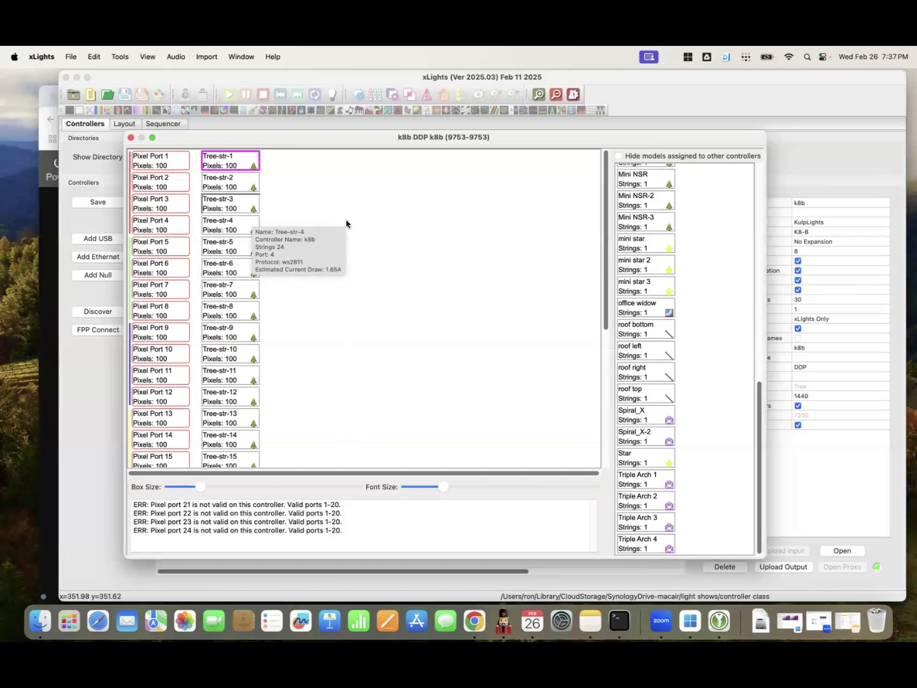
# Close the k8b controller view and add a new tree model to the layout beside the house roof, selecting its string count setting.
pyautogui.click(131, 138)
pyautogui.click(125, 123)
pyautogui.click(839, 357)
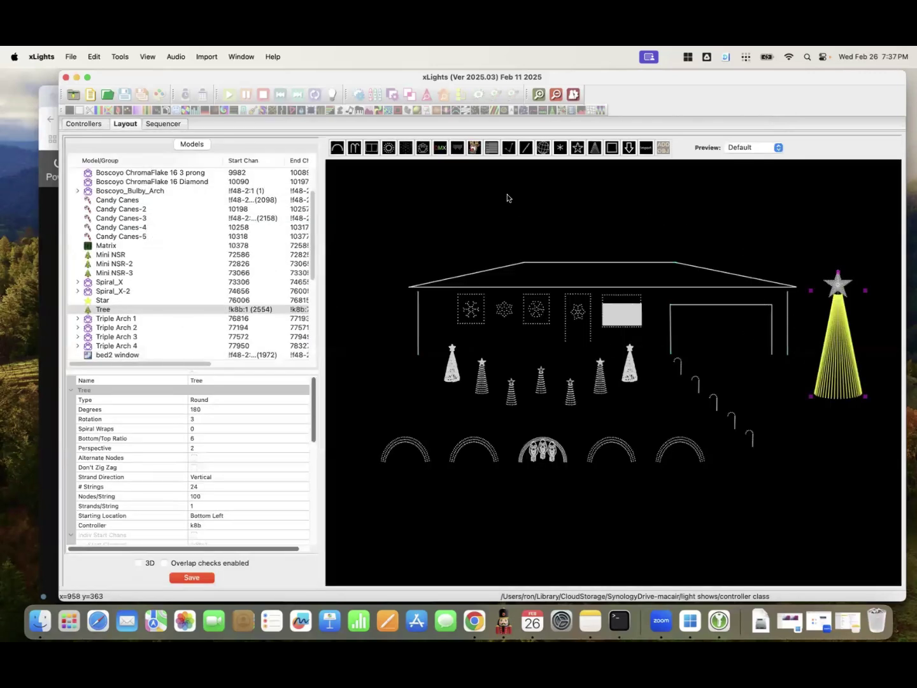
pyautogui.click(594, 147)
pyautogui.moveTo(406, 241); pyautogui.dragTo(447, 290)
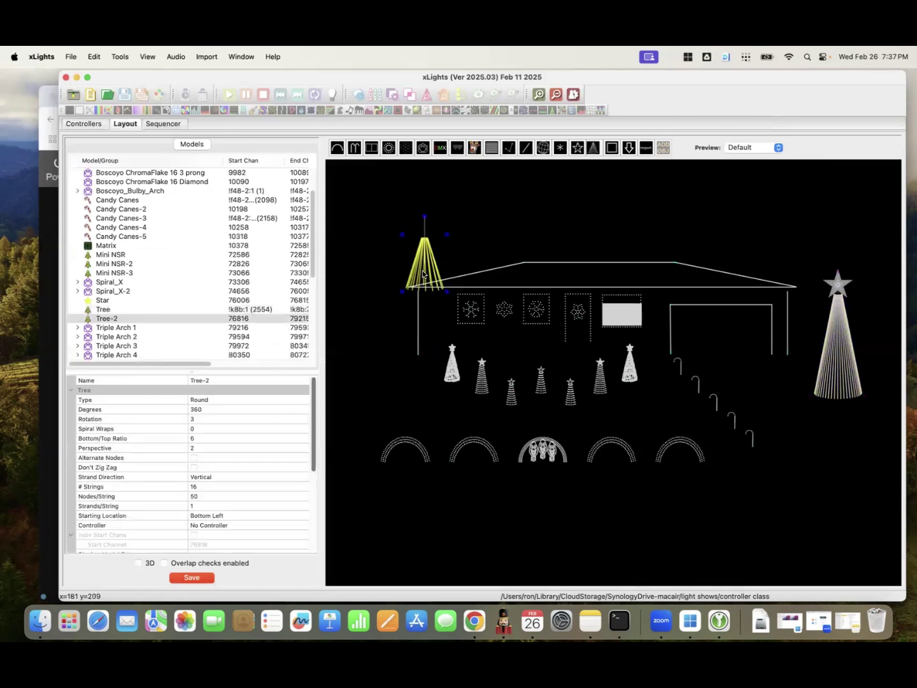
pyautogui.click(119, 488)
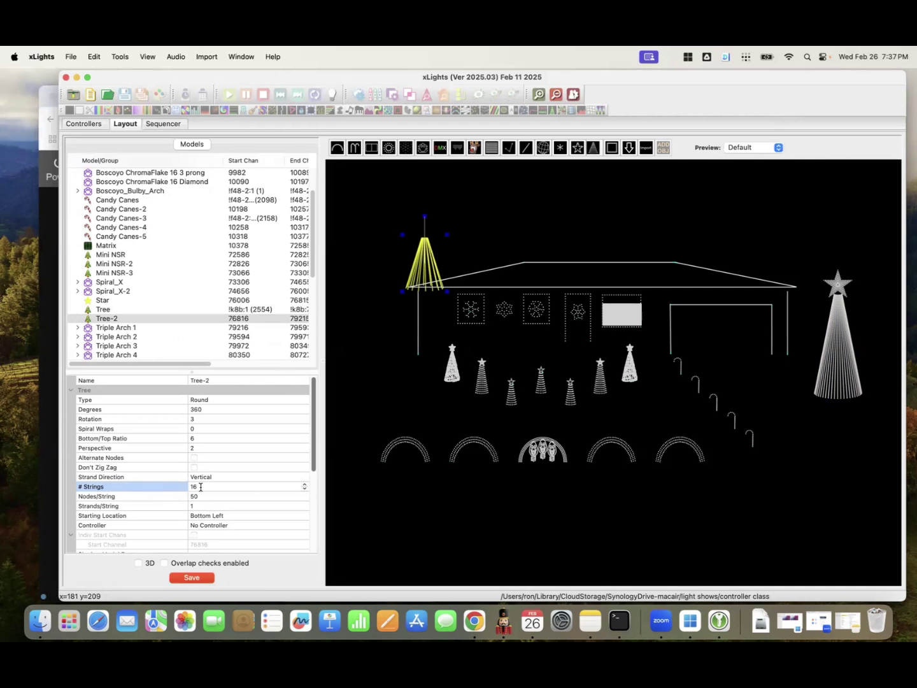
# Examine the strings, nodes per string and strands per string settings of the Tree model under the star.
pyautogui.click(846, 380)
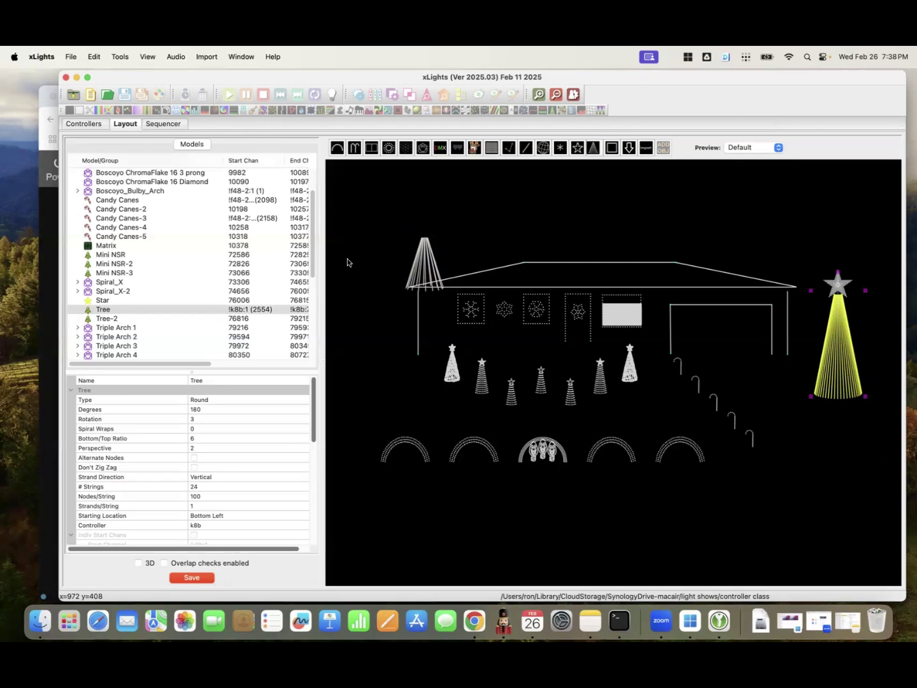
pyautogui.click(116, 311)
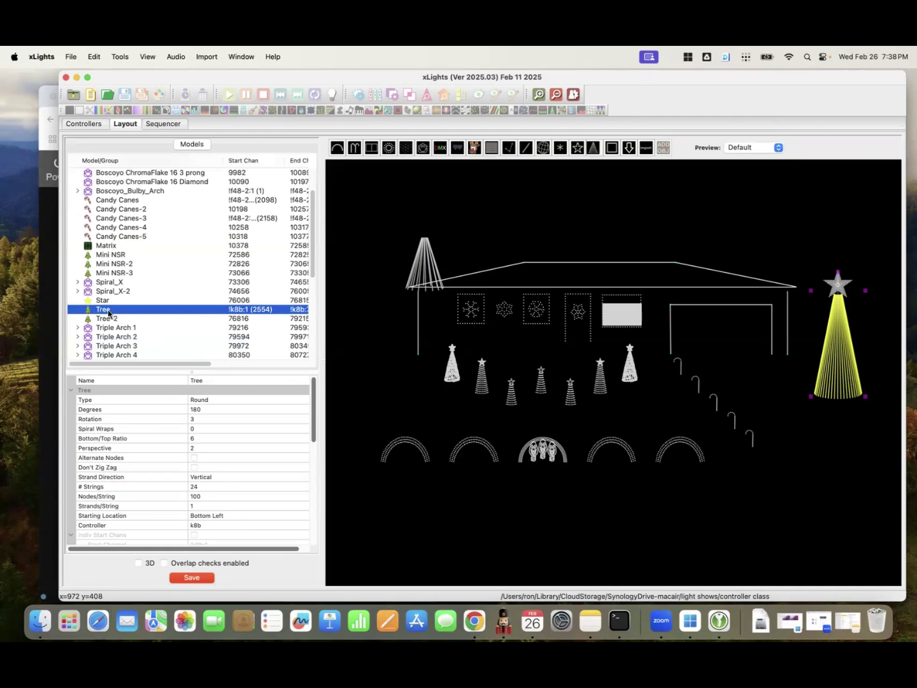
pyautogui.moveTo(108, 314)
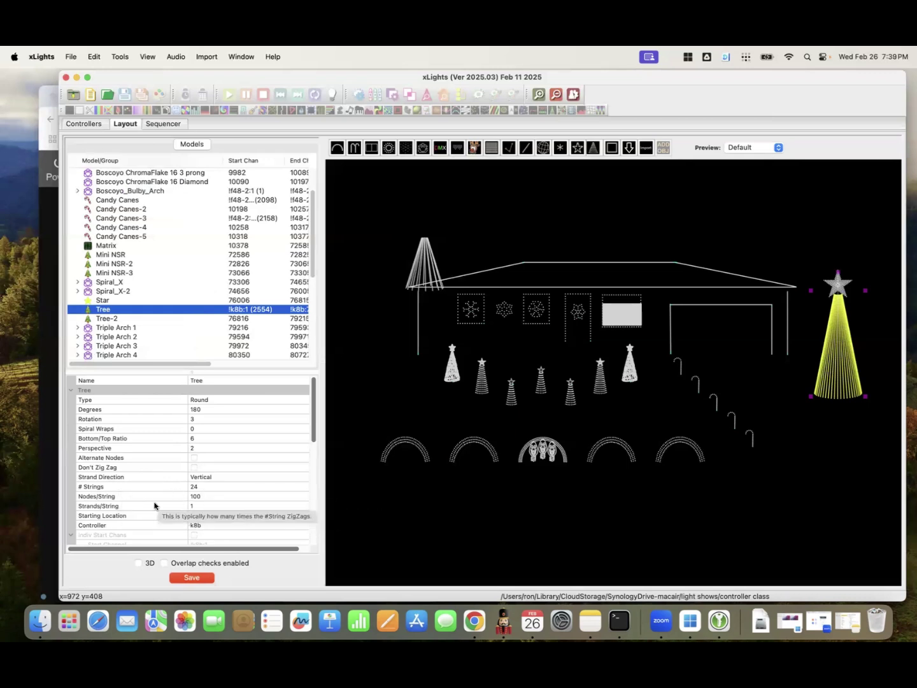
pyautogui.click(134, 499)
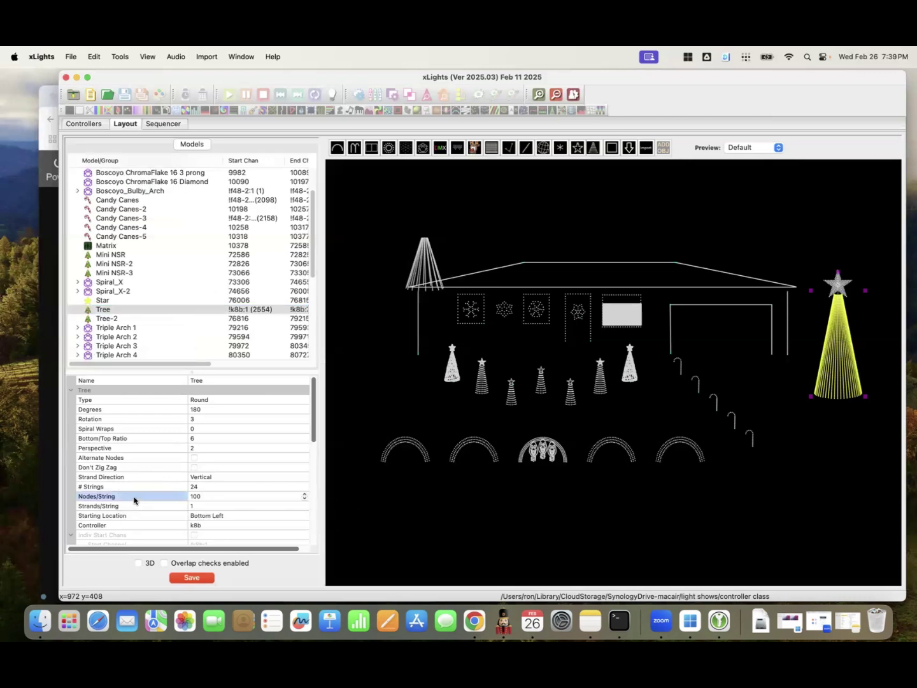
pyautogui.click(214, 497)
pyautogui.click(161, 509)
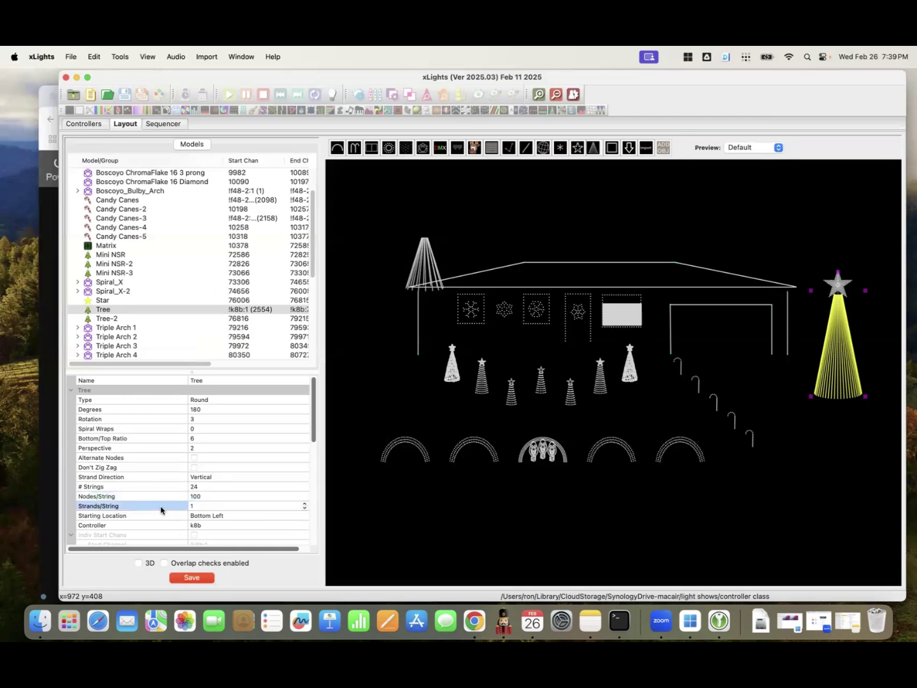
pyautogui.click(208, 508)
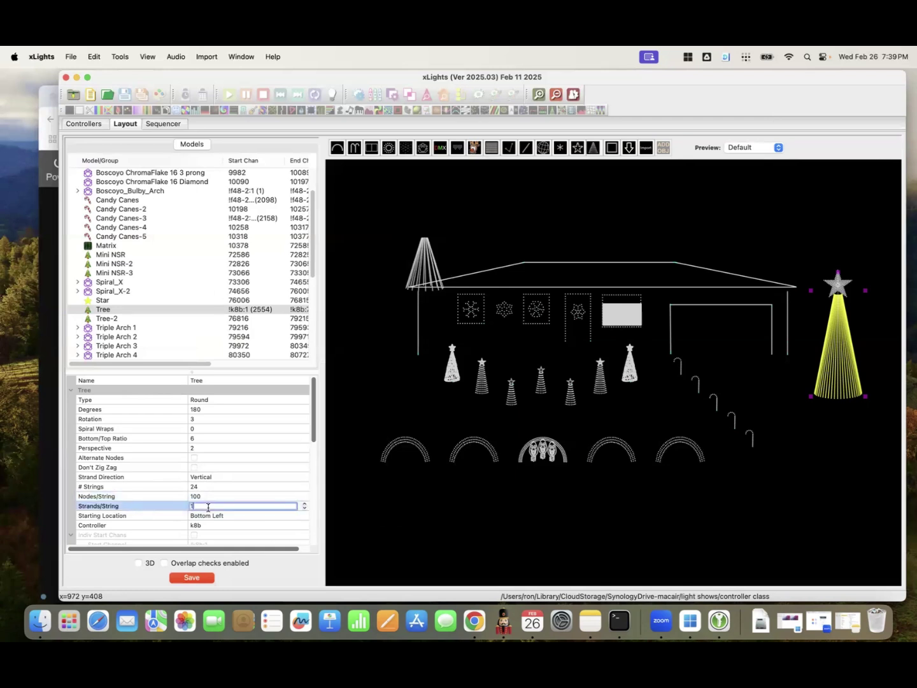
# Visualise the k8b controller, set the Tree model's string count to 8, and save the change.
pyautogui.click(84, 125)
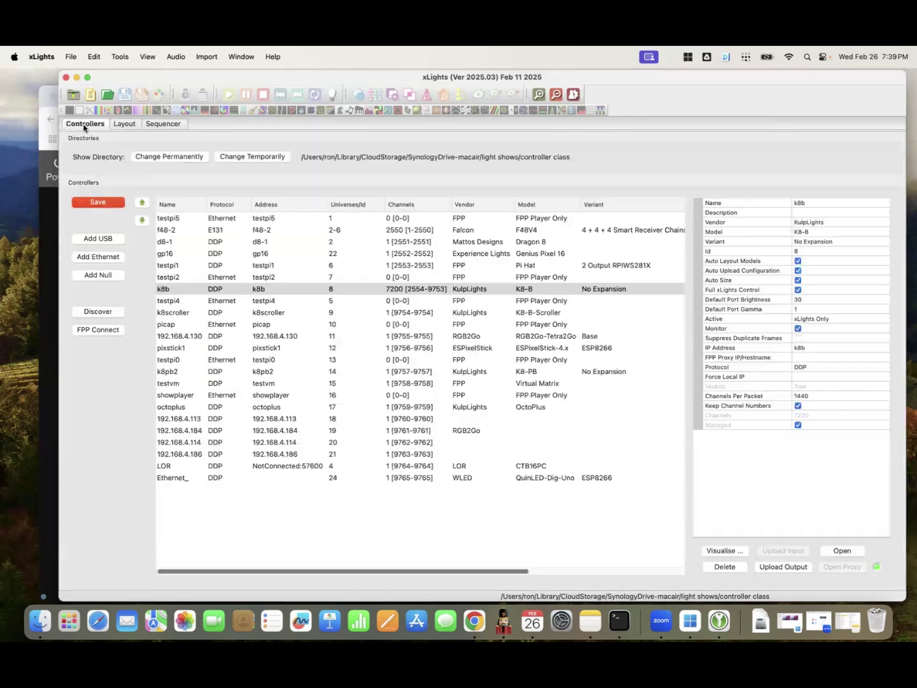
pyautogui.doubleClick(213, 290)
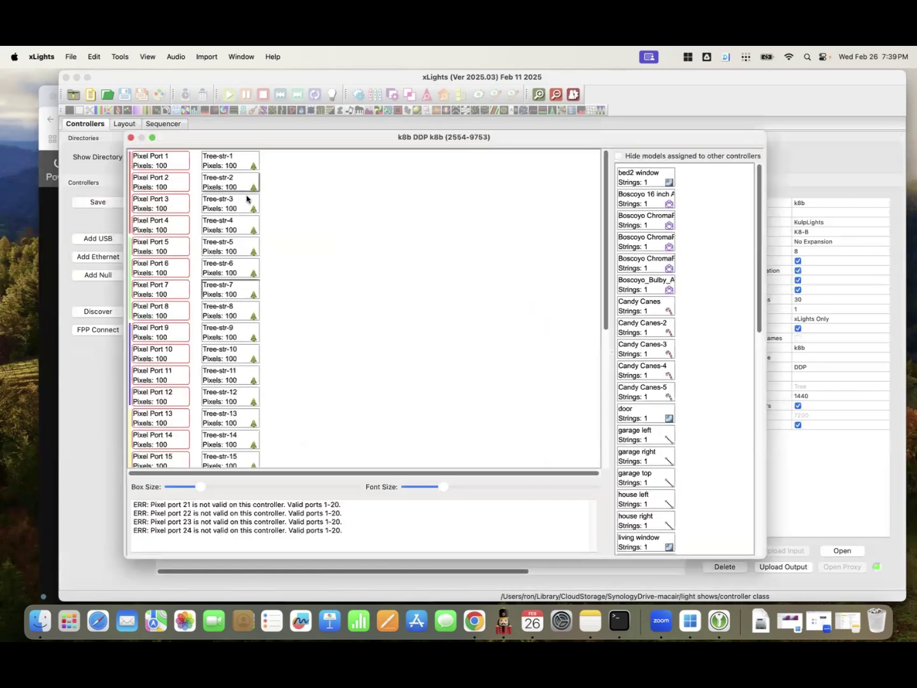
pyautogui.rightClick(219, 167)
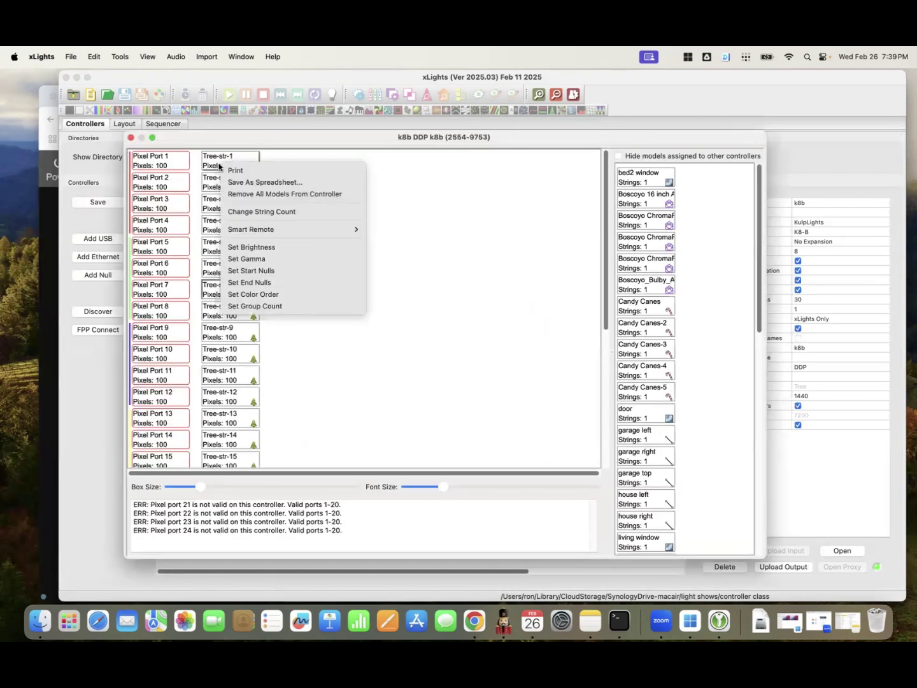
pyautogui.click(292, 213)
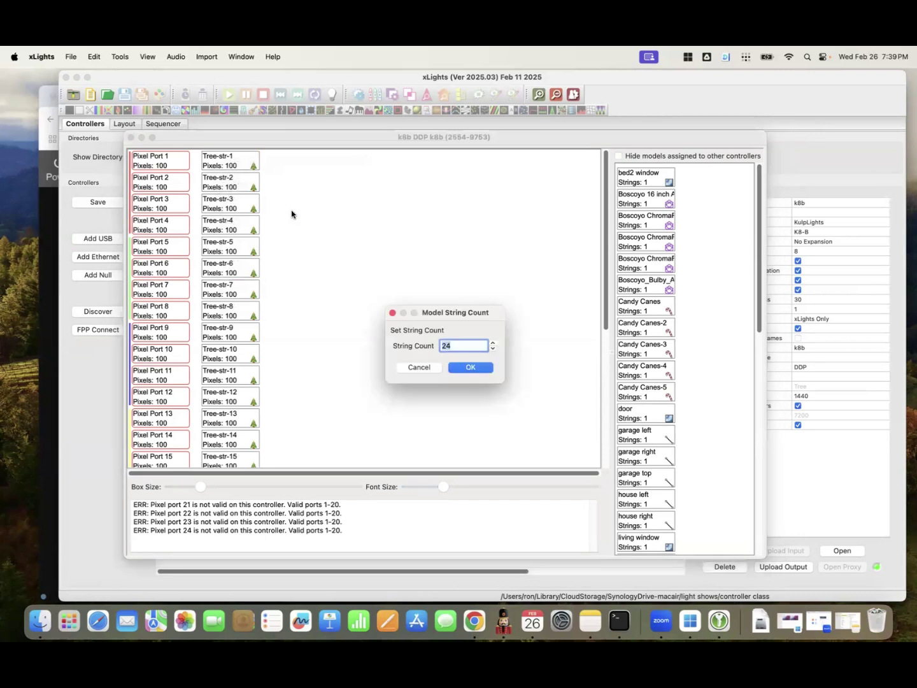
pyautogui.write('8')
pyautogui.click(477, 368)
pyautogui.click(478, 368)
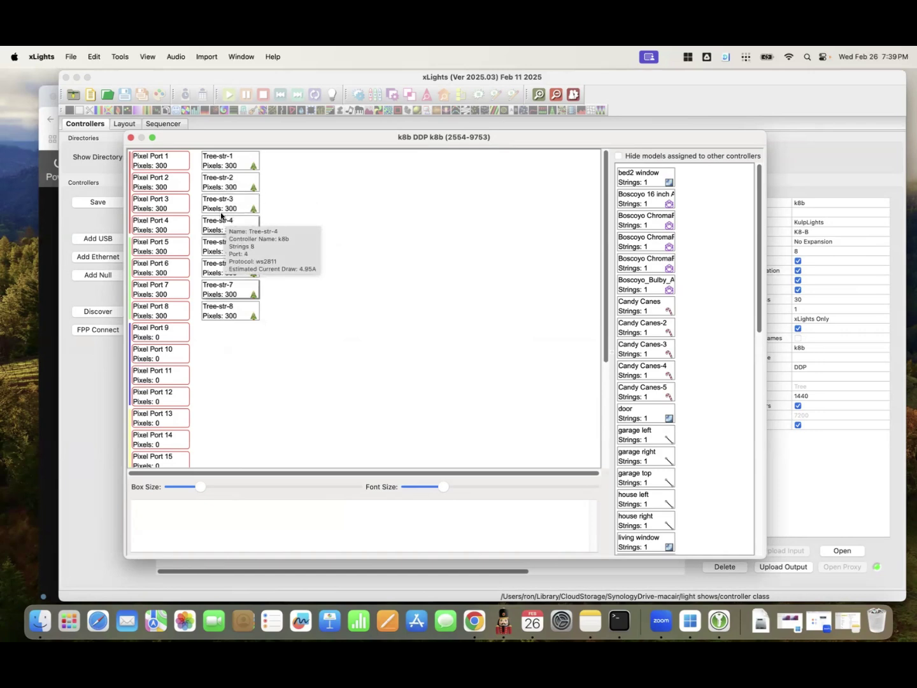
pyautogui.click(130, 138)
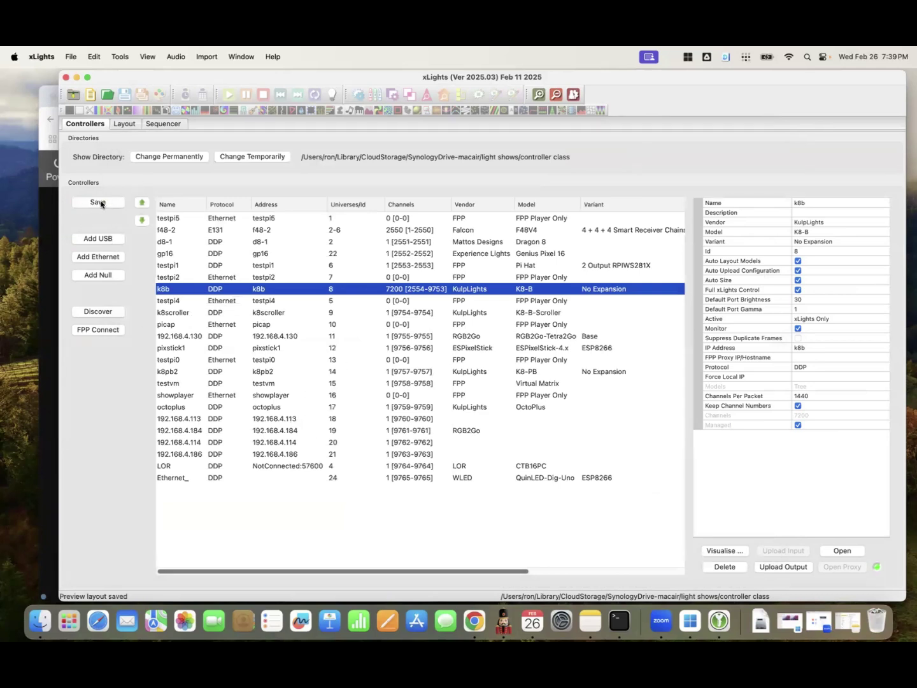
# Check the Tree model's strings, nodes per string and strands per string settings in the layout.
pyautogui.click(125, 125)
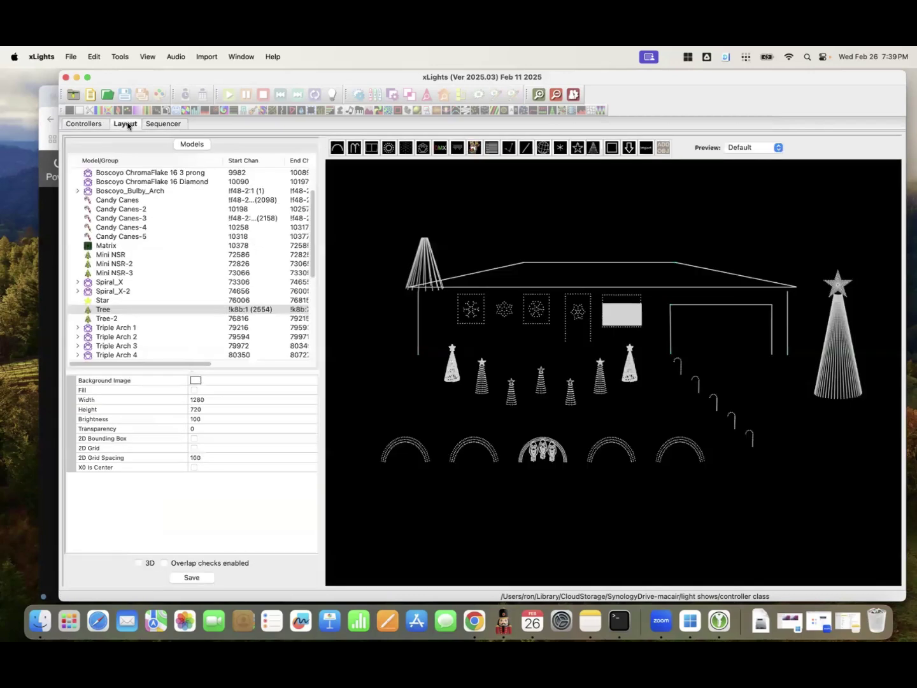
pyautogui.click(845, 359)
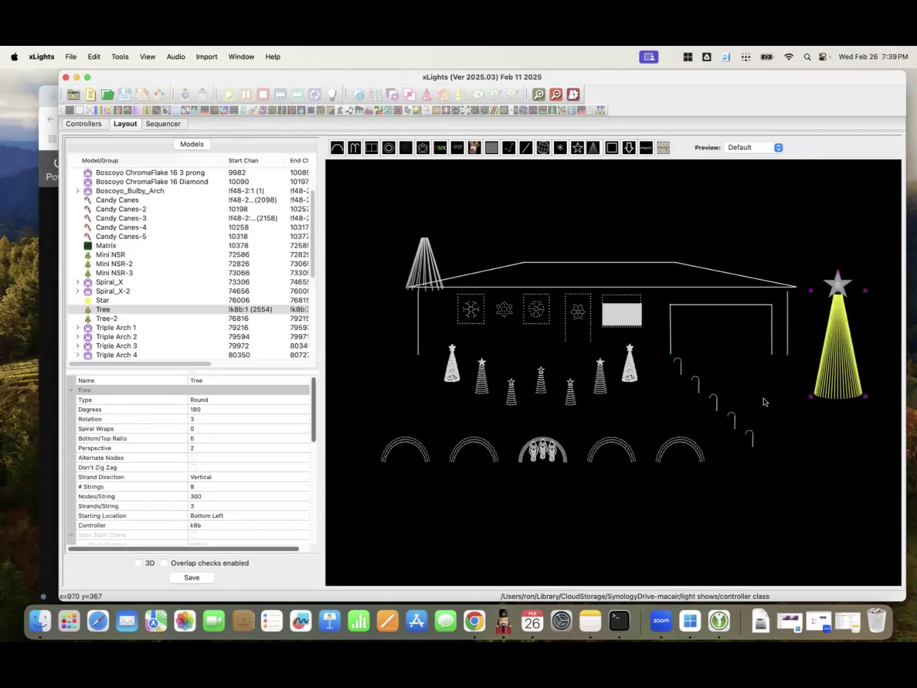
pyautogui.scroll(-1, 256, 437)
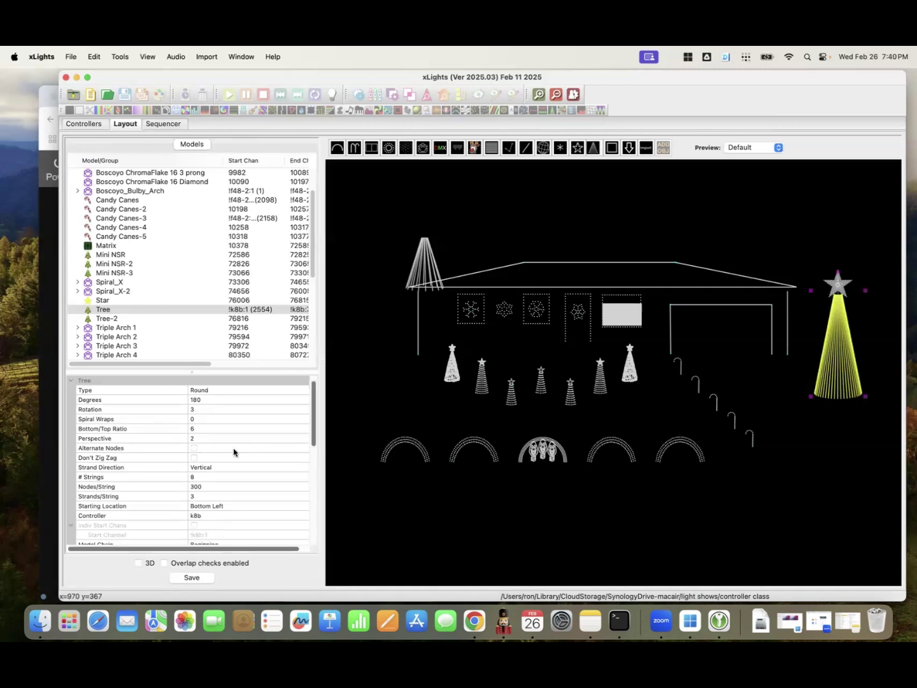
pyautogui.scroll(1, 222, 437)
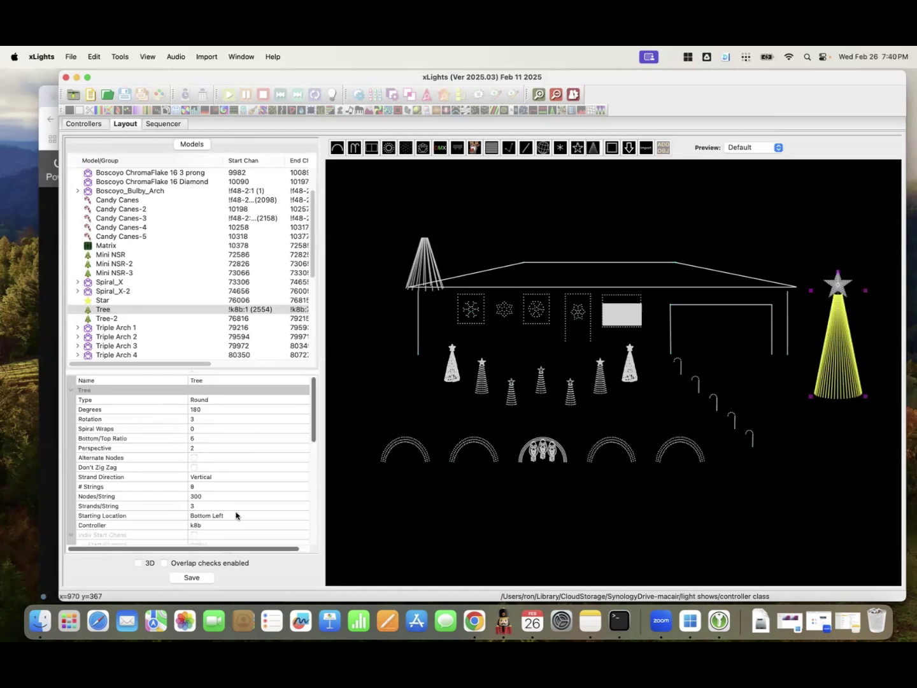
# Review the controllers available for the Tree model and inspect its start and end channels.
pyautogui.scroll(-1, 234, 514)
pyautogui.scroll(-3, 184, 512)
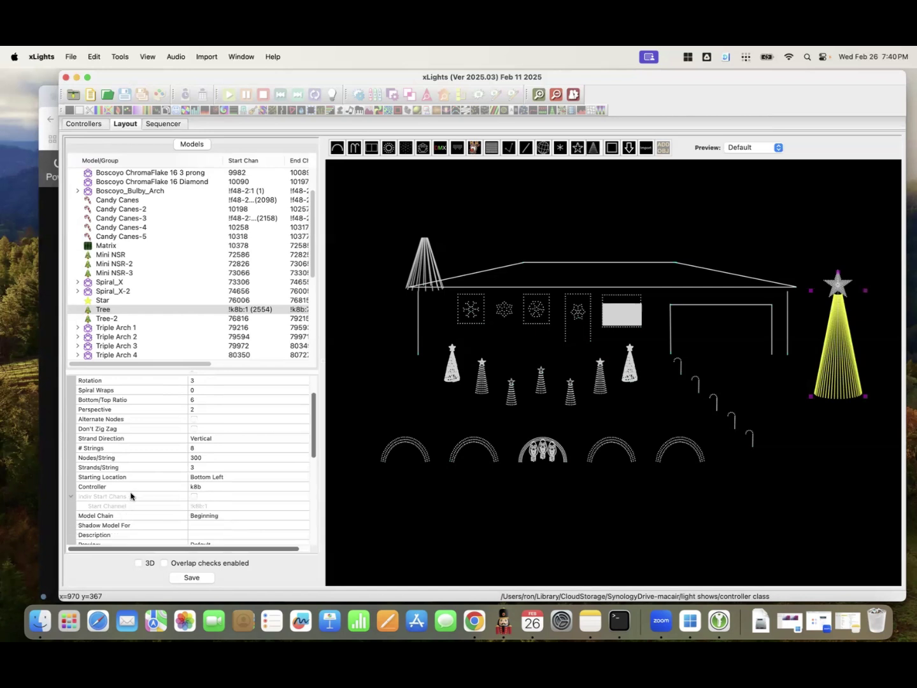
pyautogui.click(219, 489)
pyautogui.click(219, 489)
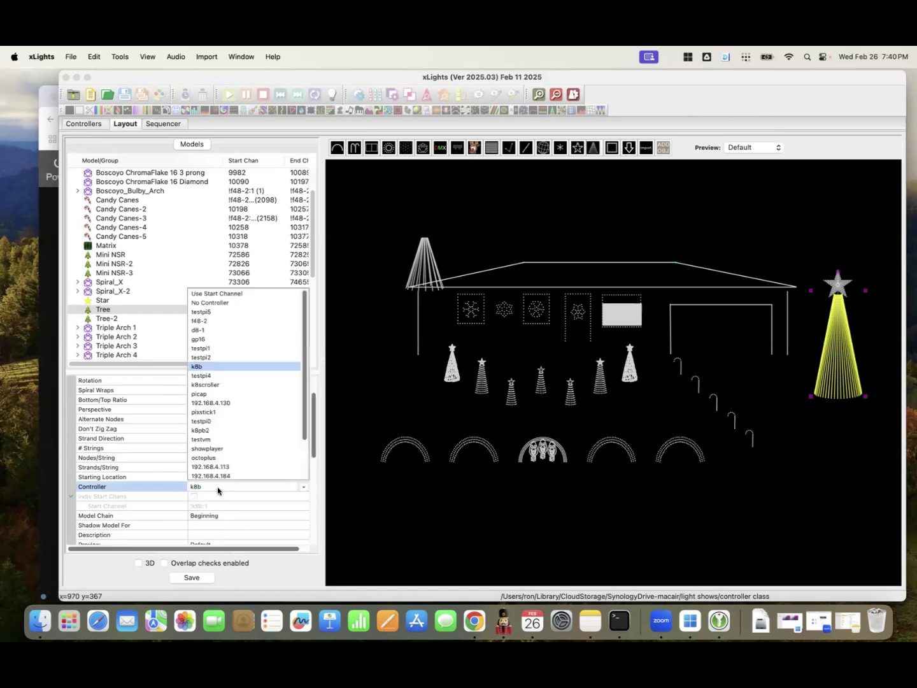
pyautogui.click(221, 490)
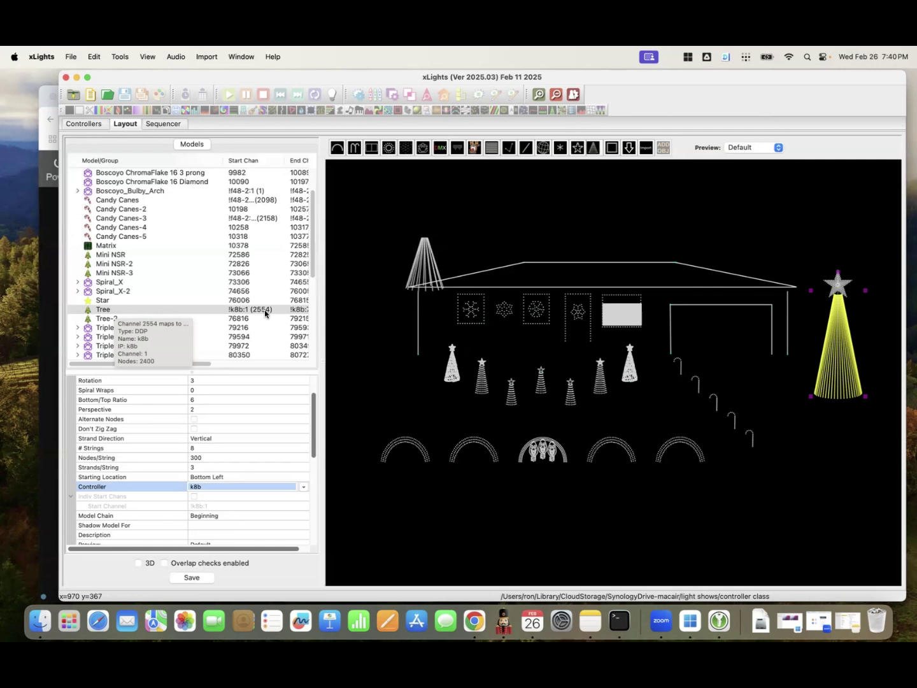
pyautogui.moveTo(207, 365); pyautogui.dragTo(233, 363)
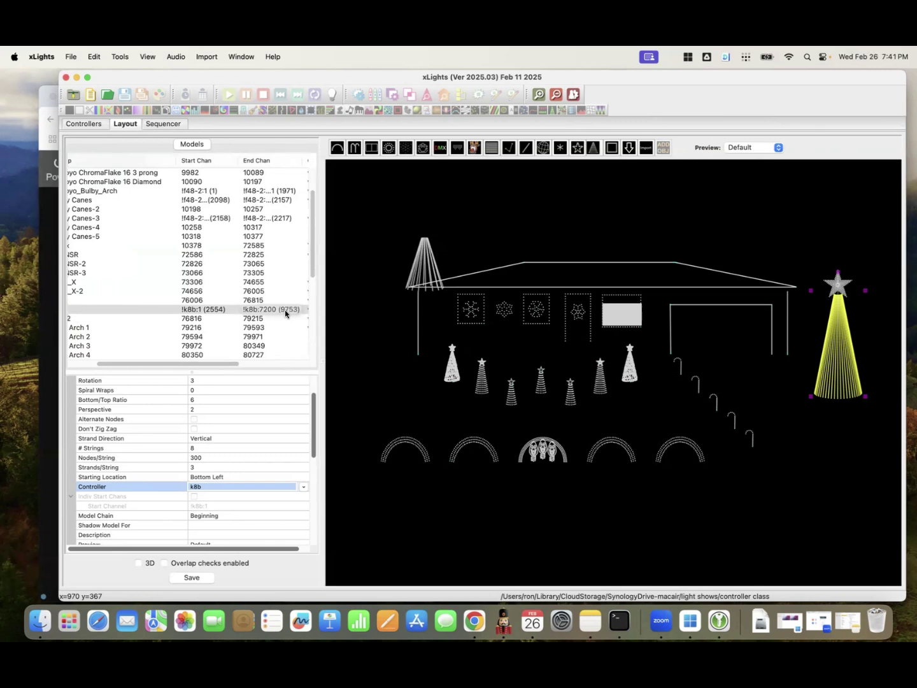
pyautogui.moveTo(223, 363); pyautogui.dragTo(159, 366)
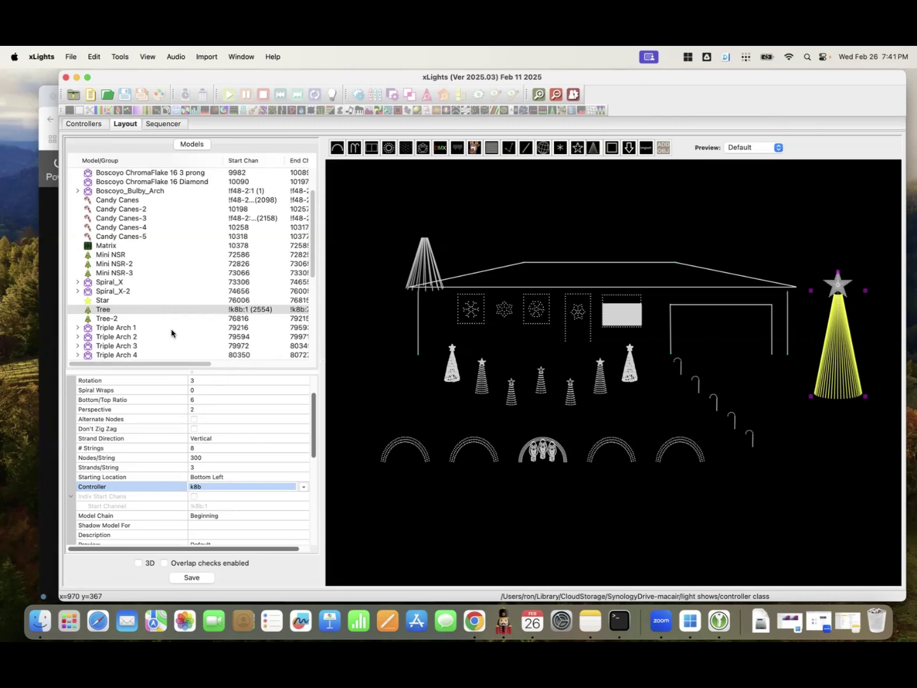
# Compare the Tree model's controller connection settings with the unassigned Star model's string, port and protocol settings.
pyautogui.scroll(-5, 249, 495)
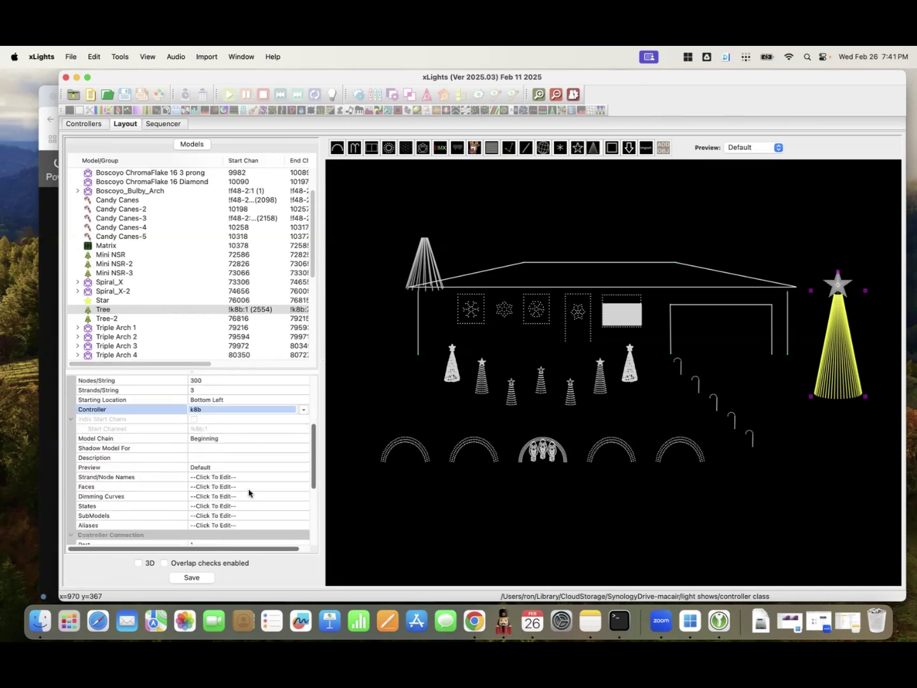
pyautogui.scroll(-1, 238, 494)
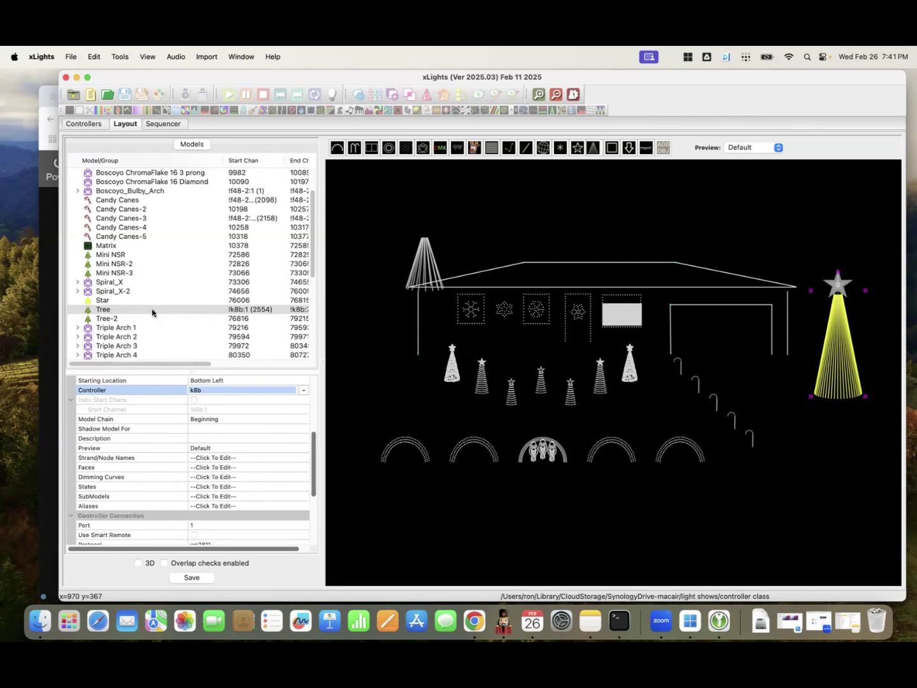
pyautogui.click(131, 307)
pyautogui.click(131, 300)
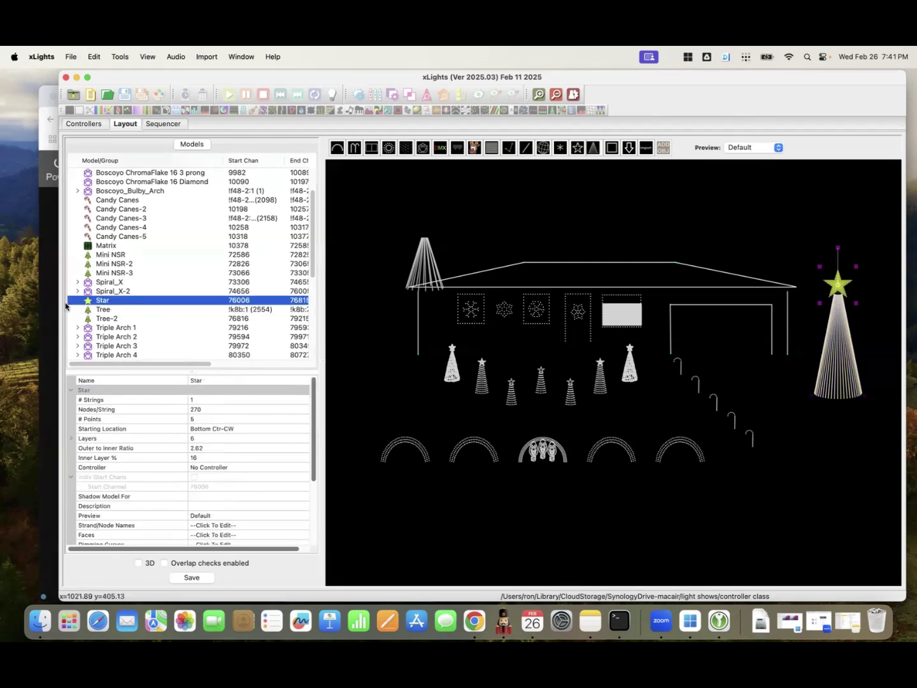
pyautogui.scroll(-5, 166, 477)
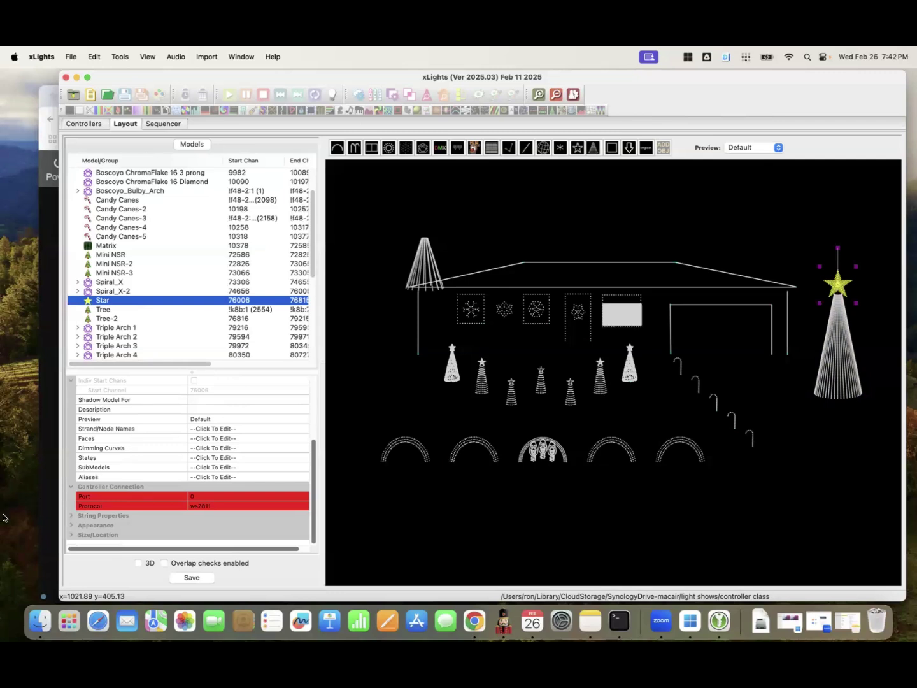
pyautogui.scroll(5, 194, 418)
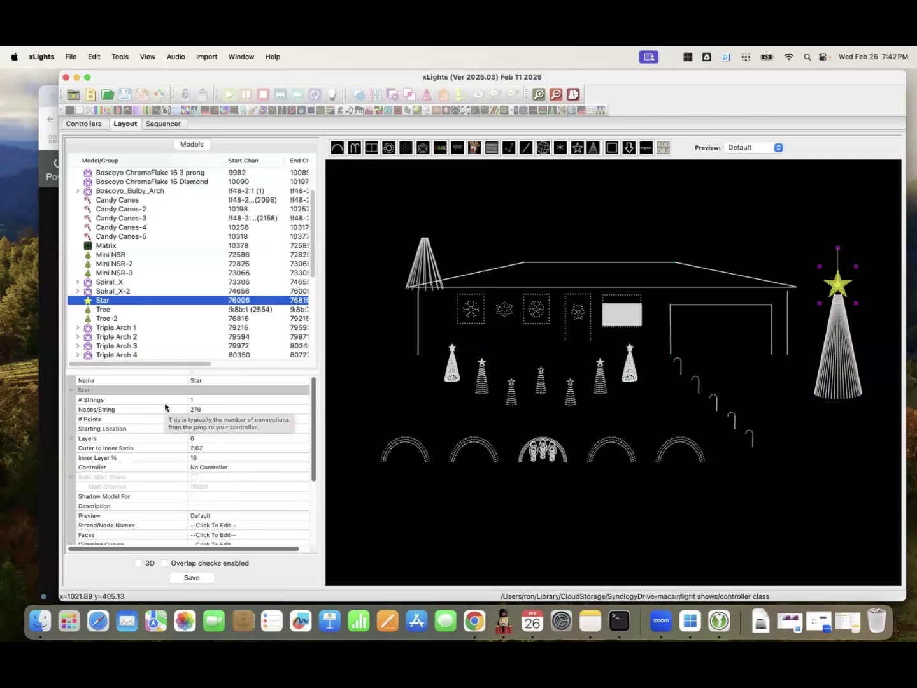
pyautogui.scroll(-5, 165, 484)
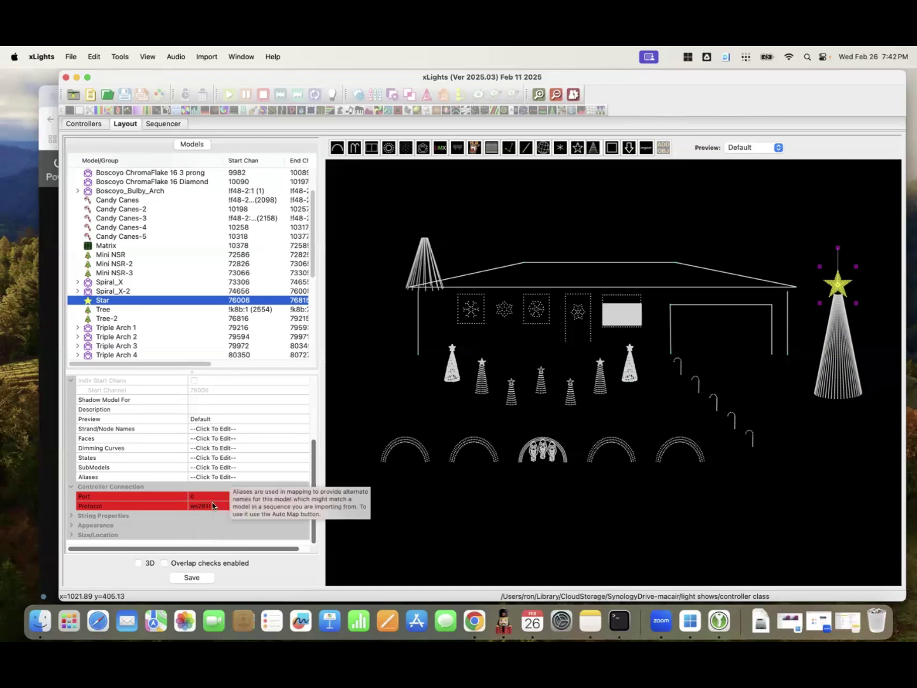
# Review the Tree model's controller connection settings and the available protocol options, keeping ws2811 selected.
pyautogui.press('Down')
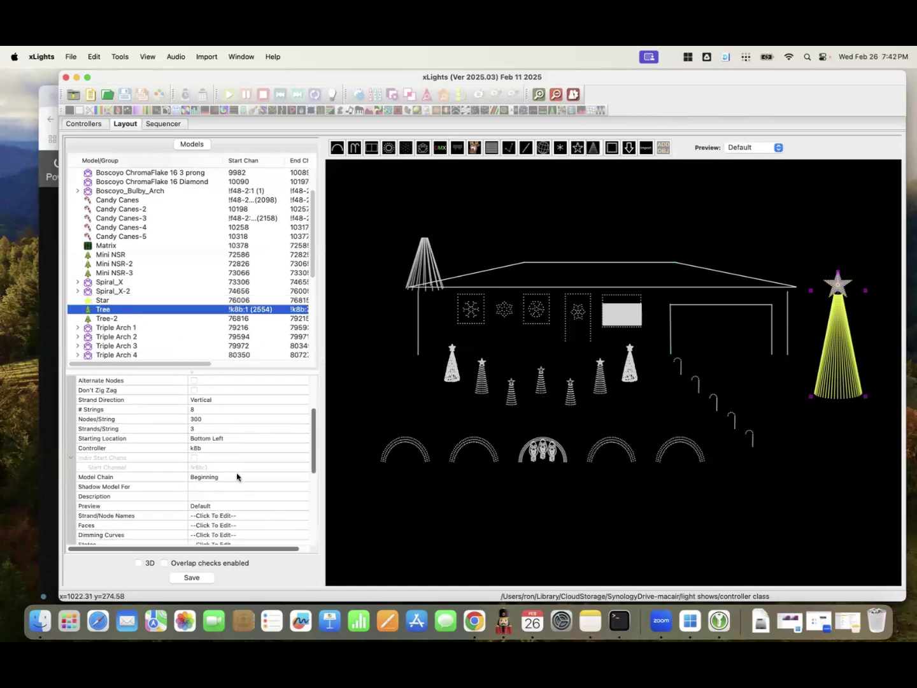
pyautogui.scroll(-8, 237, 476)
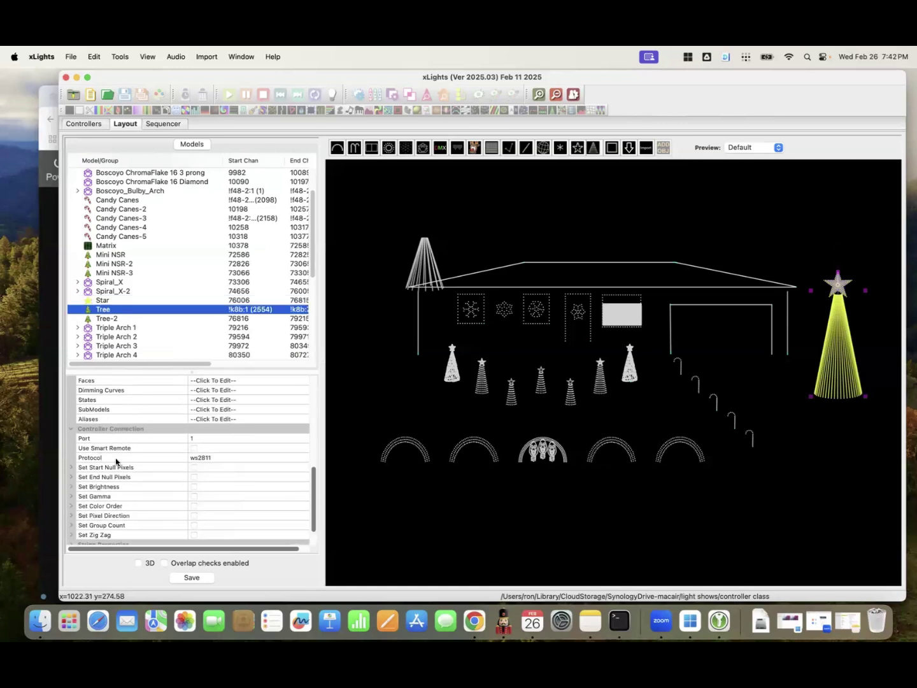
pyautogui.scroll(-3, 118, 461)
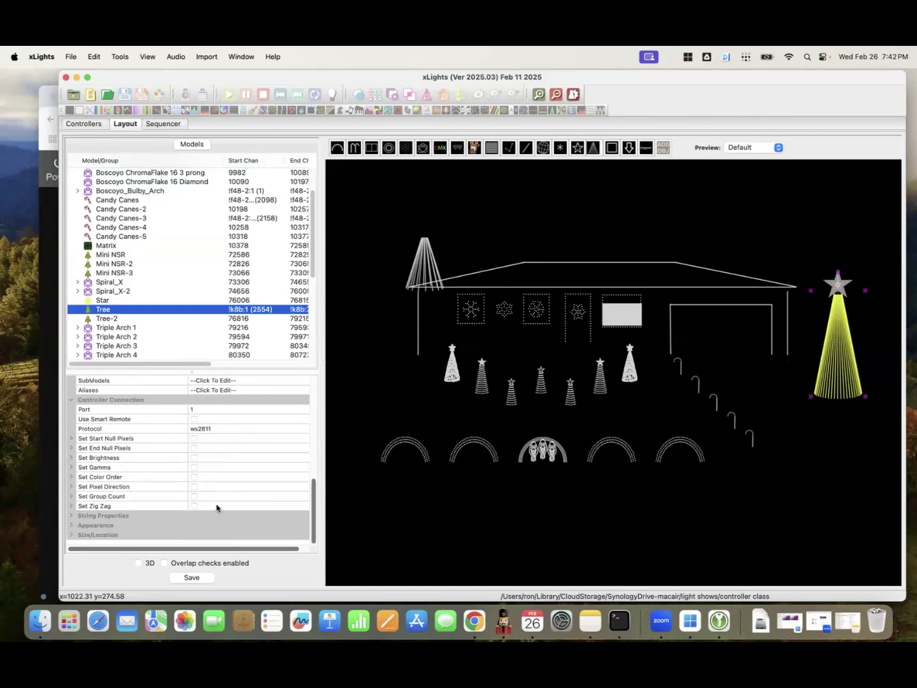
pyautogui.click(214, 430)
pyautogui.click(224, 431)
pyautogui.click(224, 430)
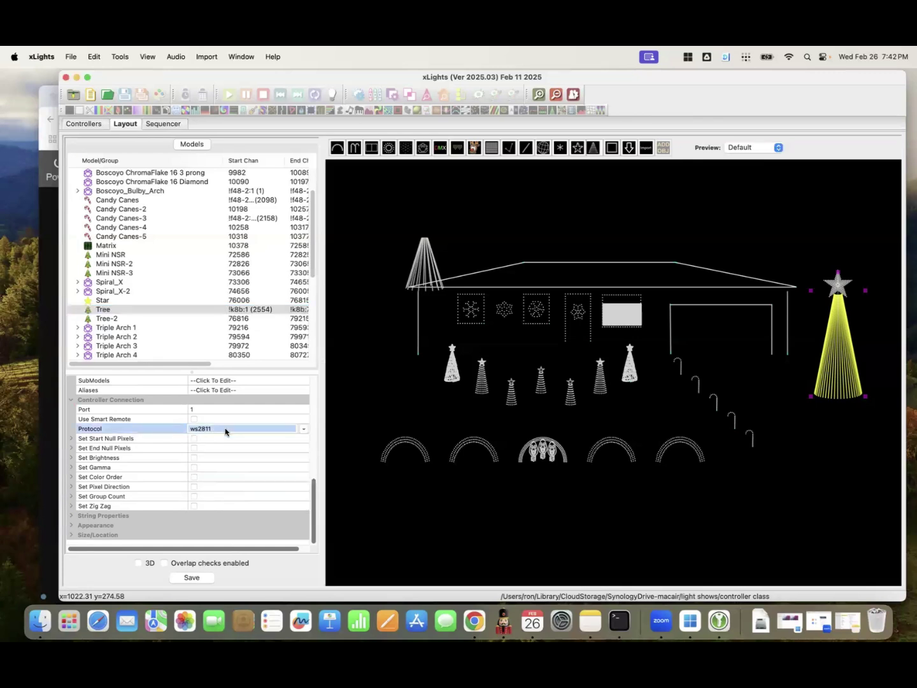
pyautogui.click(221, 431)
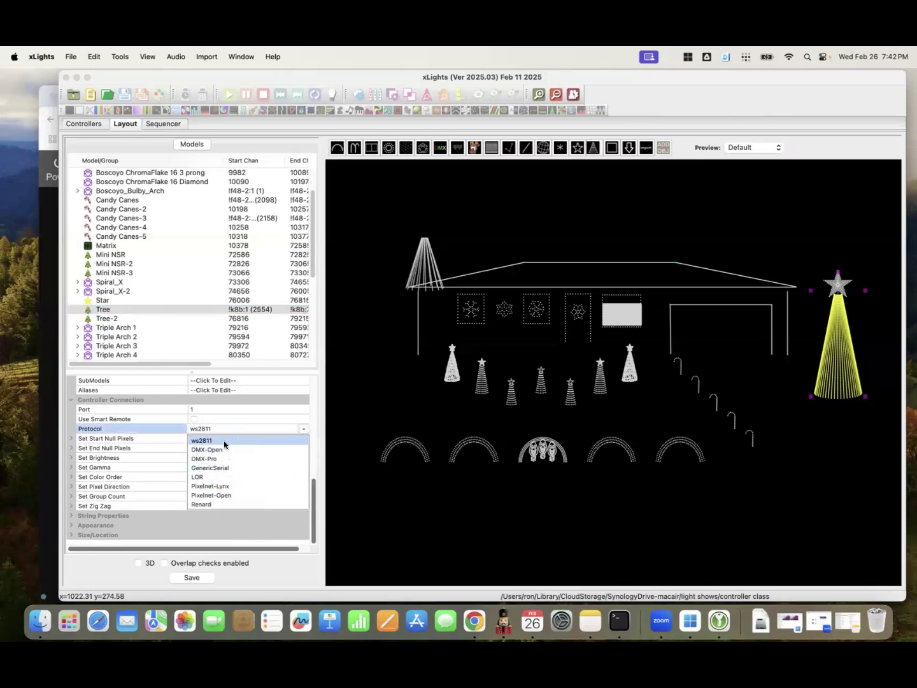
pyautogui.click(219, 441)
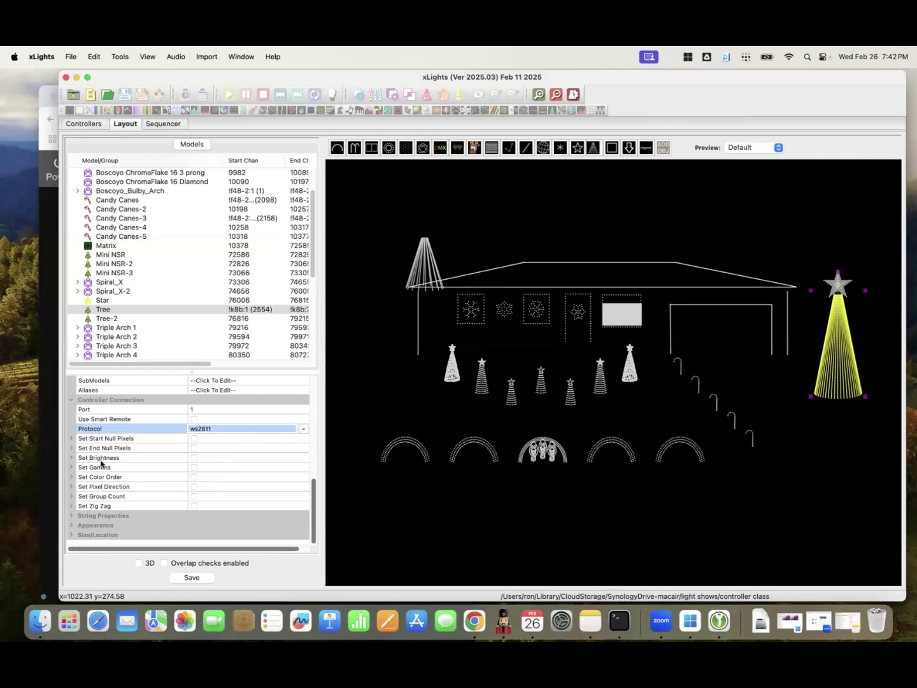
# Enable the Set Brightness override in the Tree model's controller connection settings and reselect the model.
pyautogui.click(151, 471)
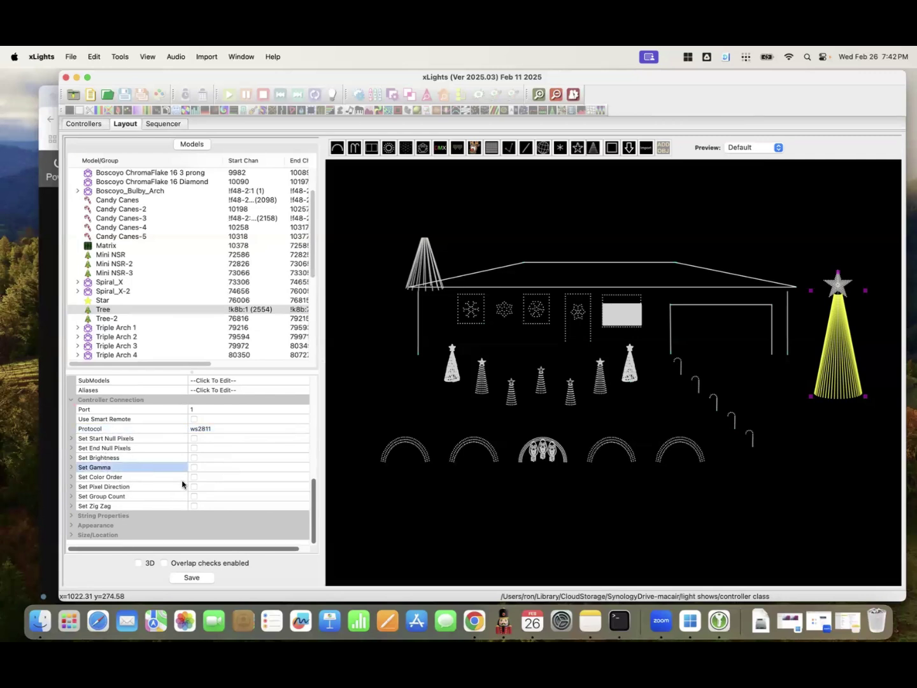
pyautogui.click(139, 458)
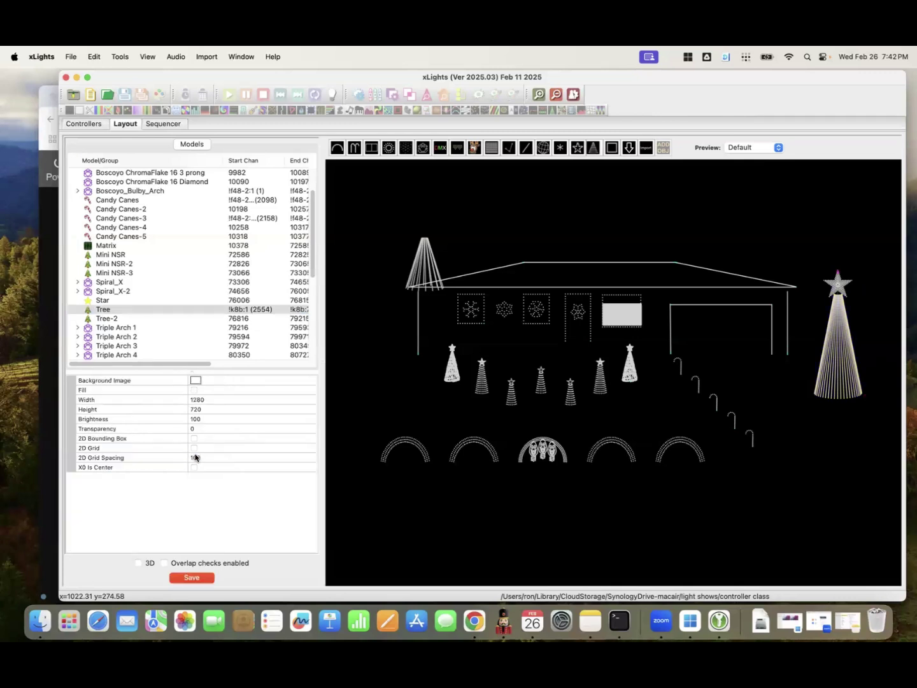
pyautogui.click(194, 457)
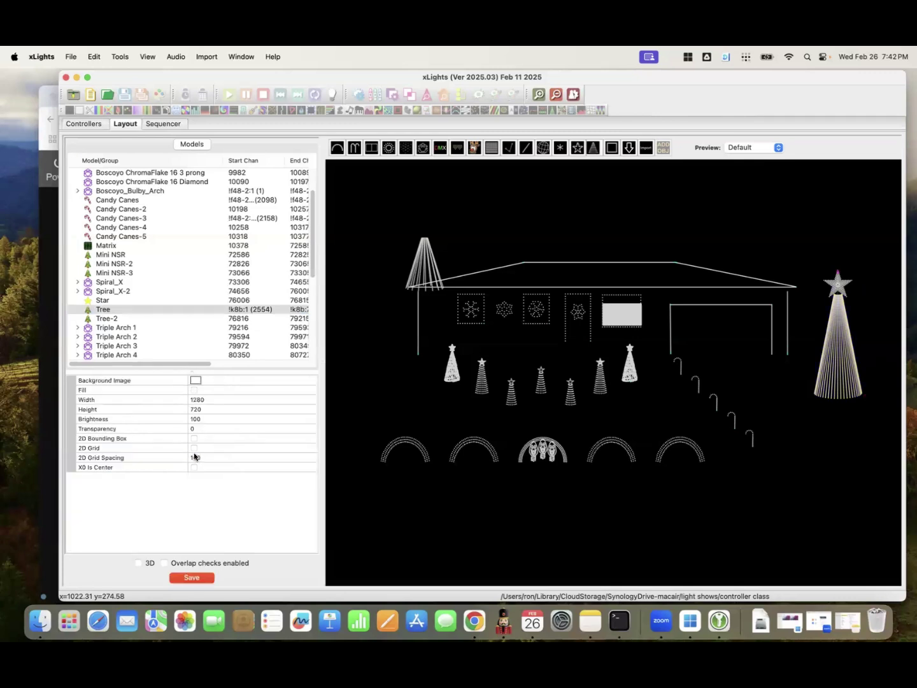
pyautogui.click(142, 310)
pyautogui.click(415, 338)
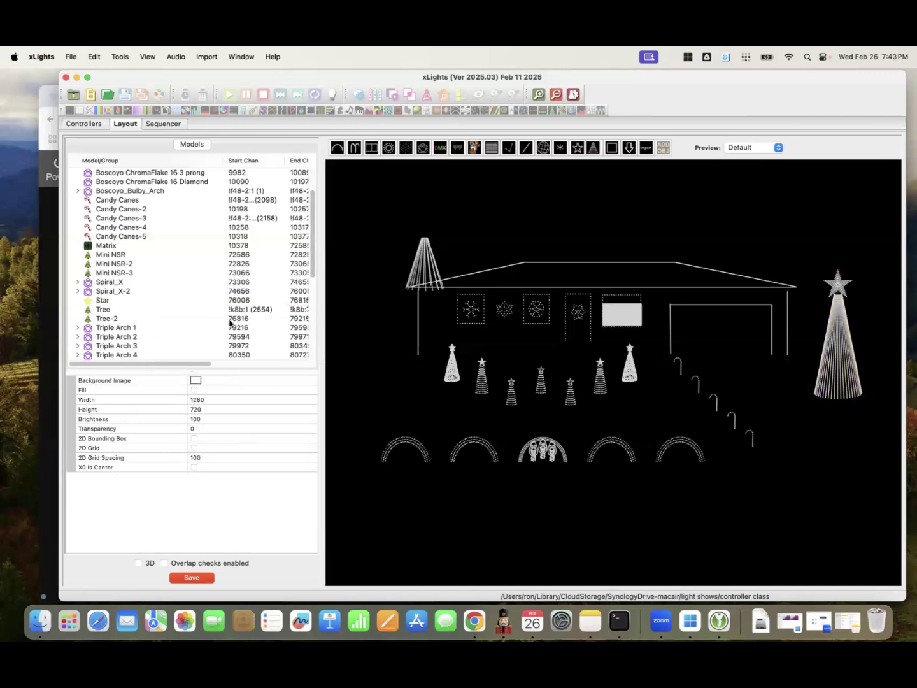
pyautogui.click(163, 310)
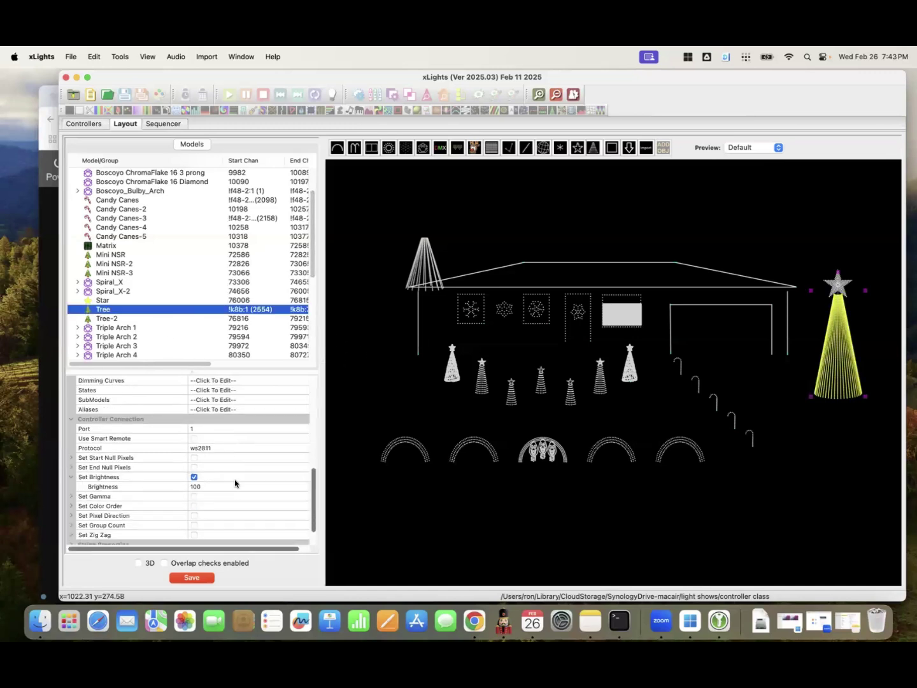
# Set the Tree model's controller connection brightness to 20 and recheck its connection settings.
pyautogui.scroll(-5, 235, 479)
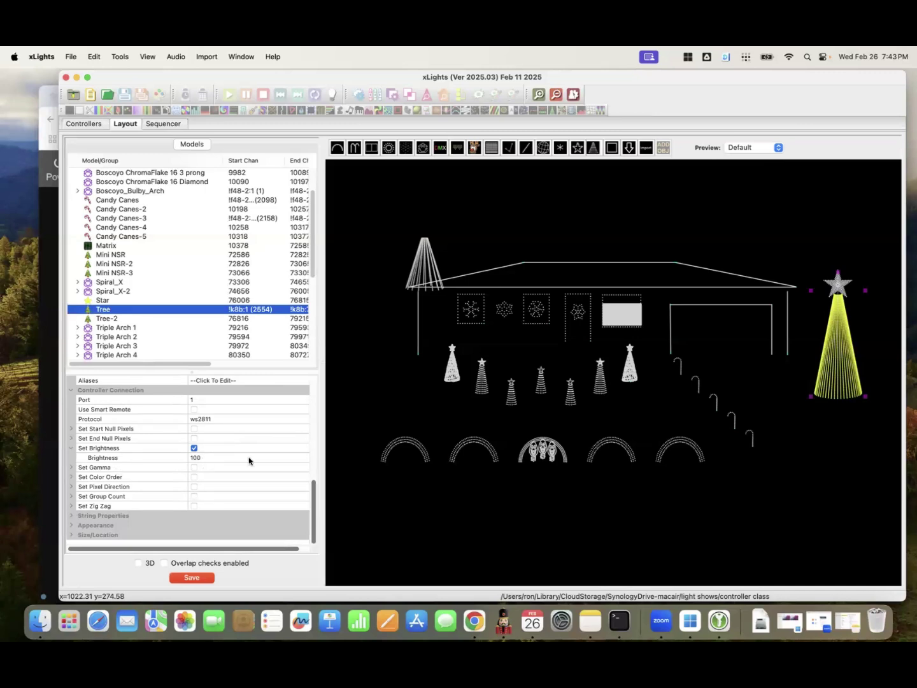
pyautogui.click(232, 458)
pyautogui.write('20')
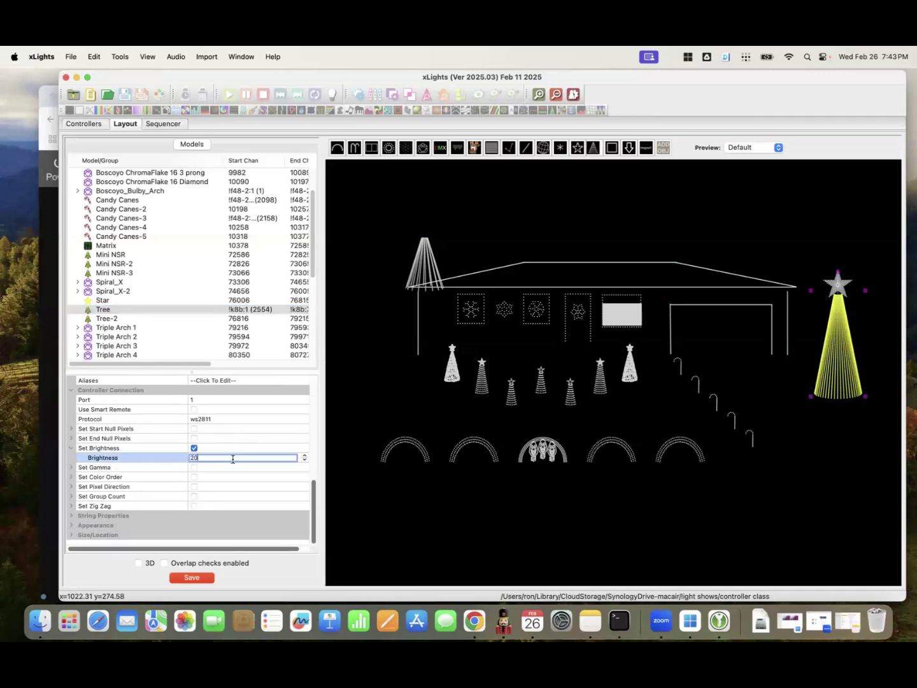
pyautogui.press('Return')
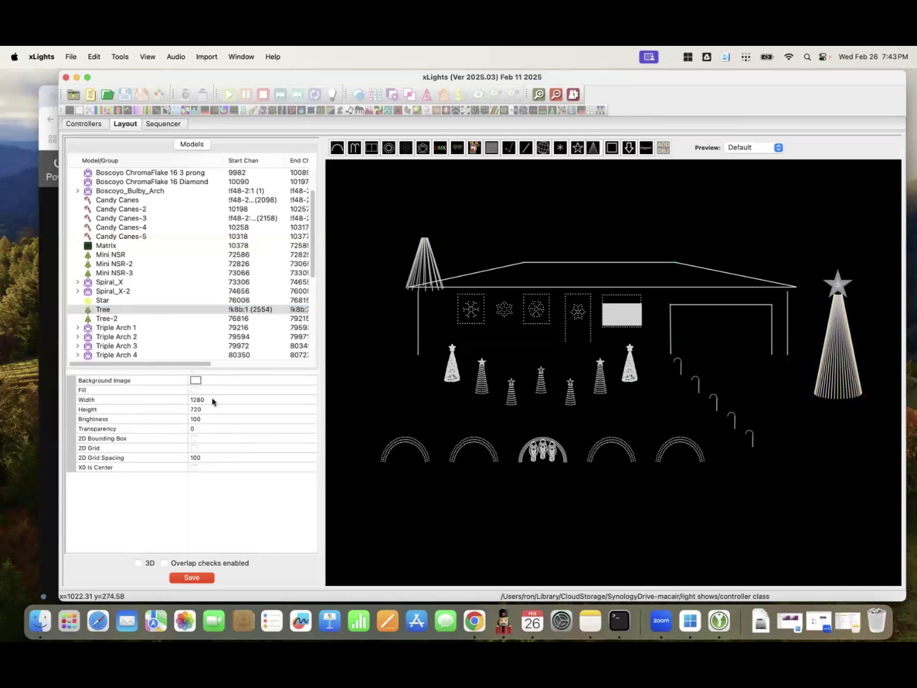
pyautogui.click(142, 310)
pyautogui.click(141, 292)
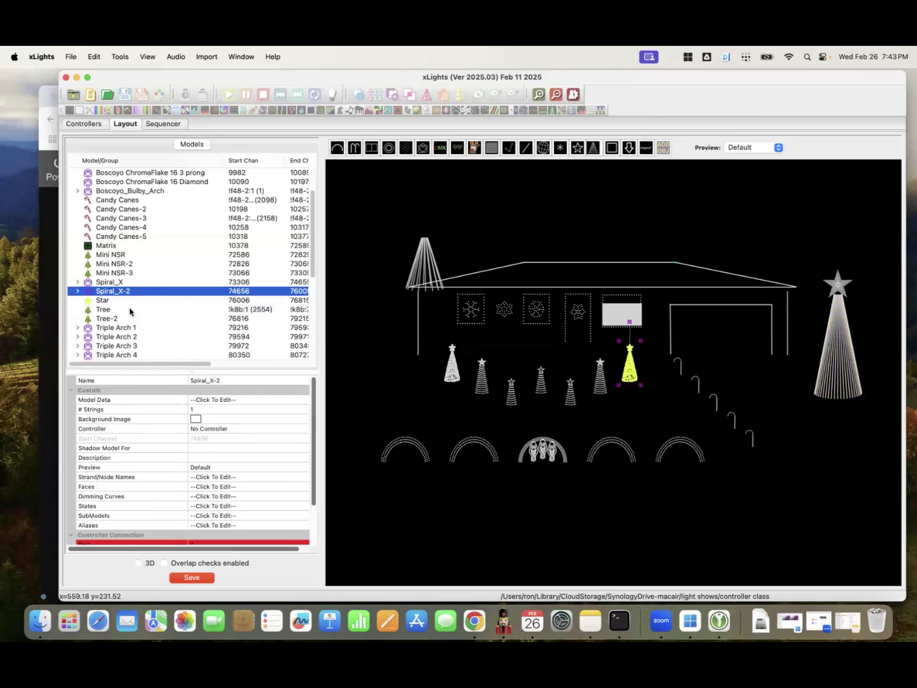
pyautogui.click(133, 310)
pyautogui.scroll(-4, 216, 474)
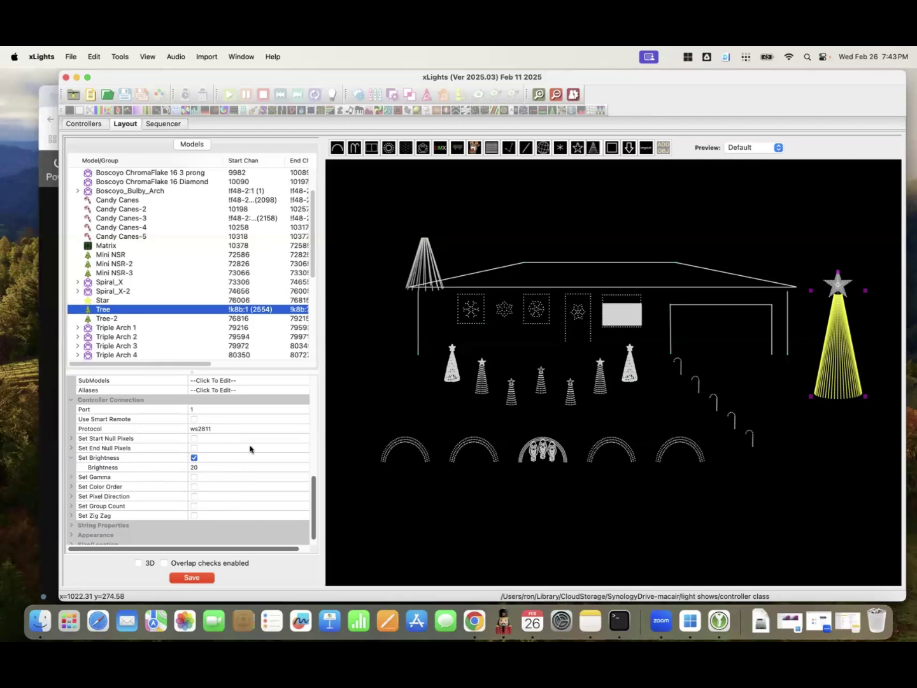
# Save the controller setup and upload the output configuration to the k8b controller.
pyautogui.click(84, 123)
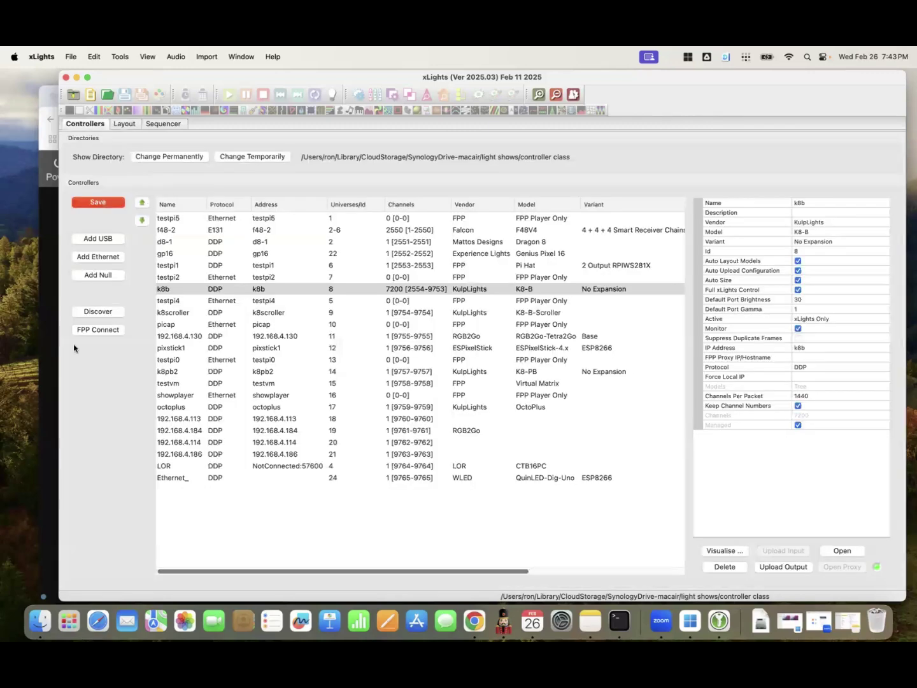
pyautogui.click(107, 203)
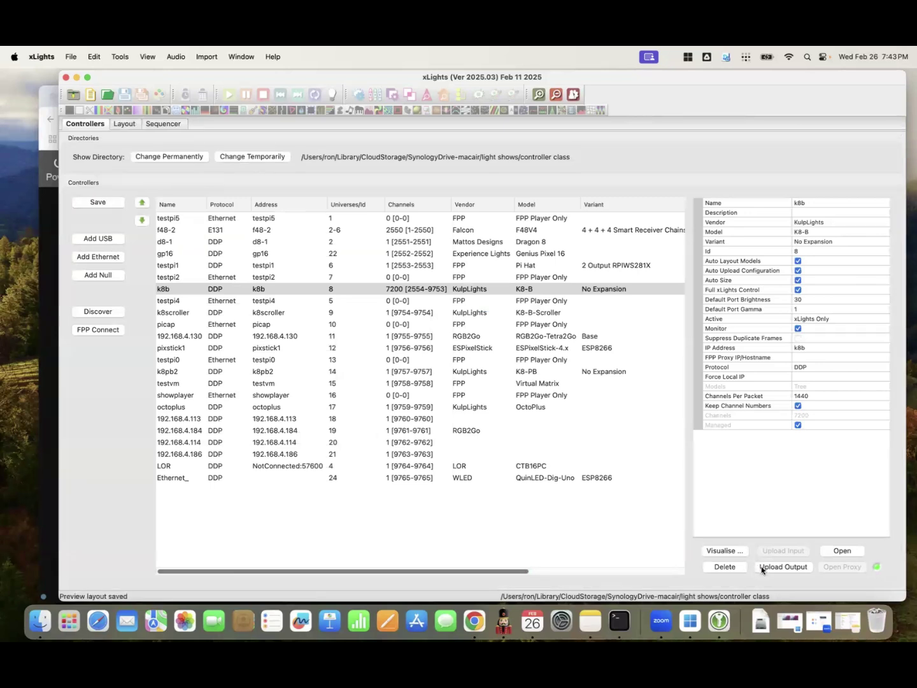
pyautogui.click(777, 567)
# Open the k8b controller's FPP web interface in Chrome and show the K8-B channel outputs.
pyautogui.click(839, 549)
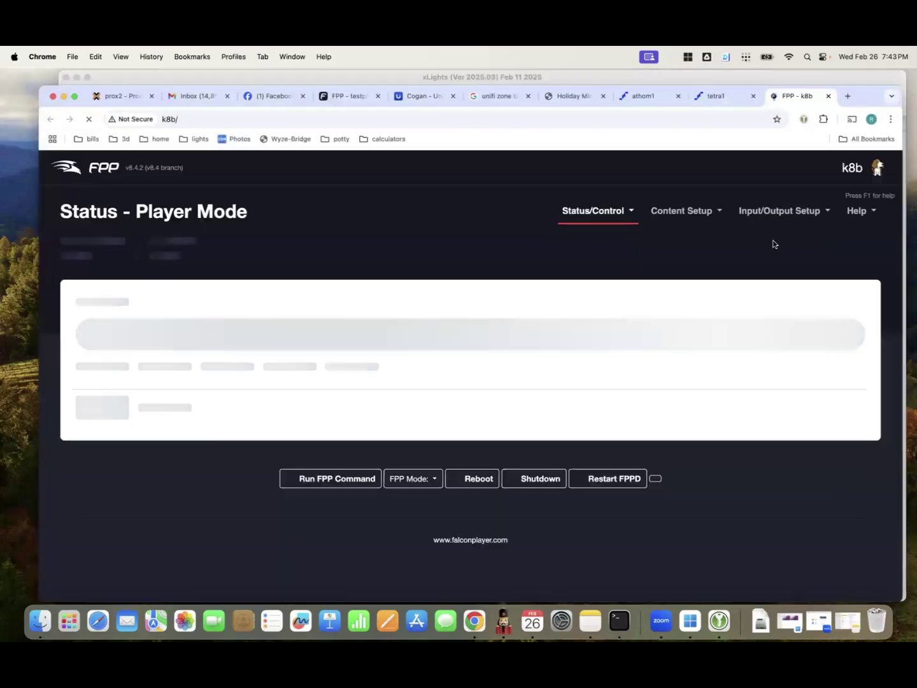
pyautogui.click(771, 211)
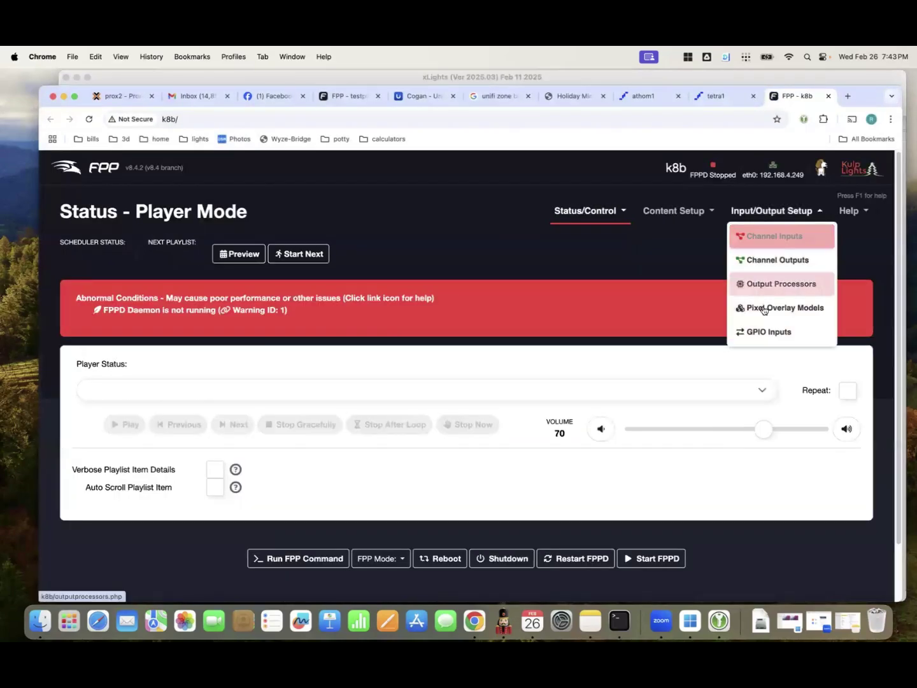
pyautogui.click(778, 260)
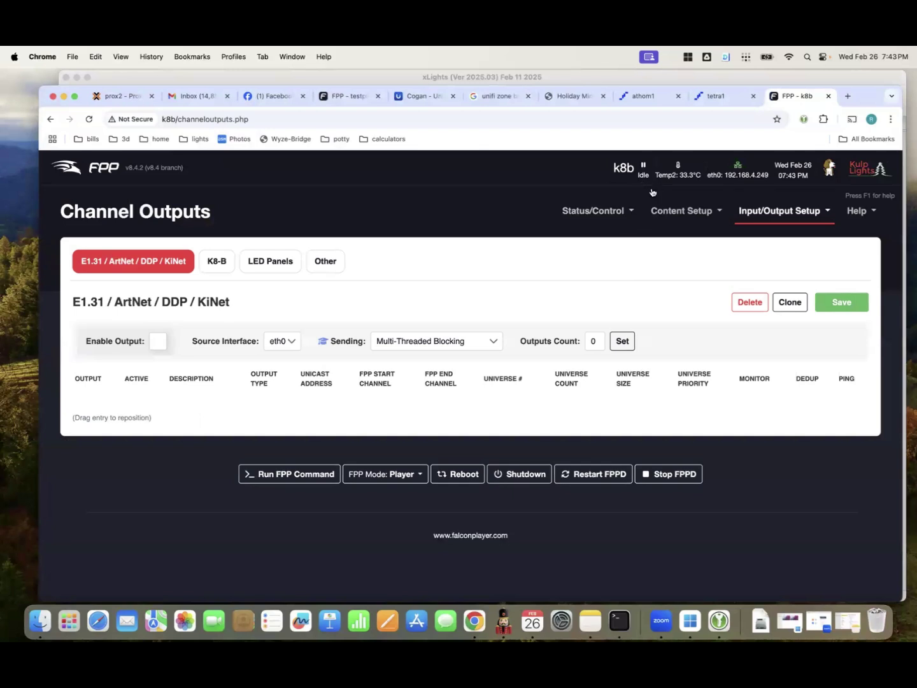
pyautogui.click(607, 236)
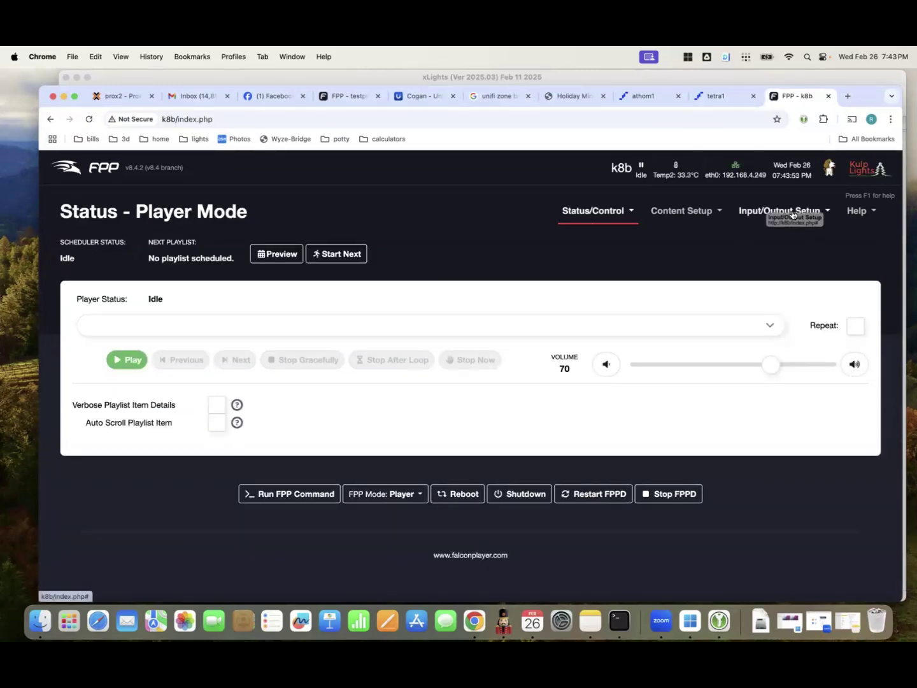
pyautogui.moveTo(770, 219)
pyautogui.click(775, 260)
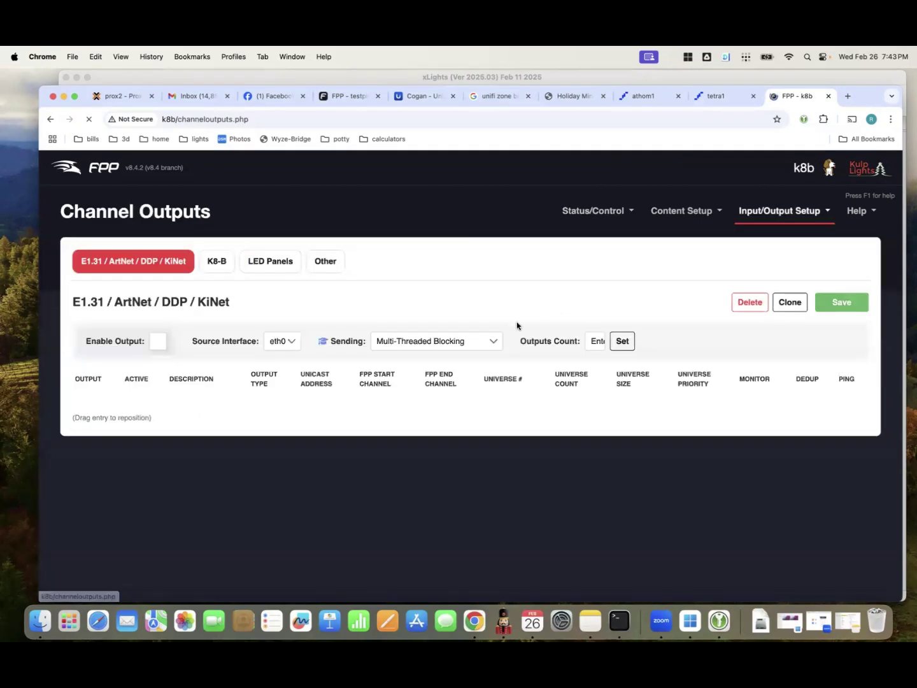
pyautogui.click(216, 267)
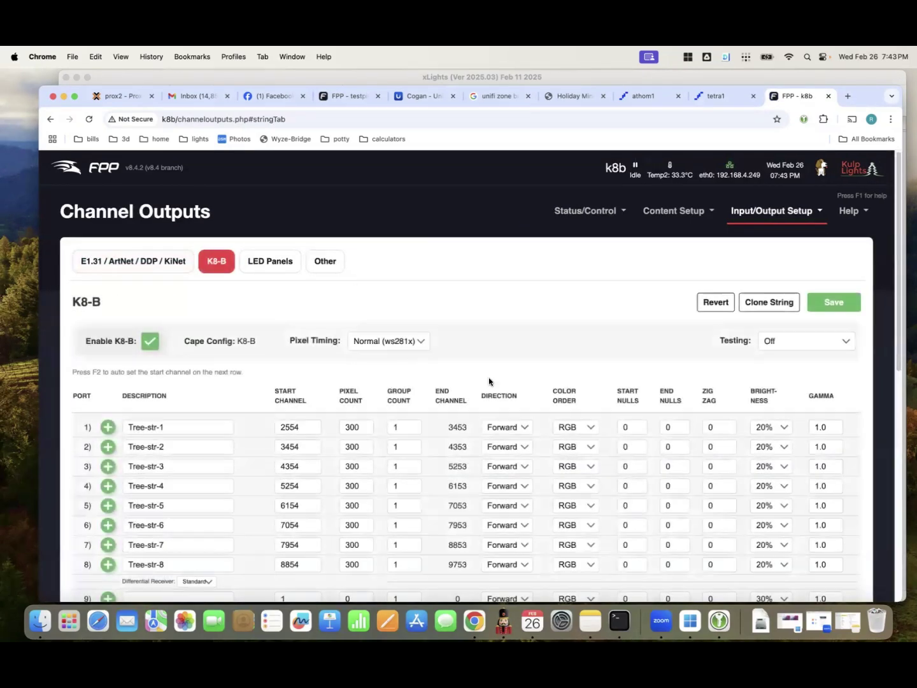
# Compare the brightness settings of the Tree string ports with those of the unused ports in the K8-B outputs.
pyautogui.scroll(-4, 487, 368)
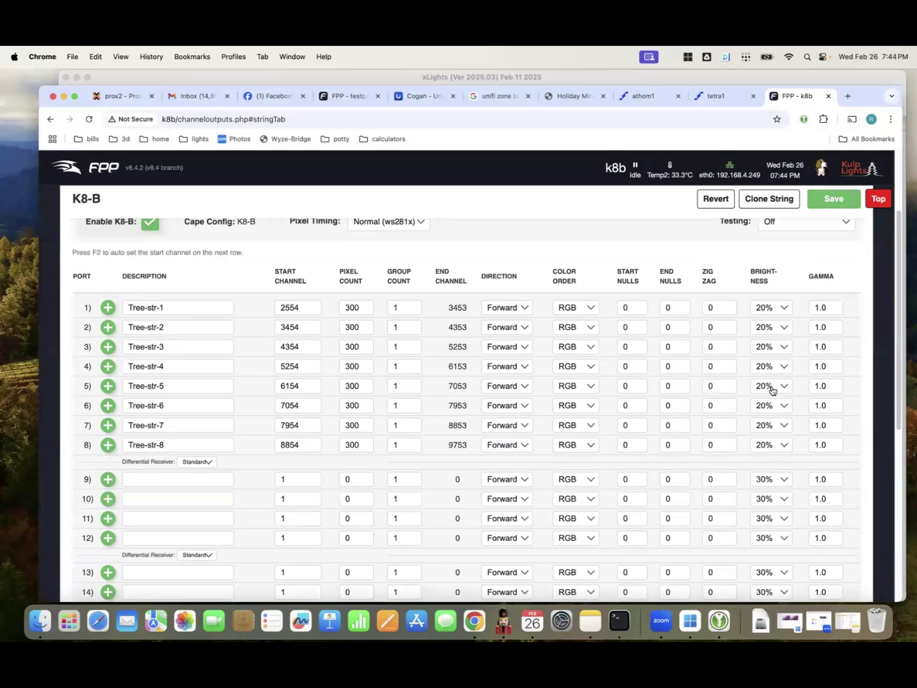
pyautogui.scroll(-3, 458, 524)
pyautogui.scroll(-1, 356, 471)
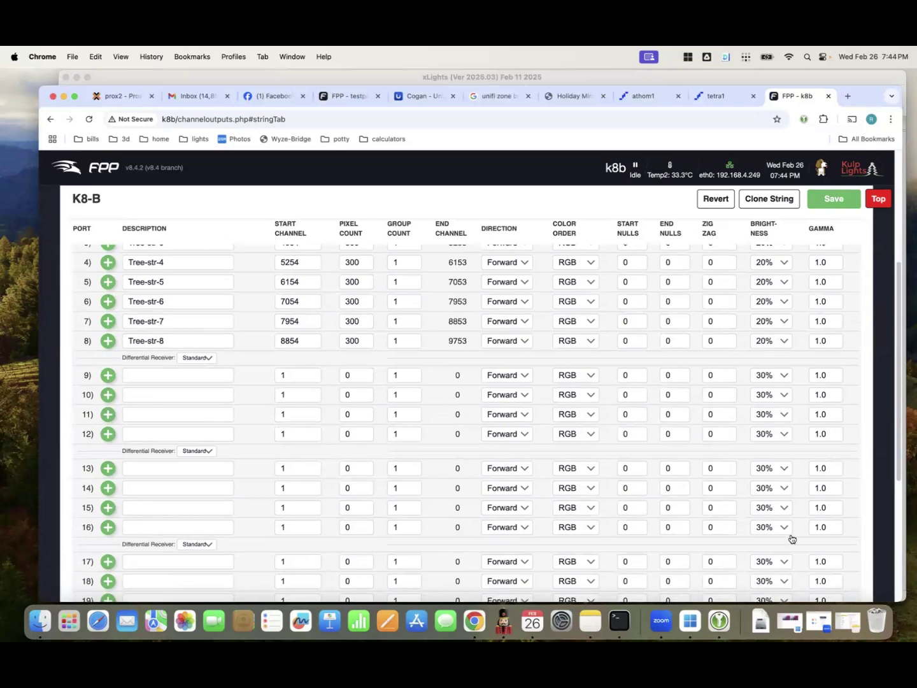
pyautogui.scroll(6, 675, 452)
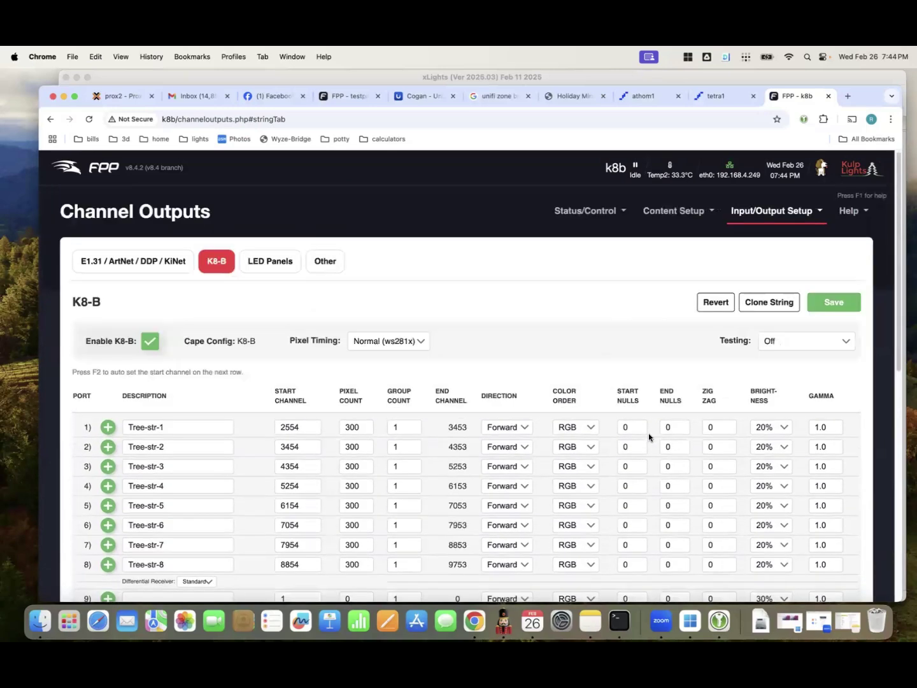
pyautogui.scroll(-4, 660, 446)
pyautogui.scroll(-3, 658, 440)
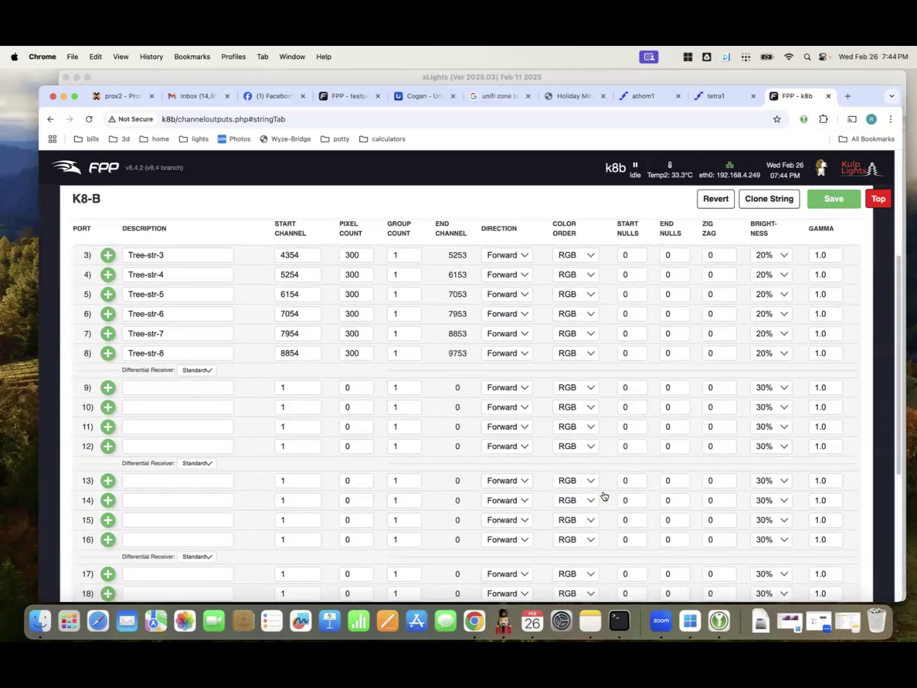
pyautogui.scroll(5, 578, 489)
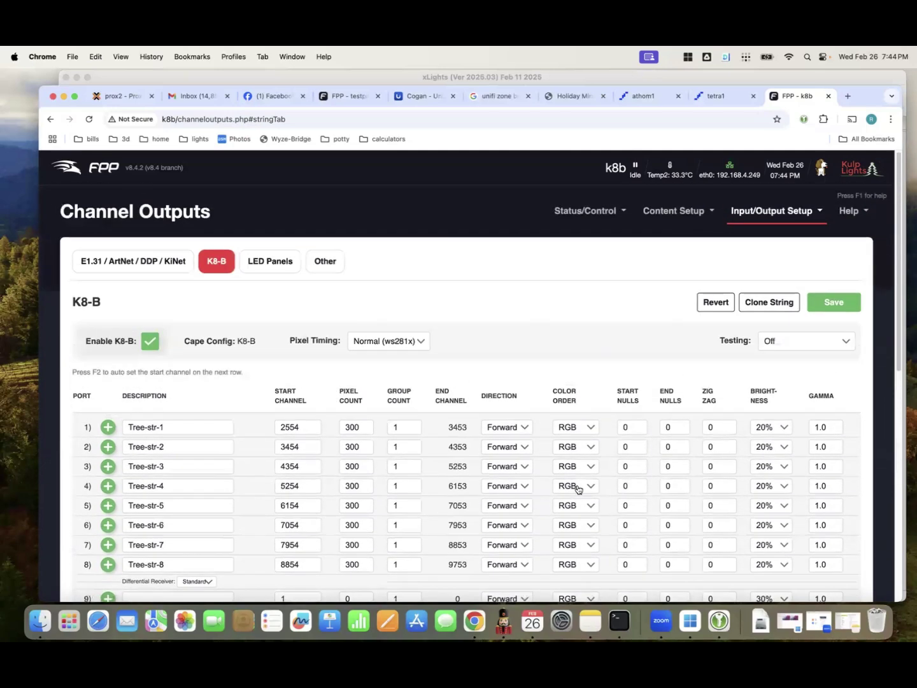
pyautogui.scroll(-1, 578, 489)
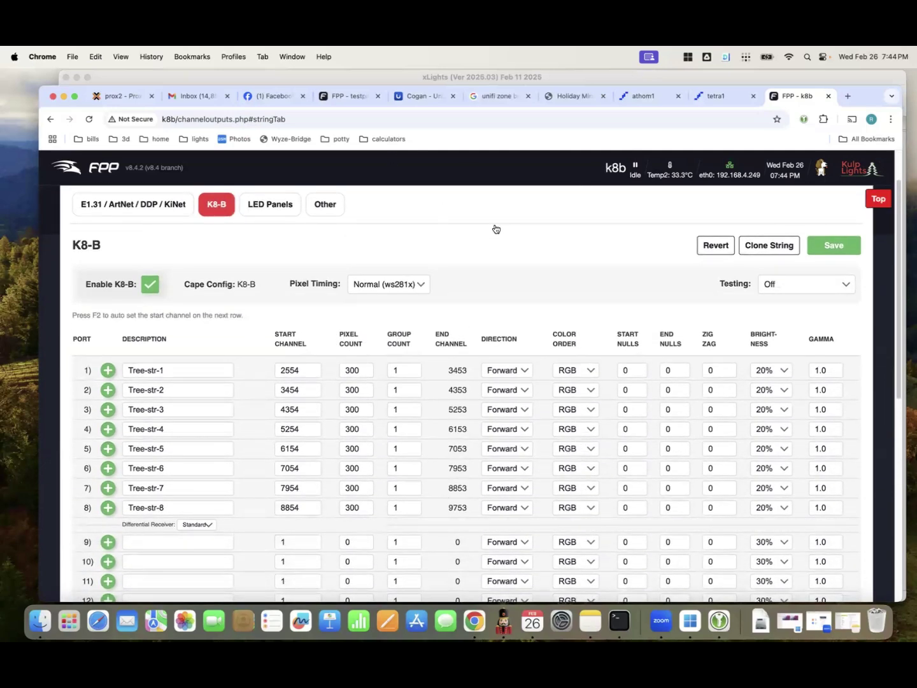
# Switch back to xLights and set the Tree model's controller connection brightness to 30 in the layout.
pyautogui.press('super+Tab')
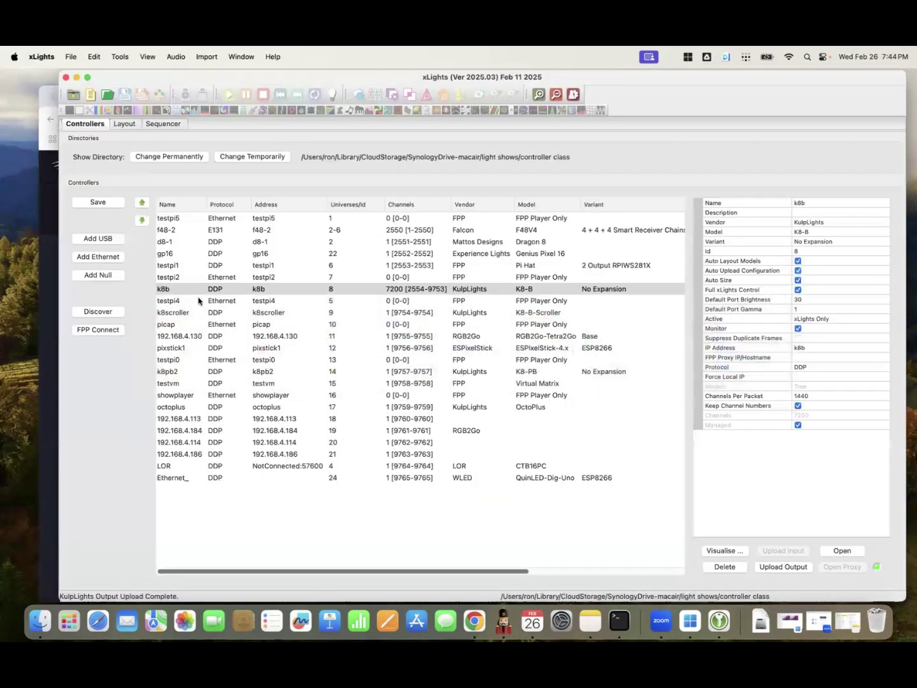
pyautogui.click(186, 291)
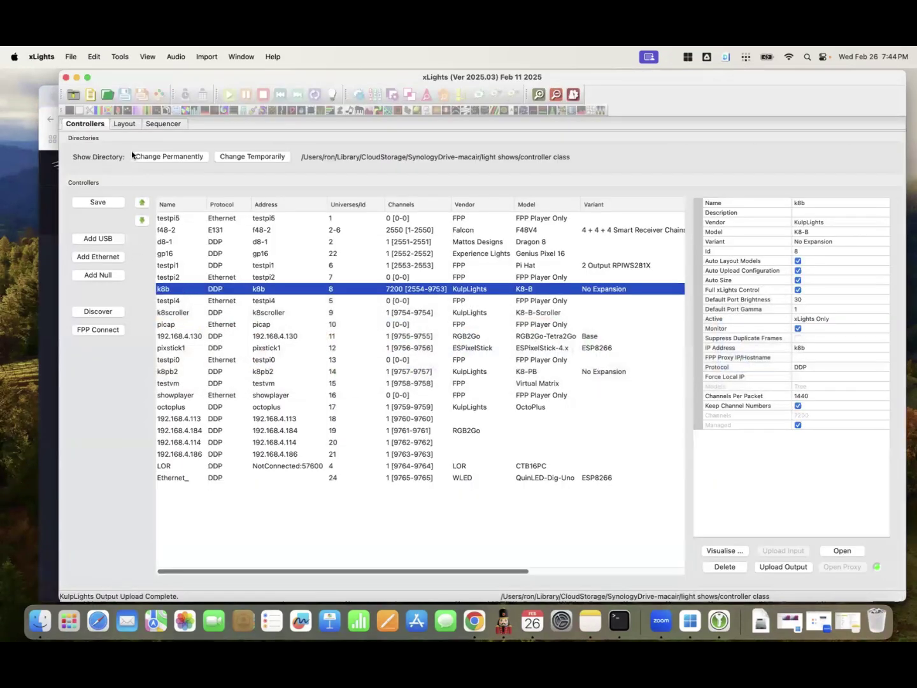
pyautogui.click(125, 125)
pyautogui.click(842, 372)
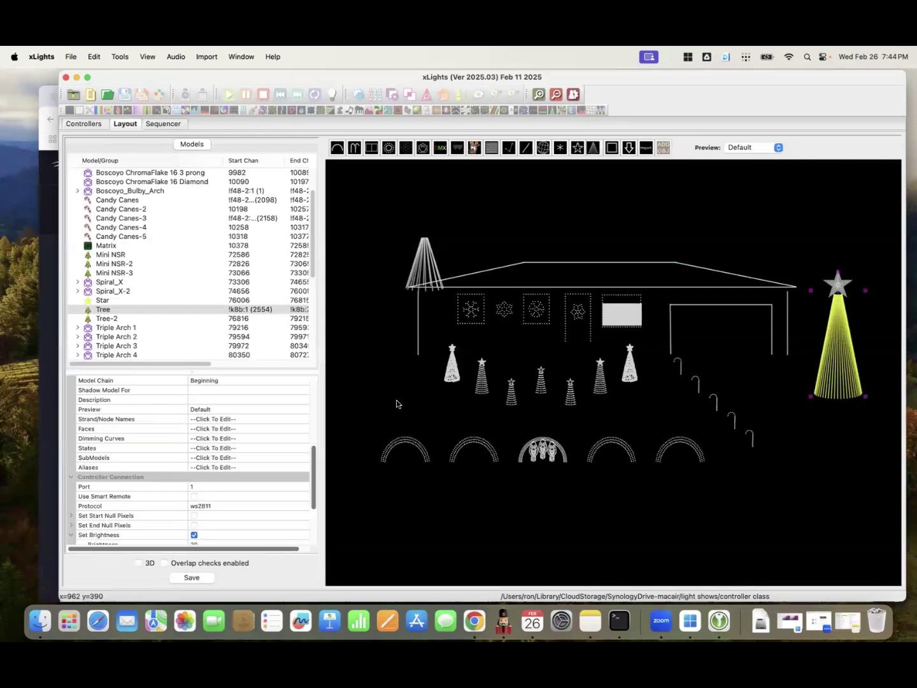
pyautogui.scroll(-2, 180, 504)
pyautogui.click(197, 508)
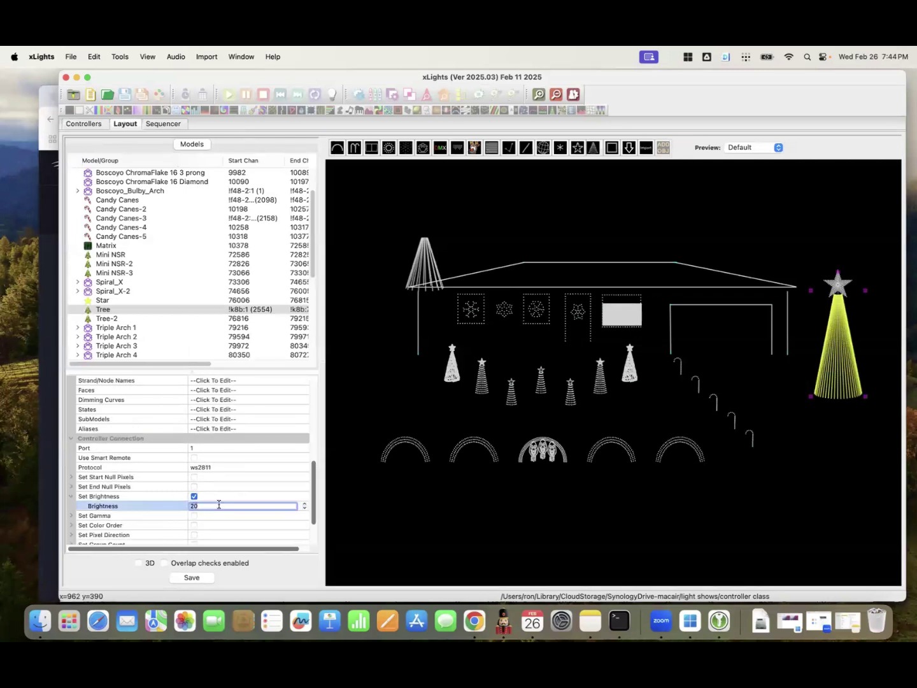
pyautogui.write('30')
pyautogui.click(226, 531)
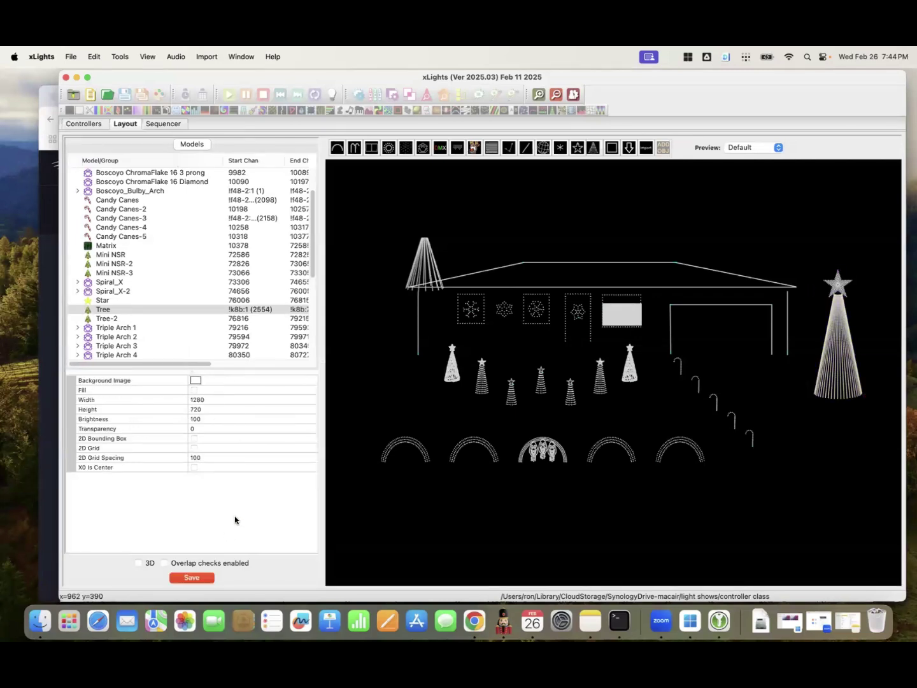
# Save the layout with the Tree model's brightness change and upload the output configuration to the k8b controller.
pyautogui.click(142, 311)
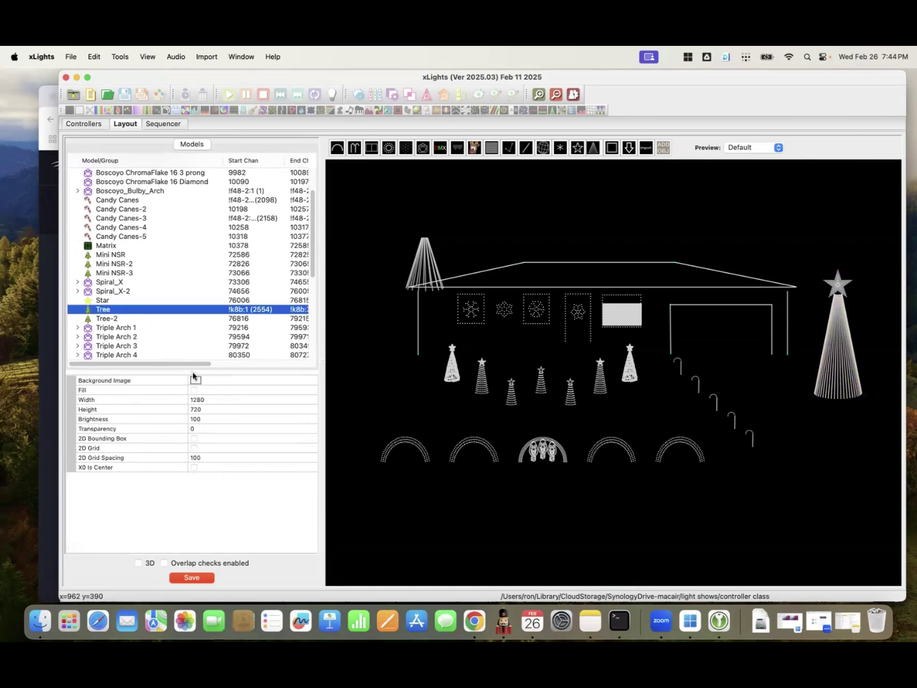
pyautogui.click(139, 344)
pyautogui.click(139, 311)
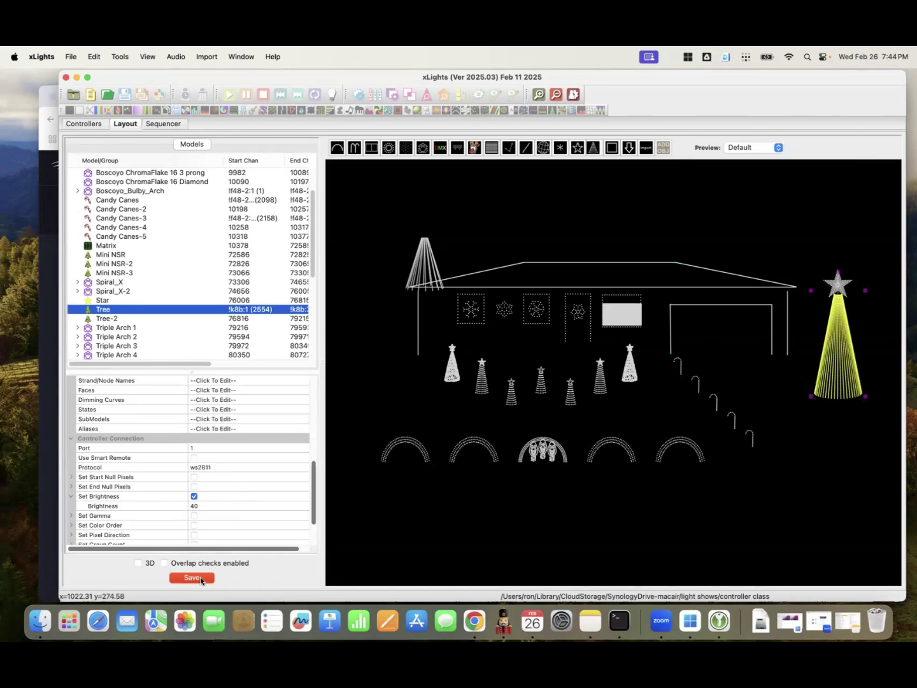
pyautogui.press('super+s')
pyautogui.click(83, 124)
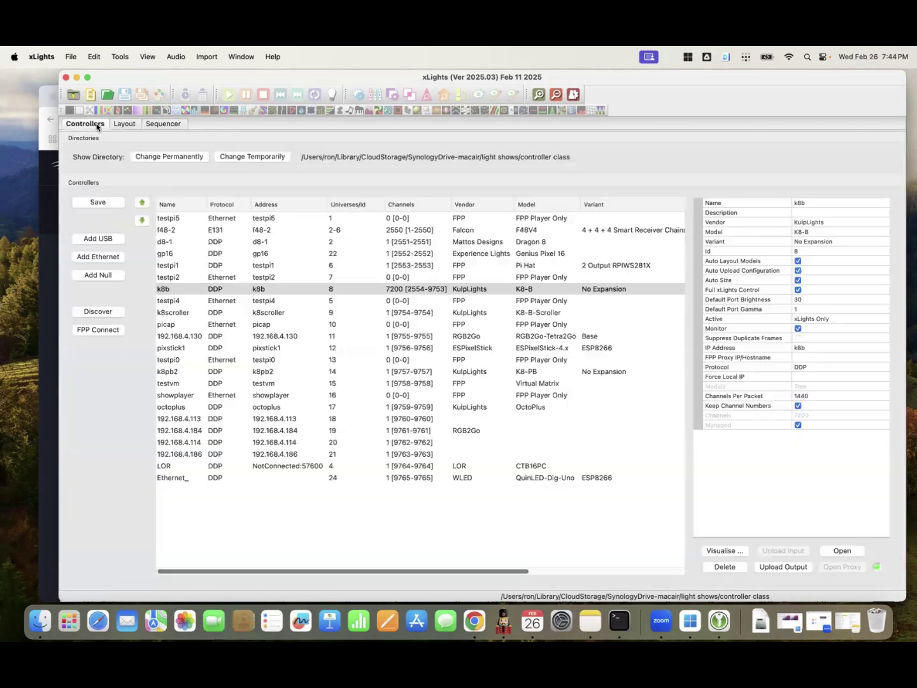
pyautogui.click(782, 567)
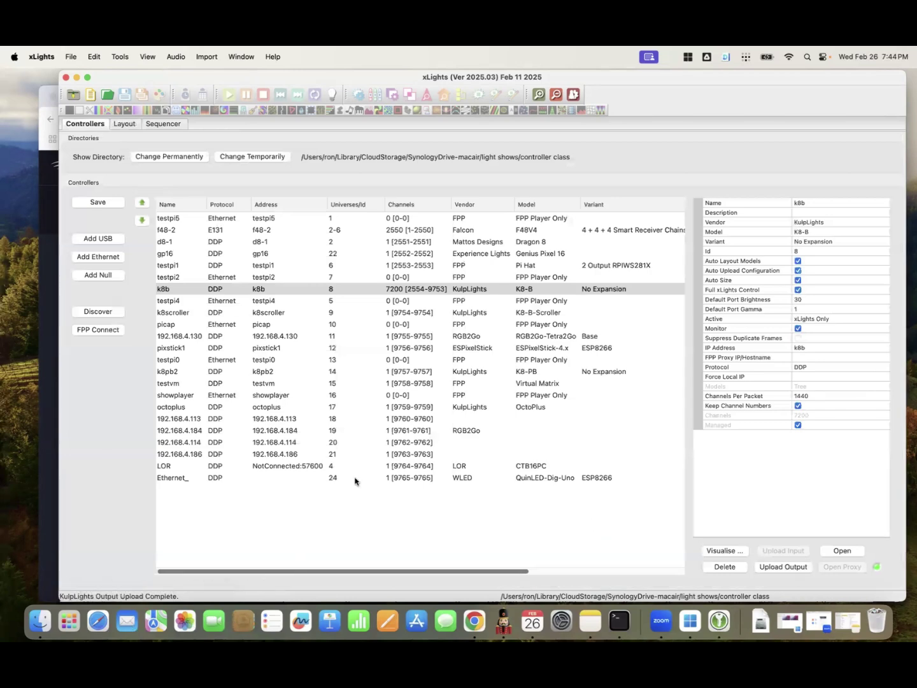
# Switch to Chrome and reload the k8b channel outputs to check the brightness of the Tree string ports.
pyautogui.press('super+Tab')
pyautogui.press('super+Tab')
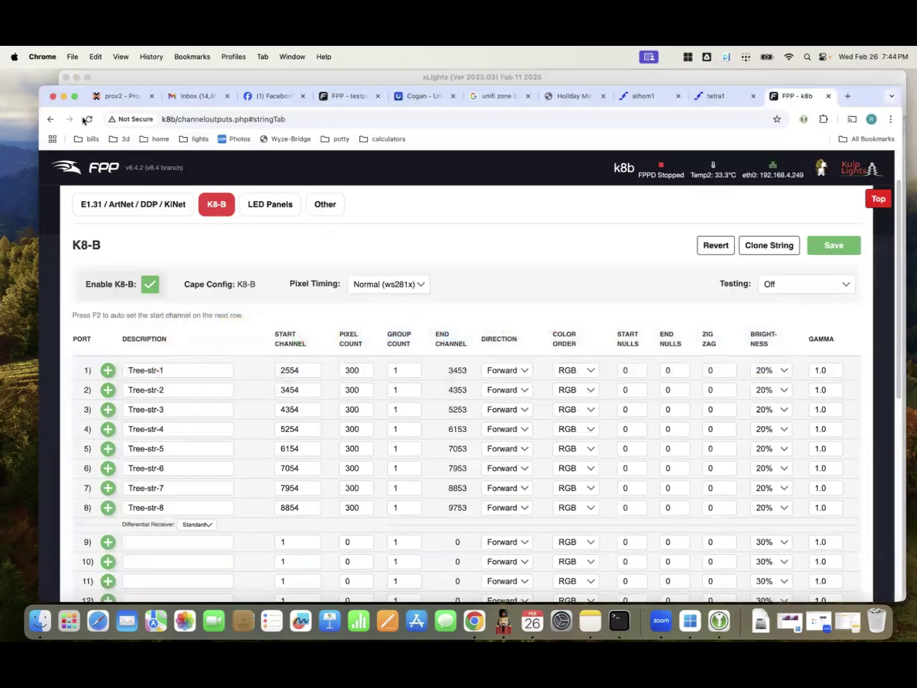
pyautogui.click(89, 119)
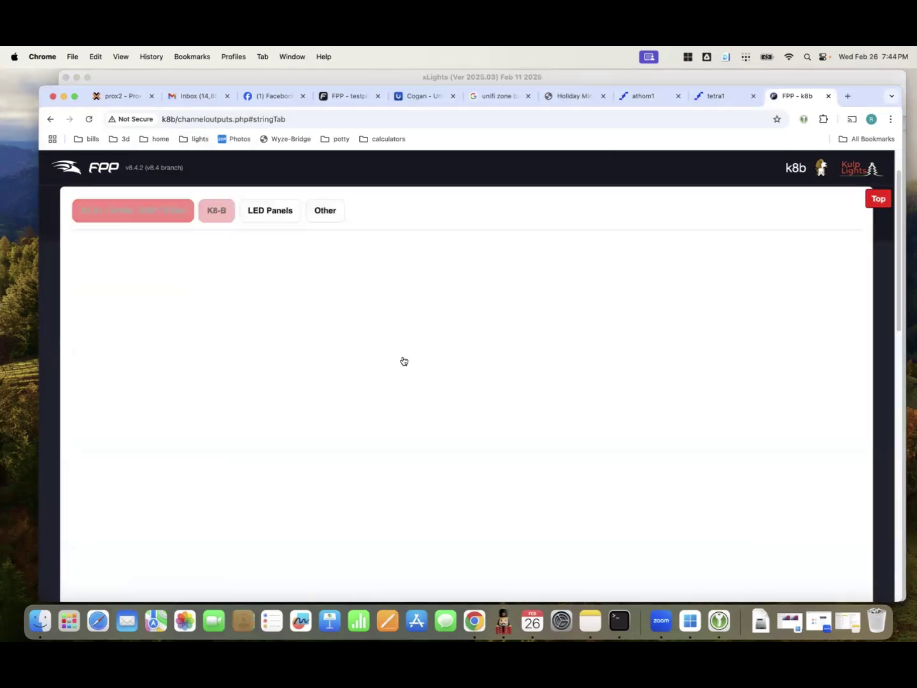
pyautogui.scroll(-1, 788, 494)
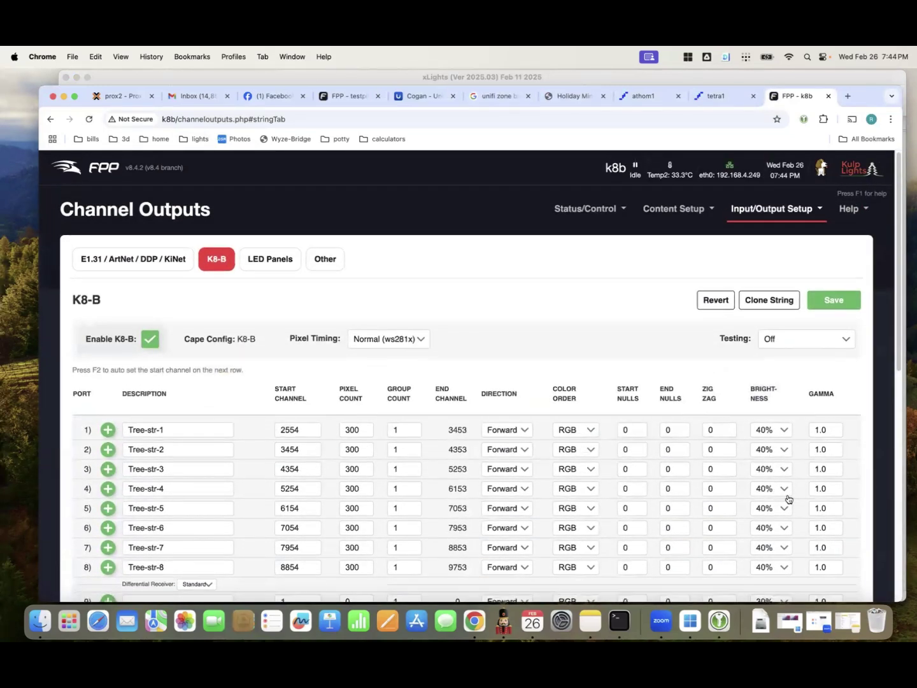
# Back in xLights, compare the port assignments of Candy Canes and Candy Canes-3 in the layout and in the f48-2 controller's visualiser.
pyautogui.press('super+Tab')
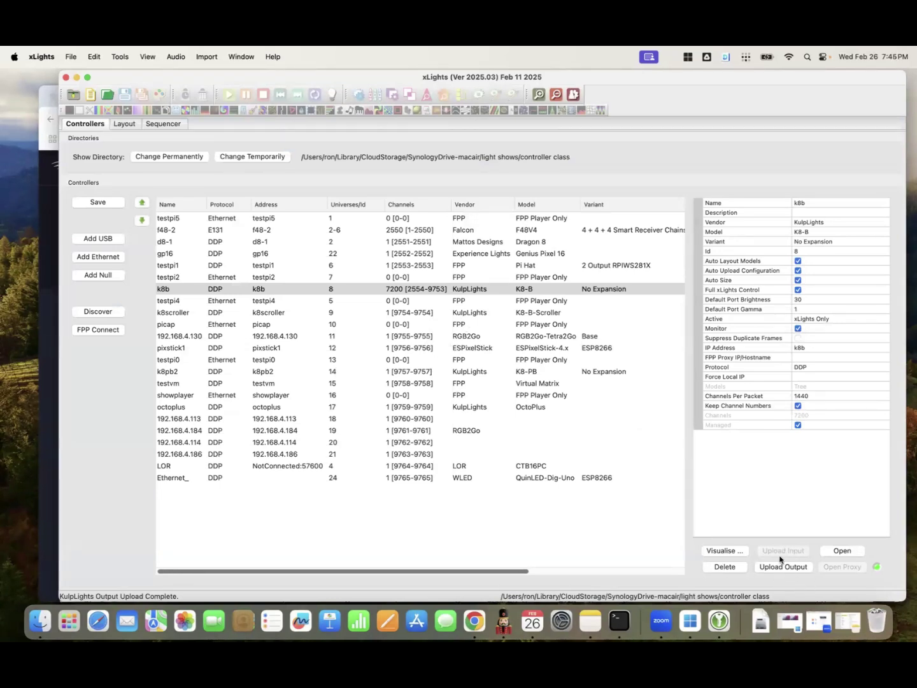
pyautogui.click(125, 125)
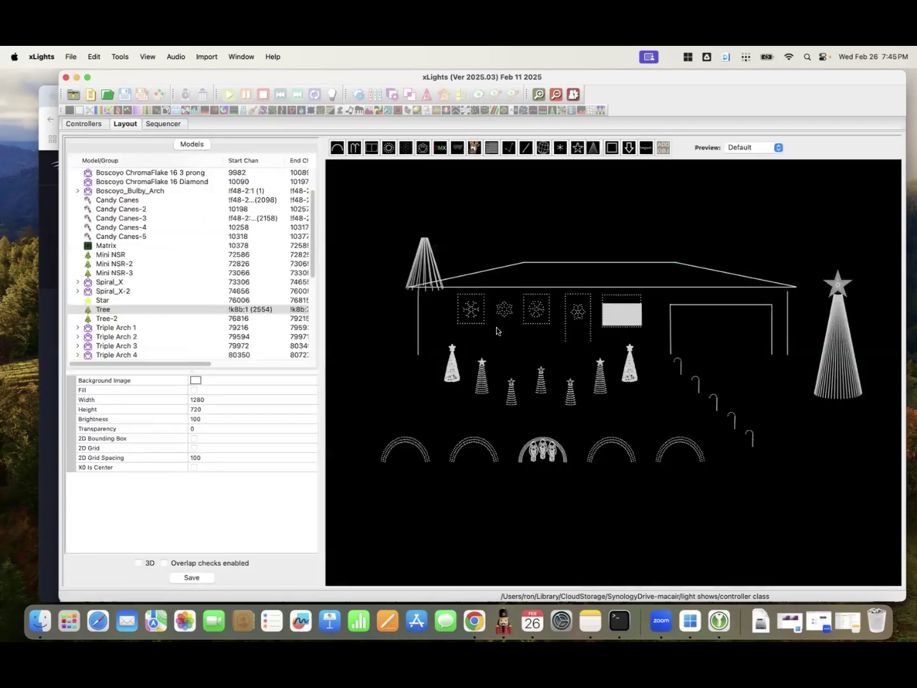
pyautogui.click(135, 202)
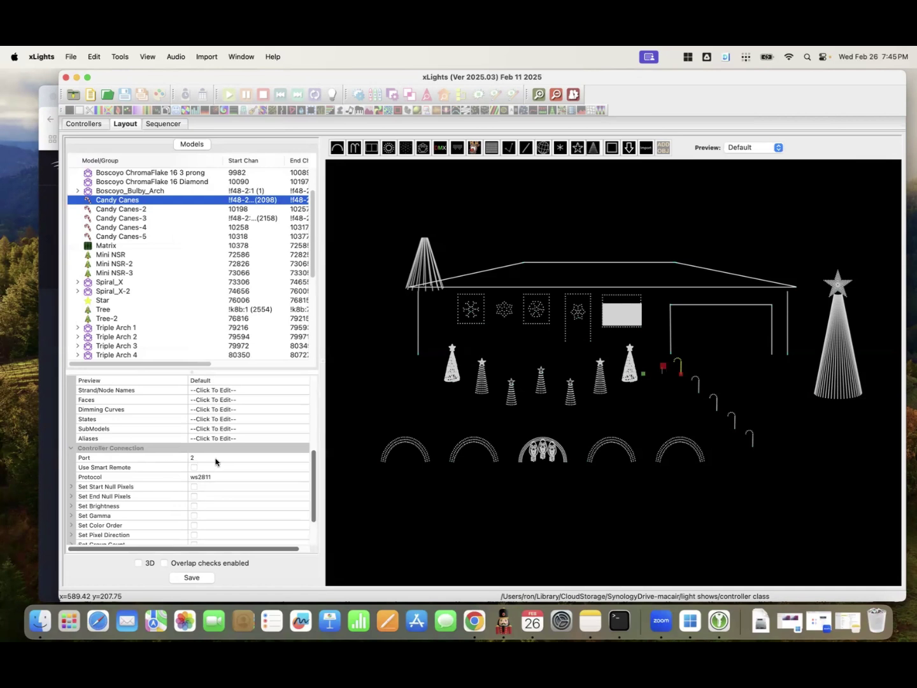
pyautogui.click(143, 220)
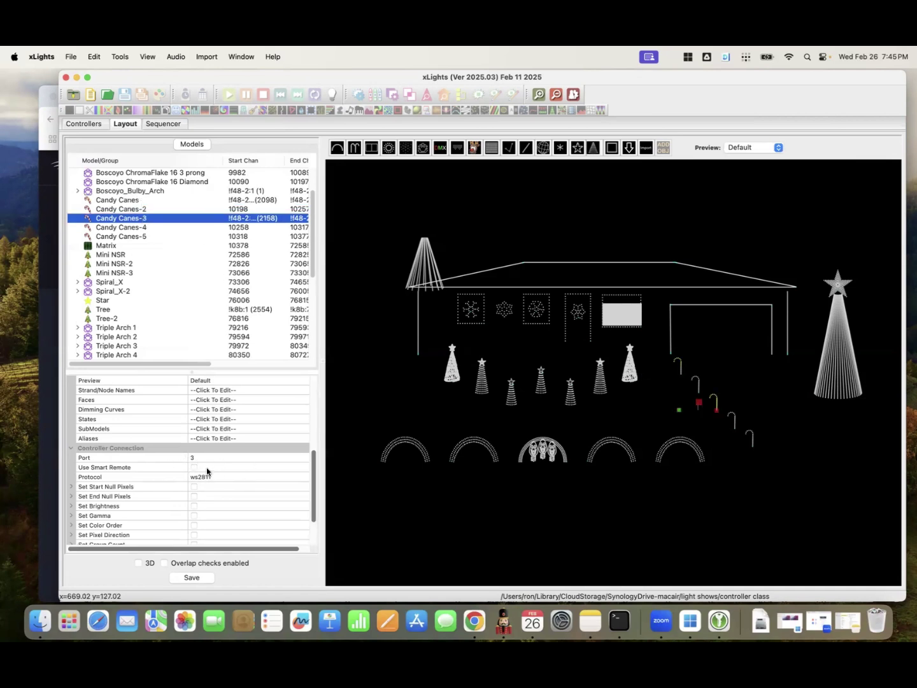
pyautogui.scroll(5, 235, 491)
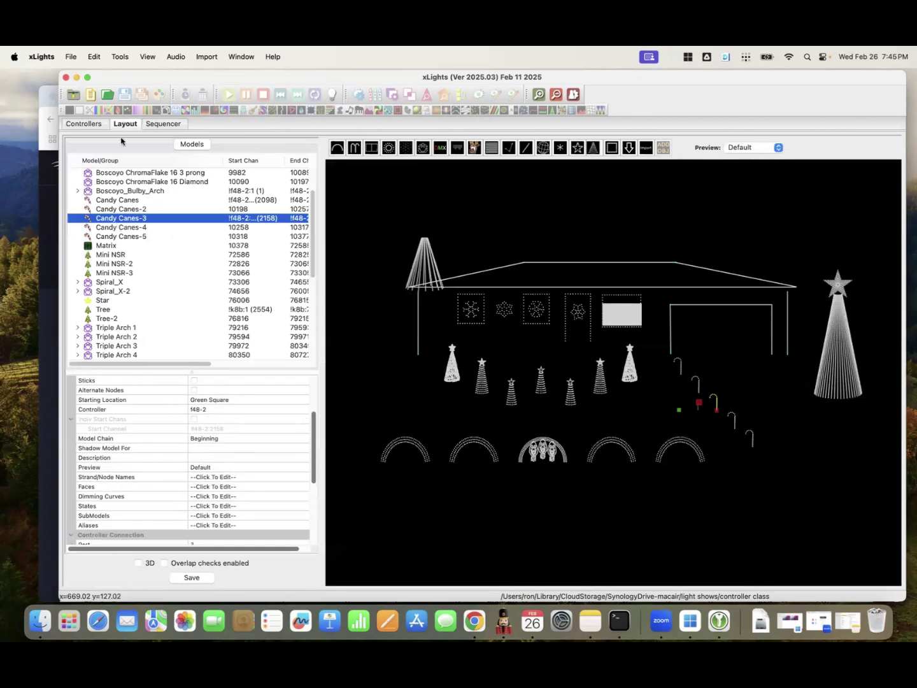
pyautogui.click(96, 123)
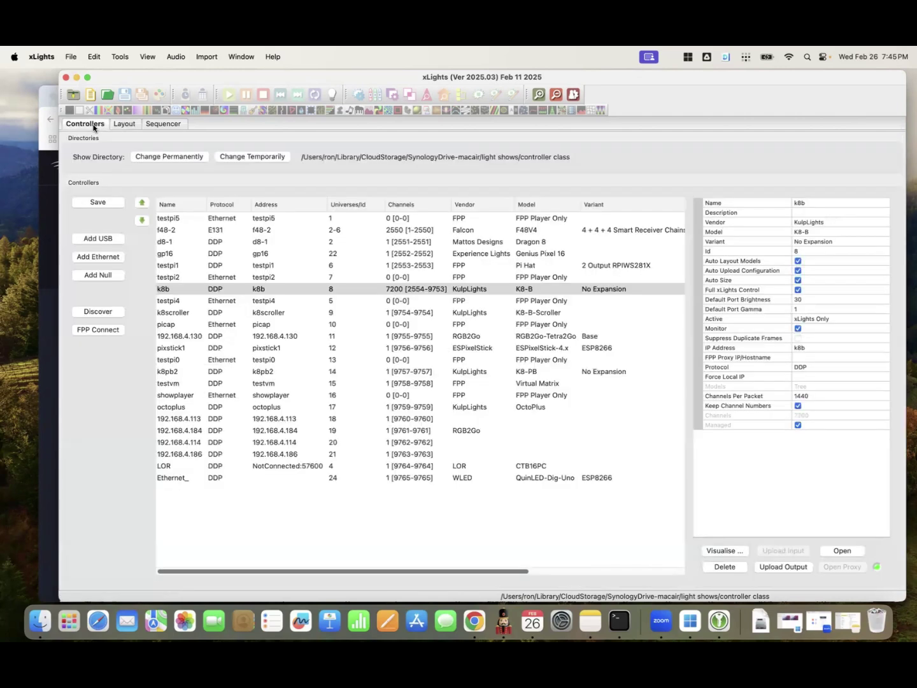
pyautogui.doubleClick(275, 232)
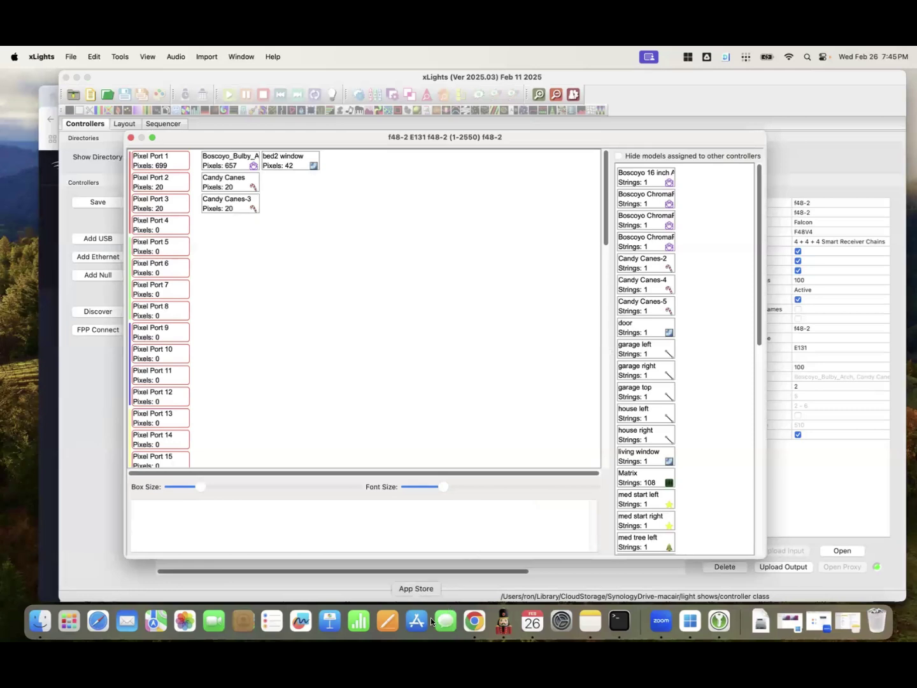
# Switch to Notes, review the Visualizer topics in the "Xlights controller class outline" note in a separate window, and close that window.
pyautogui.click(592, 616)
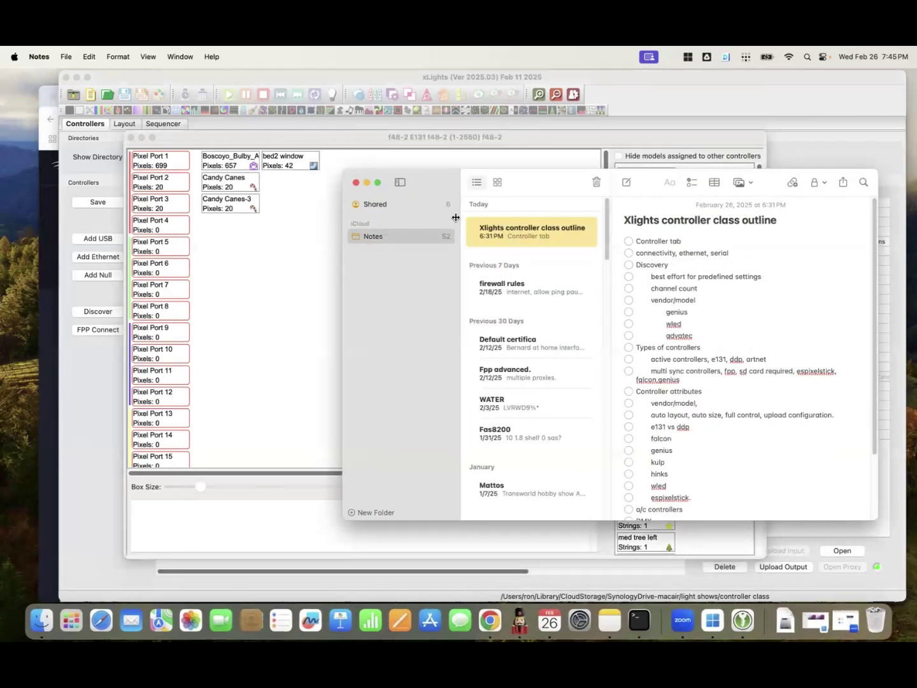
pyautogui.doubleClick(532, 223)
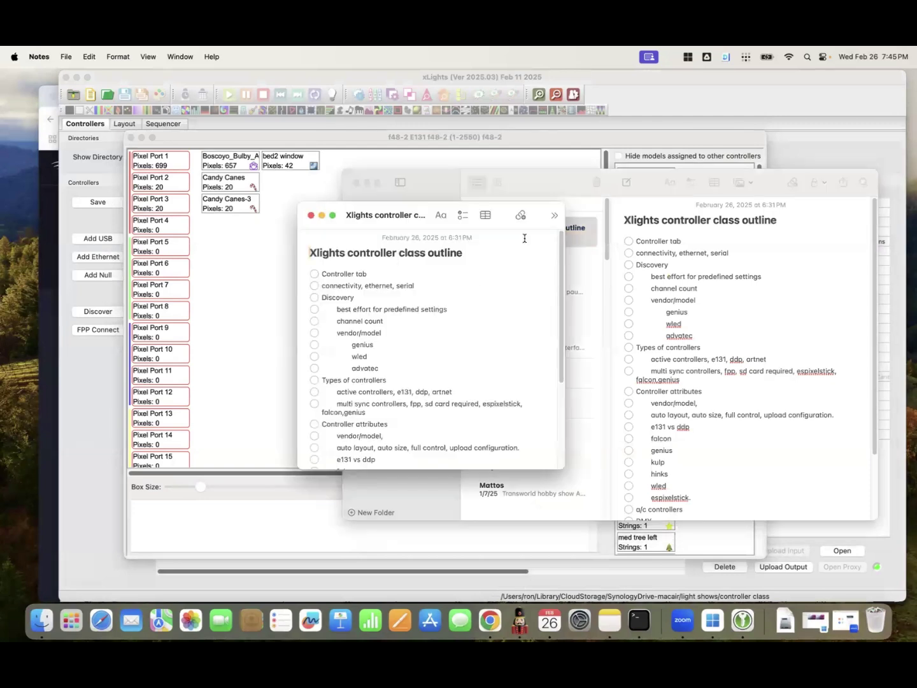
pyautogui.scroll(-4, 448, 363)
pyautogui.scroll(-5, 449, 363)
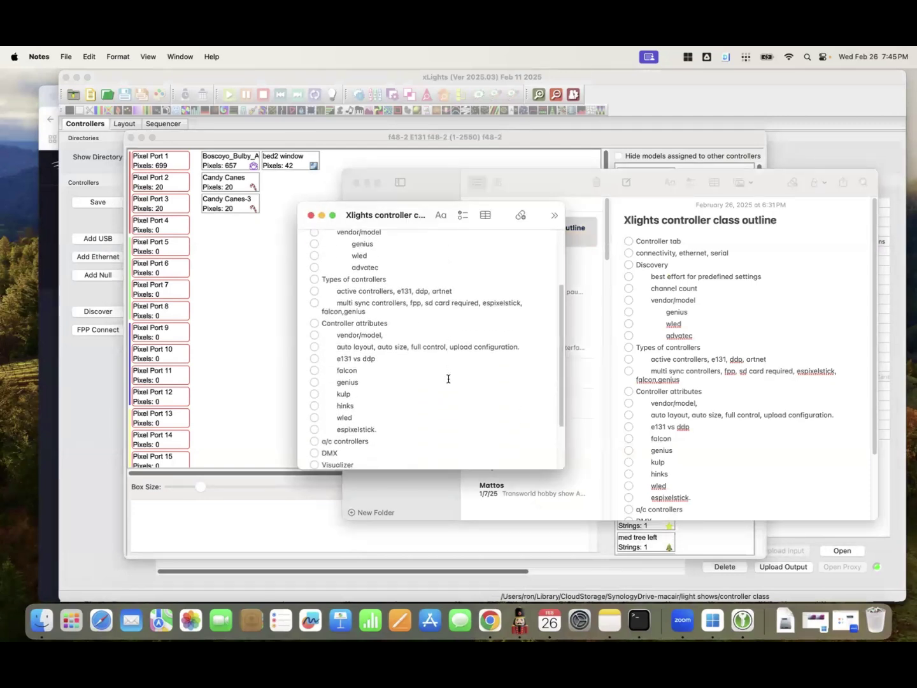
pyautogui.scroll(-1, 447, 376)
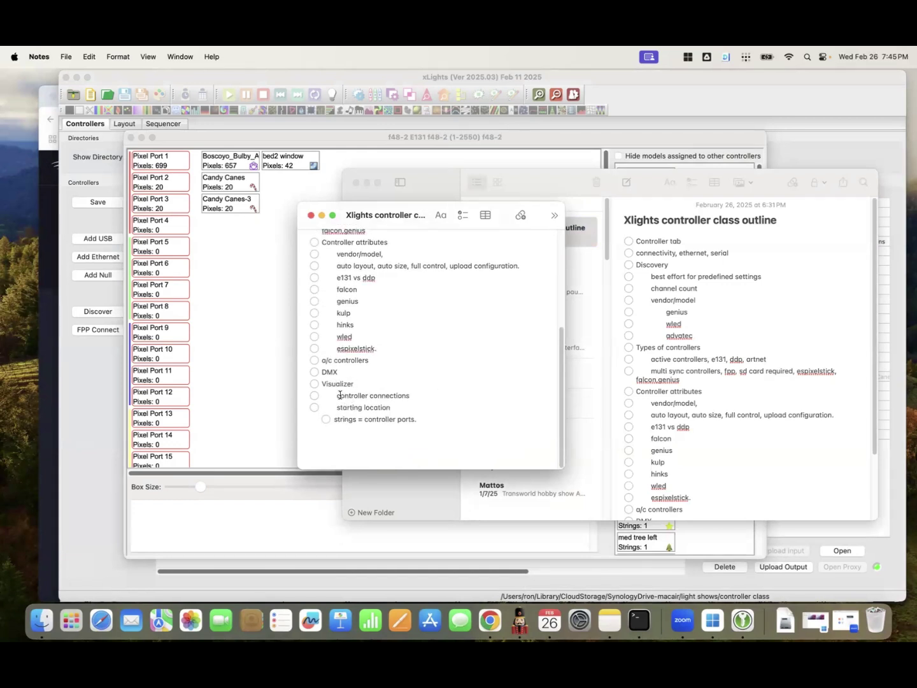
pyautogui.moveTo(328, 383); pyautogui.dragTo(381, 408)
pyautogui.click(344, 404)
pyautogui.click(311, 215)
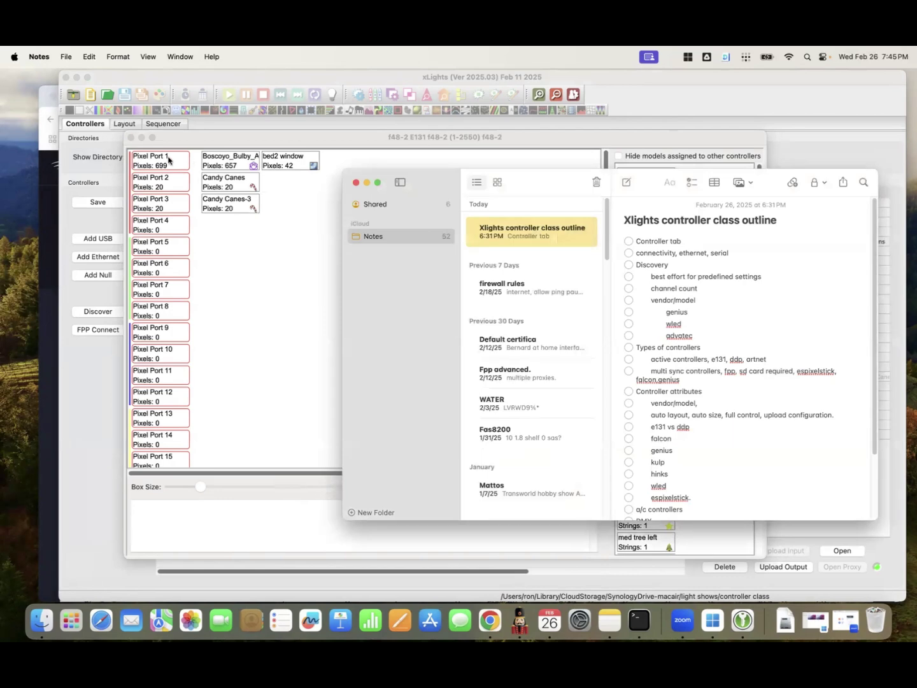
# Close the f48-2 visualiser and delete the Tree-2 model from the xLights layout.
pyautogui.click(130, 138)
pyautogui.click(126, 125)
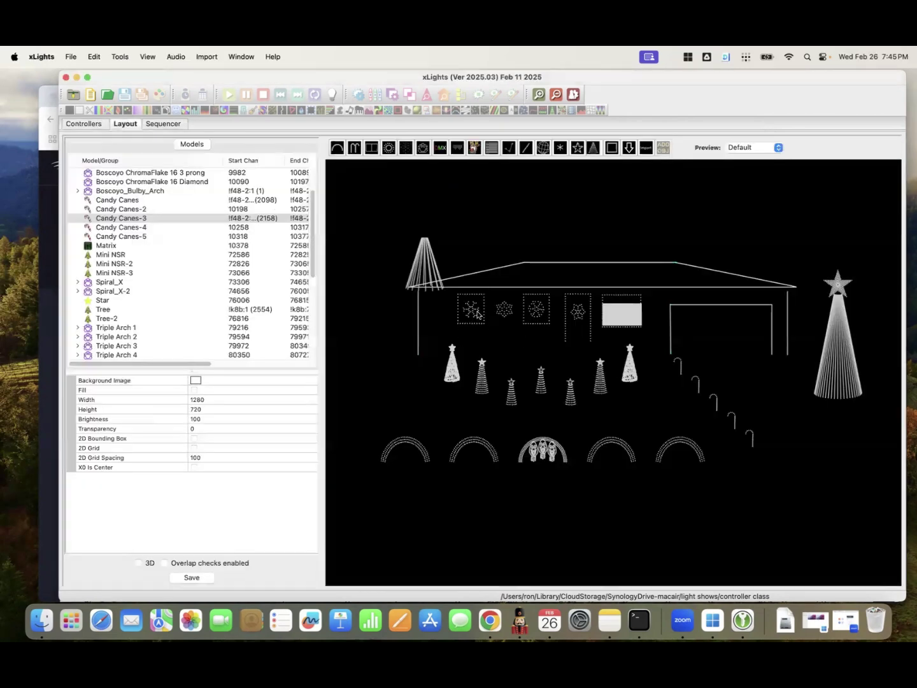
pyautogui.click(438, 282)
pyautogui.moveTo(433, 271); pyautogui.dragTo(377, 219)
pyautogui.press('Delete')
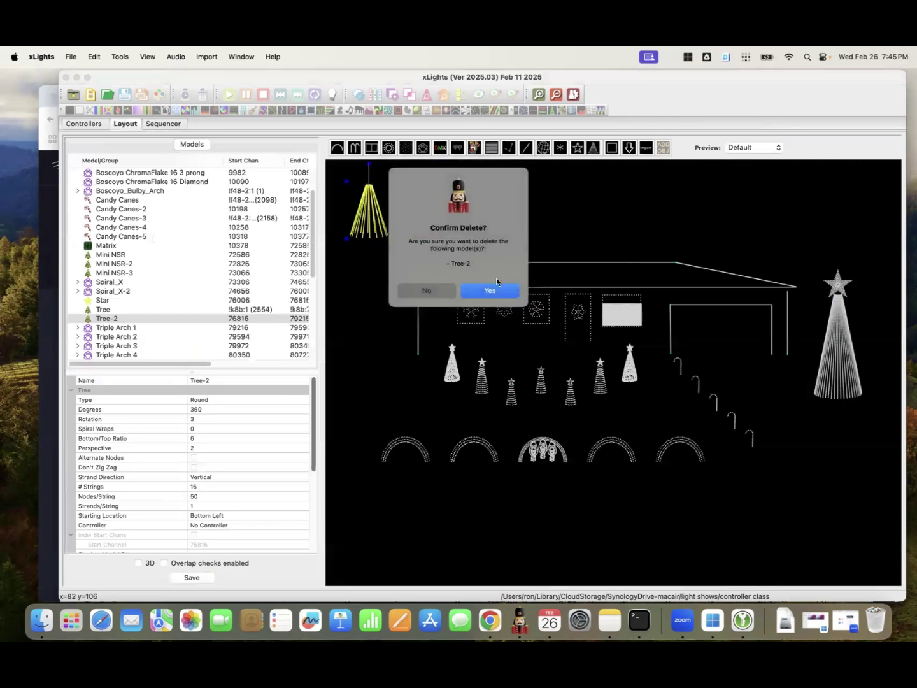
pyautogui.click(498, 295)
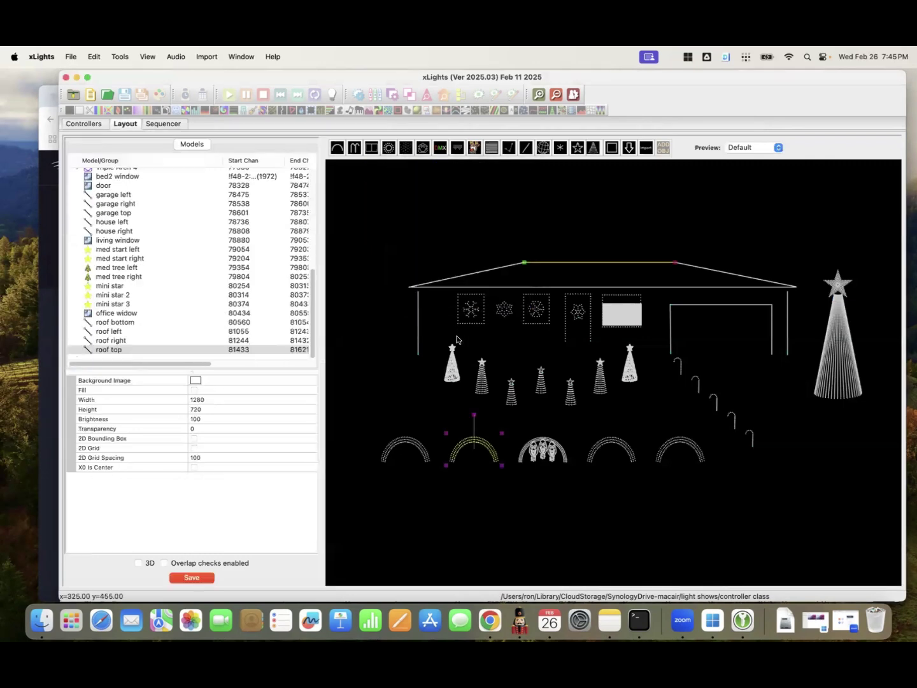
# Examine the start and end points of the house left, roof bottom and roof top lines in the layout.
pyautogui.click(417, 342)
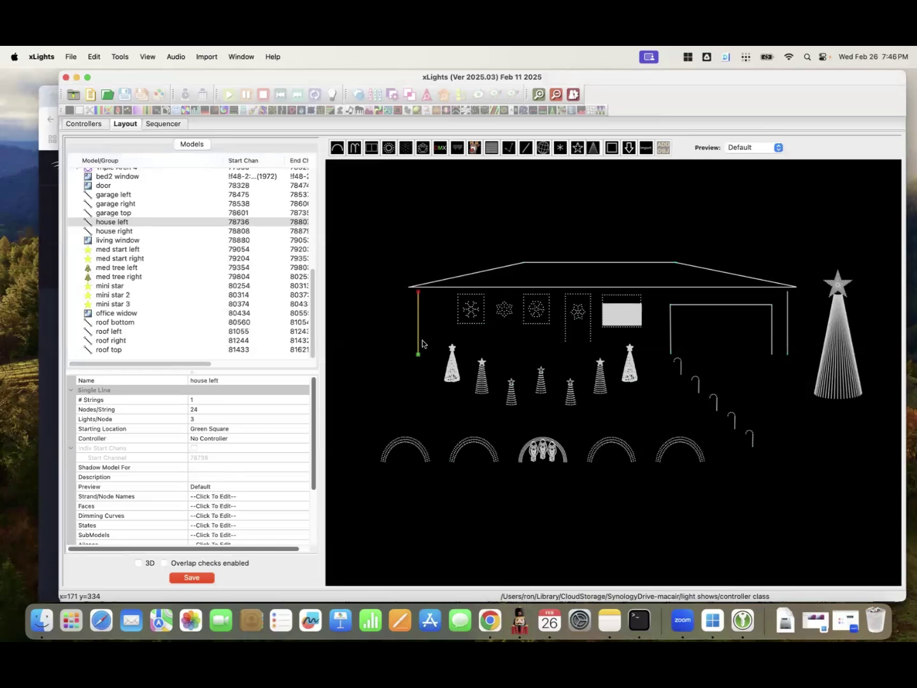
pyautogui.click(430, 286)
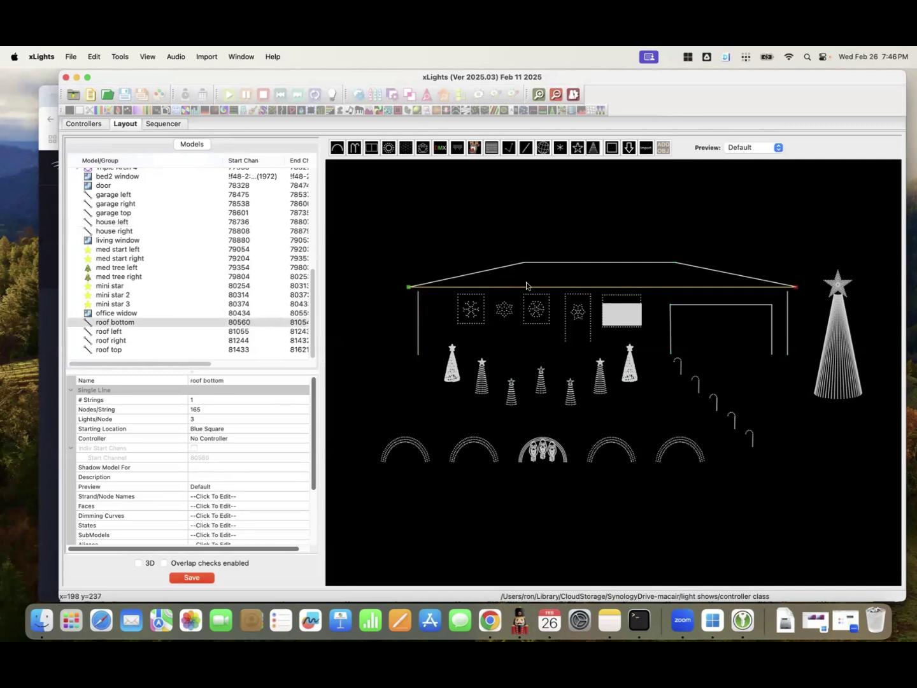
pyautogui.click(609, 265)
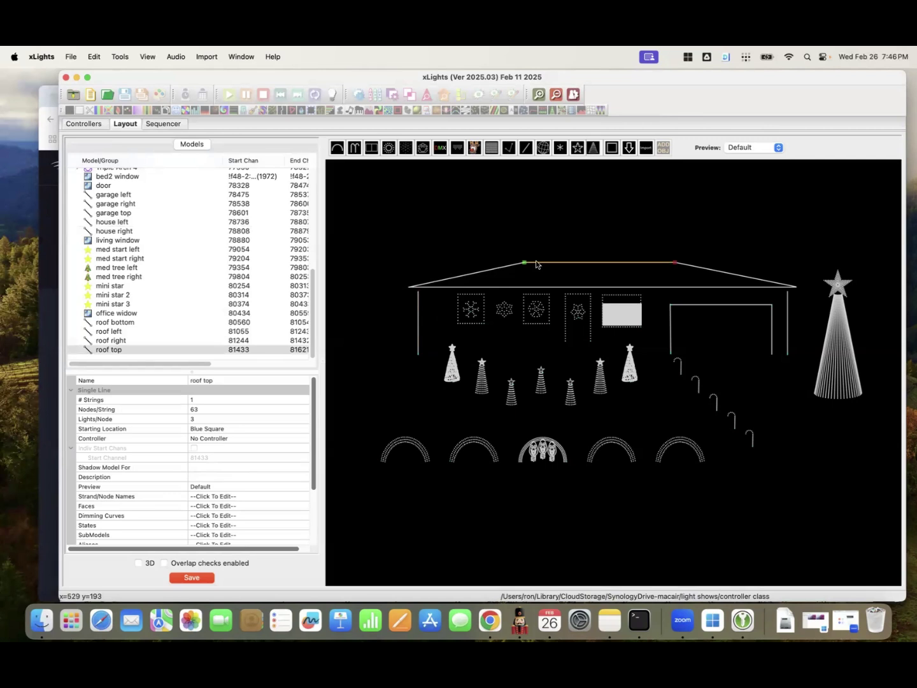
pyautogui.click(419, 340)
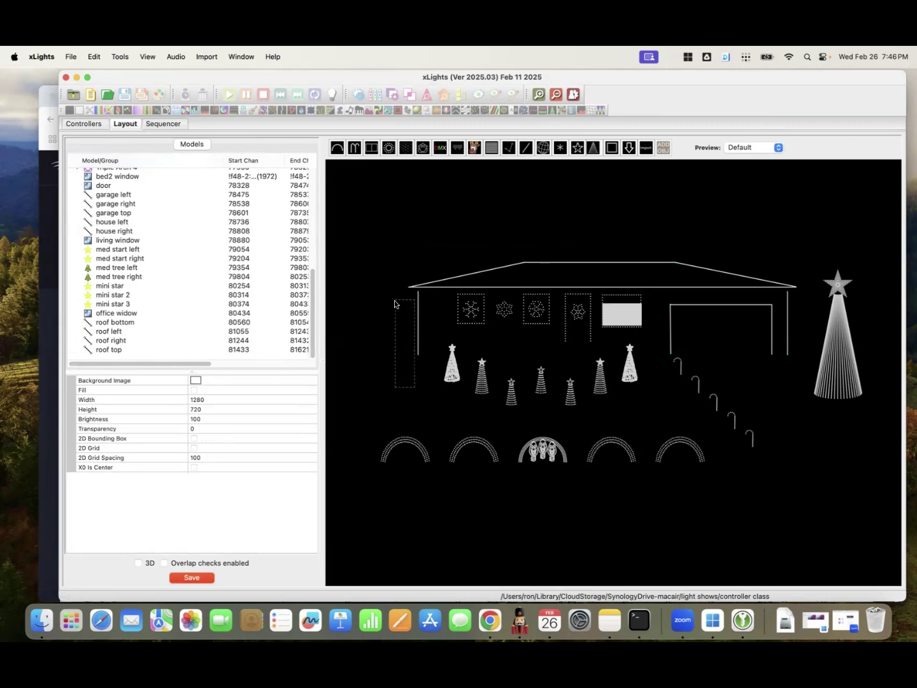
# Examine the starting locations of the garage right, garage top and garage left lines.
pyautogui.click(672, 347)
pyautogui.click(771, 348)
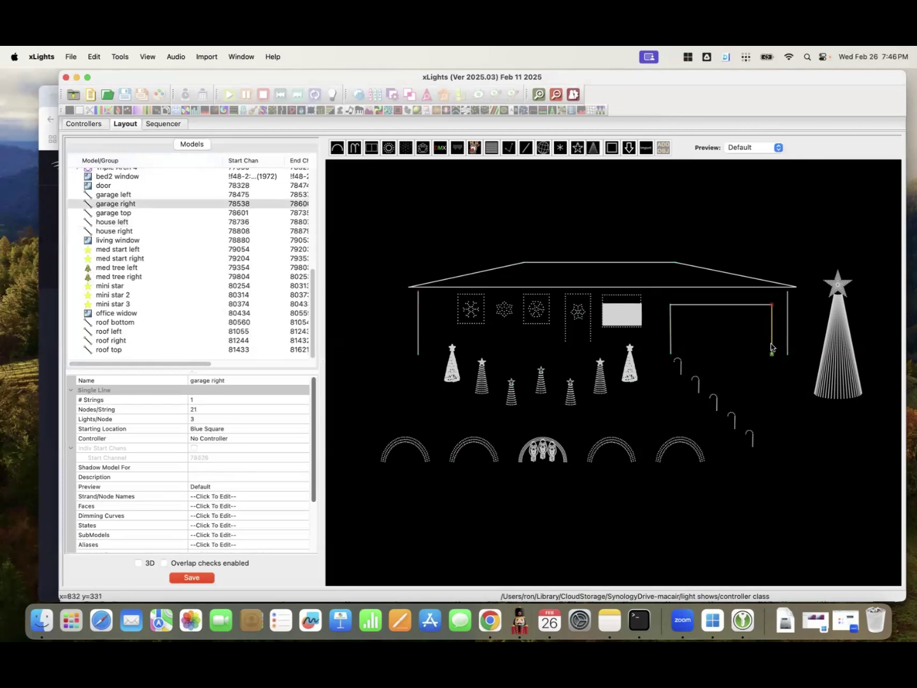
pyautogui.click(787, 347)
pyautogui.click(746, 306)
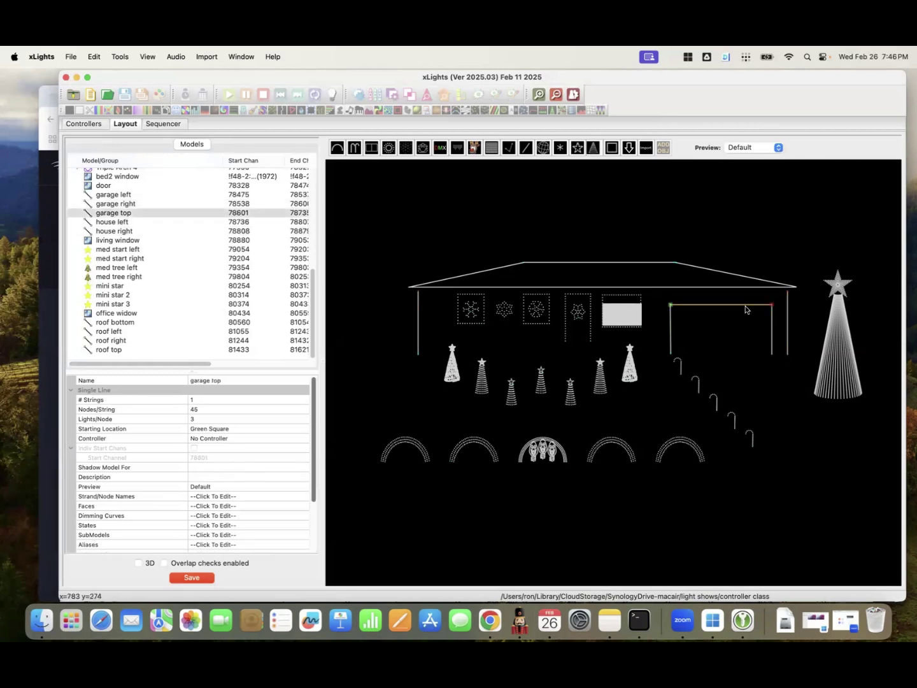
pyautogui.click(673, 344)
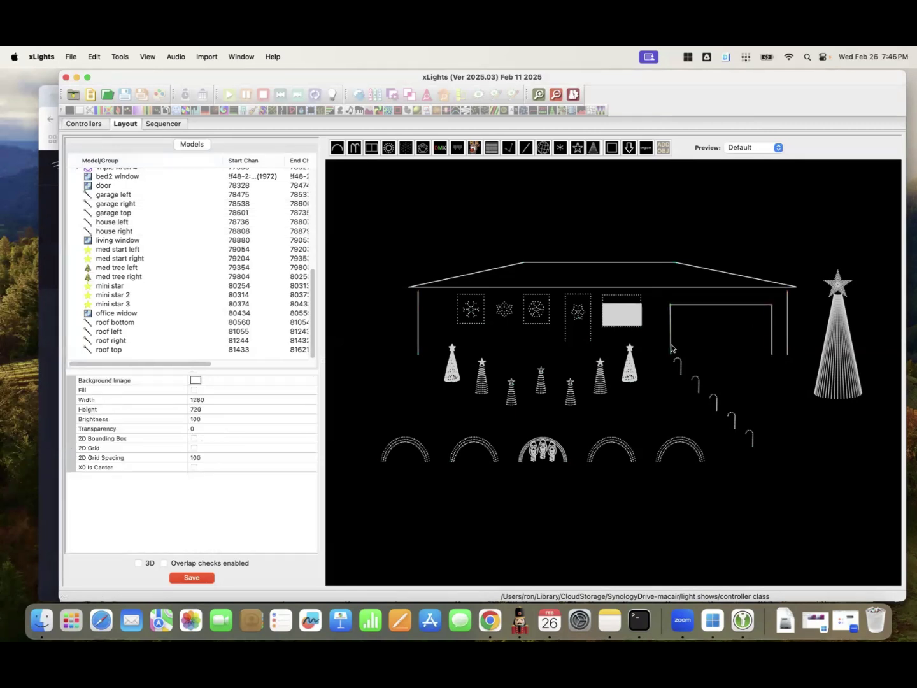
pyautogui.click(671, 347)
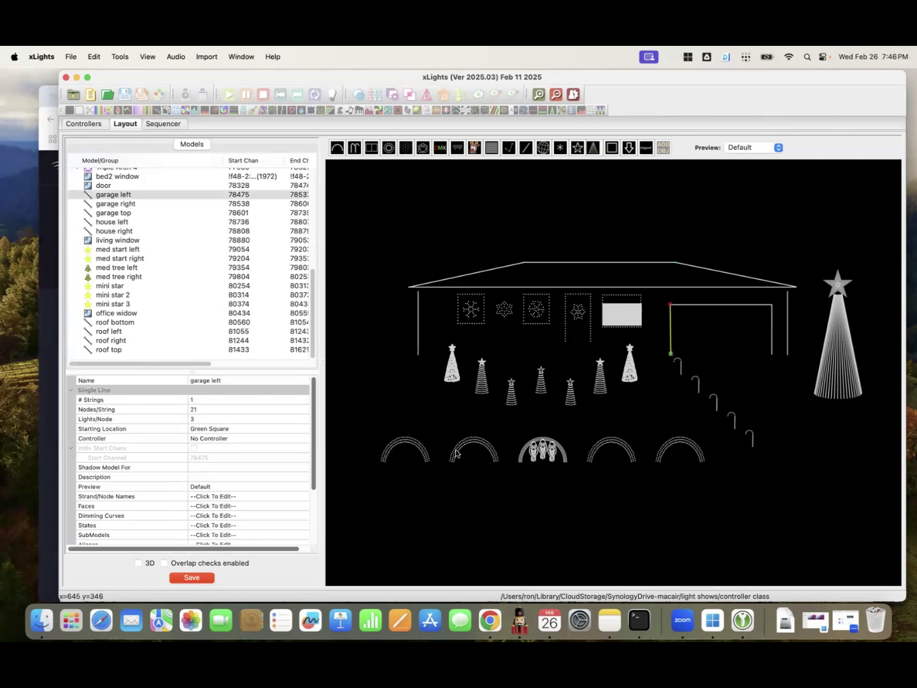
# Examine the lower end of the house left line and the adjoining roof corner, checking house left's starting location.
pyautogui.click(130, 433)
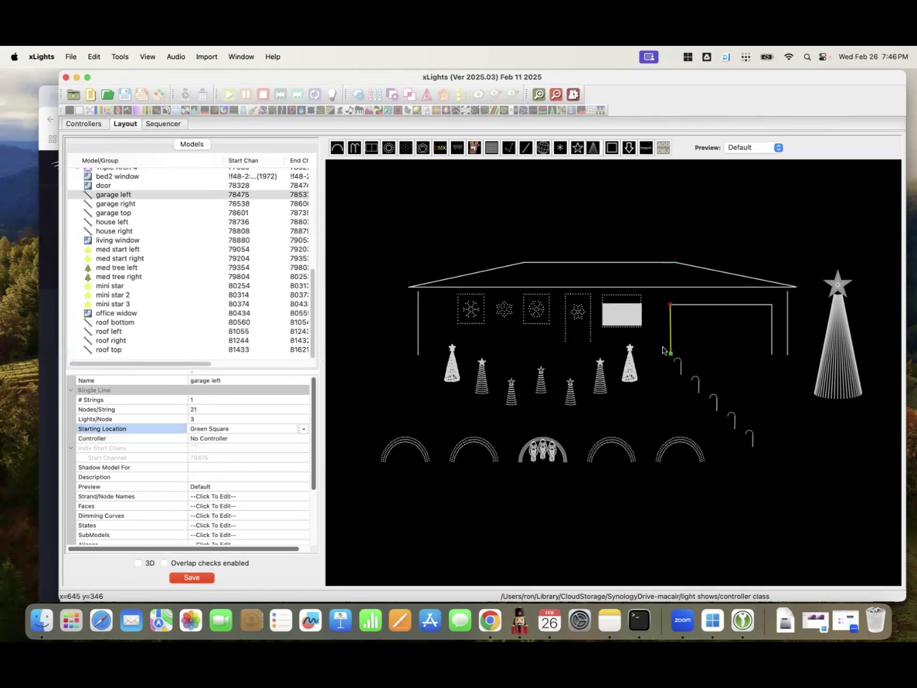
pyautogui.scroll(3, 417, 368)
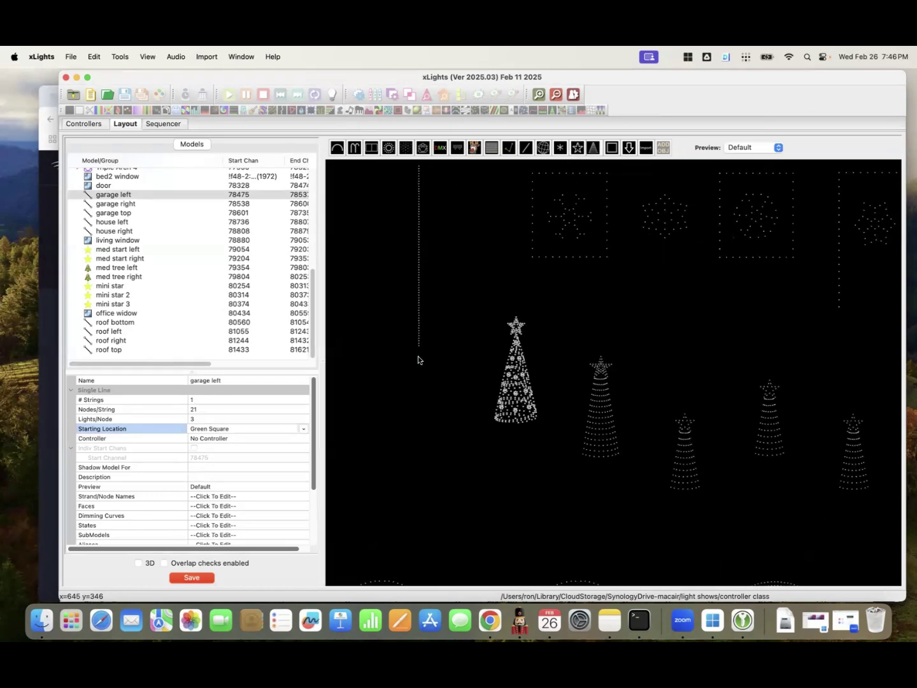
pyautogui.scroll(2, 419, 361)
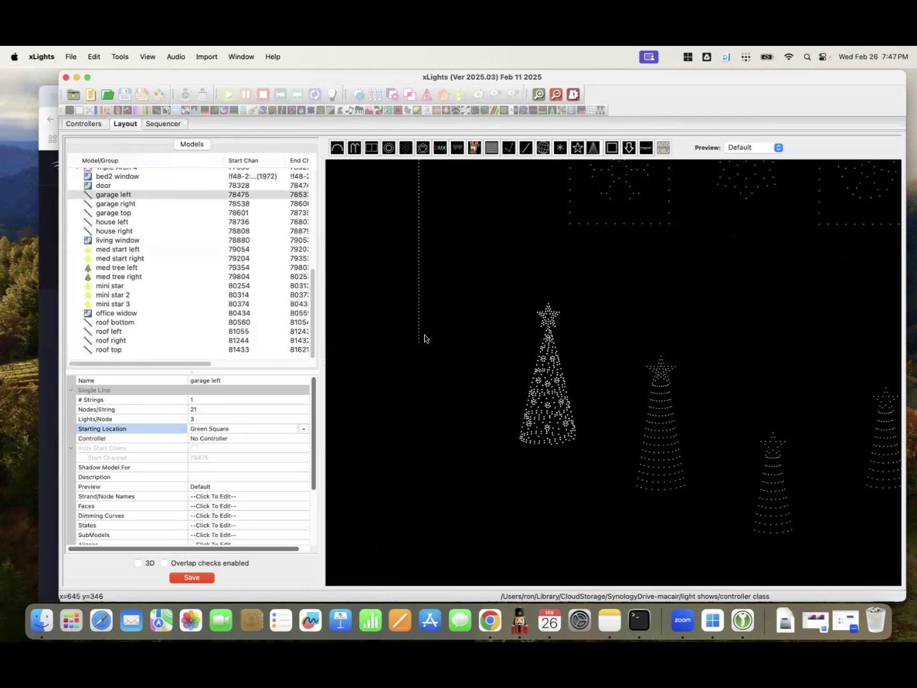
pyautogui.scroll(-5, 425, 338)
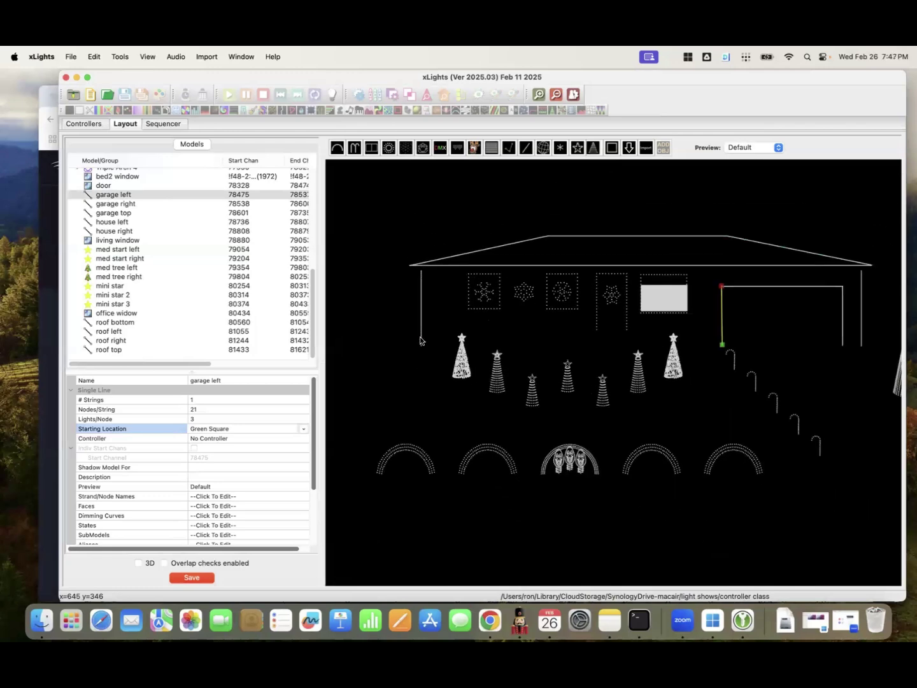
pyautogui.scroll(5, 408, 266)
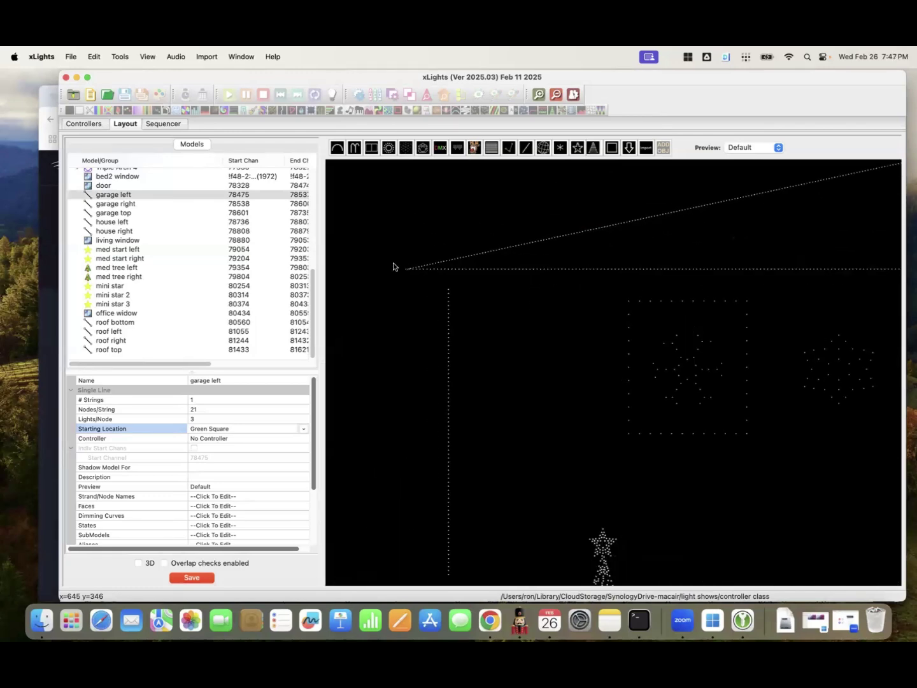
pyautogui.scroll(4, 402, 276)
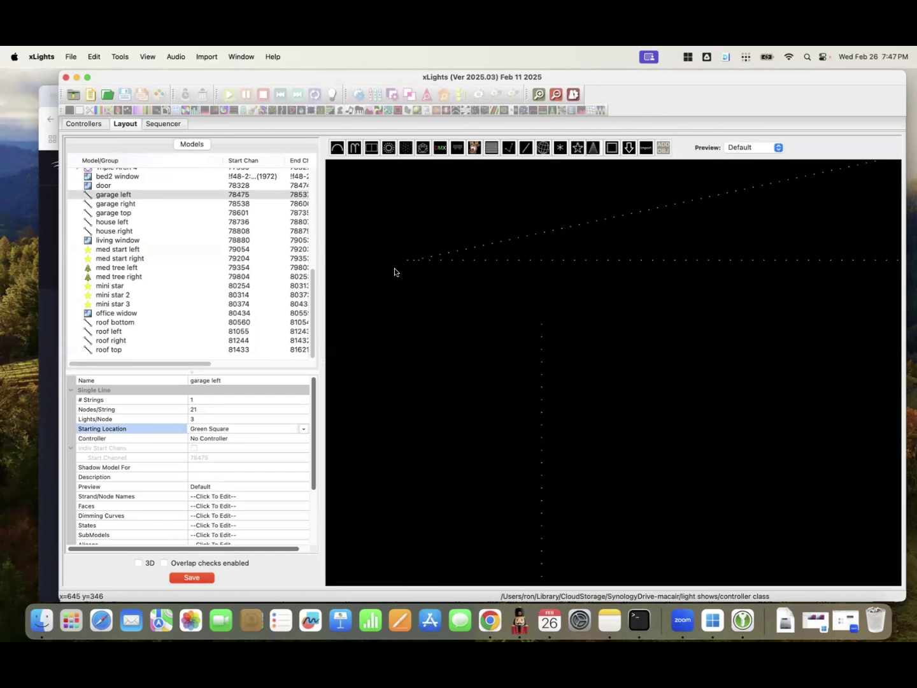
pyautogui.scroll(-6, 410, 279)
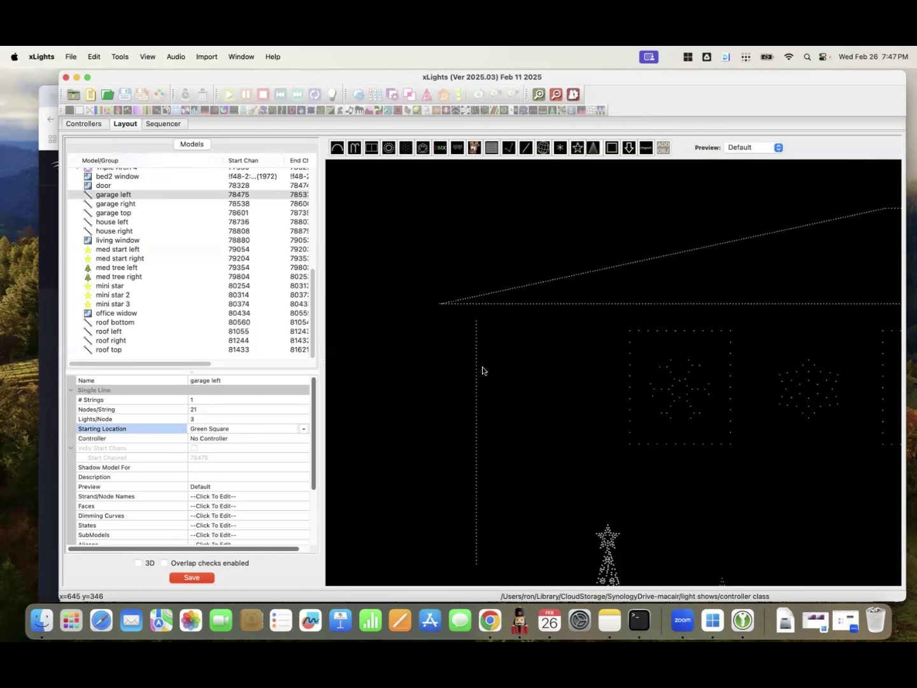
pyautogui.moveTo(588, 400); pyautogui.dragTo(509, 381)
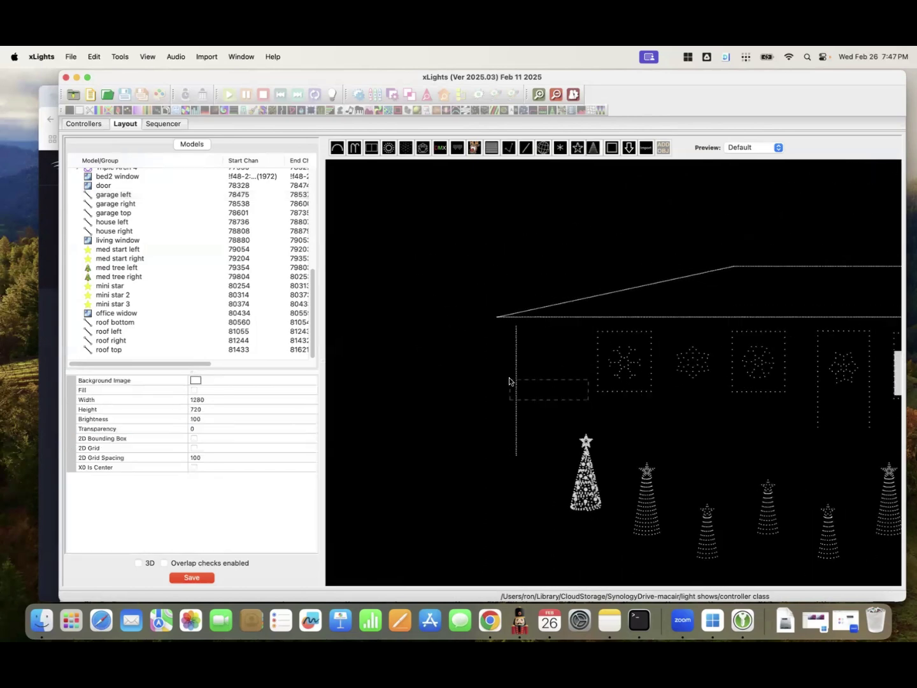
pyautogui.click(582, 318)
pyautogui.click(524, 426)
pyautogui.click(516, 434)
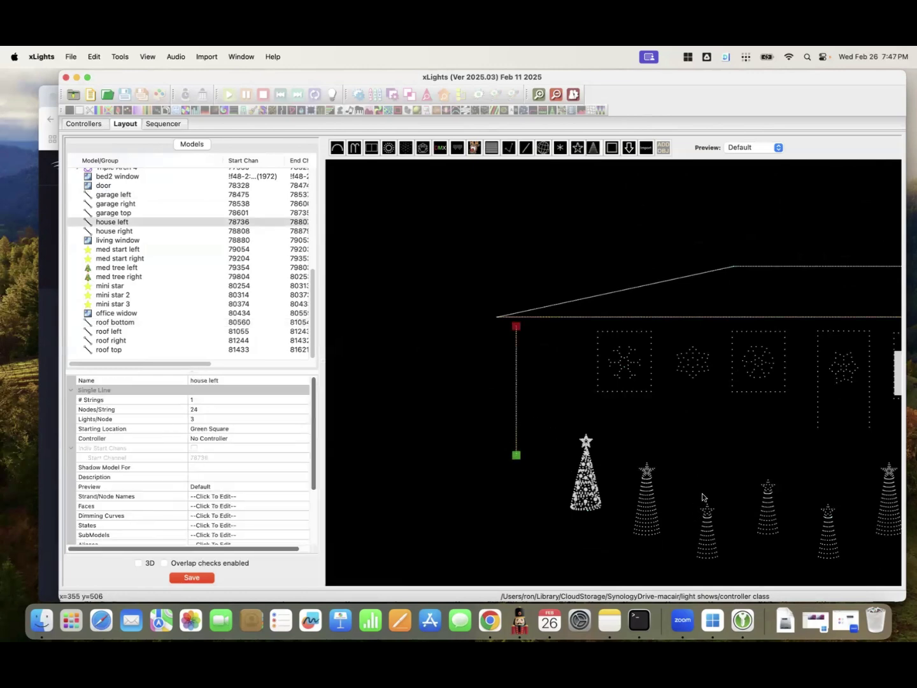
# Compare the starting locations and end points of the garage left, garage right and garage top lines.
pyautogui.hscroll(5, 456, 454)
pyautogui.hscroll(10, 456, 454)
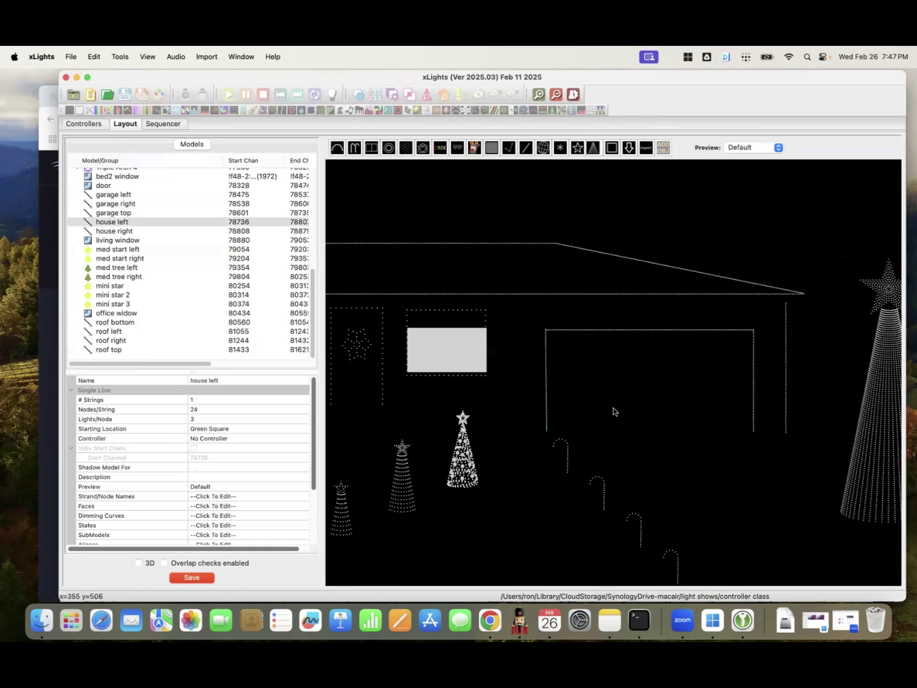
pyautogui.click(553, 424)
pyautogui.click(539, 402)
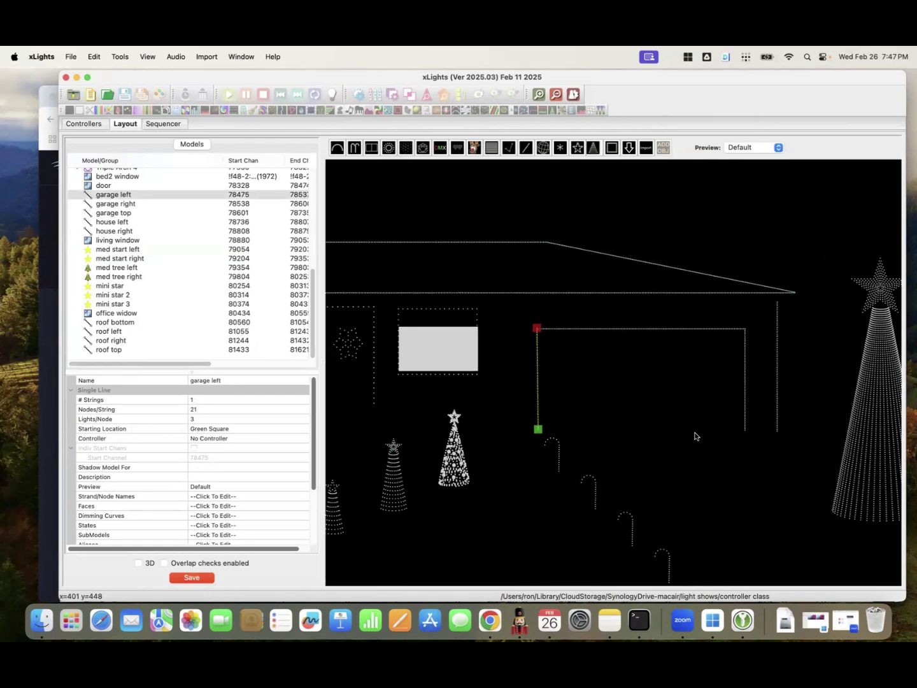
pyautogui.click(745, 421)
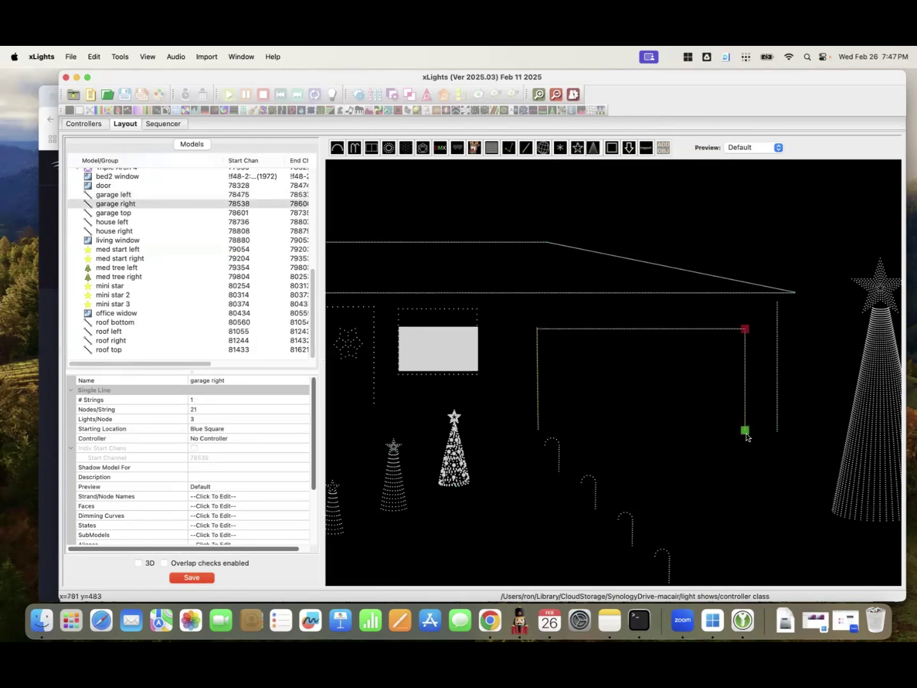
pyautogui.click(539, 415)
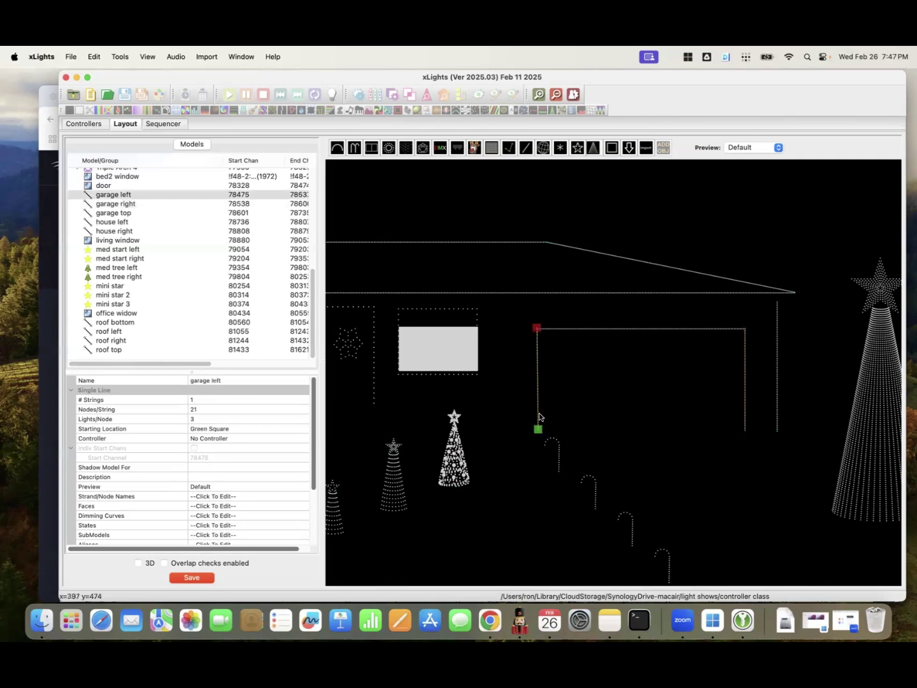
pyautogui.click(746, 400)
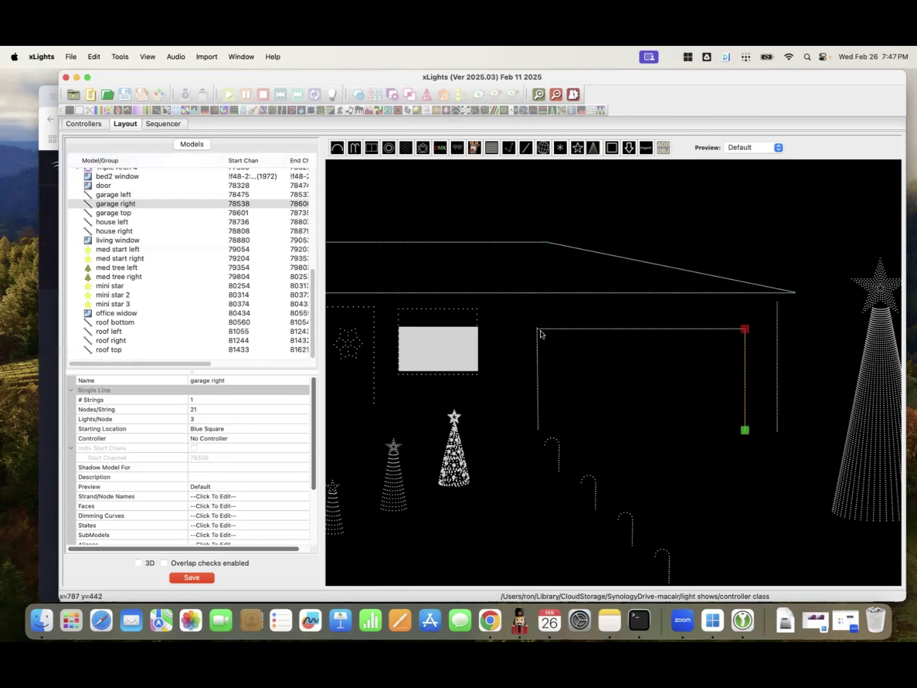
pyautogui.click(562, 329)
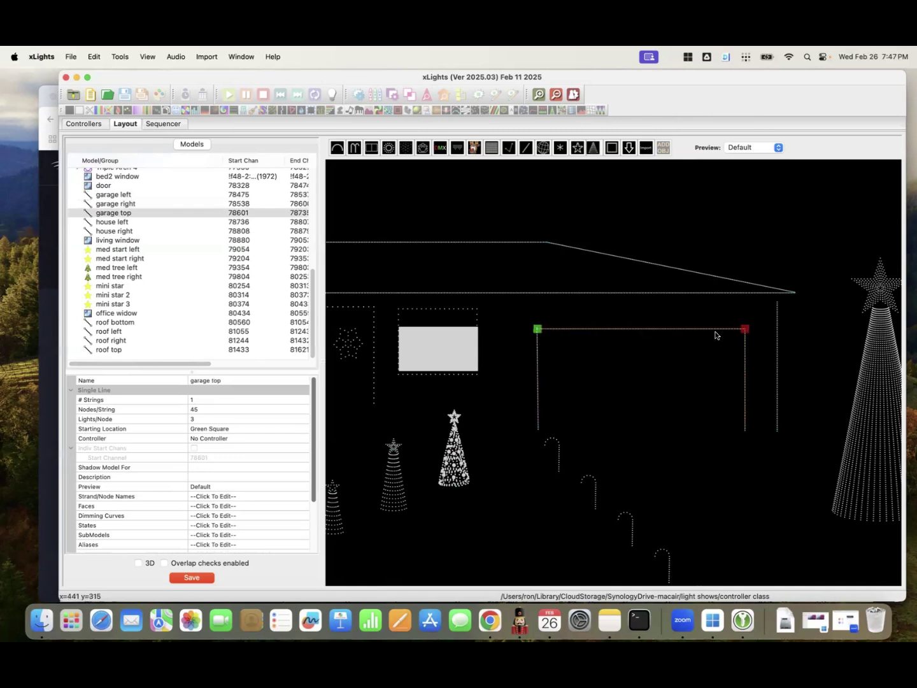
pyautogui.click(746, 360)
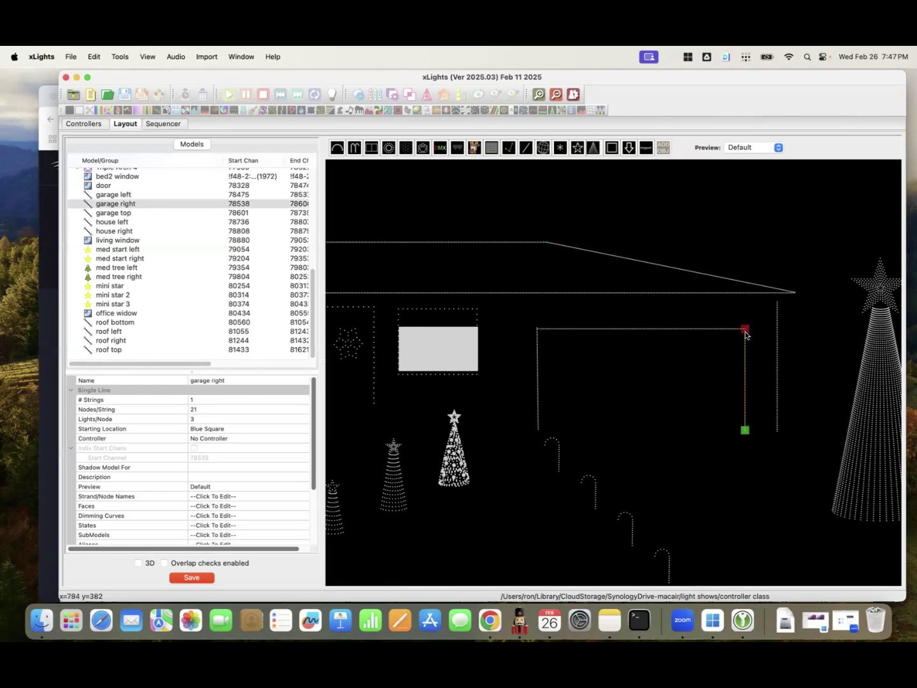
# Unlock the garage right line in the layout and reselect it.
pyautogui.rightClick(745, 353)
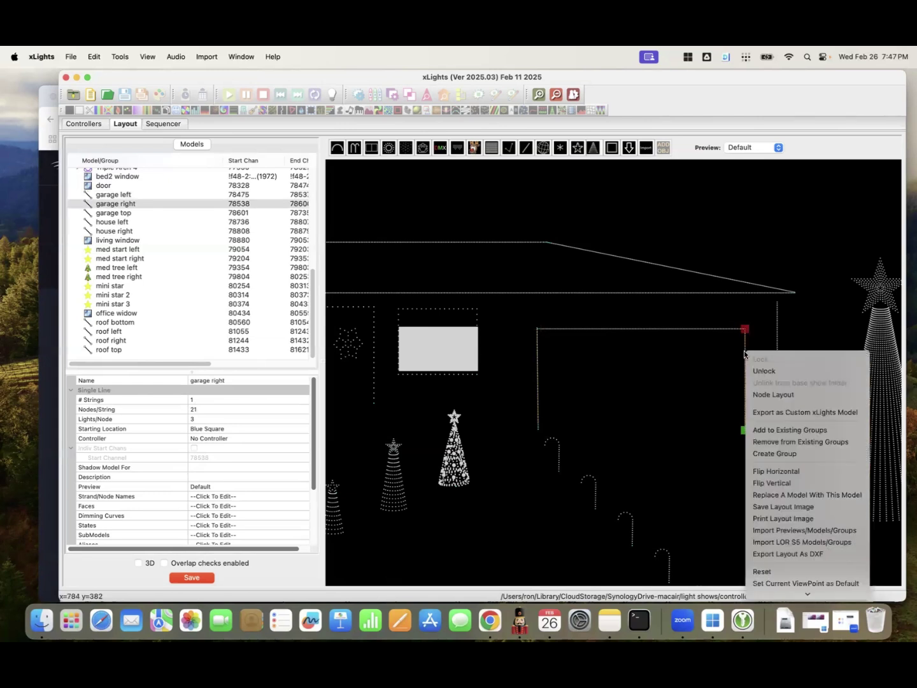
pyautogui.click(701, 355)
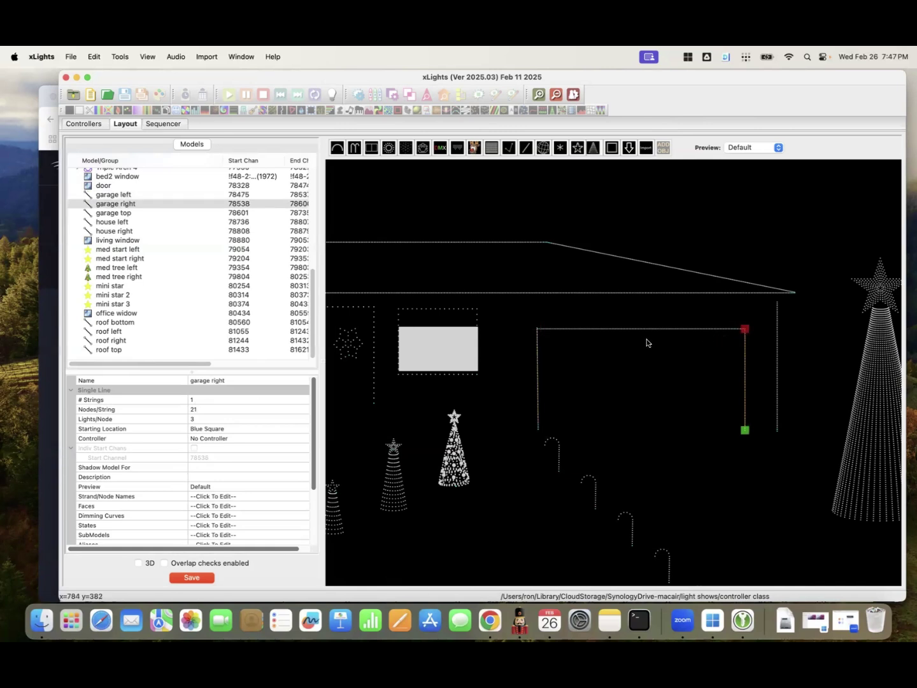
pyautogui.rightClick(743, 381)
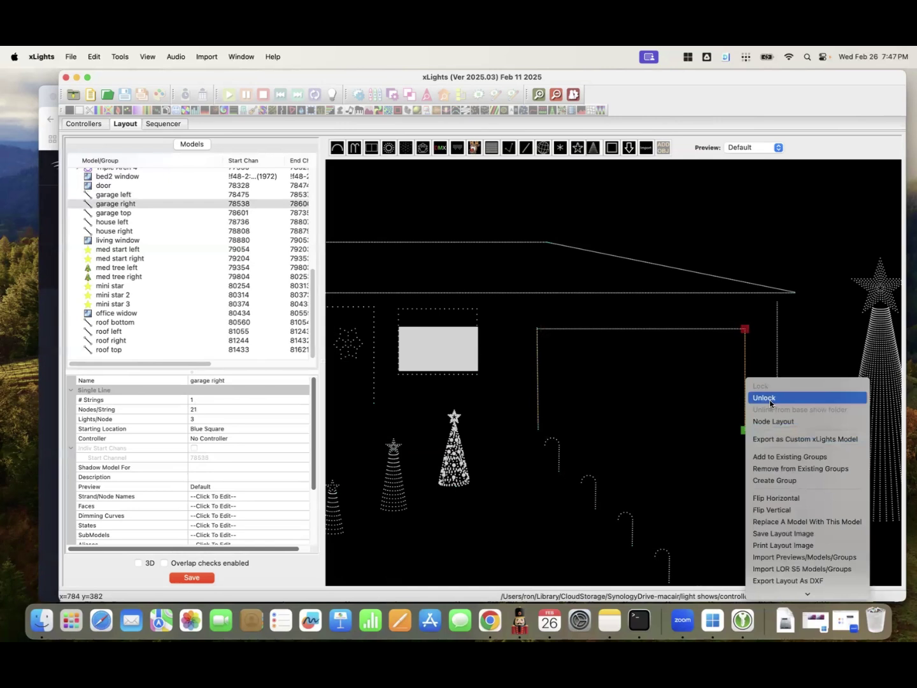
pyautogui.click(765, 398)
pyautogui.click(663, 409)
pyautogui.click(748, 399)
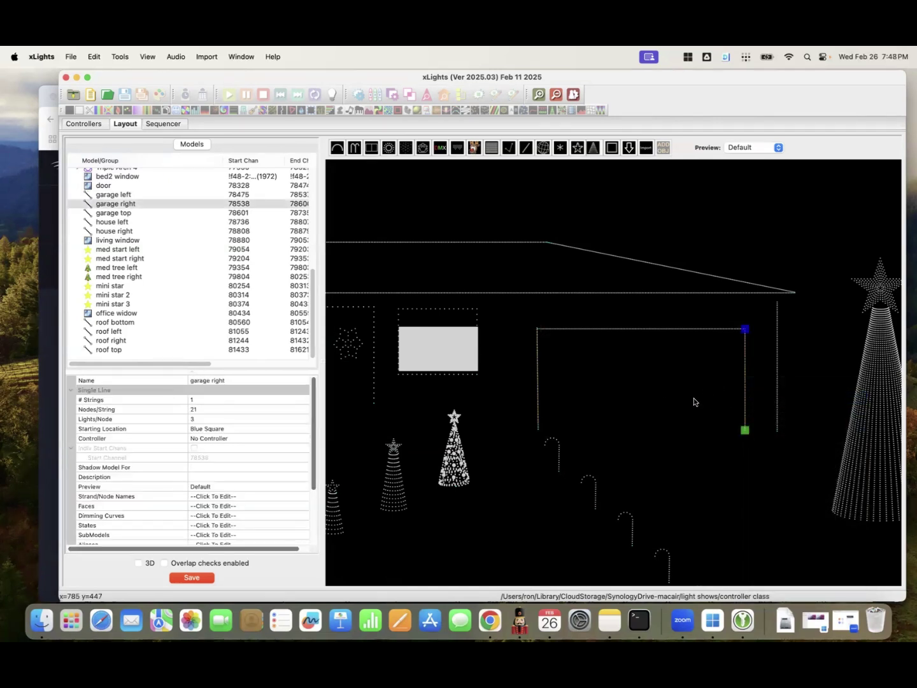
# Set the garage right line's starting location to Green Square and deselect the line.
pyautogui.click(236, 431)
pyautogui.click(237, 431)
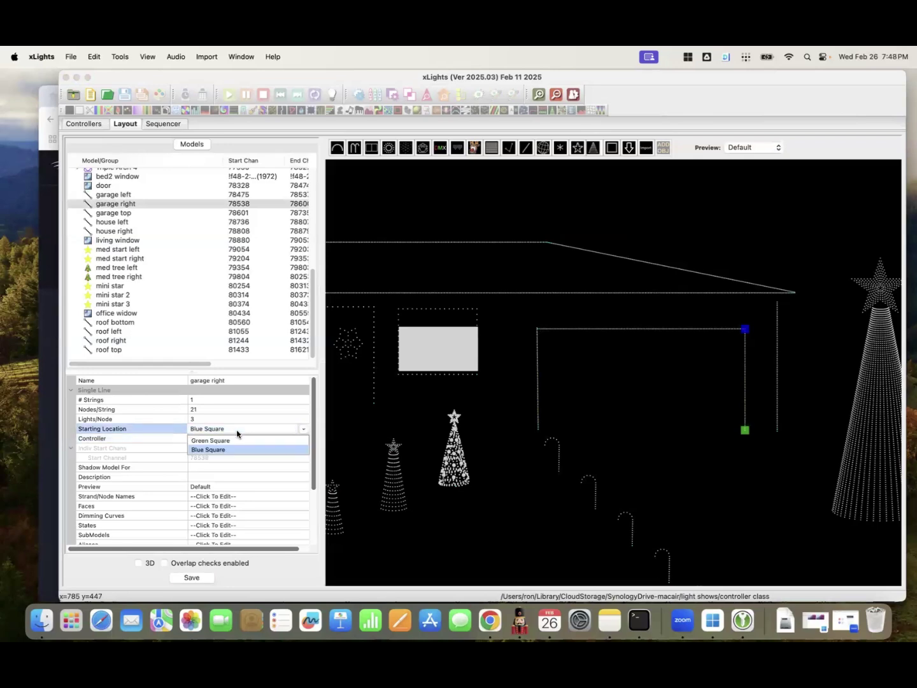
pyautogui.click(213, 440)
pyautogui.click(764, 446)
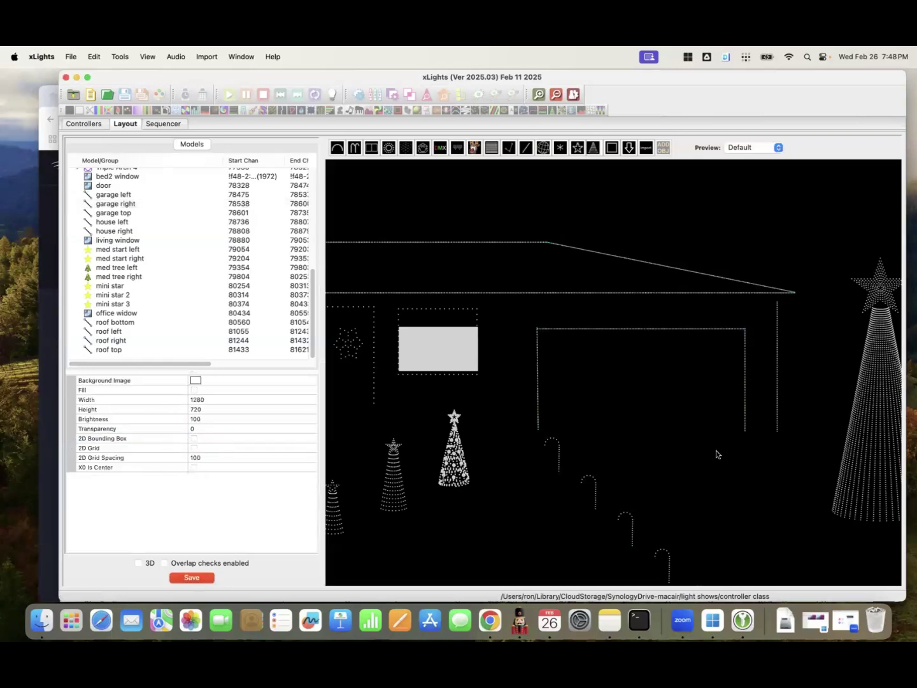
# Set the garage right line's starting location back to Blue Square.
pyautogui.scroll(3, 745, 445)
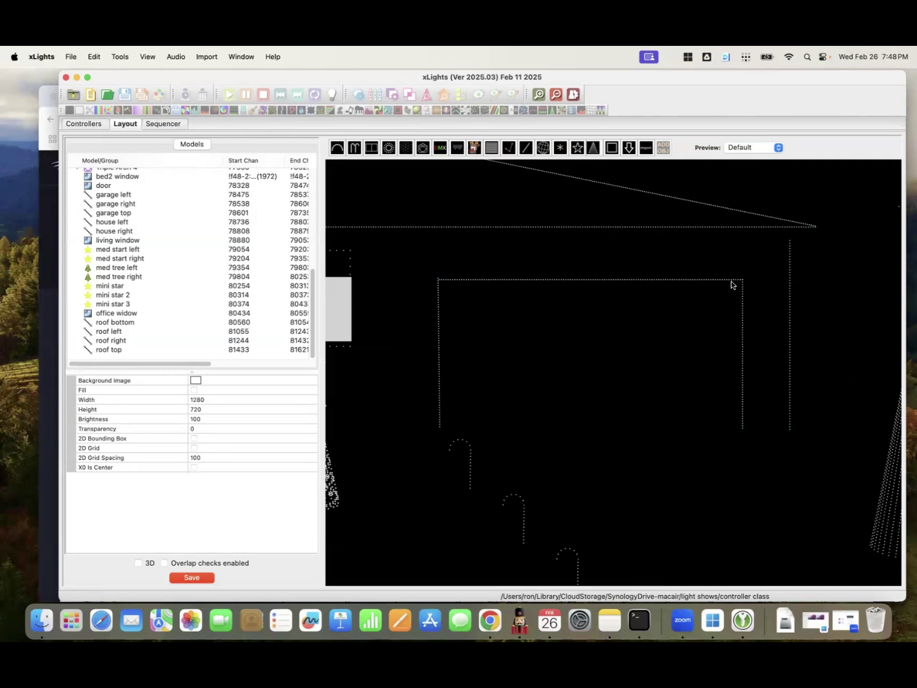
pyautogui.click(743, 388)
pyautogui.click(241, 431)
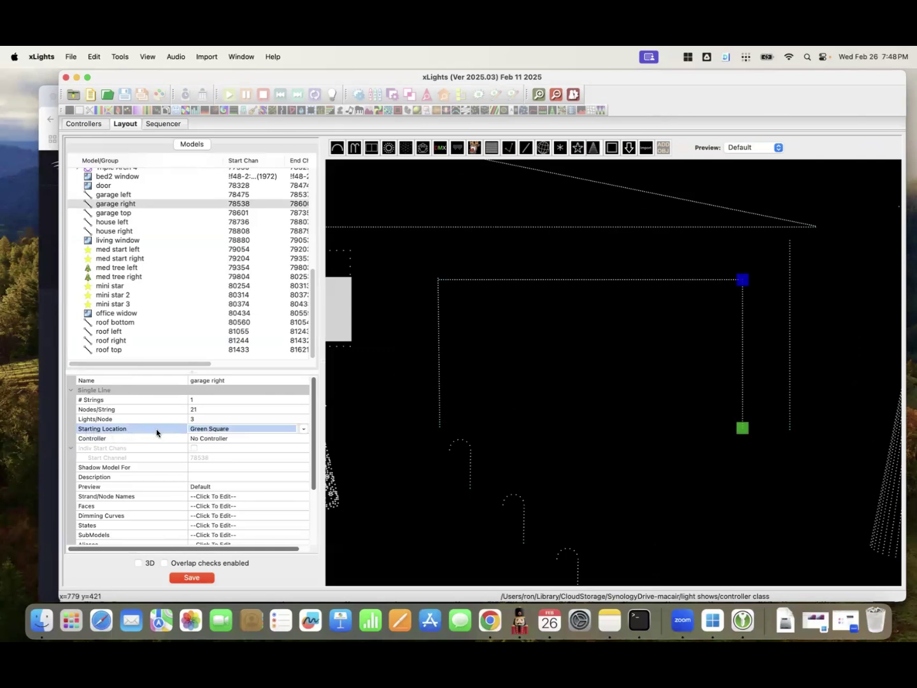
pyautogui.click(204, 431)
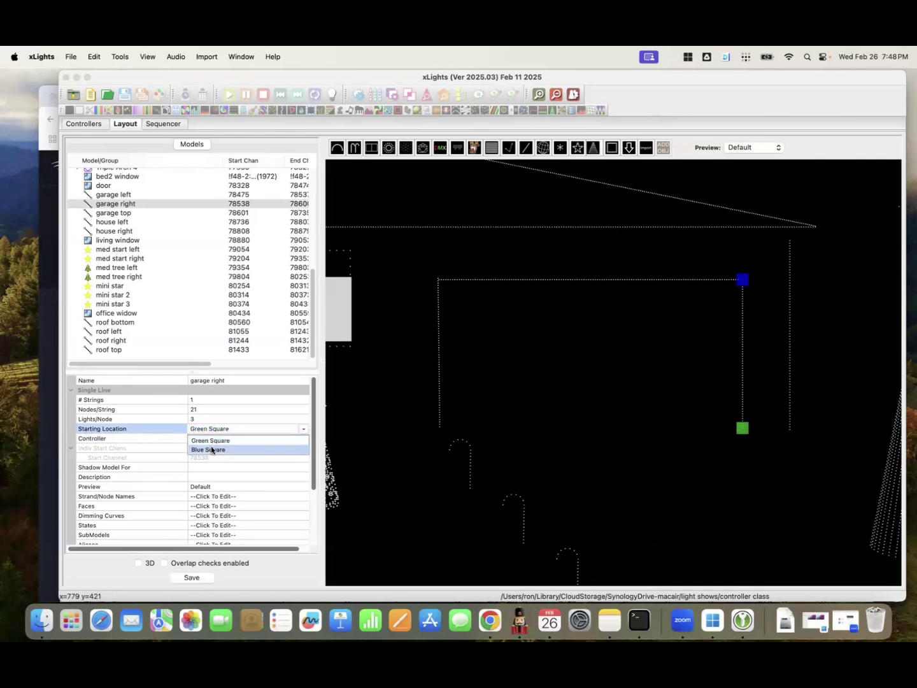
pyautogui.click(212, 450)
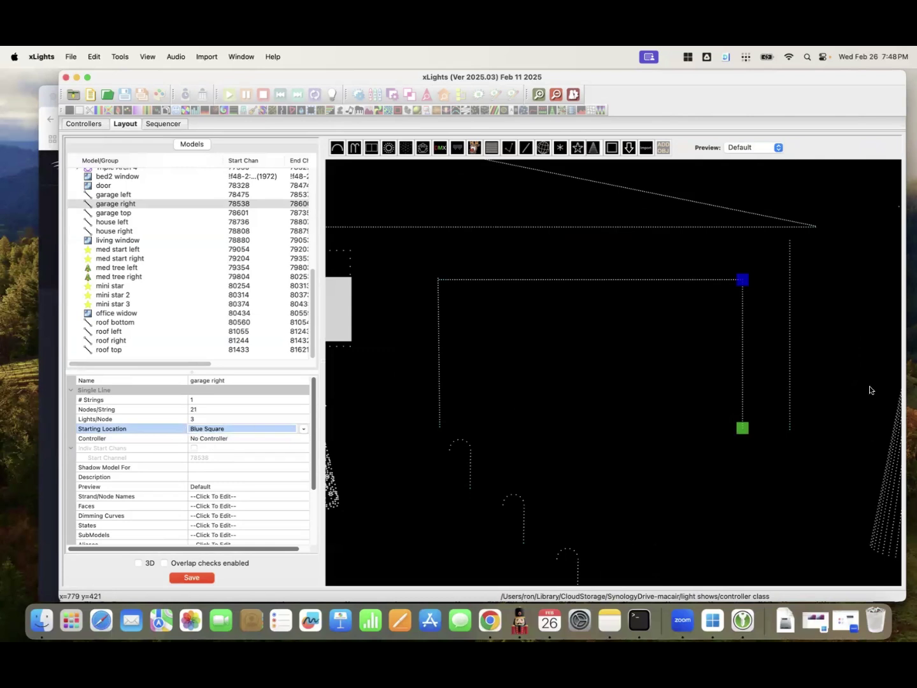
# Examine the garage right line's blue and green end points where it meets the garage top line.
pyautogui.click(719, 390)
pyautogui.scroll(3, 745, 289)
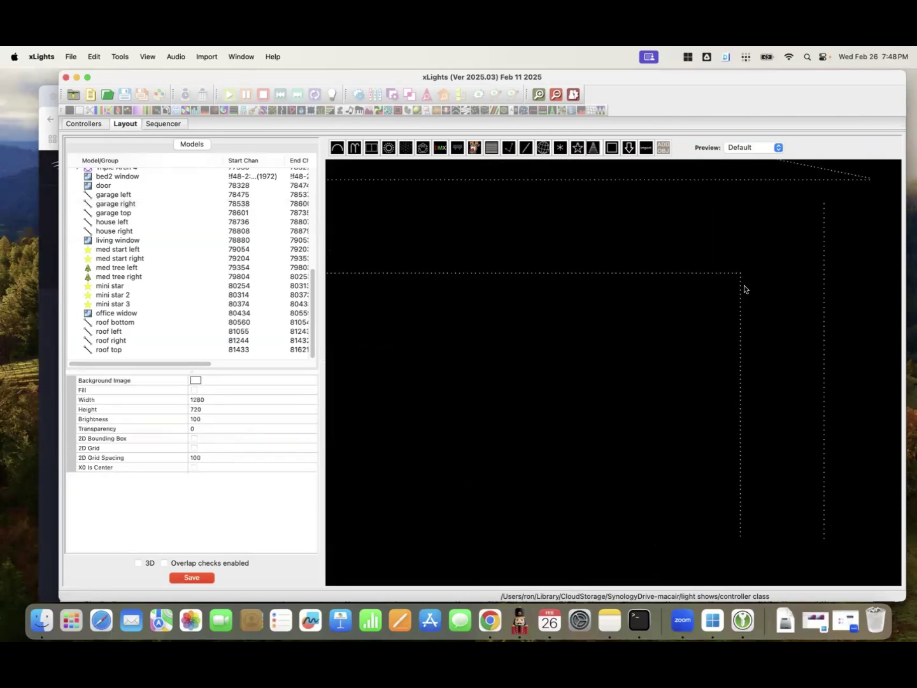
pyautogui.click(740, 282)
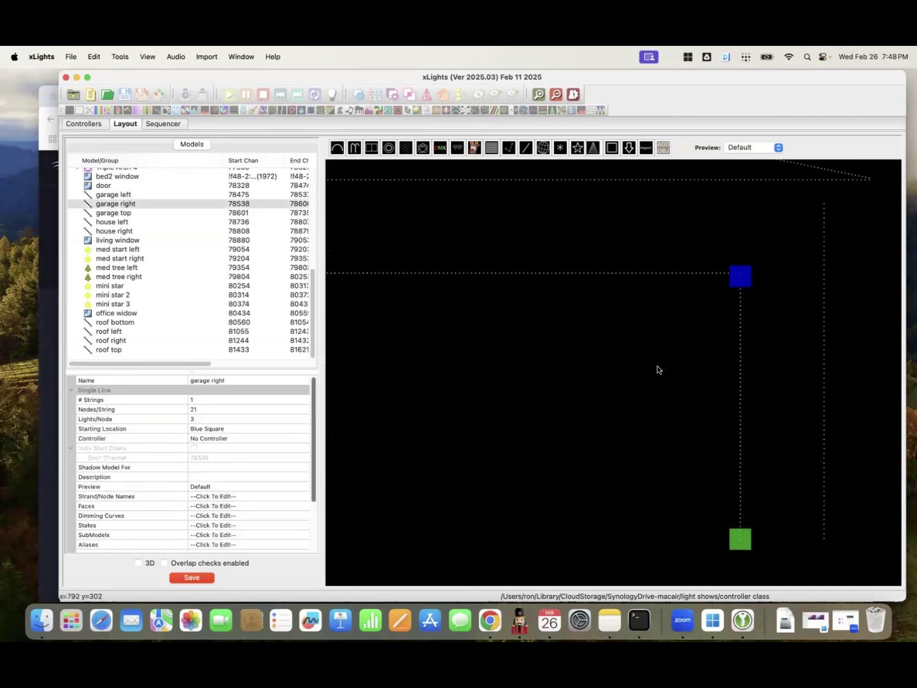
pyautogui.scroll(-5, 649, 395)
pyautogui.click(587, 449)
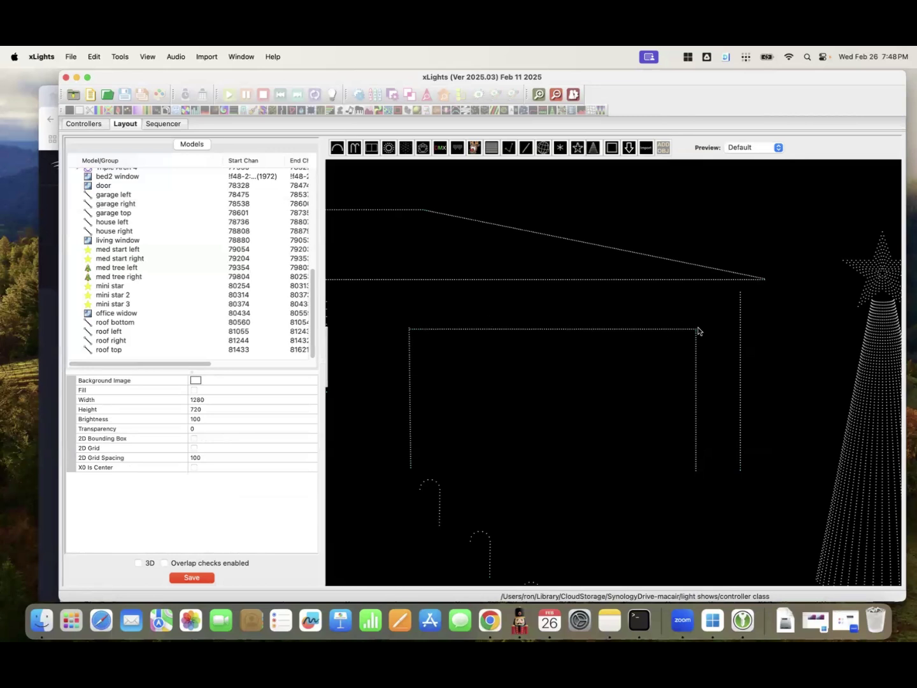
pyautogui.click(701, 446)
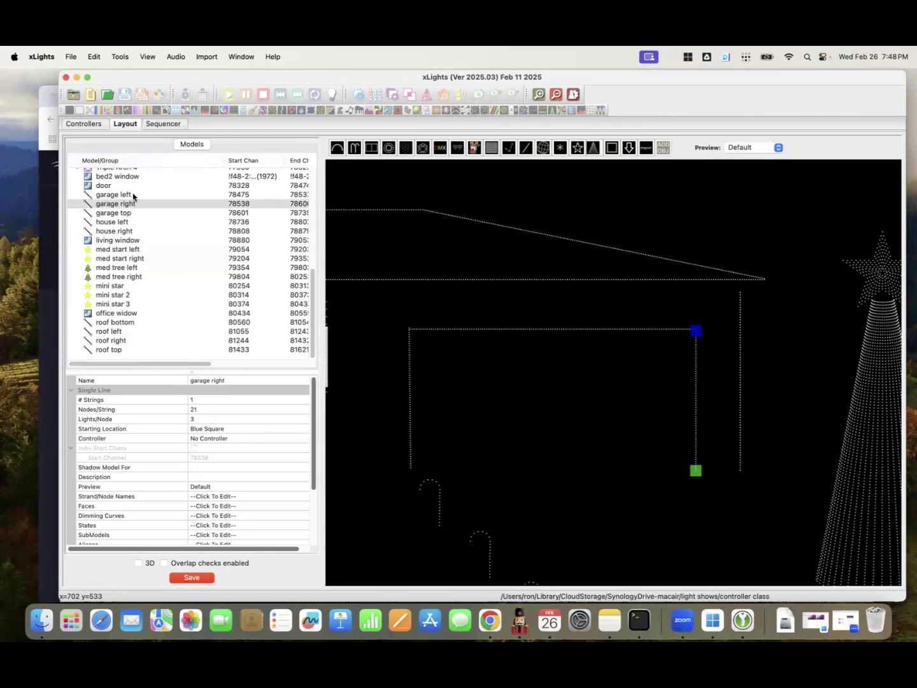
# Return to the controller list and save the show setup.
pyautogui.click(89, 124)
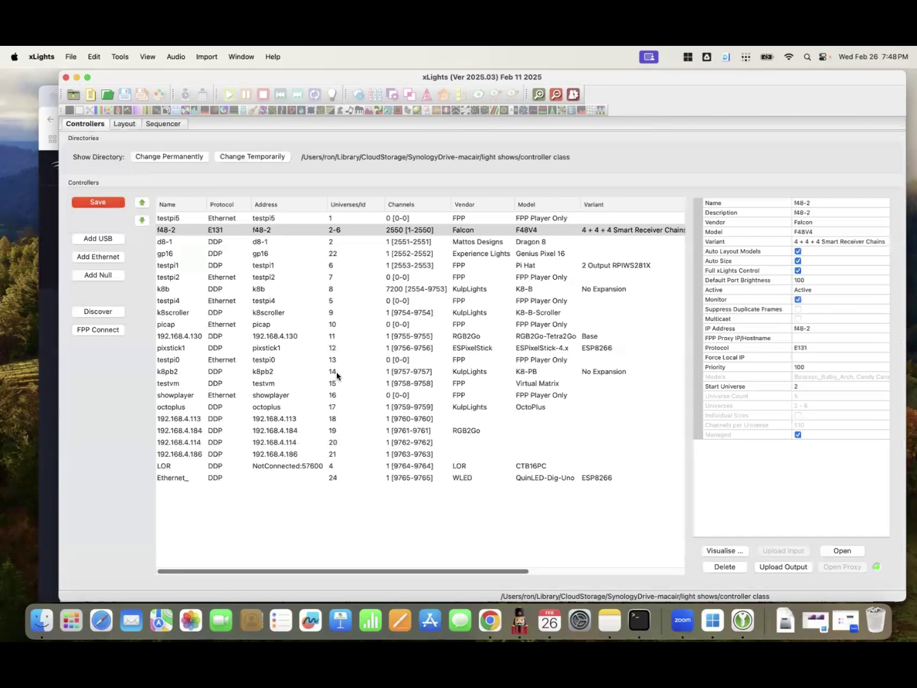
pyautogui.click(98, 202)
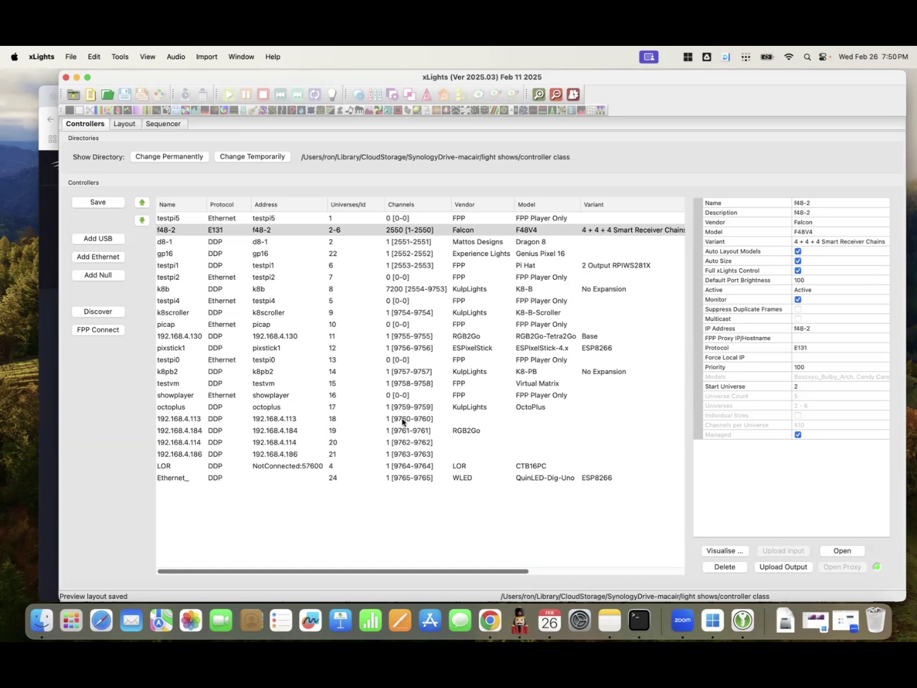
# Switch to Chrome and bring up the FPP channel outputs page for the k8b controller.
pyautogui.hotkey('ctrl', 'Up')
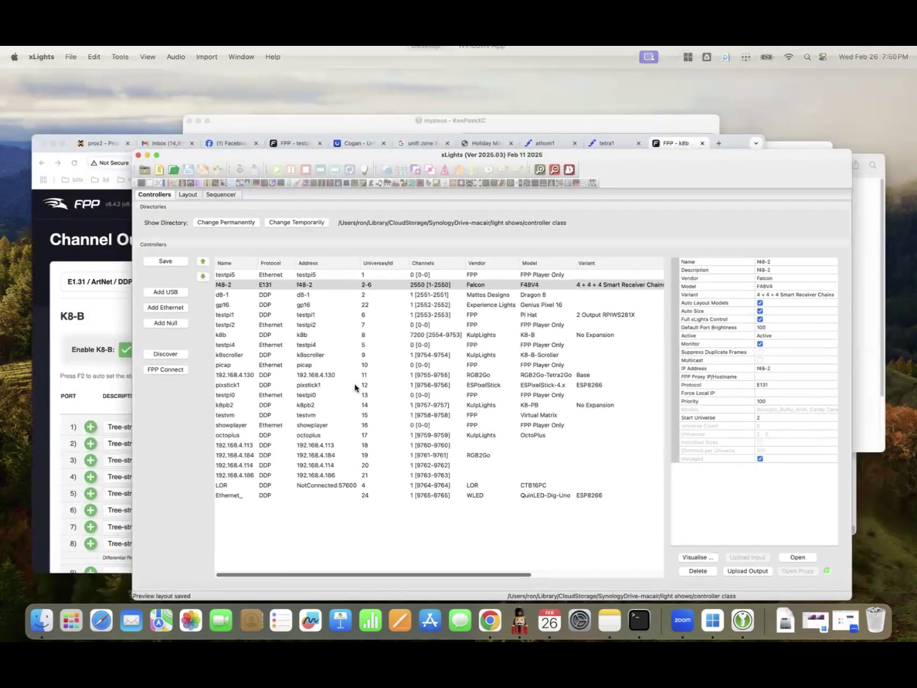
pyautogui.click(355, 387)
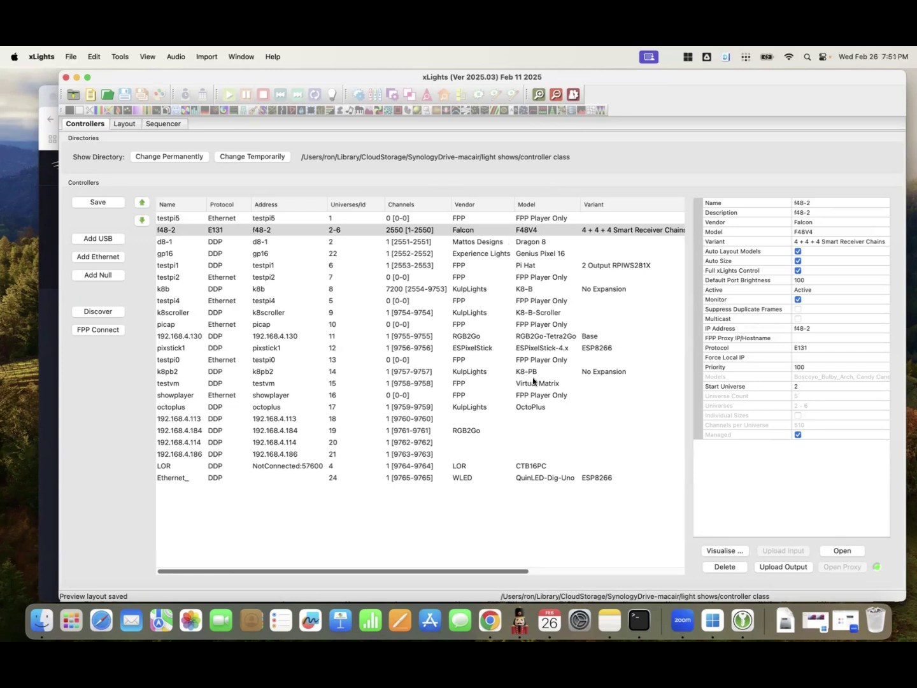
pyautogui.click(48, 201)
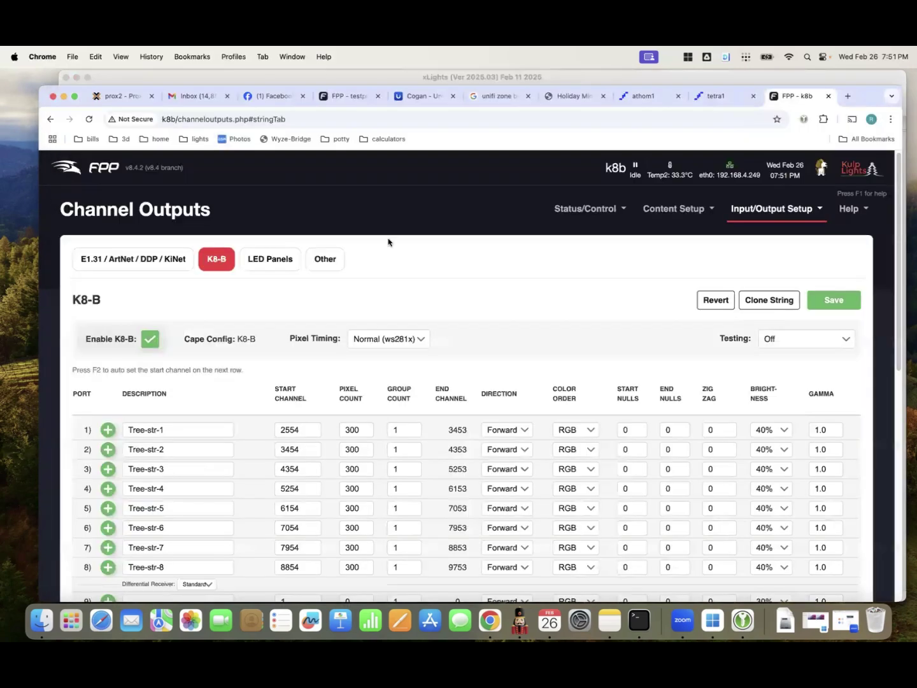